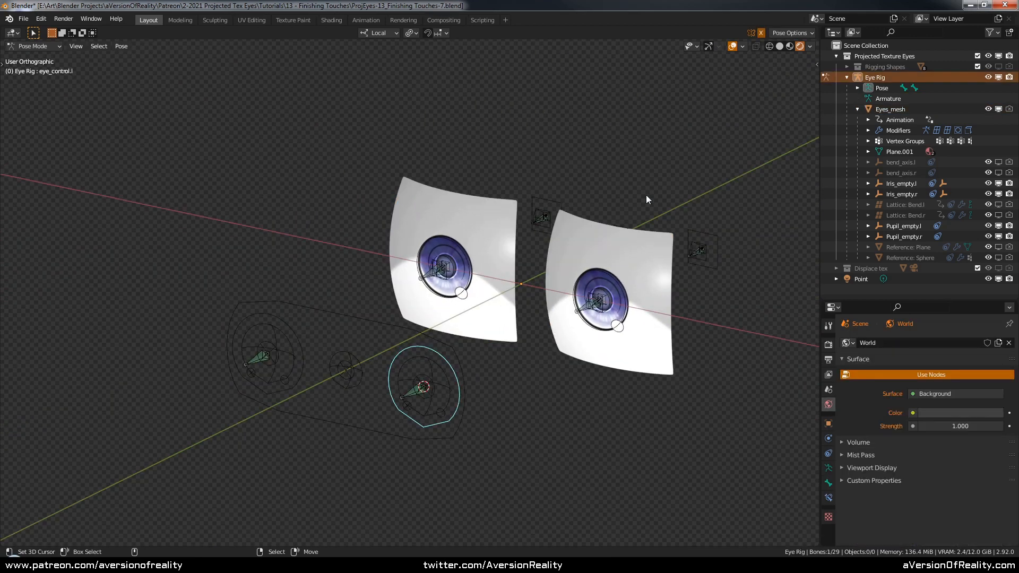
Step: Display the bone properties of the left eye control and examine its transform locks
mouse_move(645, 196)
middle_down()
mouse_move(658, 175)
mouse_move(641, 186)
middle_up()
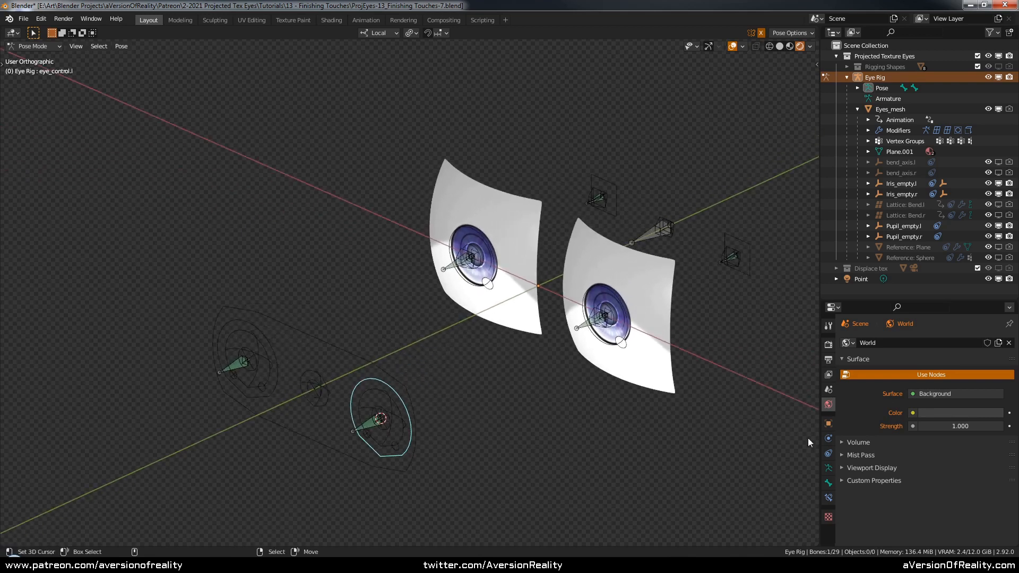
click(828, 483)
mouse_move(674, 294)
middle_down()
mouse_move(676, 278)
mouse_move(674, 289)
mouse_move(684, 285)
middle_up()
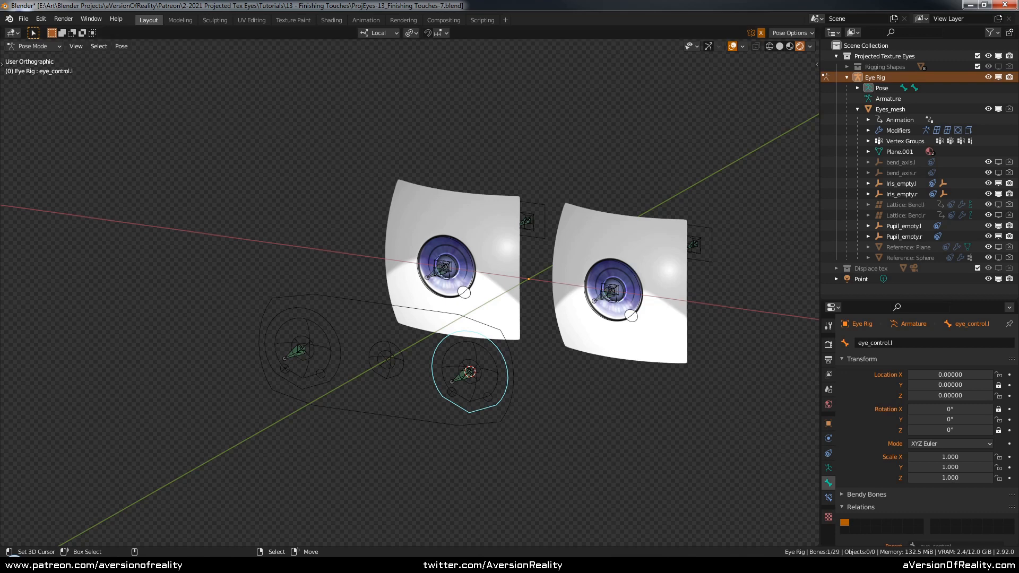
Step: Review the Finishing Touches section of the tutorial notes in Notepad++, and return to the Blender scene
drag(0, 15, 342, 21)
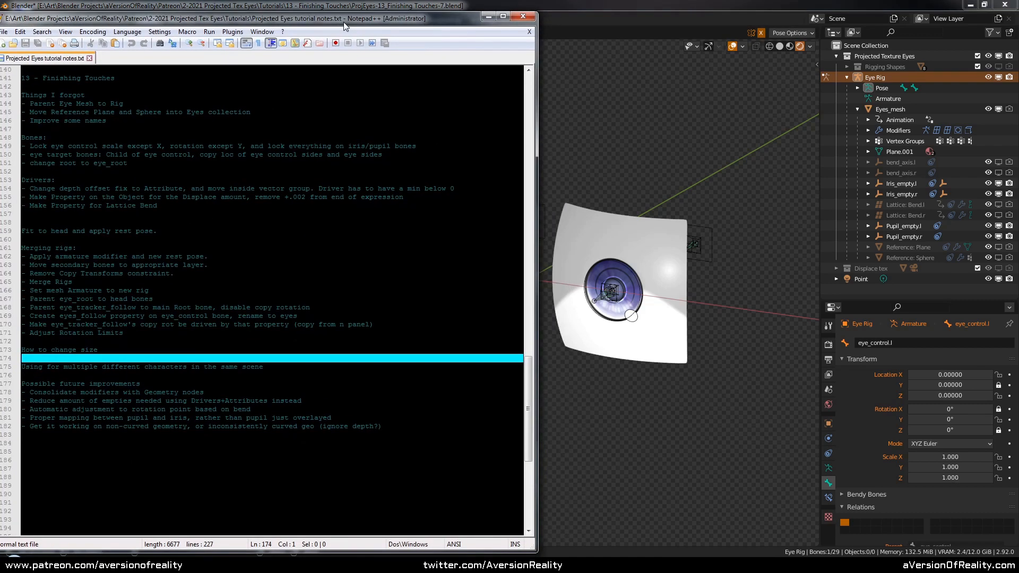
click(317, 4)
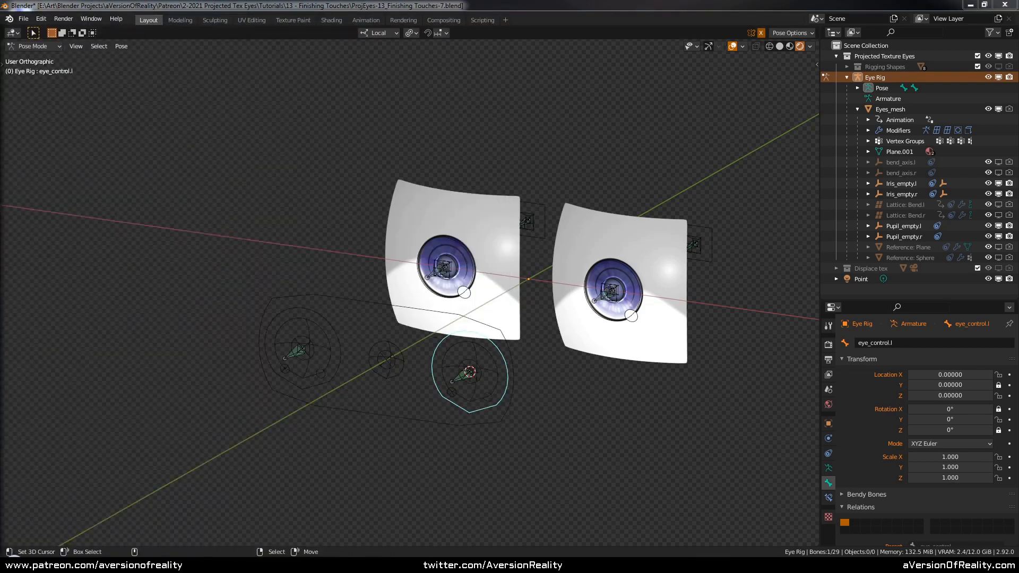
middle_drag(474, 164, 552, 248)
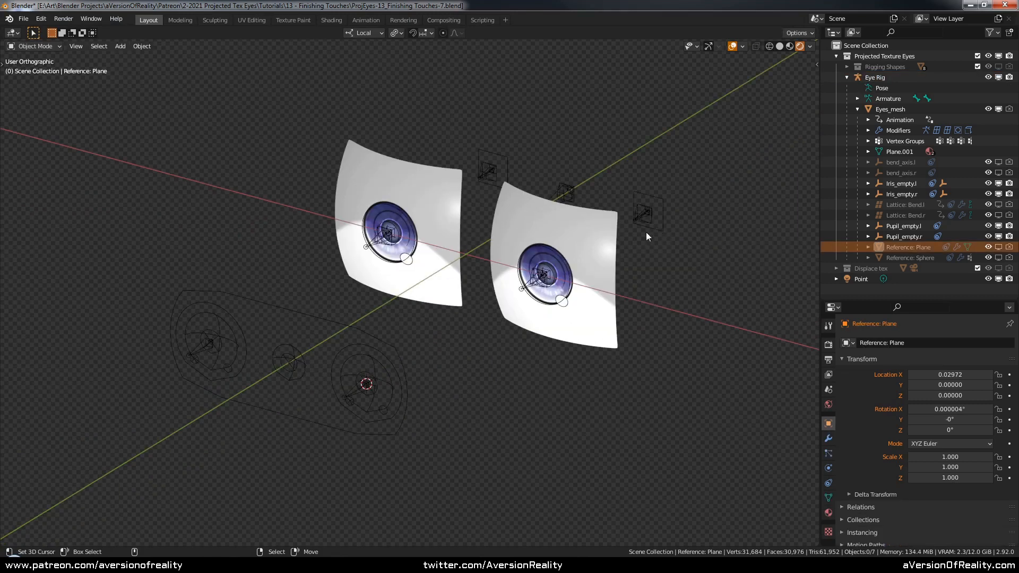
Step: Try moving the Eye Rig in Pose Mode, cancel the move and return to Object Mode
click(588, 239)
middle_drag(642, 216, 610, 246)
click(597, 243)
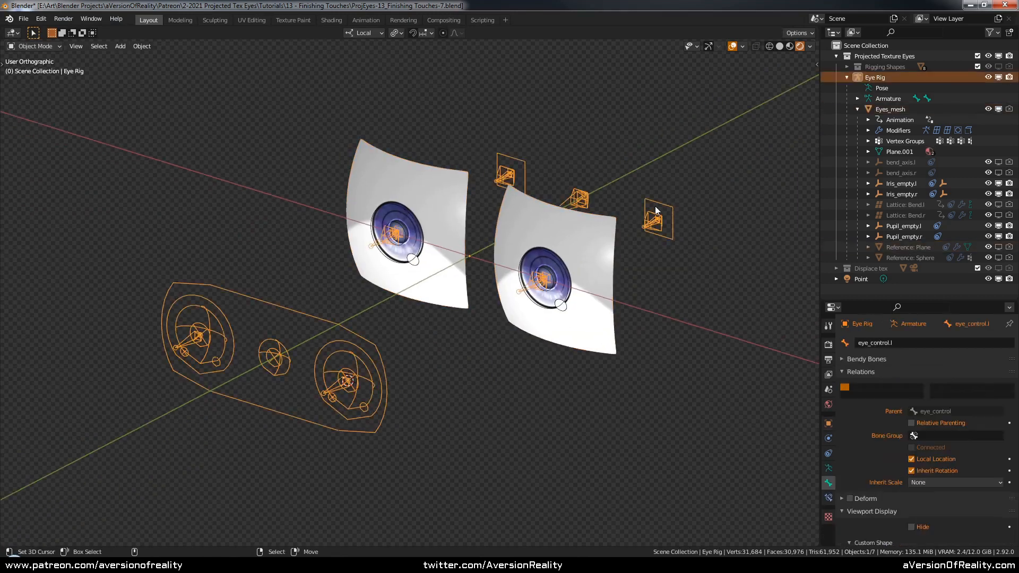
key(ctrl+Tab)
key(g)
key(Escape)
key(ctrl+Tab)
Step: Check the Reference: Plane, Reference: Sphere and both bend_axis empties in the Eyes_mesh hierarchy, briefly toggling the sphere's viewport visibility
click(907, 248)
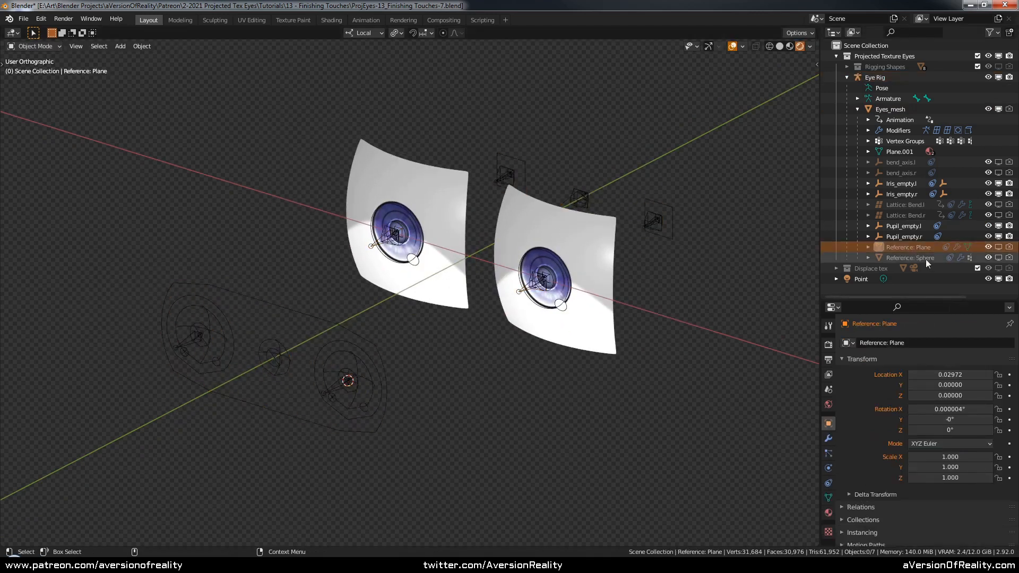
click(918, 258)
click(582, 235)
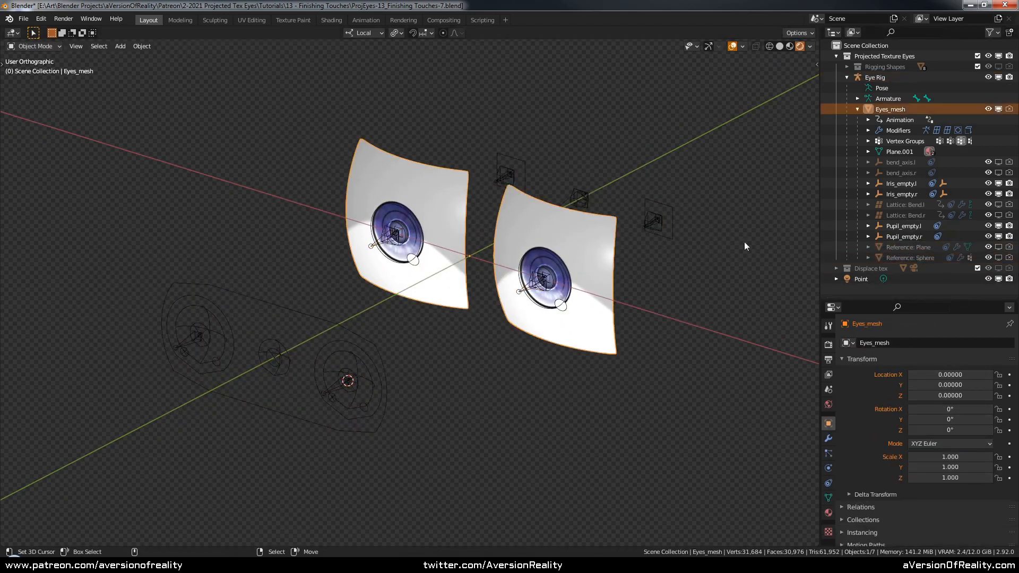
click(999, 257)
click(998, 257)
shift+middle_drag(620, 222, 616, 228)
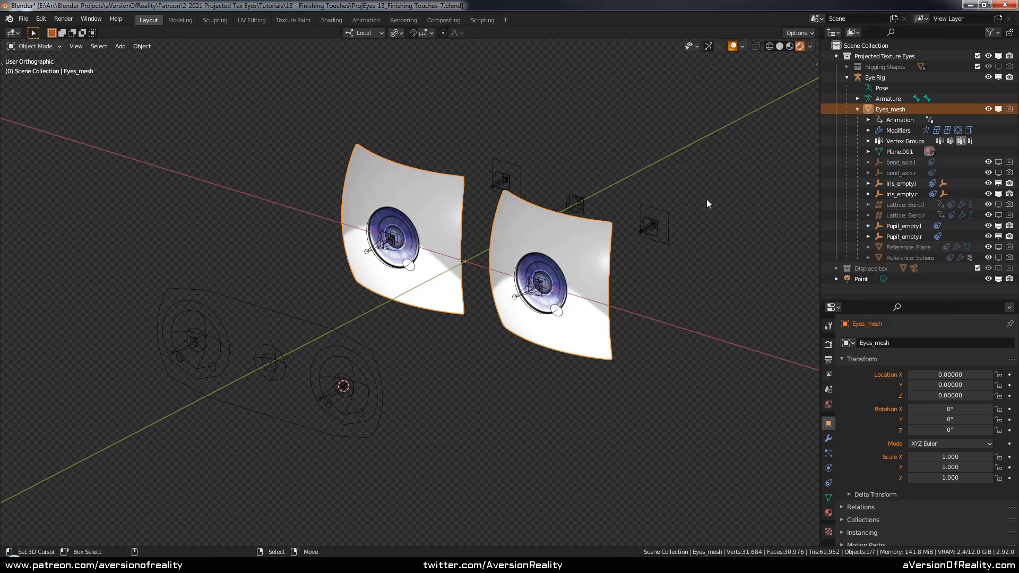
click(910, 161)
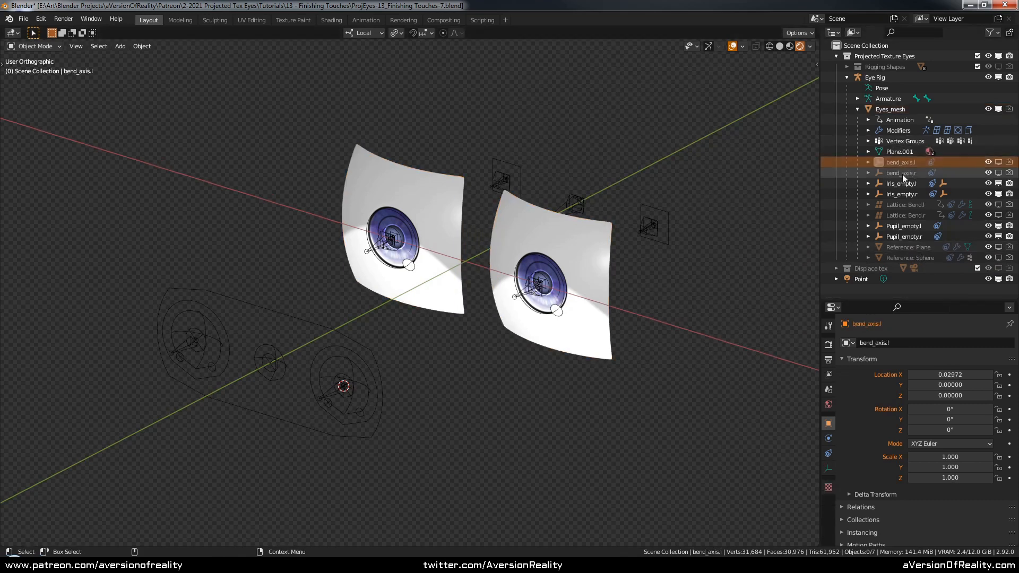
click(902, 174)
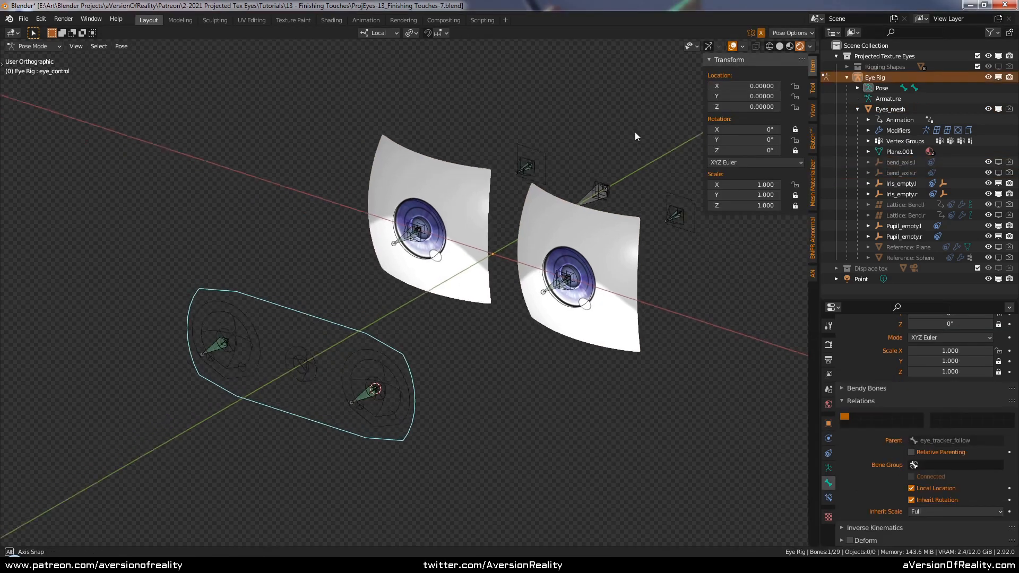
Step: Select the eye_root bone behind the eyes and examine its transform and parent relations
middle_drag(635, 131, 625, 164)
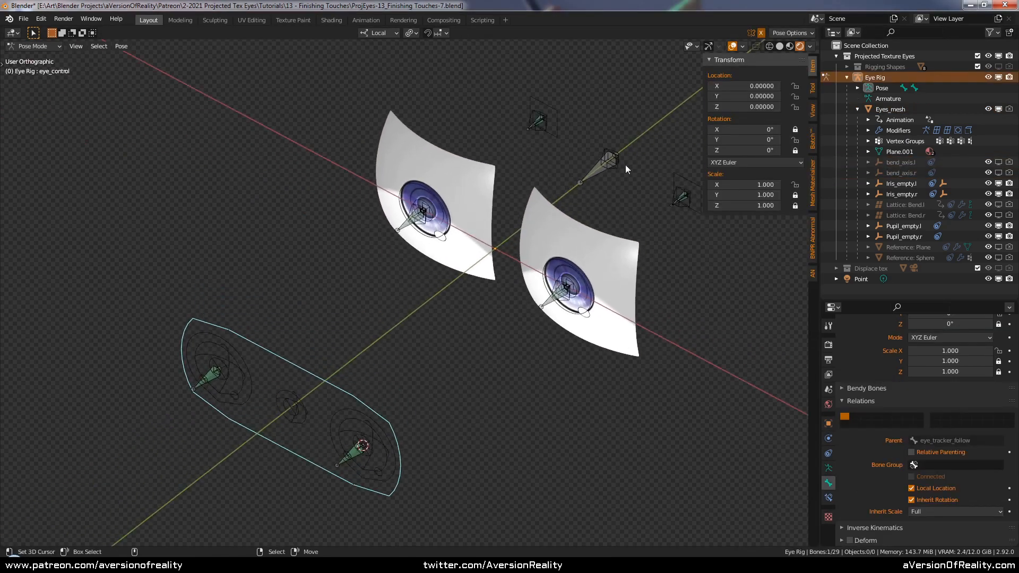
click(592, 177)
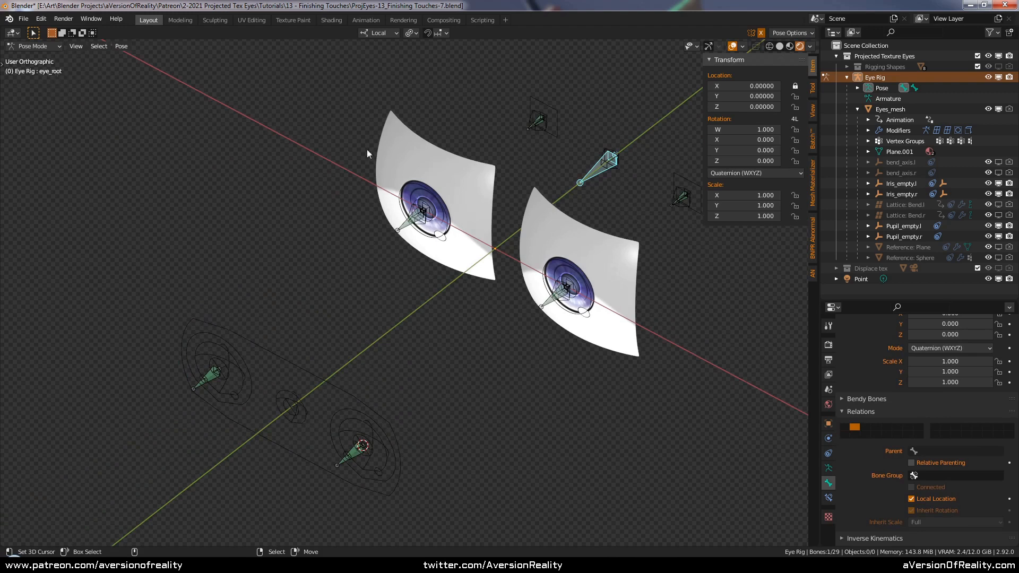
shift+middle_drag(556, 177, 564, 165)
shift+middle_drag(549, 232, 562, 233)
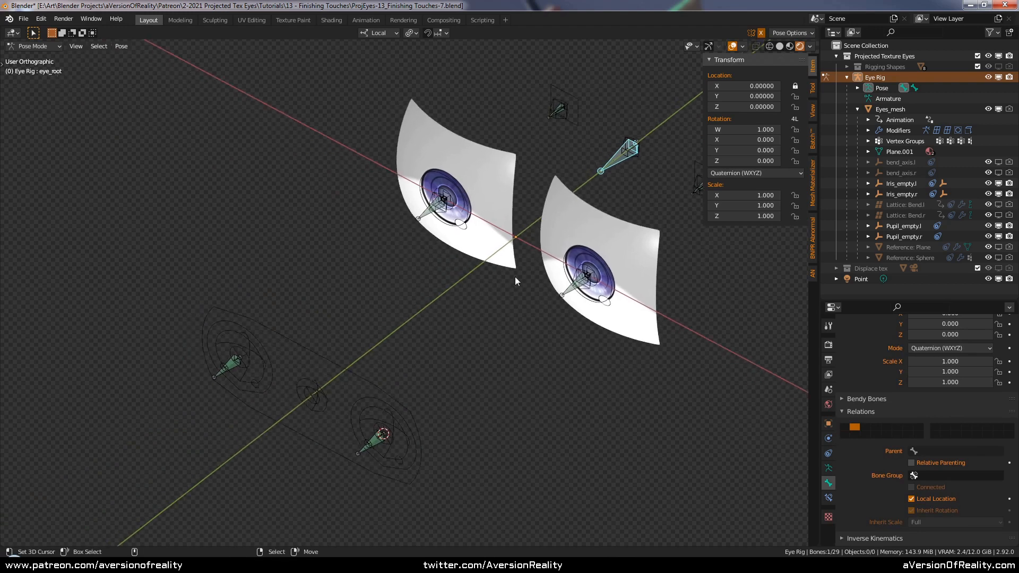
Step: Try scaling the eye_control bone that surrounds both eye targets, and cancel the scaling
click(361, 377)
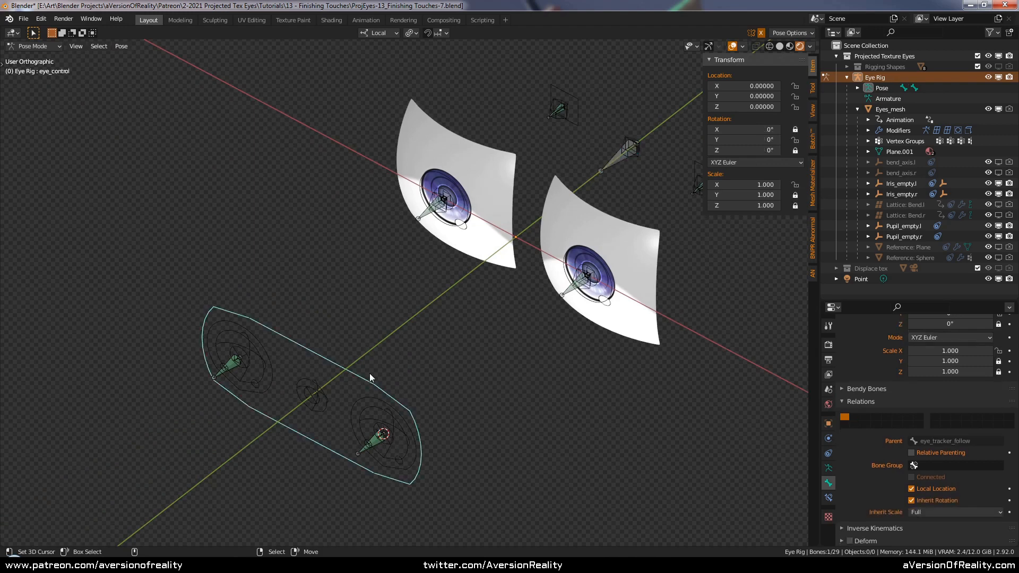
middle_drag(368, 377, 370, 301)
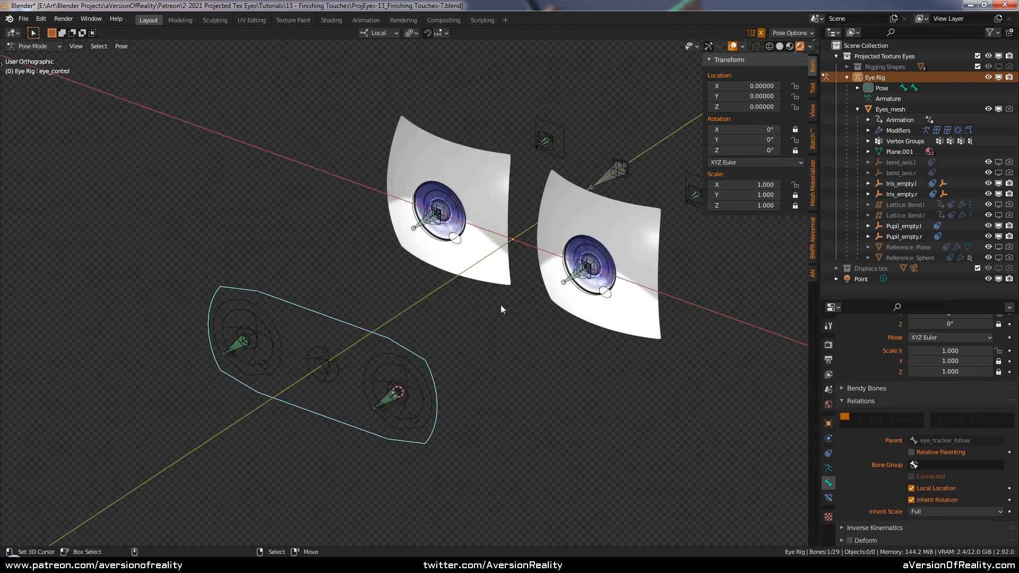
key(s)
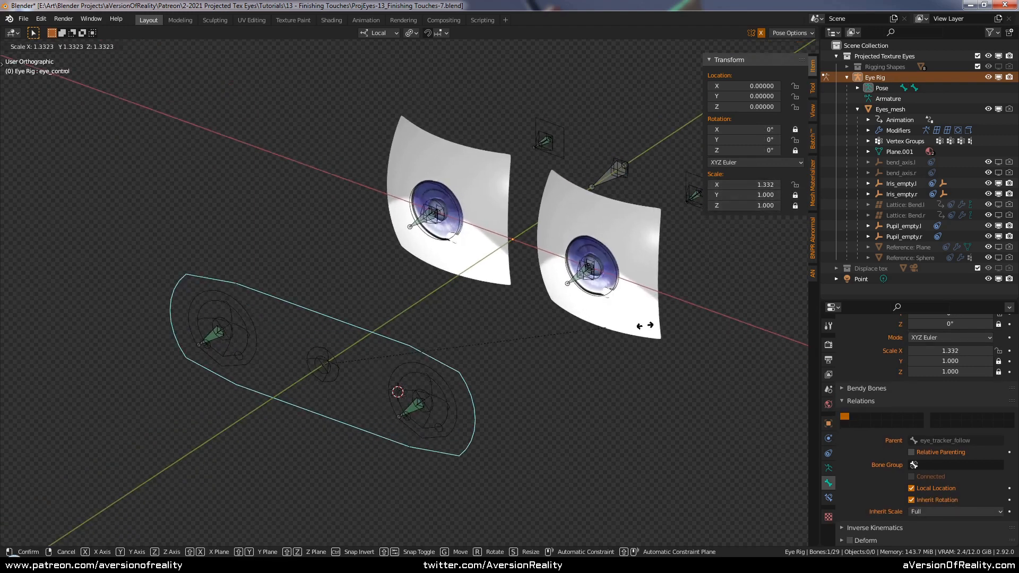
right_click(444, 325)
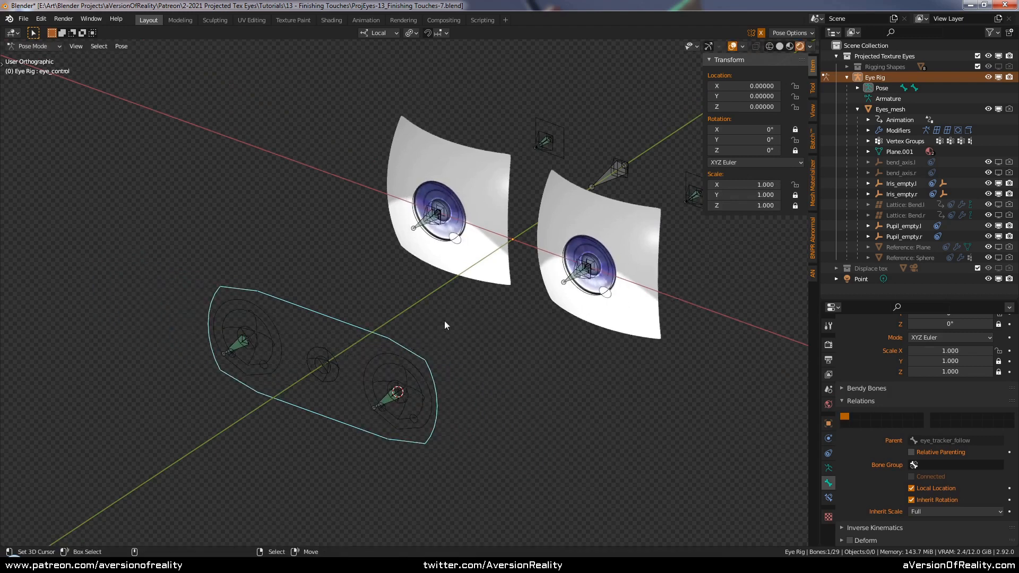
Step: Select the eye_target.l bone and examine its two Copy Location constraints in an enlarged properties area
click(390, 403)
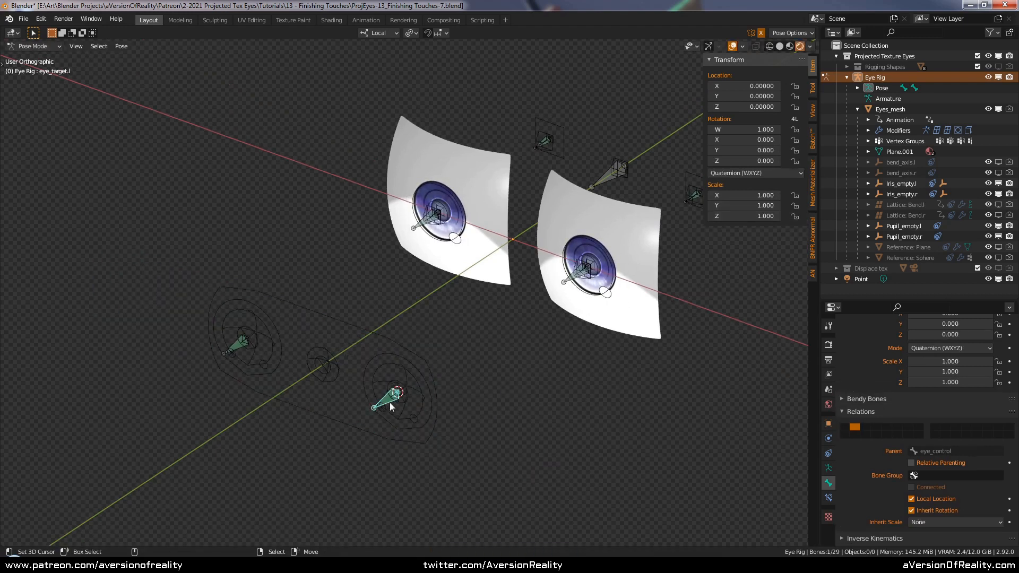
scroll(389, 403, up, 1)
shift+middle_drag(433, 399, 469, 322)
scroll(469, 322, up, 1)
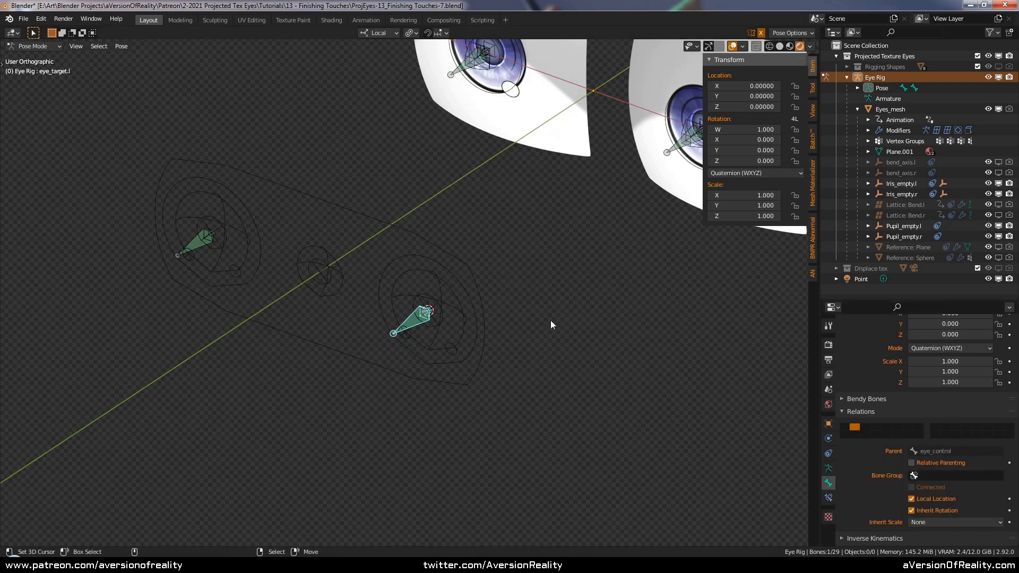
click(829, 498)
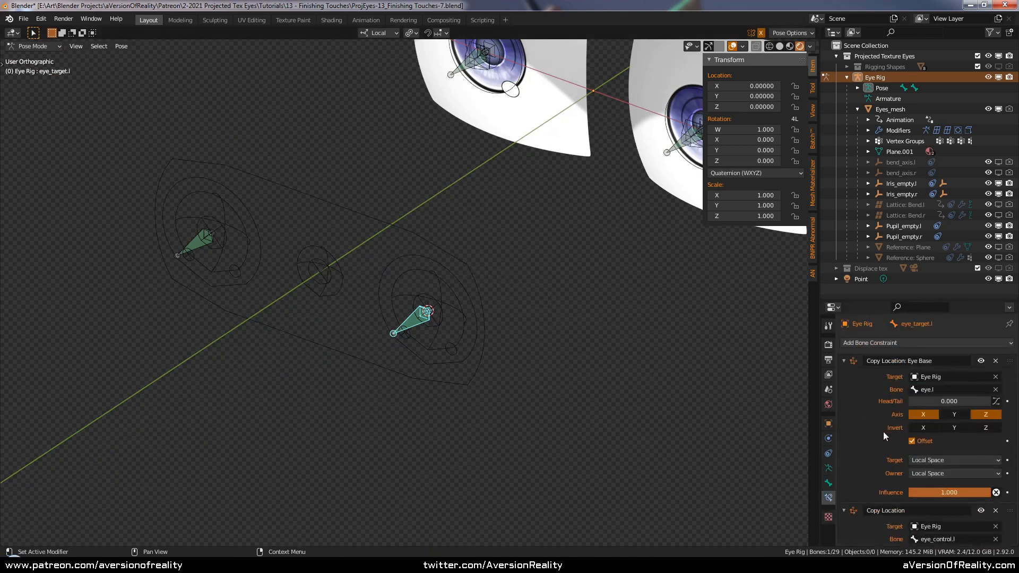
drag(883, 300, 904, 173)
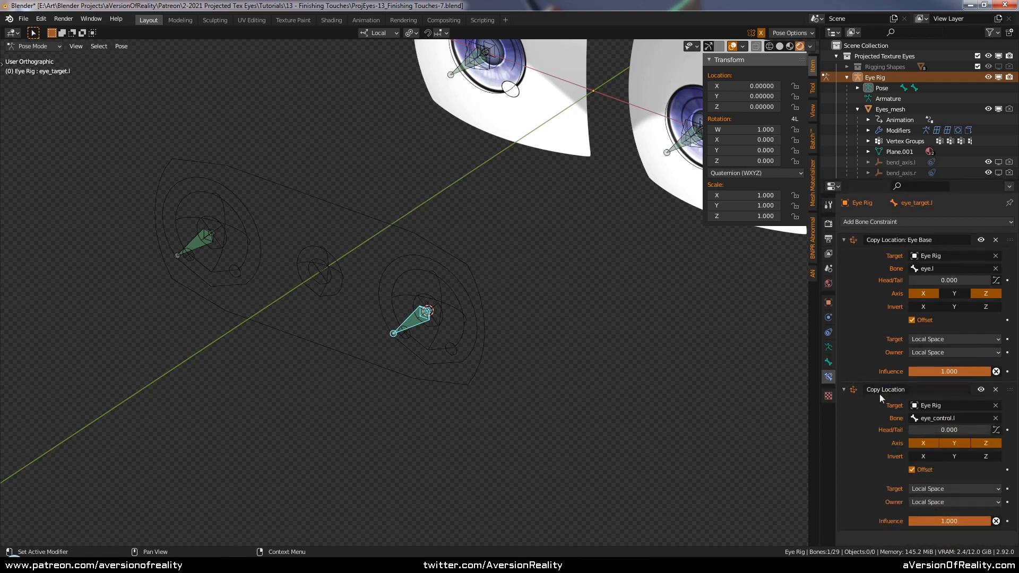
Step: Compare the eye_control.l bone with the eye_target.l constraint that copies its location
click(465, 279)
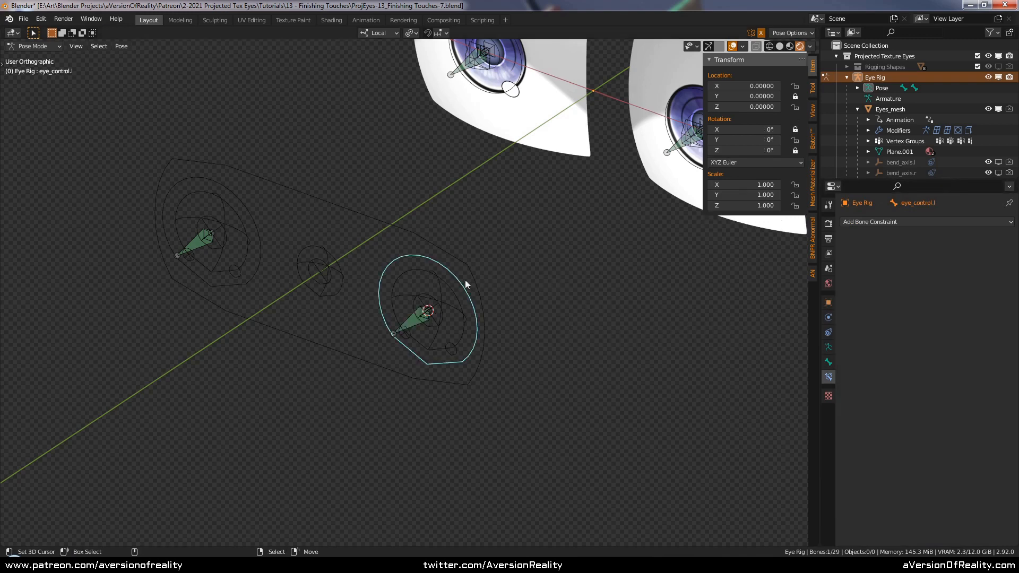
scroll(463, 279, up, 1)
click(420, 330)
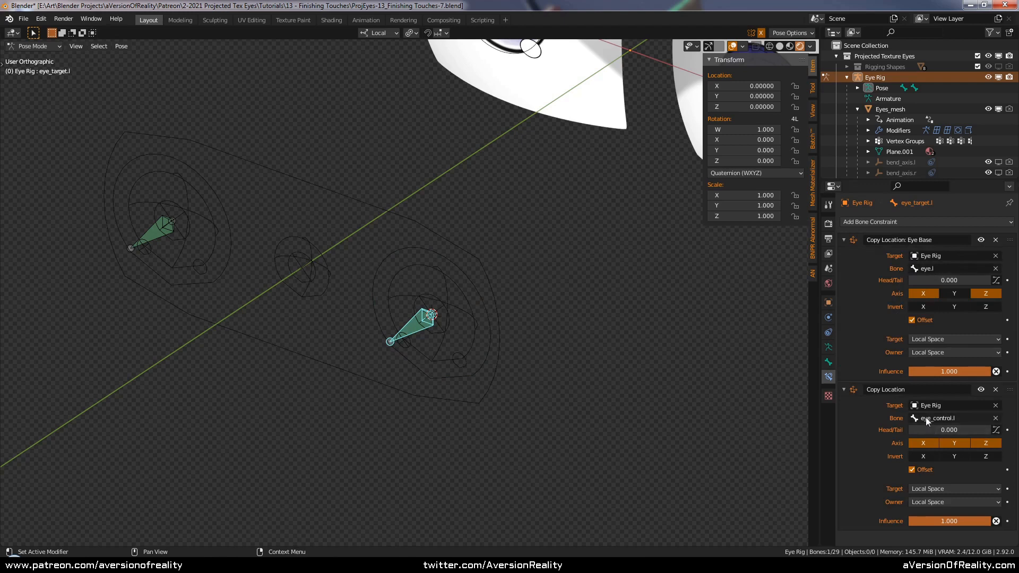
middle_drag(732, 355, 560, 307)
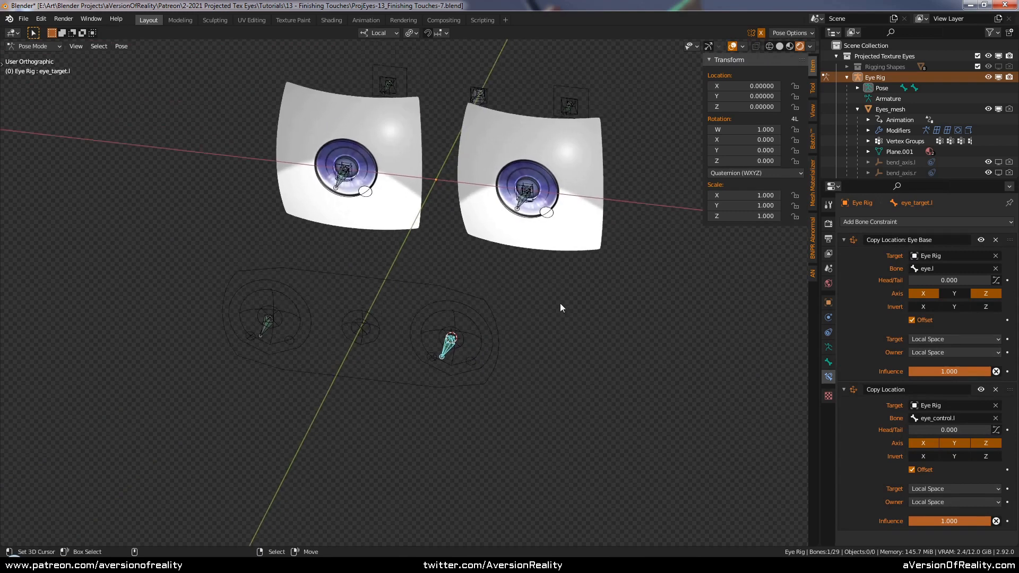
Step: Move the eye.l bone about 0.010 along its local X axis to test the eye targets
click(581, 96)
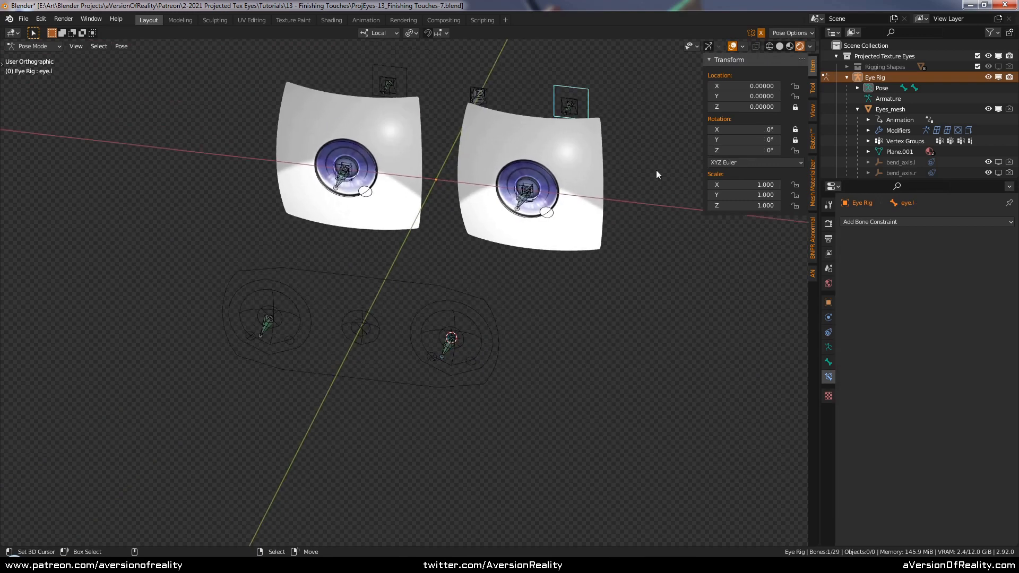
key(g)
key(x)
click(626, 162)
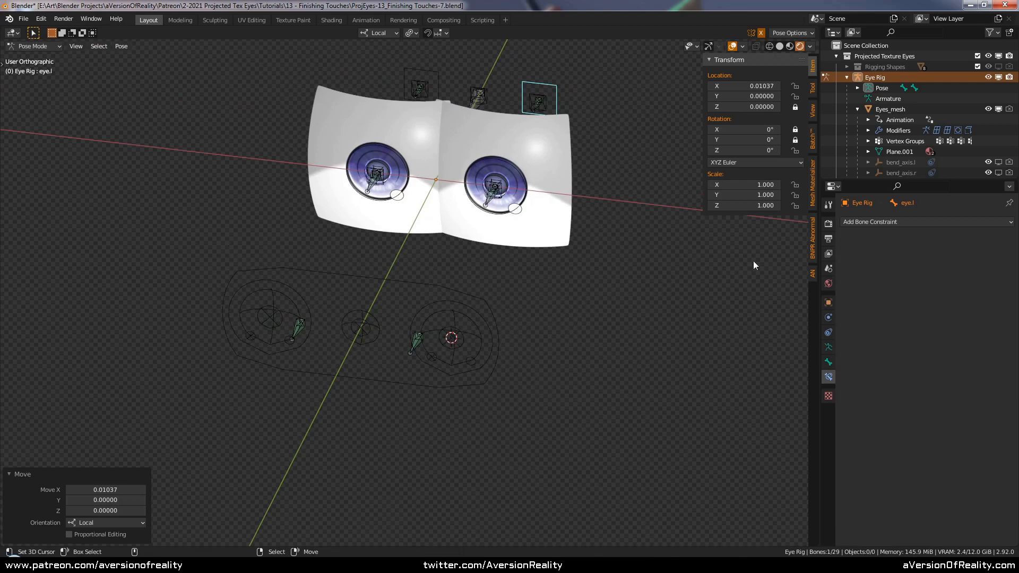
middle_drag(445, 341, 635, 284)
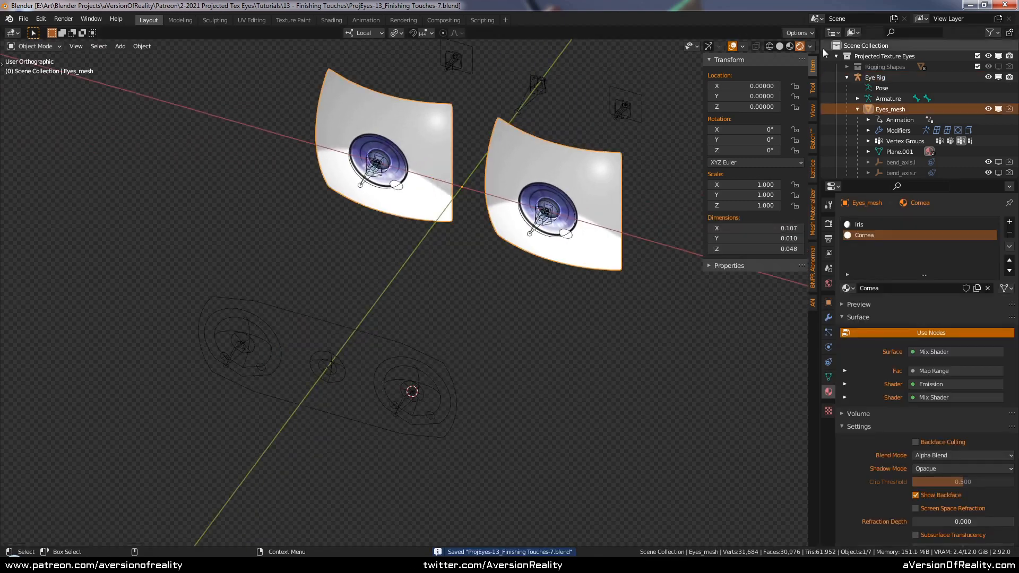
Step: Split the viewport horizontally, make the lower area a Shader Editor, and set the upper view to Rendered shading
drag(818, 41, 784, 259)
click(13, 265)
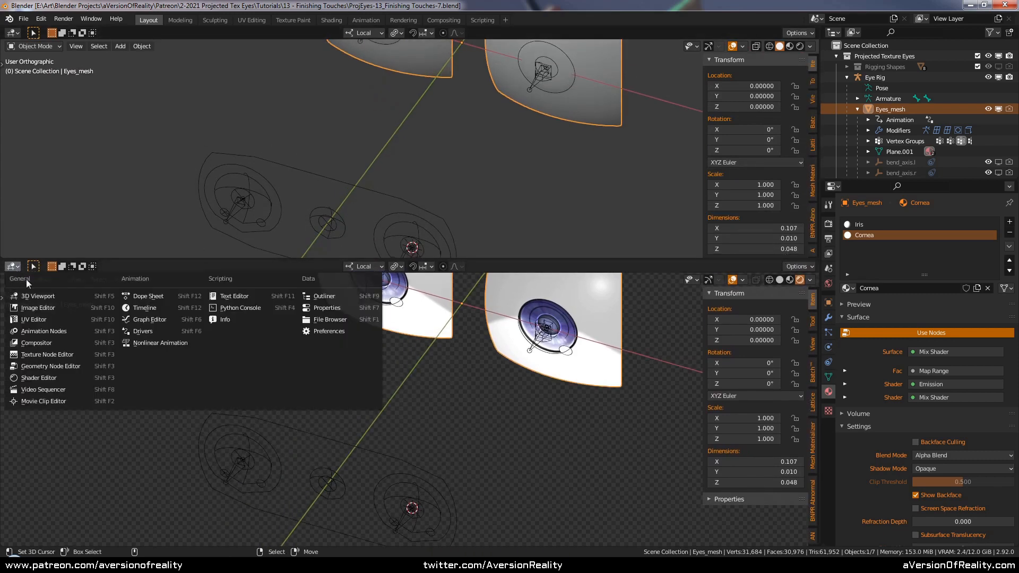
click(38, 377)
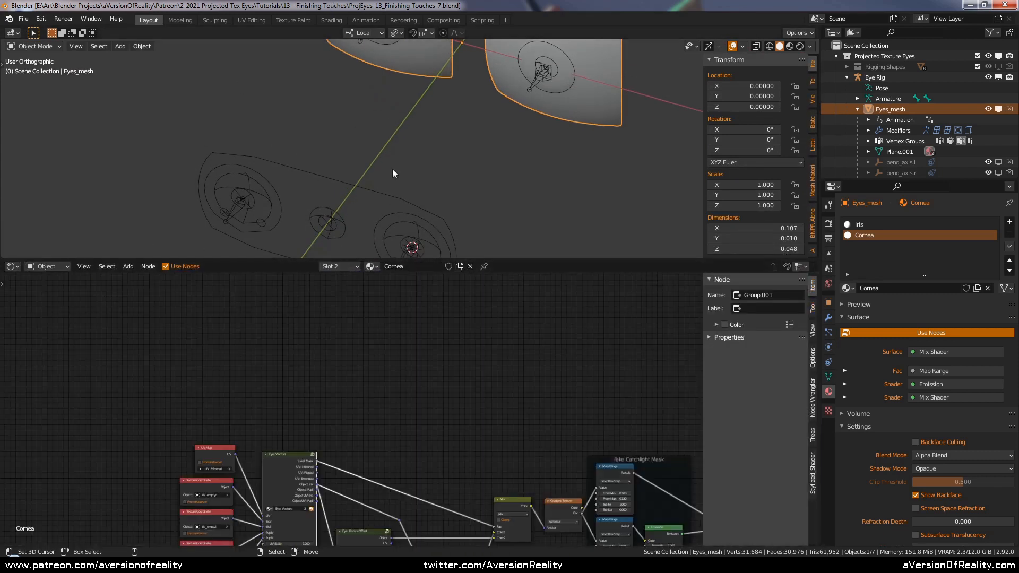
key(z)
click(422, 125)
Step: Examine the Texture Coordinate nodes and the unconnected Mapping node in the Cornea material
scroll(425, 394, up, 5)
middle_drag(366, 474, 494, 293)
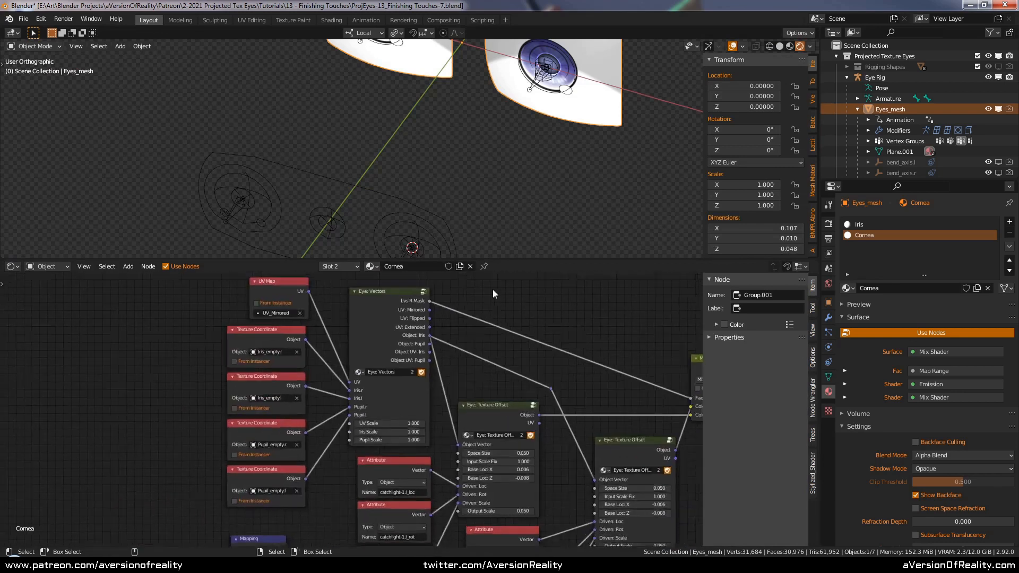
scroll(425, 313, up, 2)
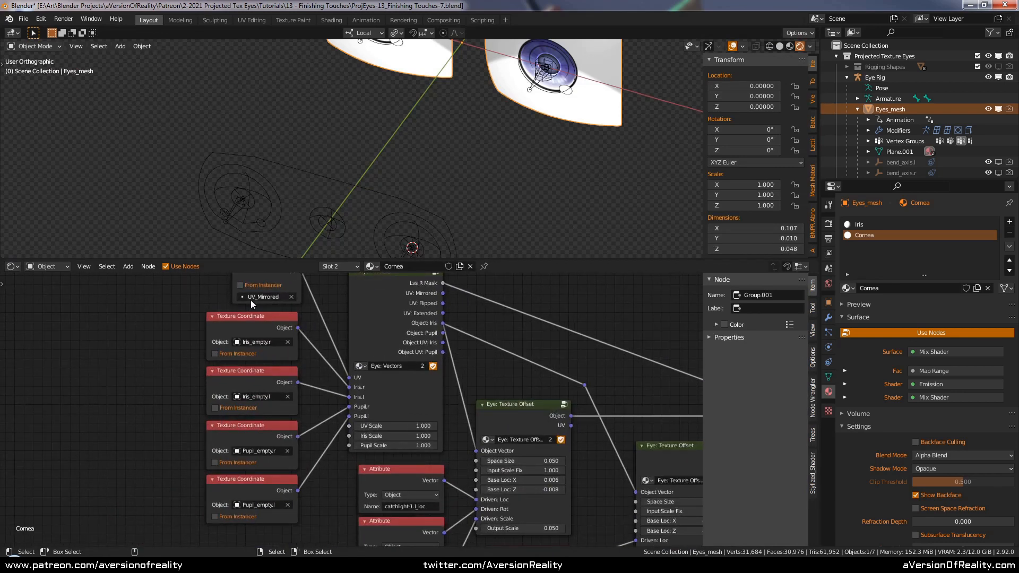
middle_drag(428, 457, 516, 314)
click(333, 423)
middle_drag(382, 461, 396, 368)
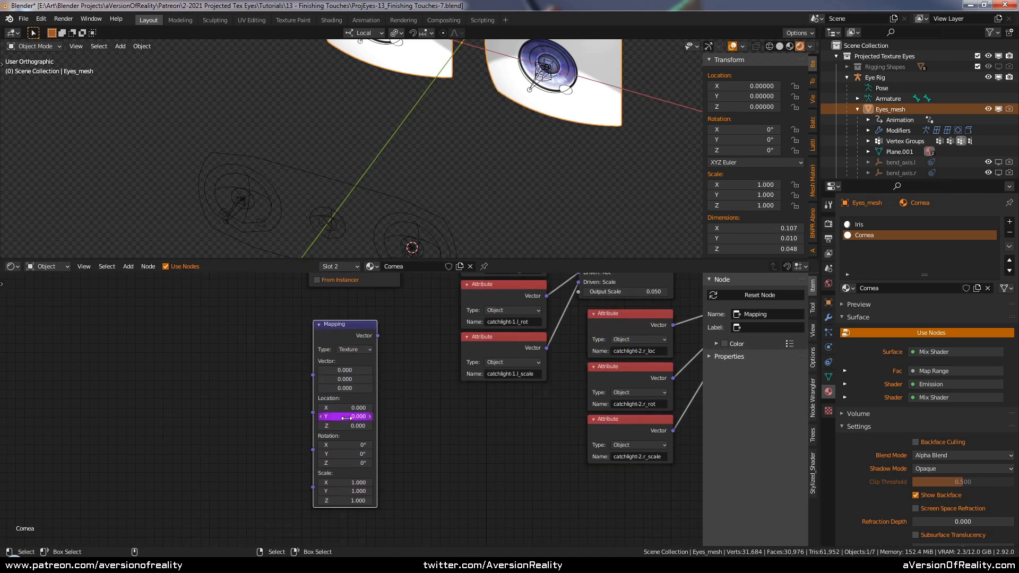
Step: Open the Eye: Vectors node group of the Cornea material to inspect its Depth Offset Fix nodes
middle_drag(535, 355, 475, 489)
scroll(473, 480, down, 1)
click(419, 313)
middle_drag(527, 325, 439, 351)
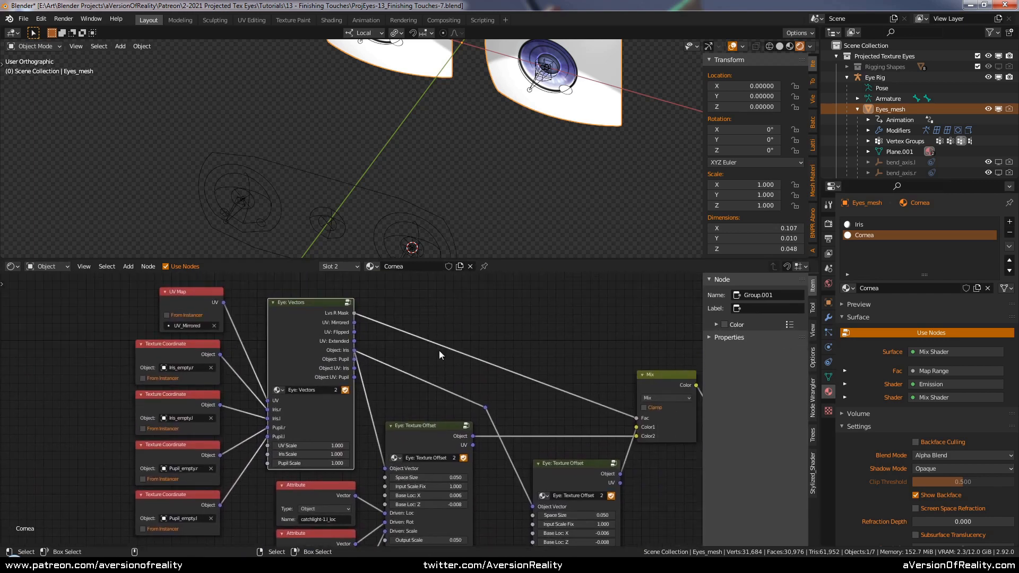
key(Tab)
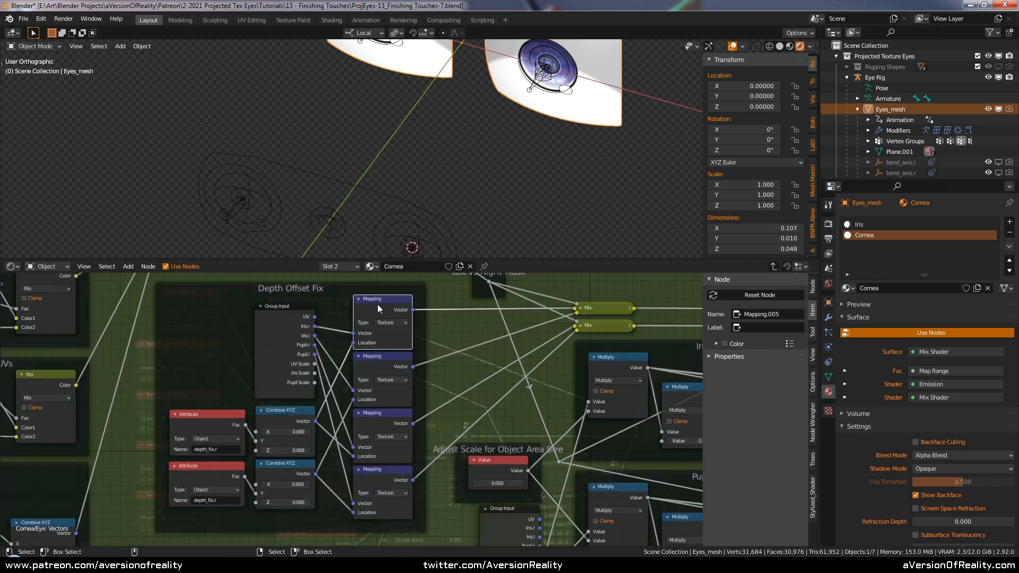
Step: Enlarge the Shader Editor, hide its sidebar and examine the nodes in the Depth Offset Fix frame
drag(476, 259, 500, 169)
key(n)
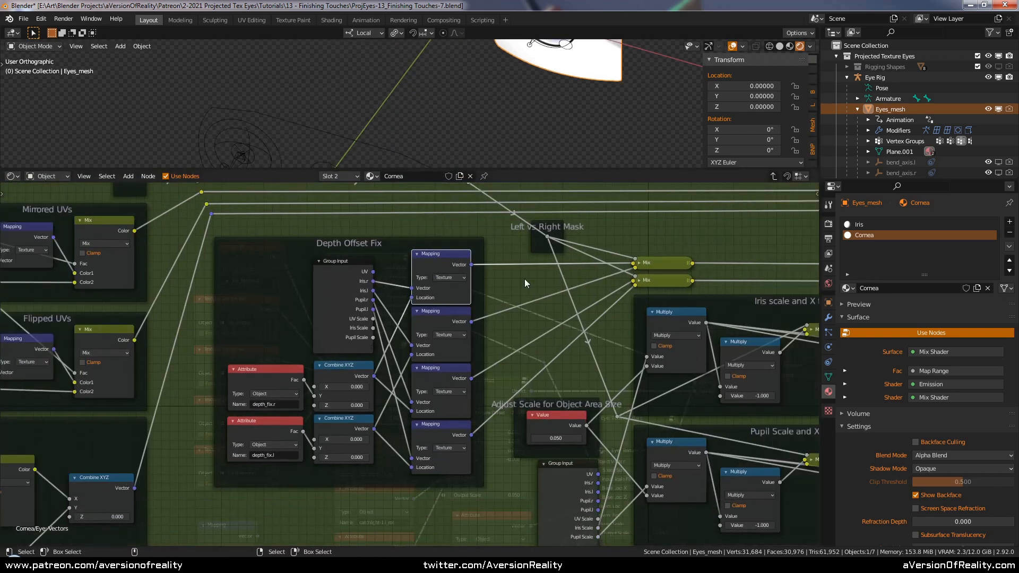
mouse_move(486, 256)
middle_down()
mouse_move(497, 278)
mouse_move(481, 262)
middle_up()
click(497, 254)
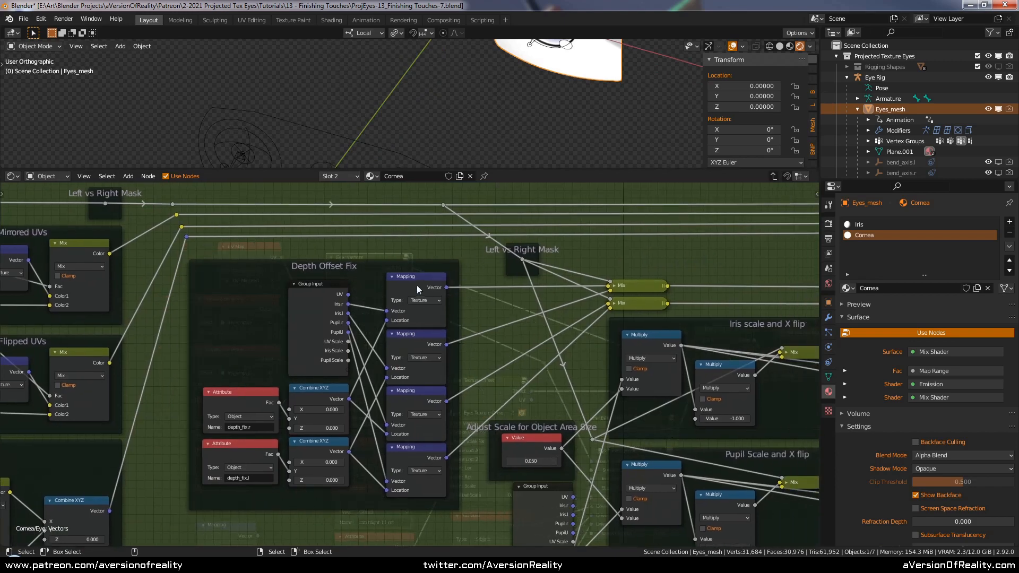
scroll(412, 330, up, 3)
middle_drag(412, 330, 498, 270)
Step: Reveal the hidden sockets of the second Mapping node in the Depth Offset Fix frame and hide them again
click(499, 274)
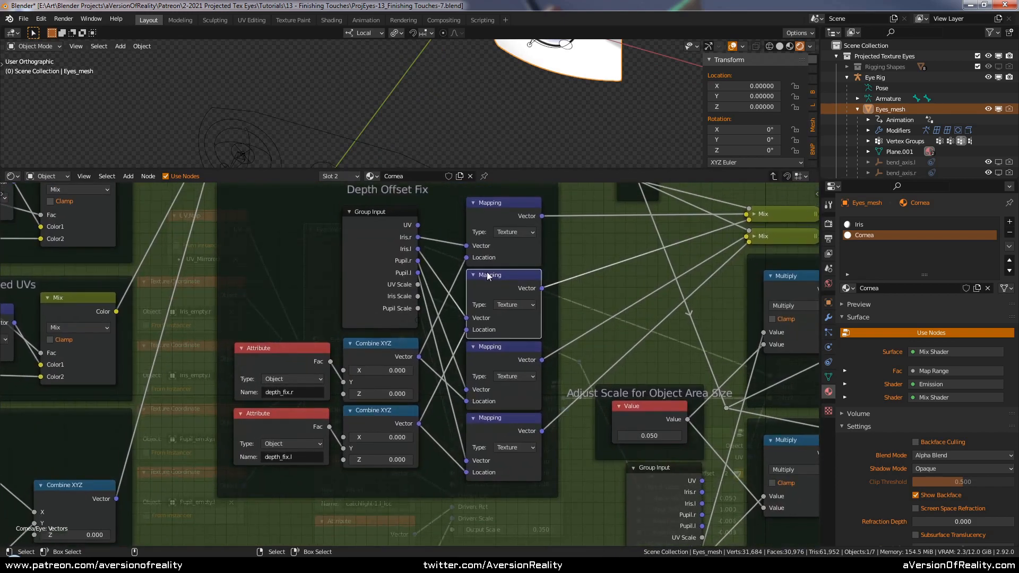
scroll(498, 275, up, 1)
key(ctrl+h)
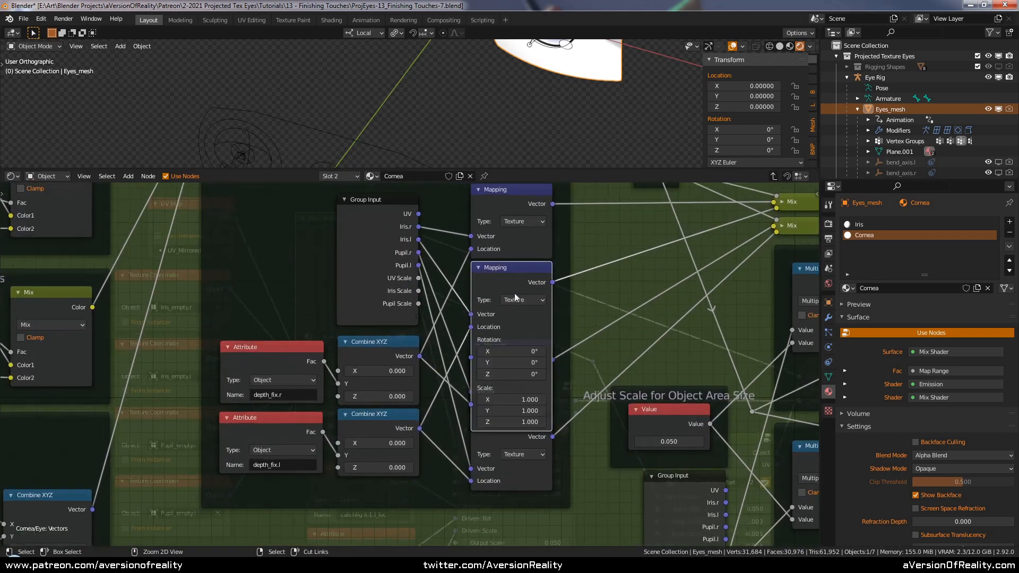
key(ctrl+h)
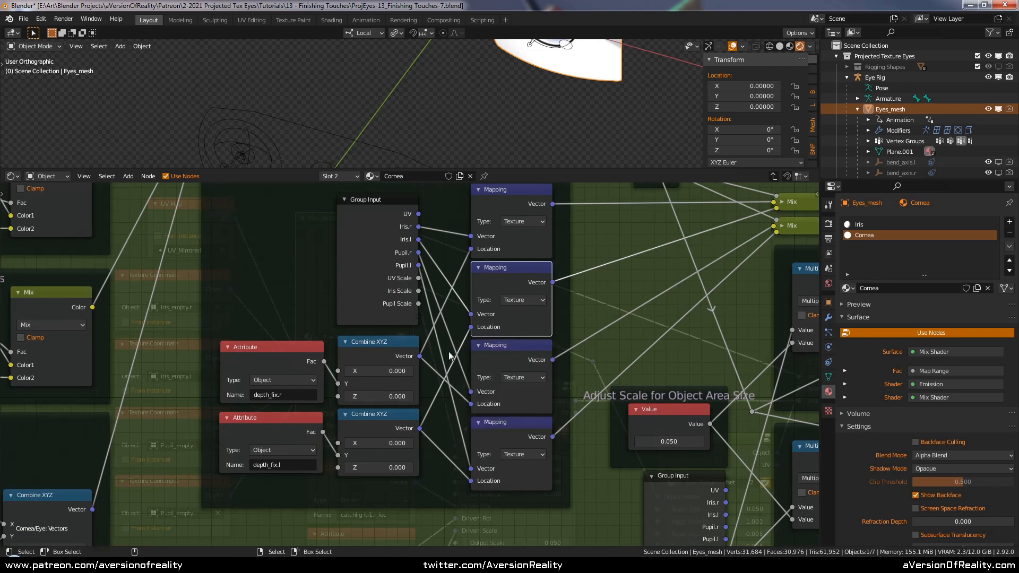
Step: Examine the depth_fix.l and depth_fix.r custom properties of Eyes_mesh
click(828, 302)
scroll(884, 342, down, 5)
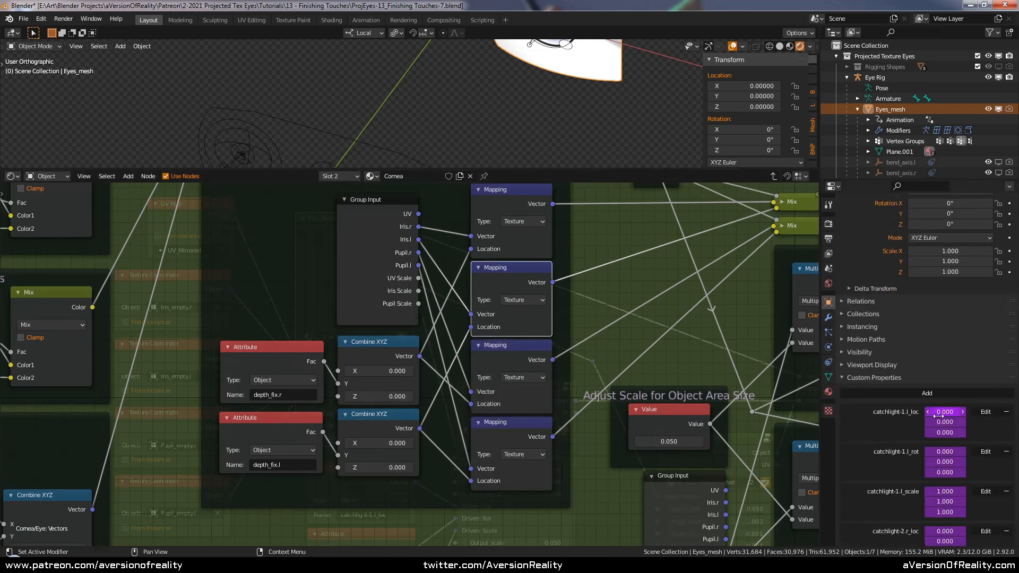
scroll(896, 347, down, 5)
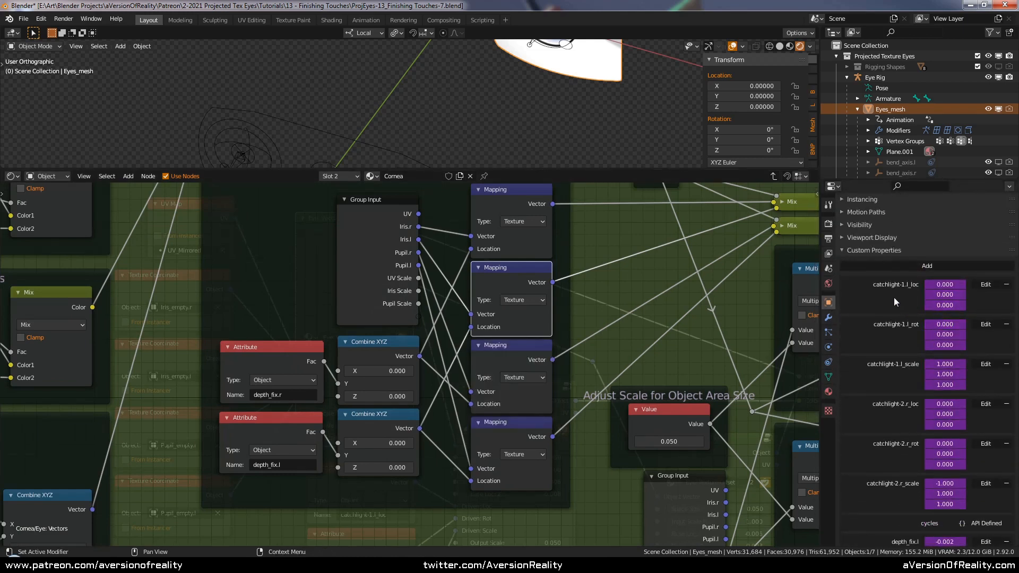
scroll(894, 299, down, 3)
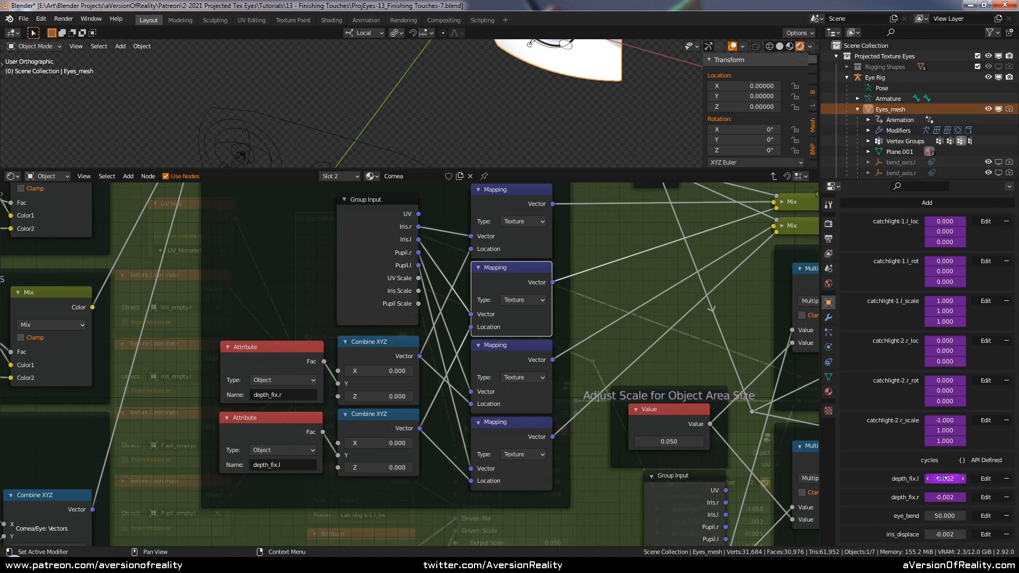
click(644, 313)
scroll(644, 313, down, 1)
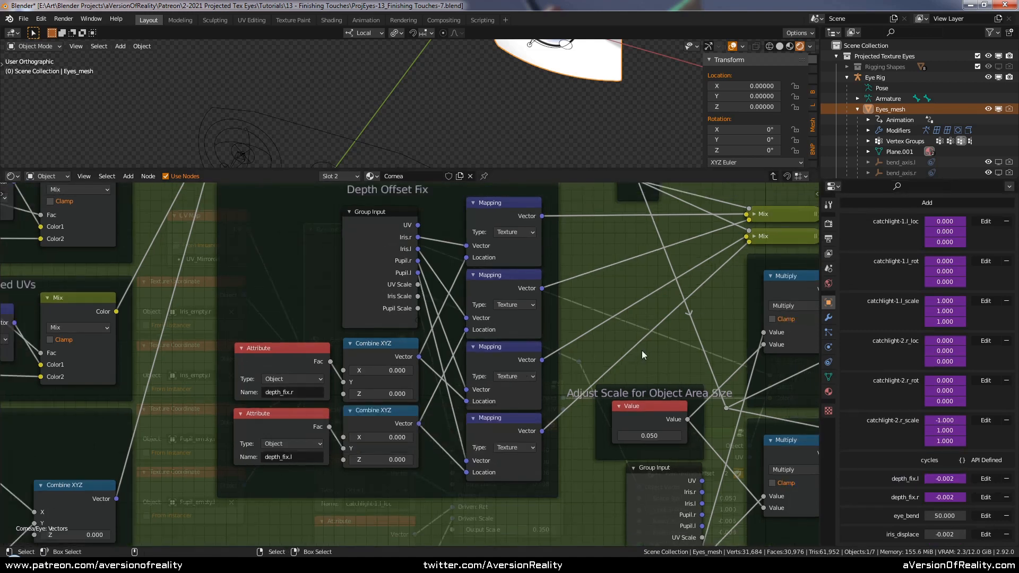
Step: Add a custom property to Eyes_mesh and try a minimum value of -1 in its settings
scroll(897, 371, up, 3)
click(932, 267)
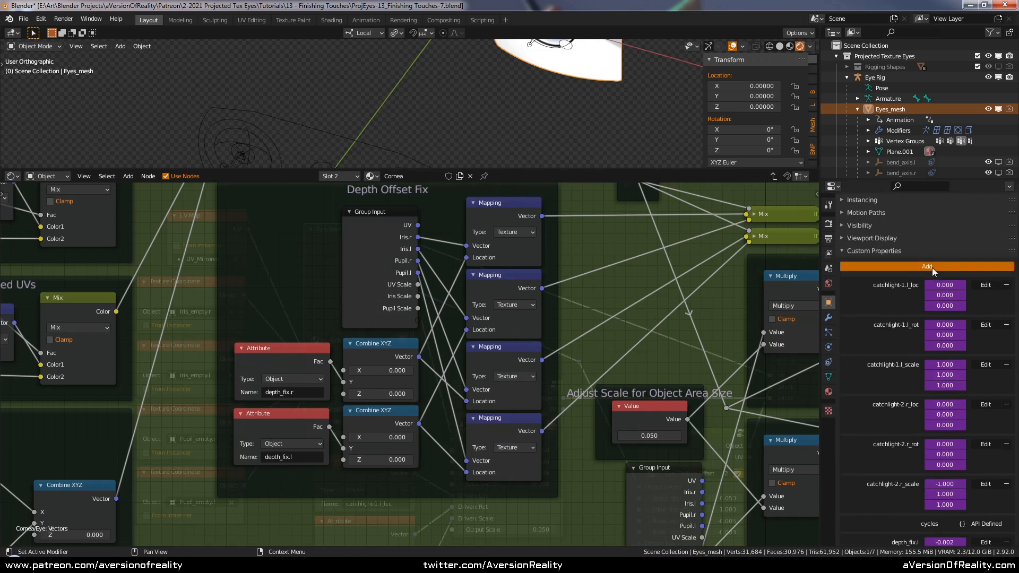
scroll(910, 428, down, 4)
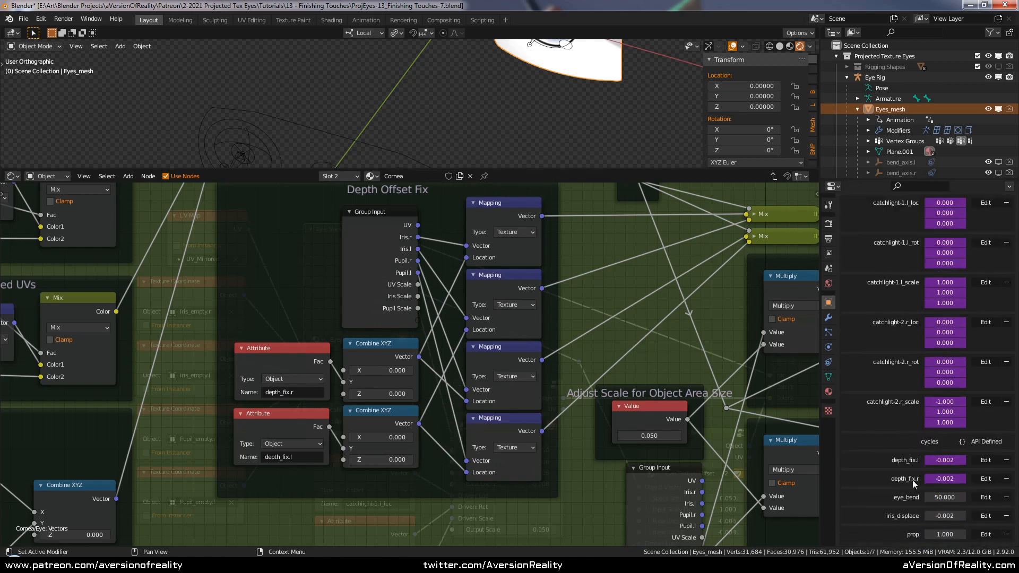
click(981, 535)
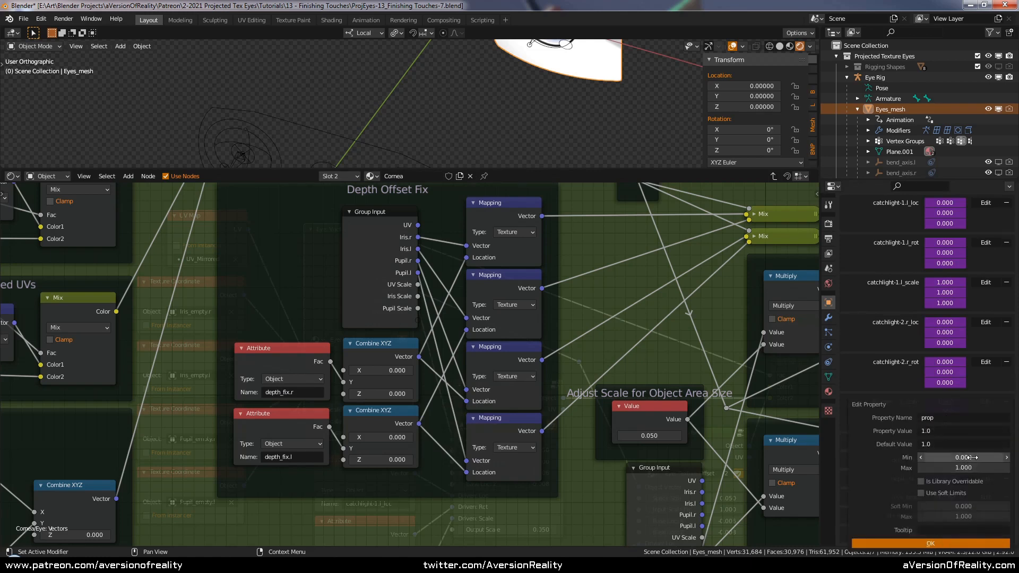
click(972, 458)
text(-1)
key(Return)
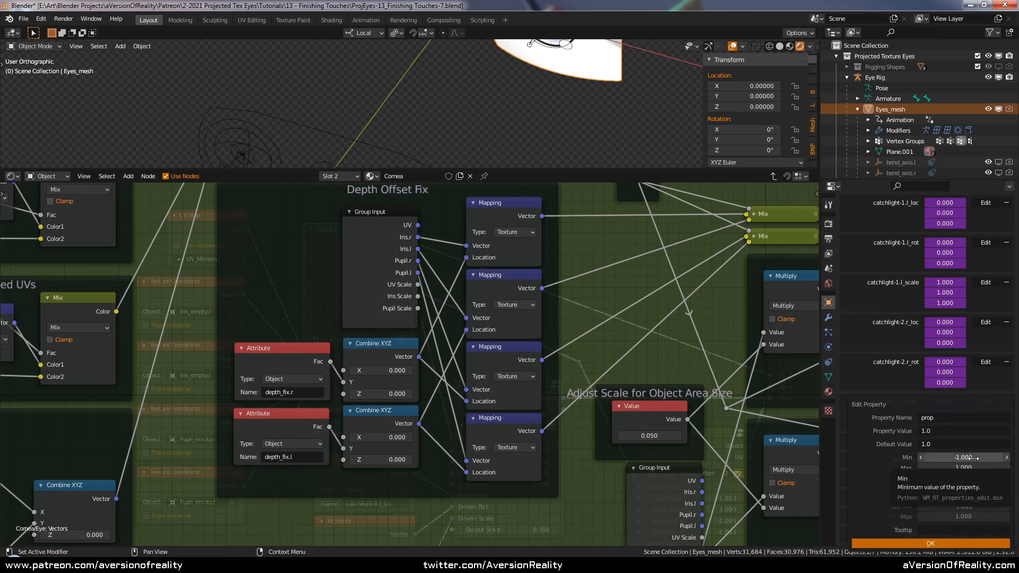
click(616, 345)
Step: Copy the driver from Location Y of the unconnected Mapping node in the Cornea material and paste it onto the prop custom property
key(Tab)
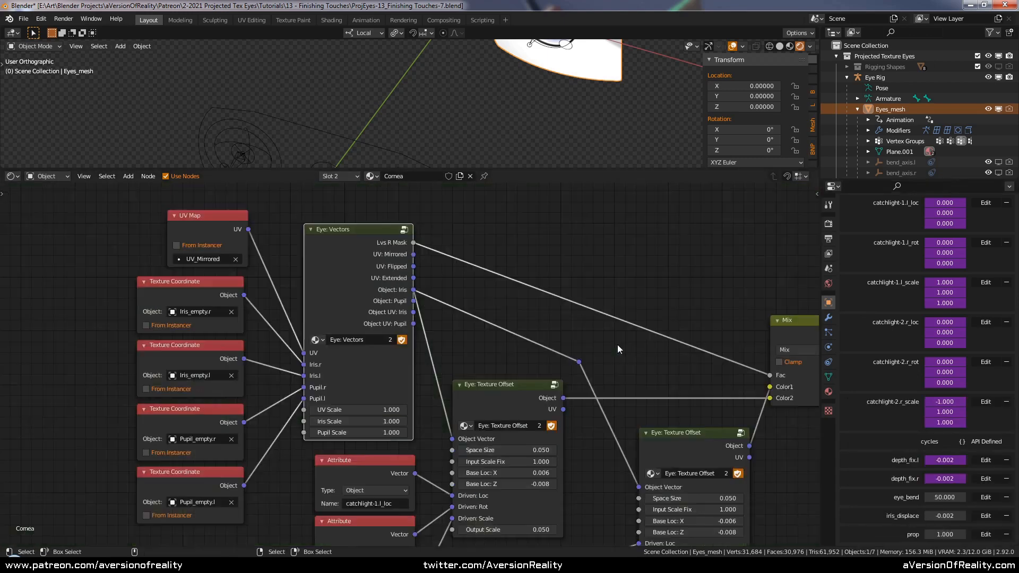
scroll(616, 345, down, 3)
middle_drag(215, 514, 396, 265)
scroll(433, 363, up, 2)
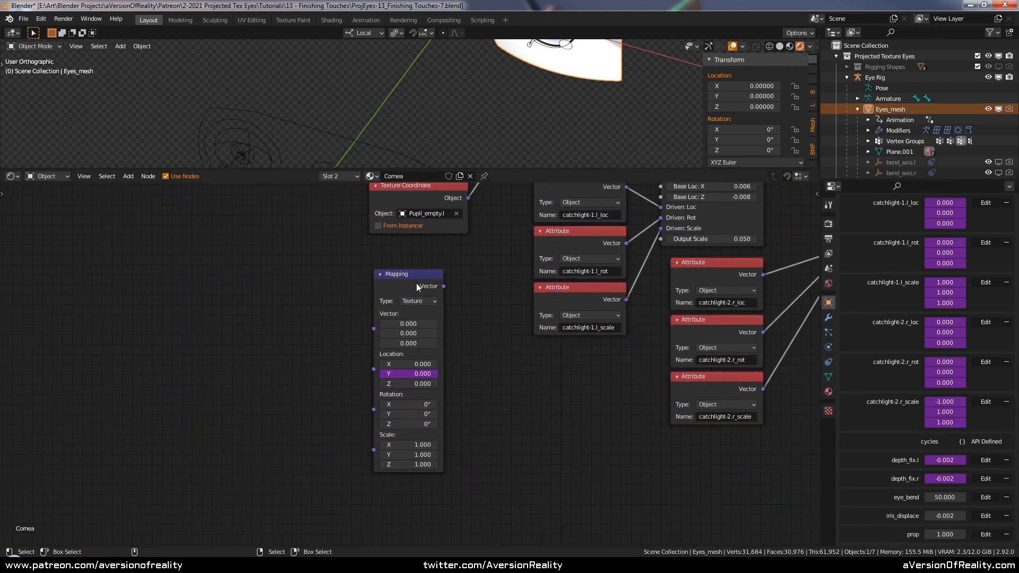
scroll(414, 371, up, 1)
right_click(406, 378)
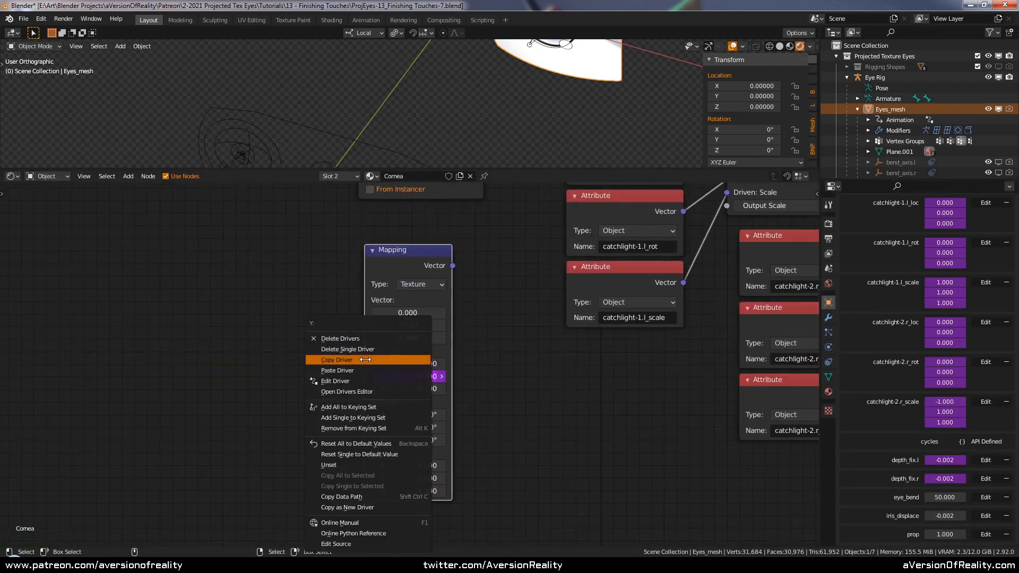
click(340, 360)
right_click(944, 534)
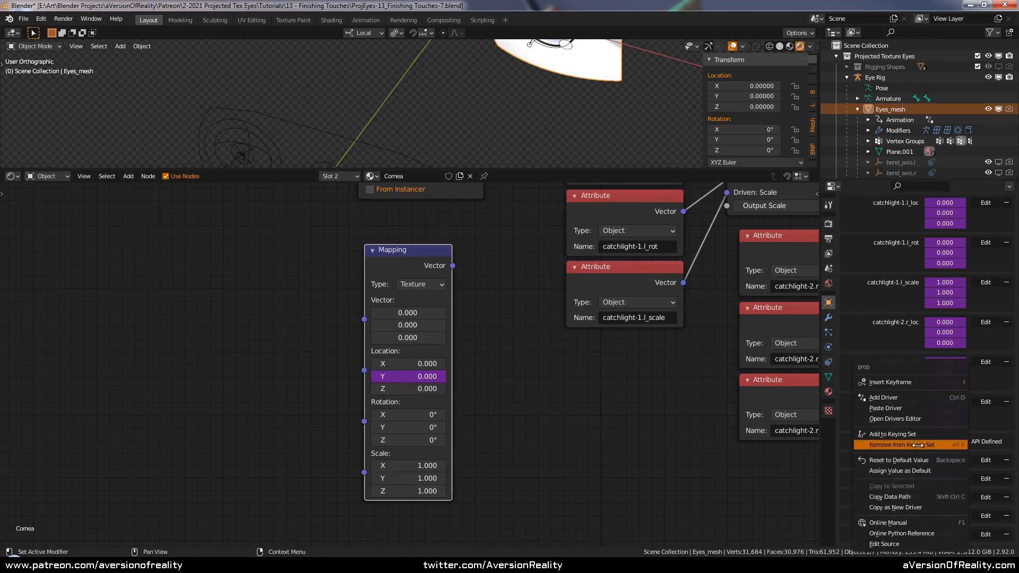
click(942, 413)
Step: Delete the prop custom property from Eyes_mesh and save the file
key(ctrl+s)
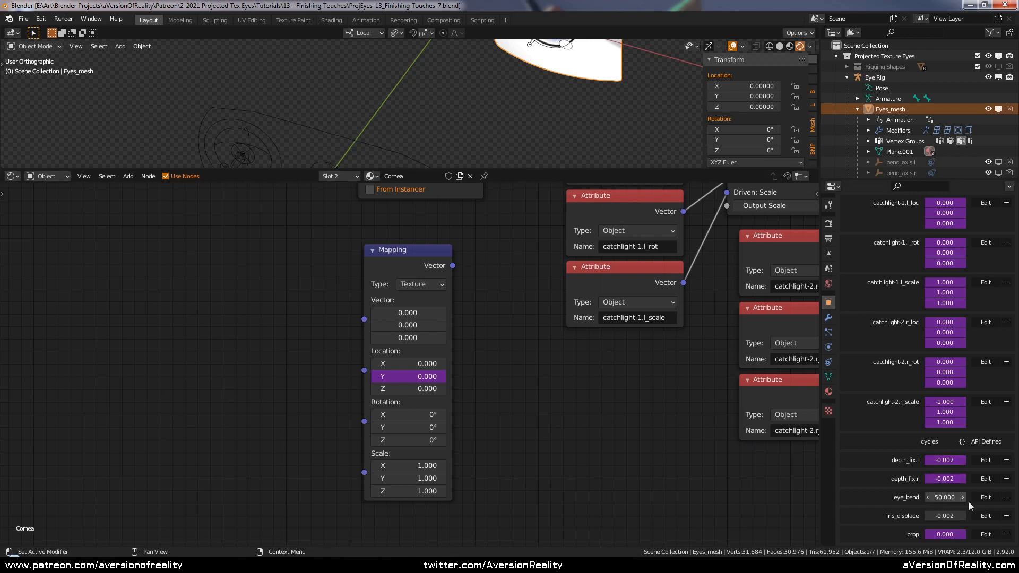
click(1009, 535)
key(ctrl+s)
scroll(885, 289, up, 2)
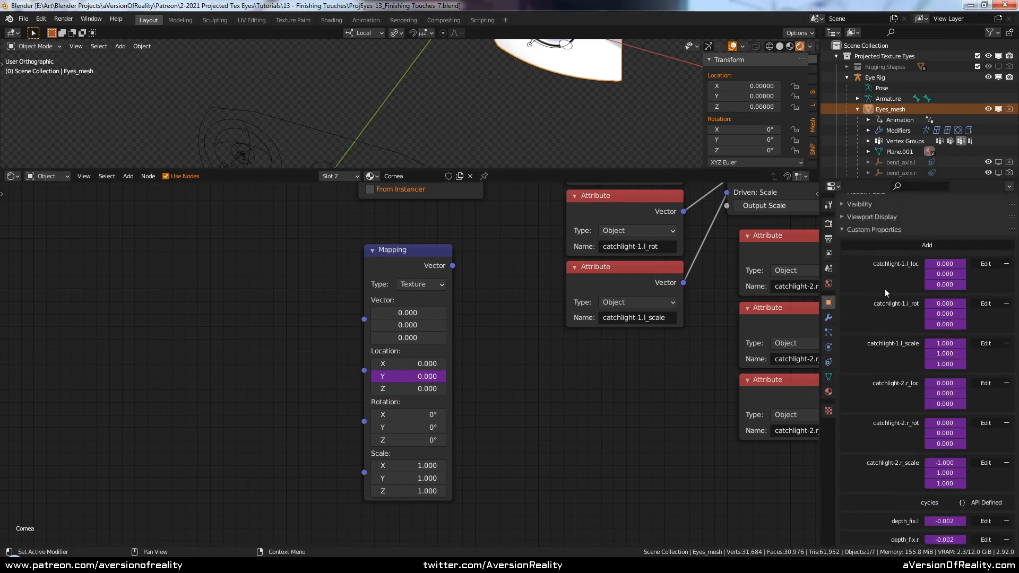
scroll(896, 386, down, 2)
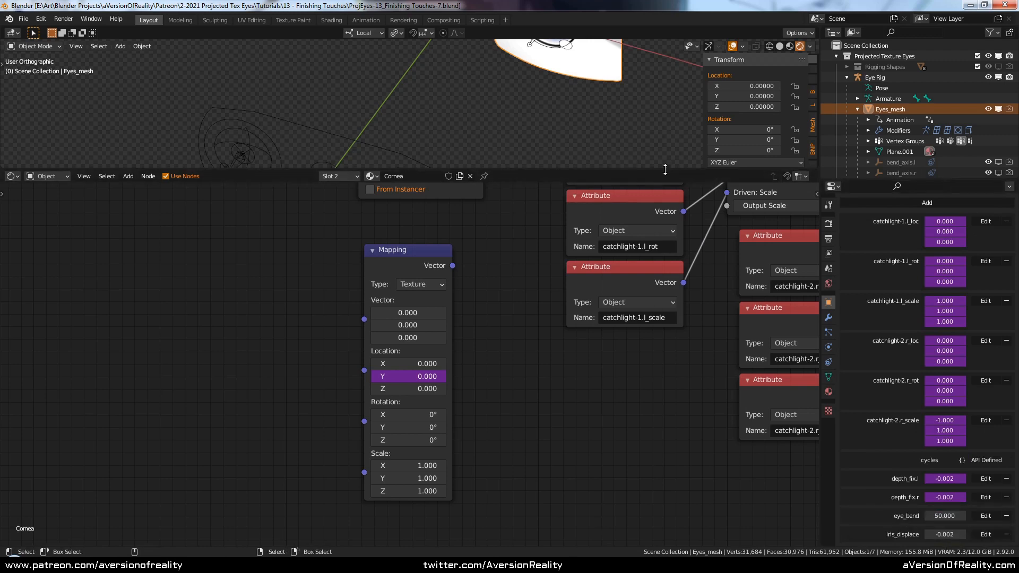
Step: Replace the Shader Editor with a Drivers editor placed side by side with the 3D viewport
drag(817, 167, 815, 246)
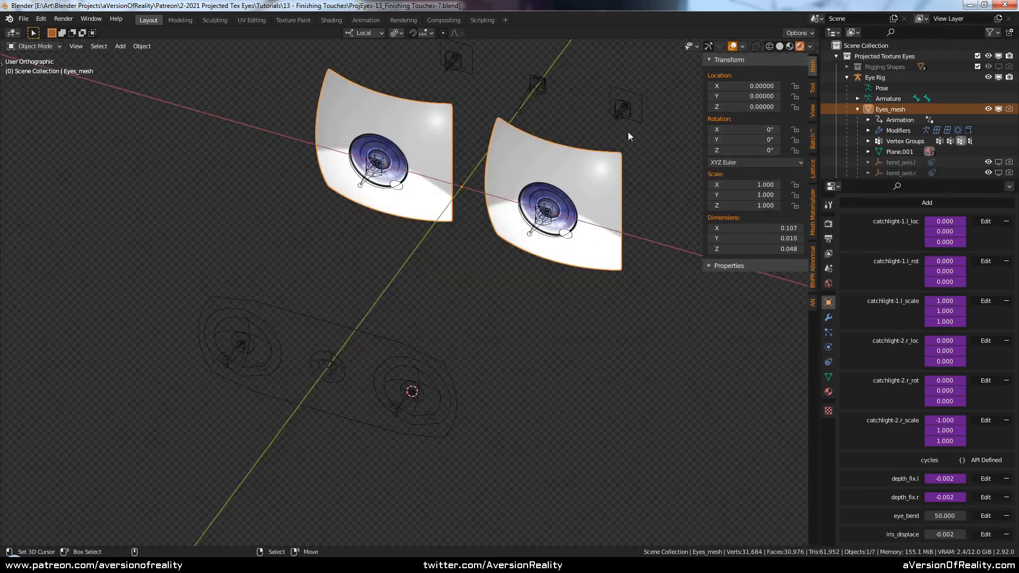
drag(807, 42, 450, 57)
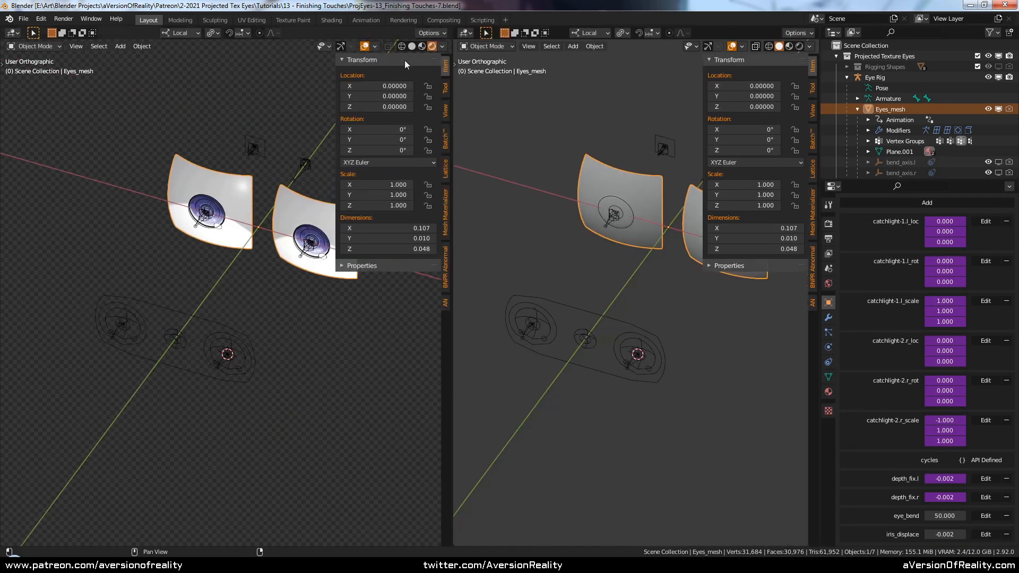
click(13, 32)
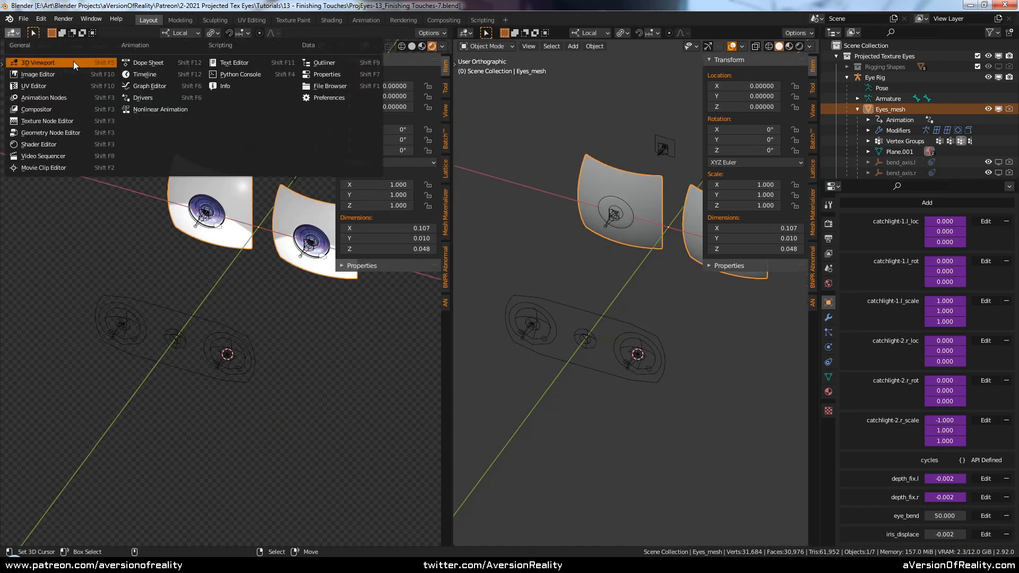
click(146, 98)
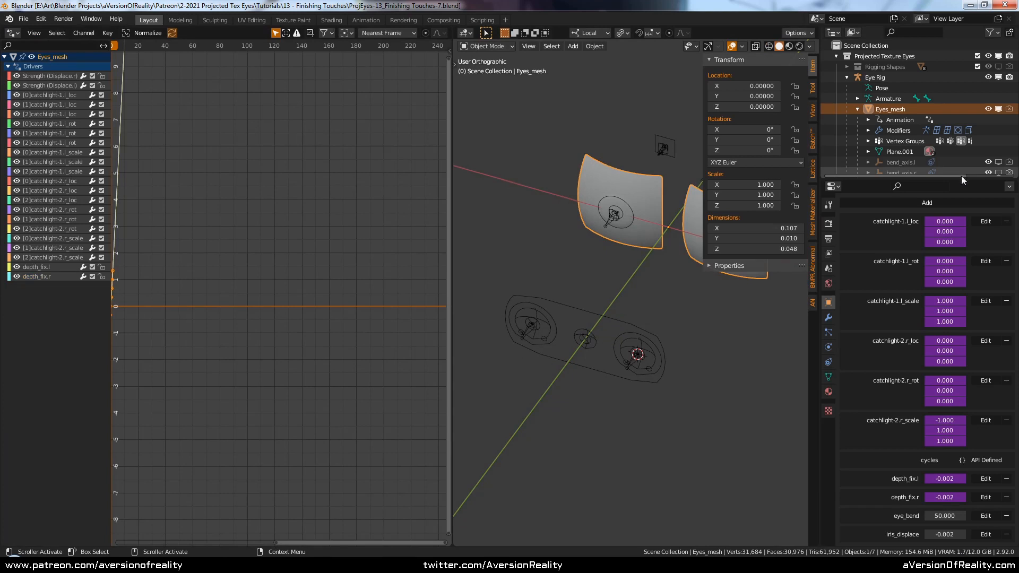
Step: Enlarge the Outliner, then unhide Lattice: Bend.l in the viewport and select it
drag(961, 178, 952, 285)
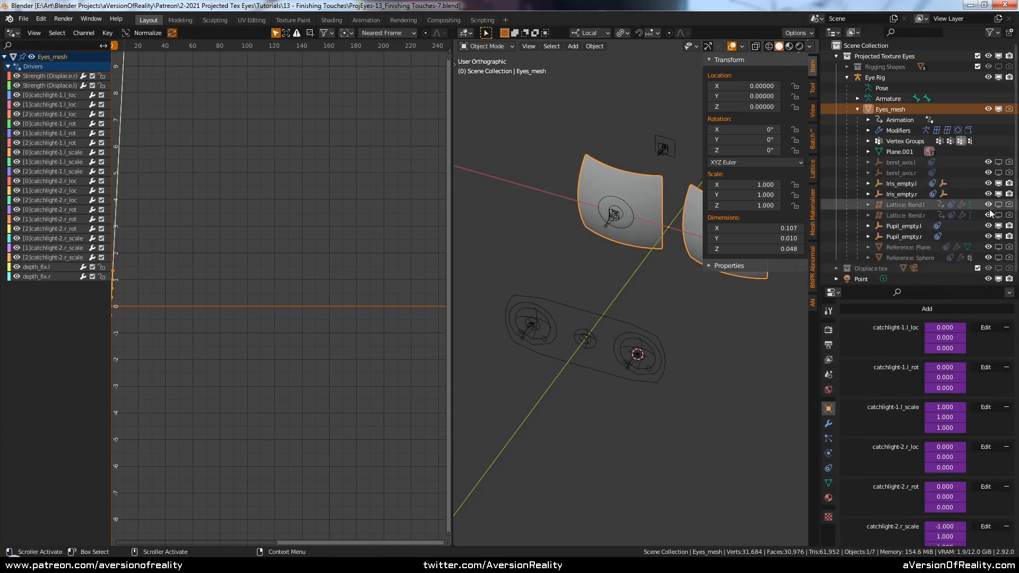
click(998, 204)
click(698, 264)
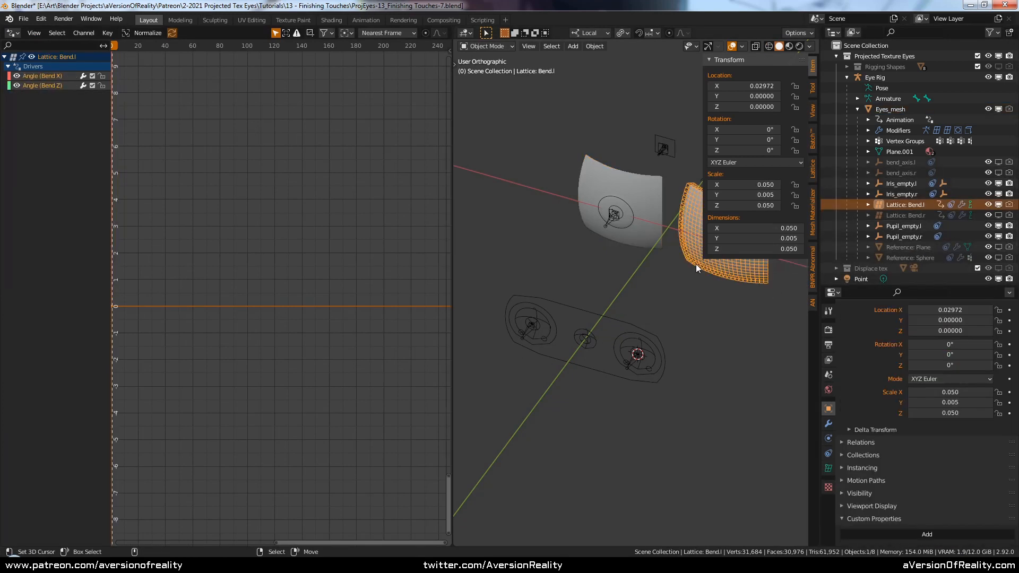
Step: Display the modifiers of Lattice: Bend.l and the driver settings of its Bend X angle
click(828, 423)
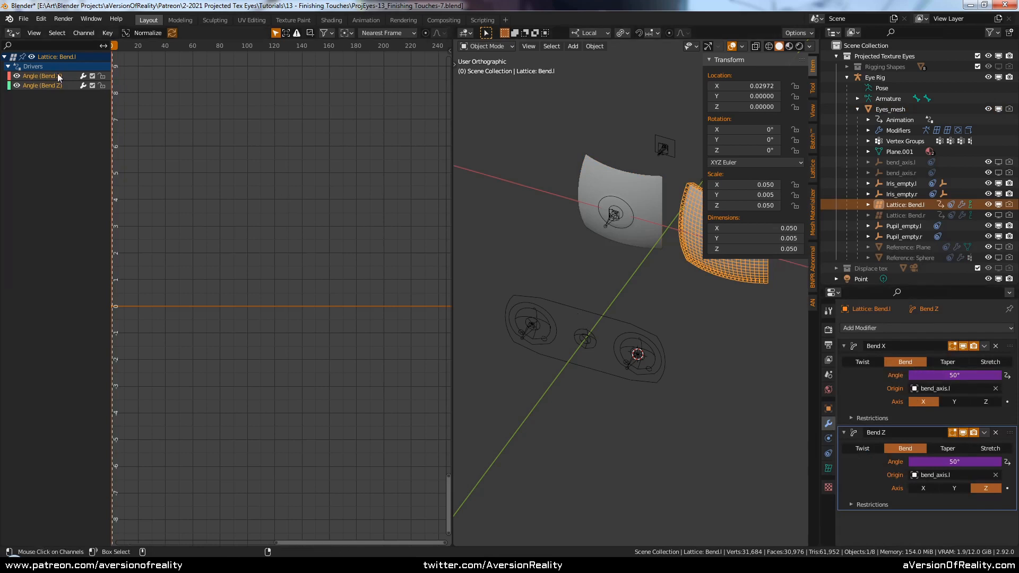
key(n)
drag(334, 145, 291, 145)
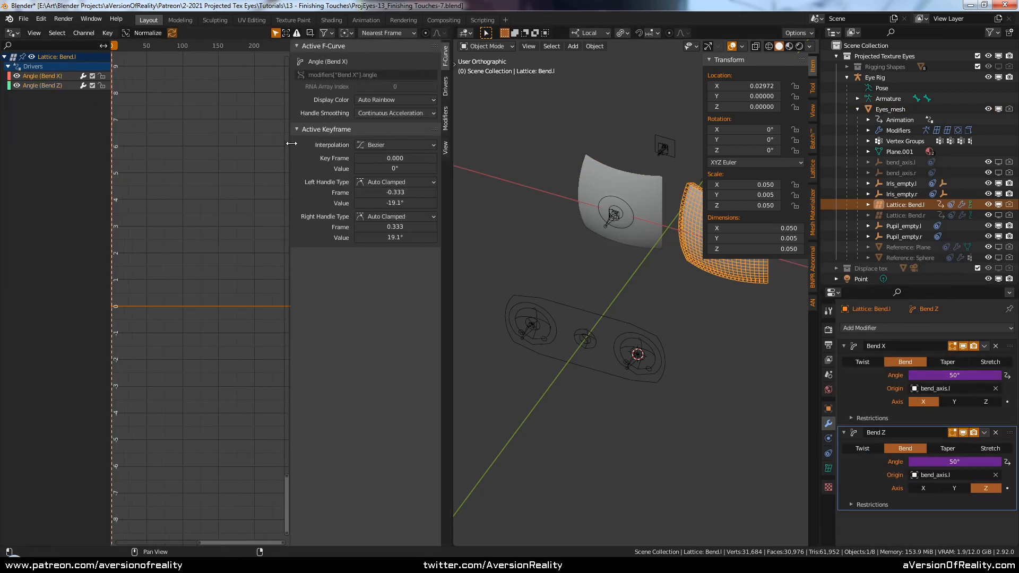
click(445, 86)
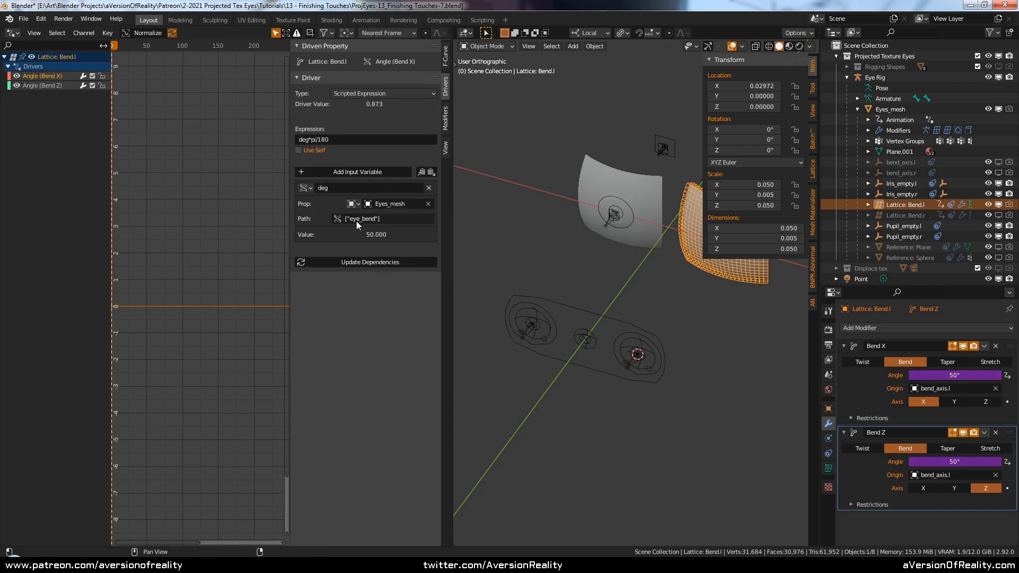
Step: Examine the eye_bend custom property of Eyes_mesh, then the Bend modifiers and angle driver expression of Lattice: Bend.l
click(623, 228)
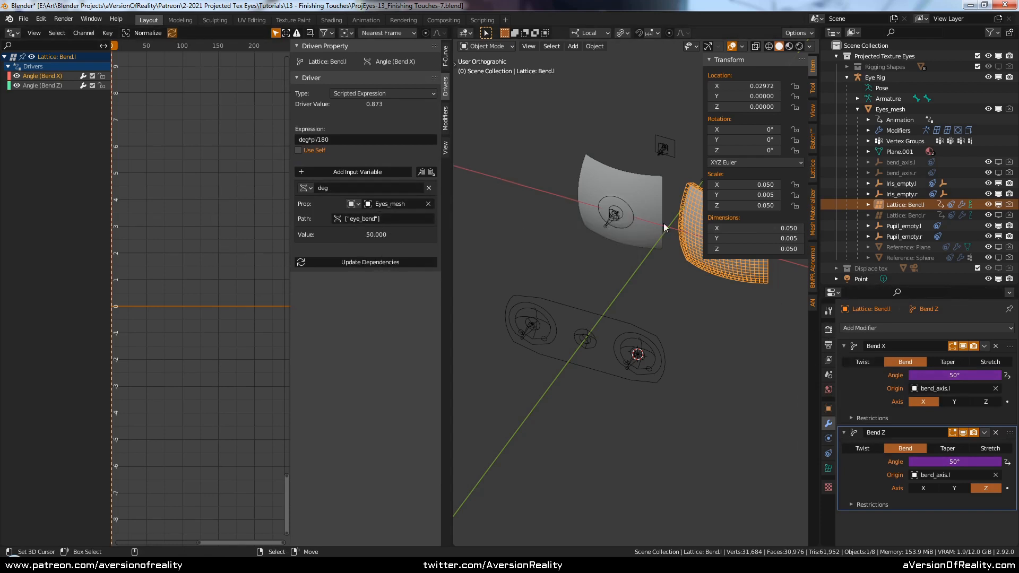
click(829, 408)
scroll(877, 467, down, 15)
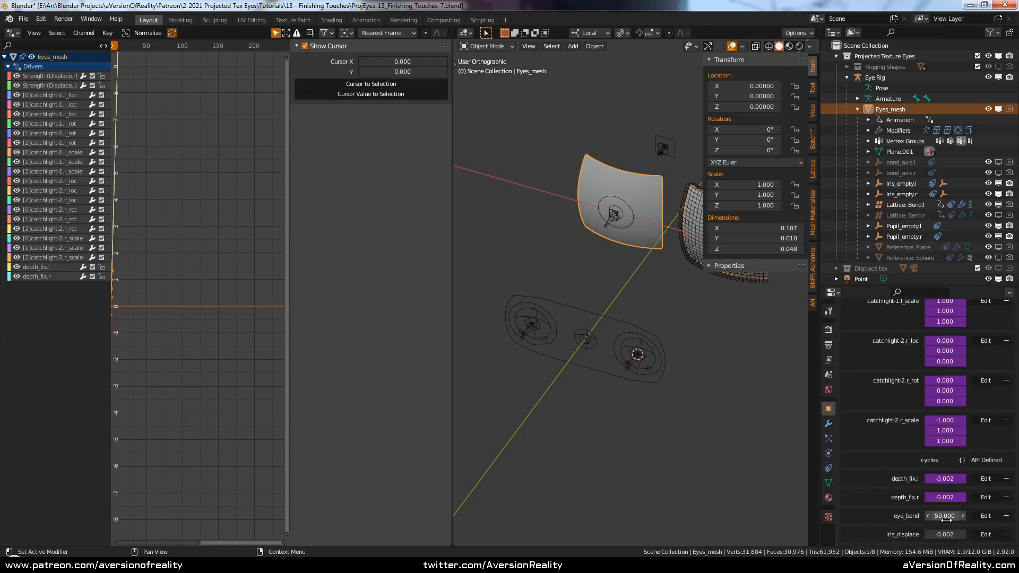
click(696, 268)
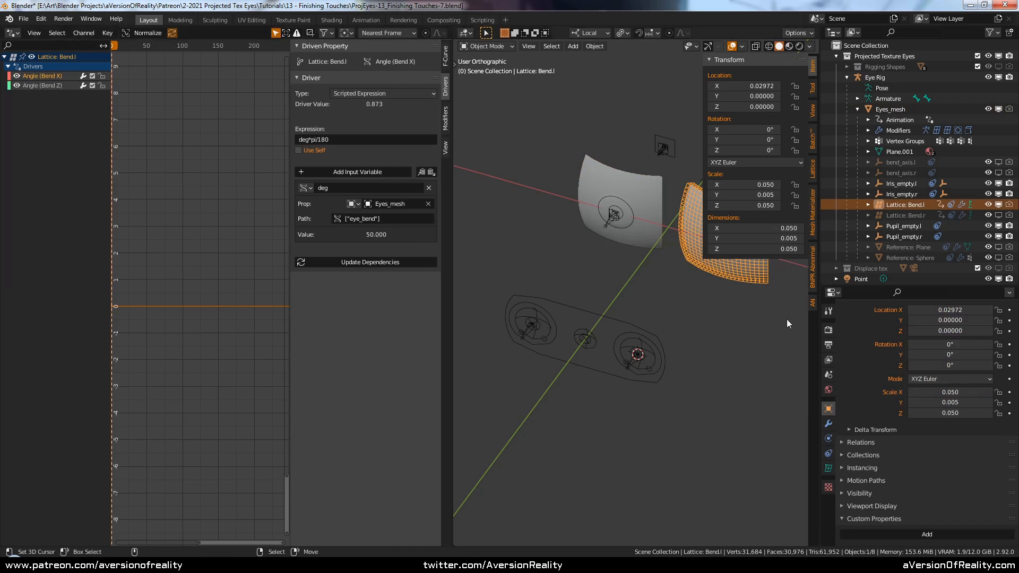
click(827, 423)
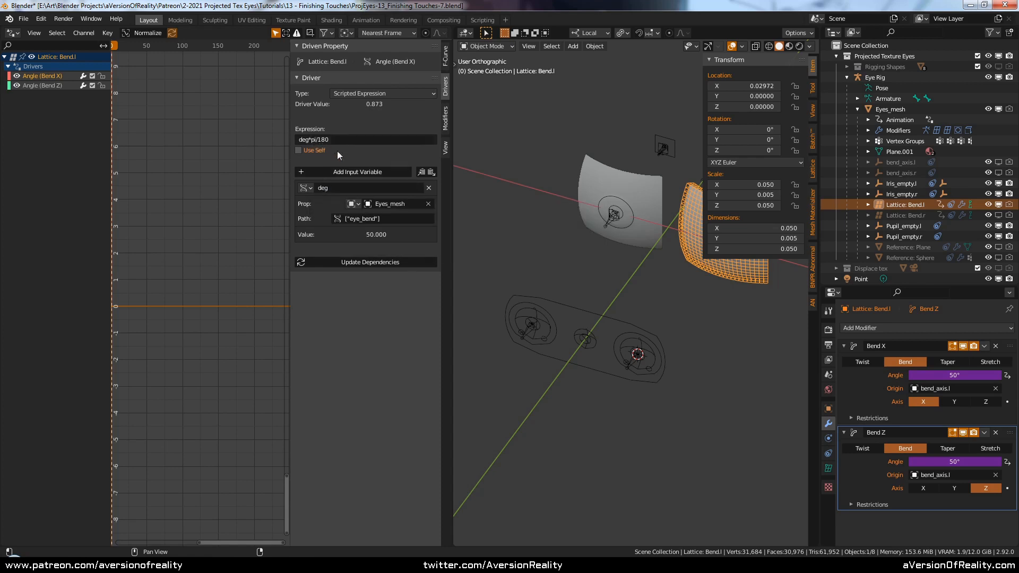
Step: Select Eyes_mesh again and review its eye_bend and depth_fix custom properties
click(829, 408)
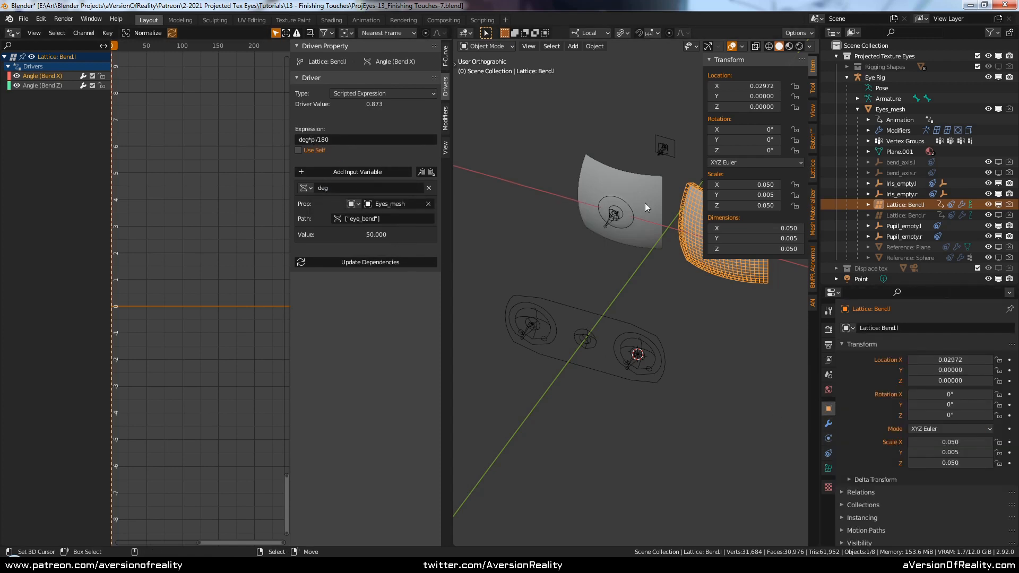
click(648, 199)
scroll(874, 444, down, 5)
scroll(875, 444, down, 8)
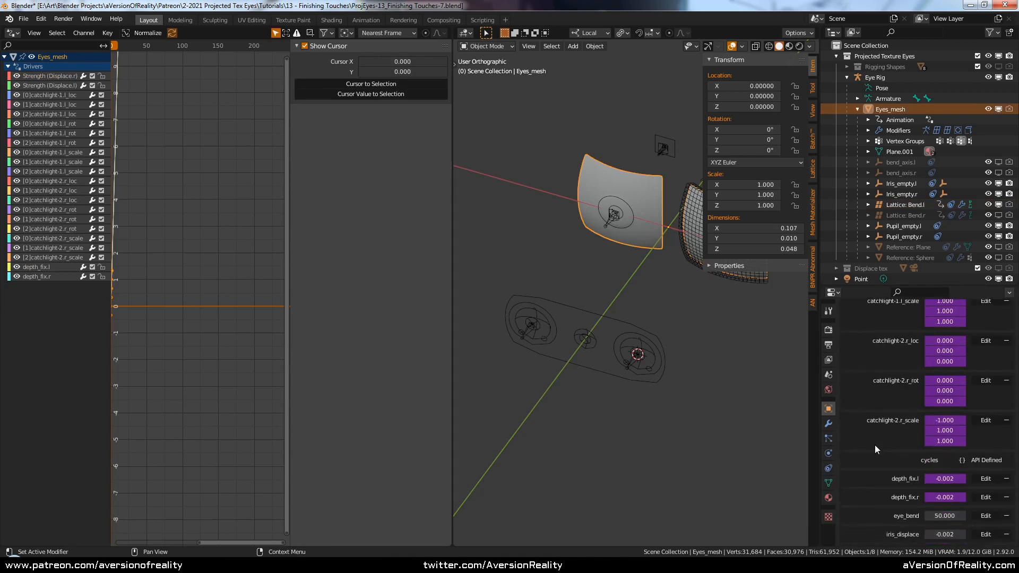
Step: Copy the eye_bend property of Eyes_mesh as a new driver and paste it onto the Bend X angle of Lattice: Bend.l
right_click(939, 515)
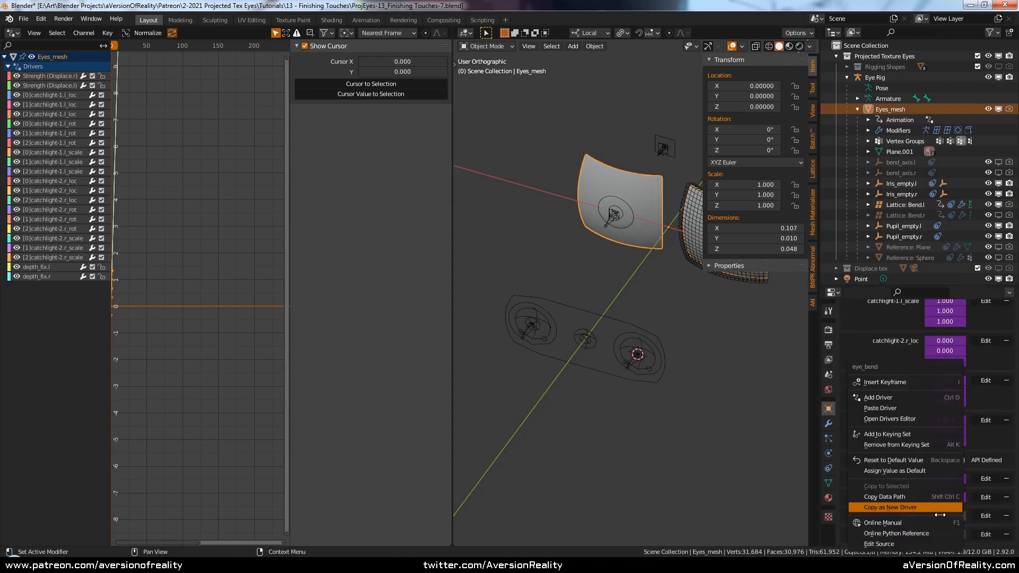
click(916, 497)
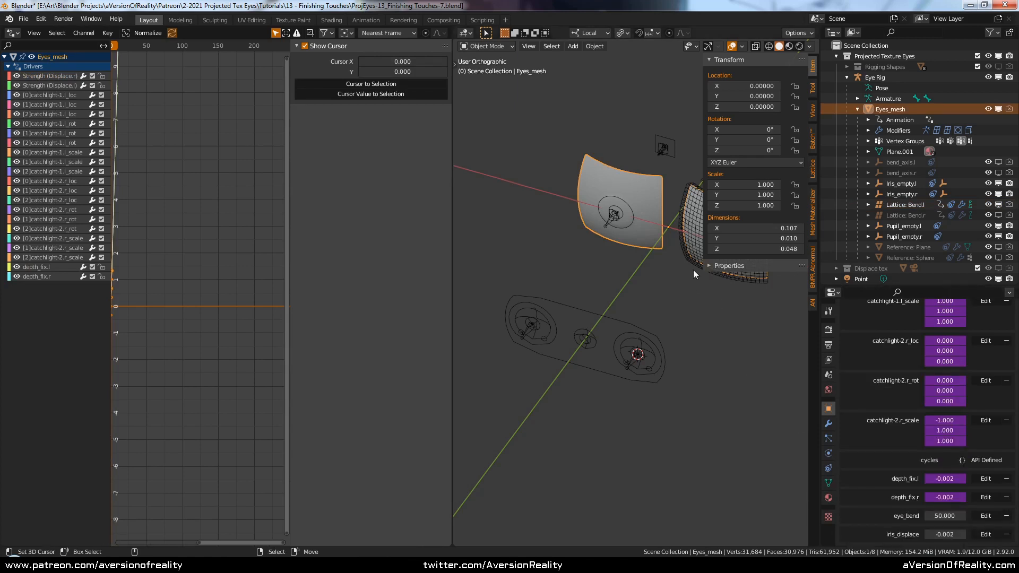
right_click(944, 515)
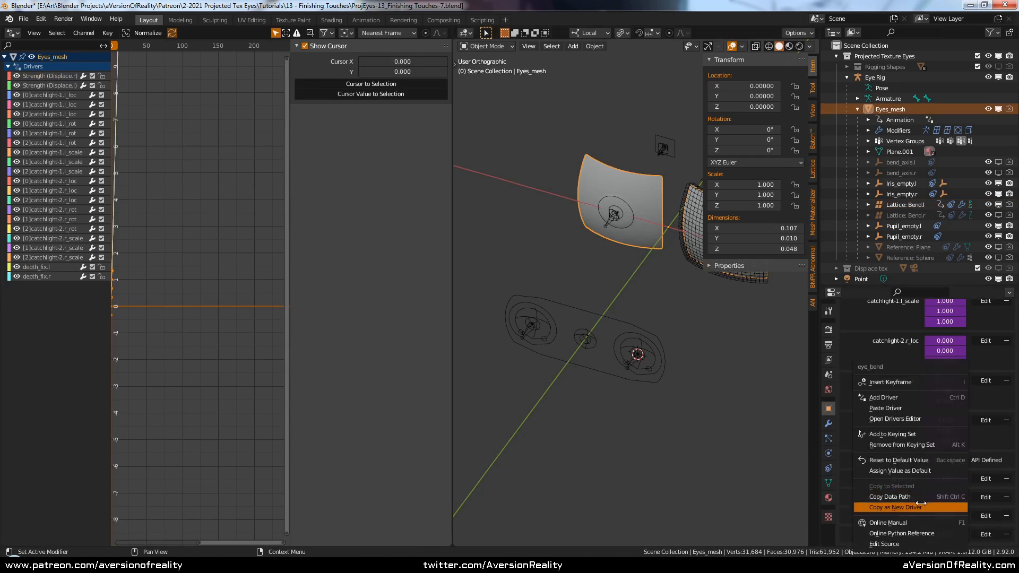
click(921, 507)
click(689, 266)
click(829, 422)
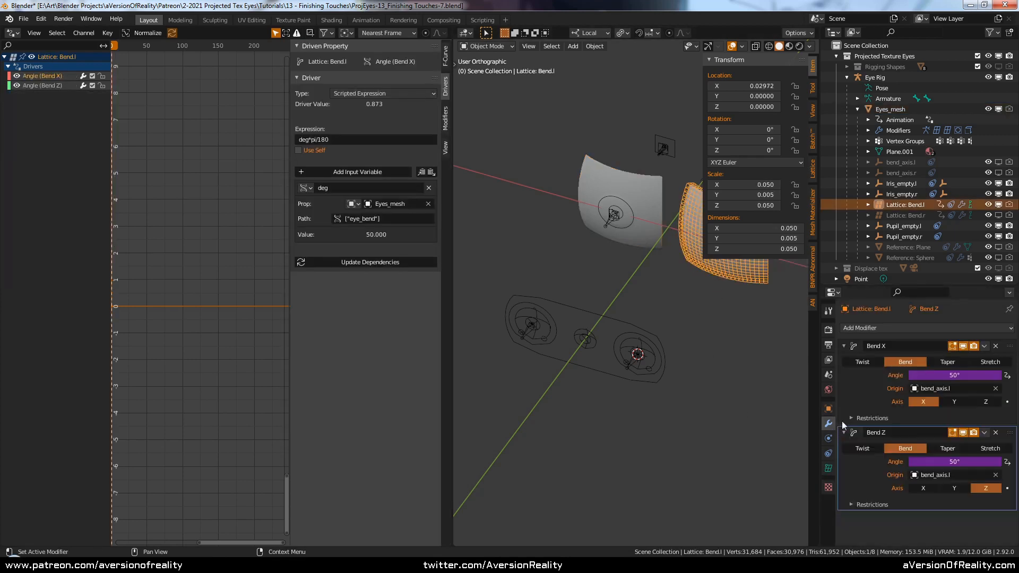
right_click(949, 375)
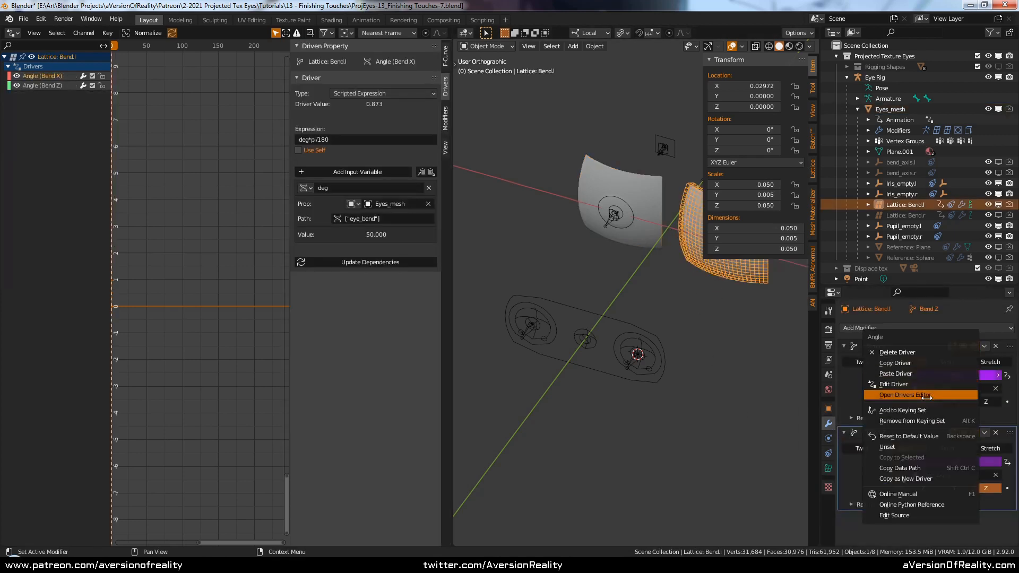
click(931, 370)
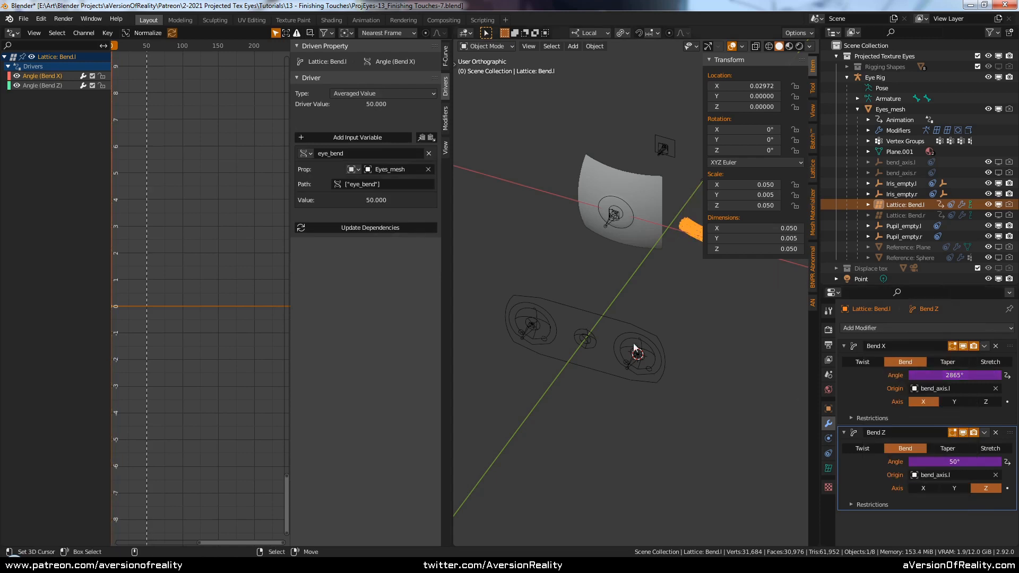
Step: Set the Bend X angle driver's type to Scripted Expression and rename its input variable to deg
drag(290, 163, 283, 163)
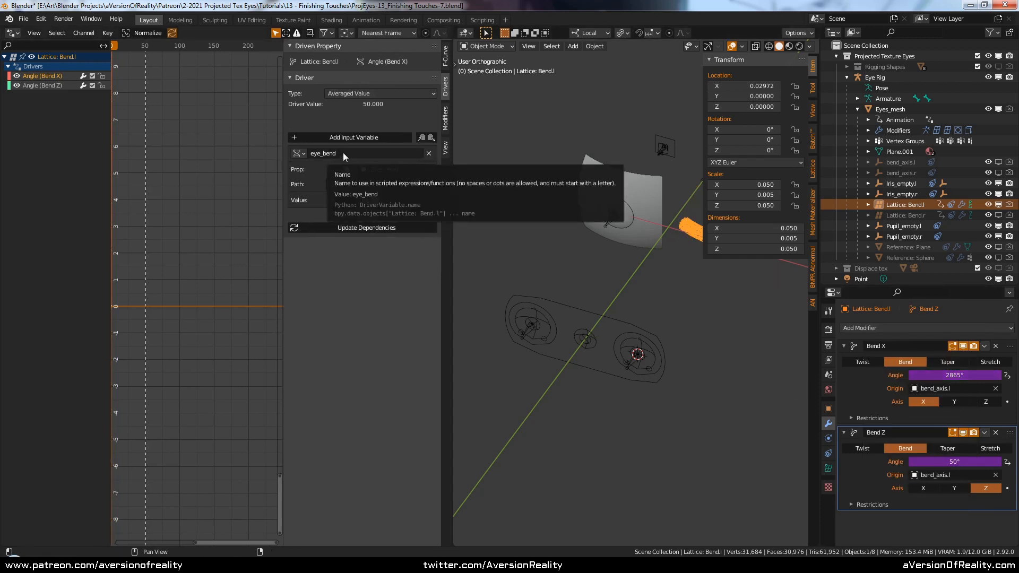
click(349, 95)
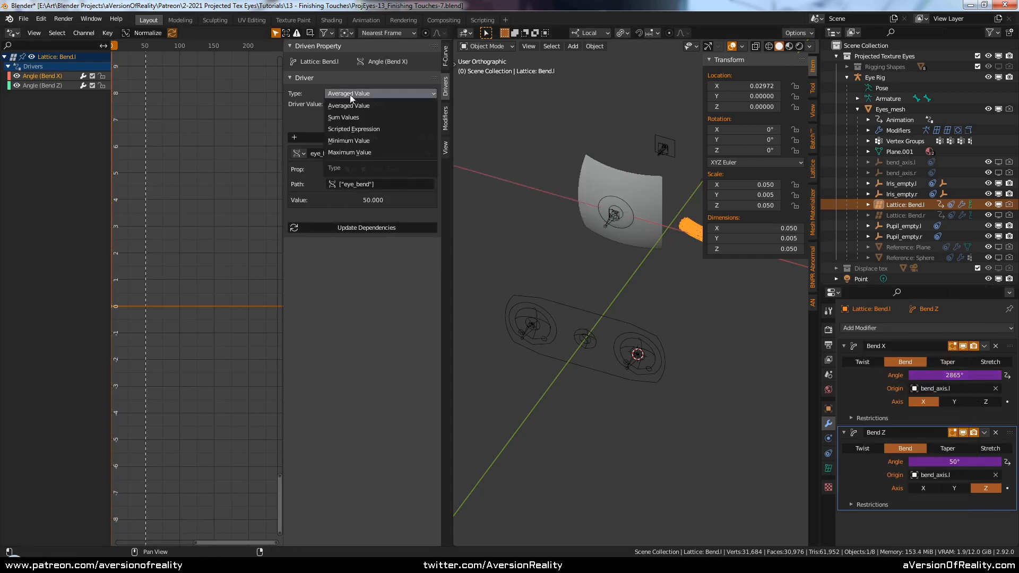
click(373, 126)
click(343, 188)
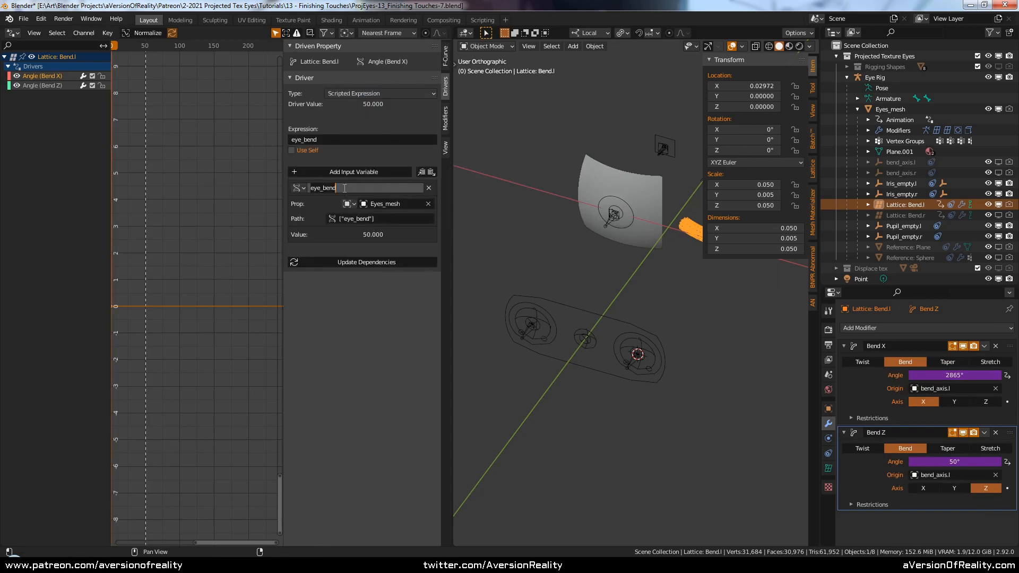
text(deg)
key(Return)
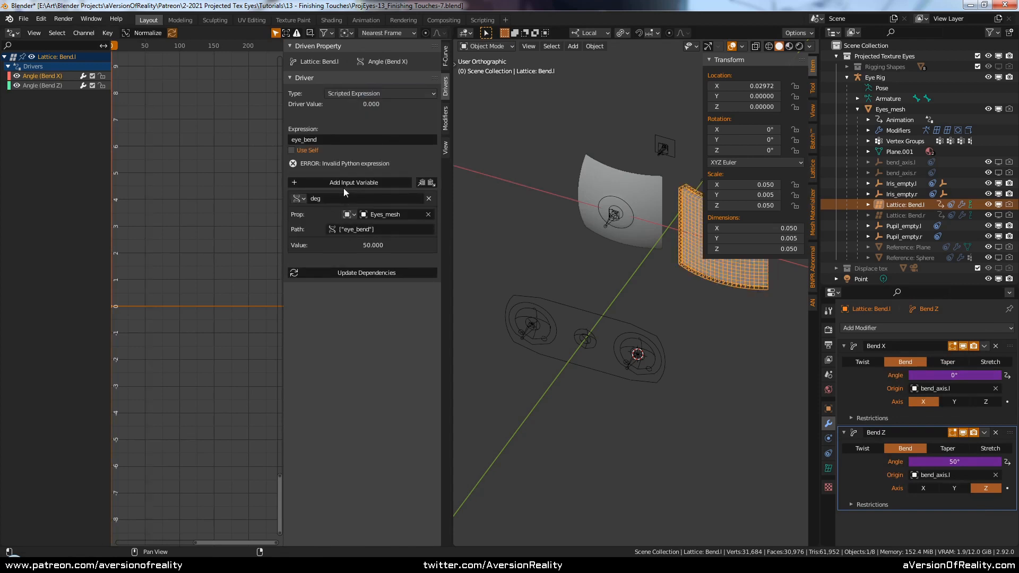
Step: Set the Bend X angle driver's expression to deg*pi/180
click(322, 139)
text(deg*)
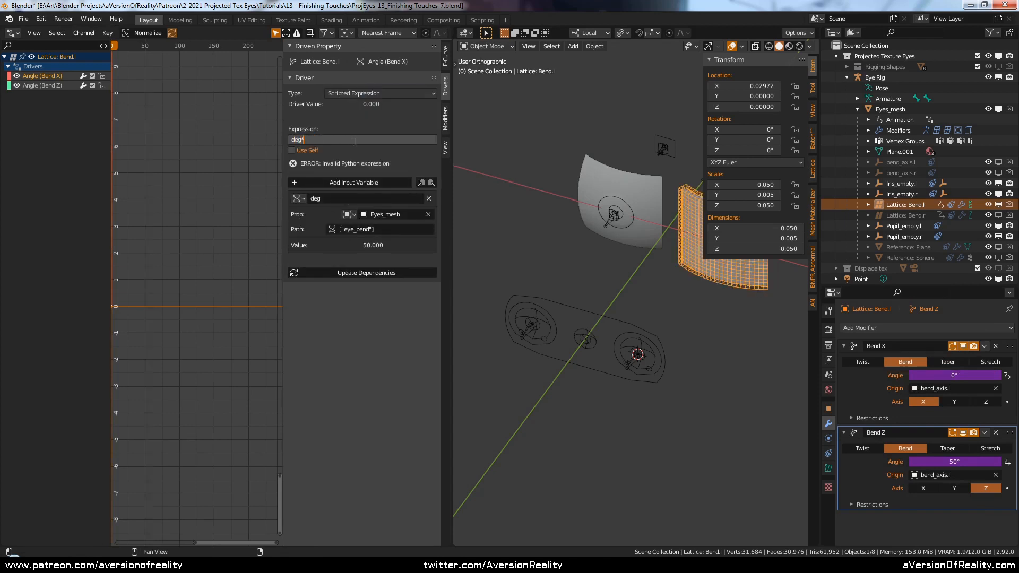
text(pi/180)
key(Return)
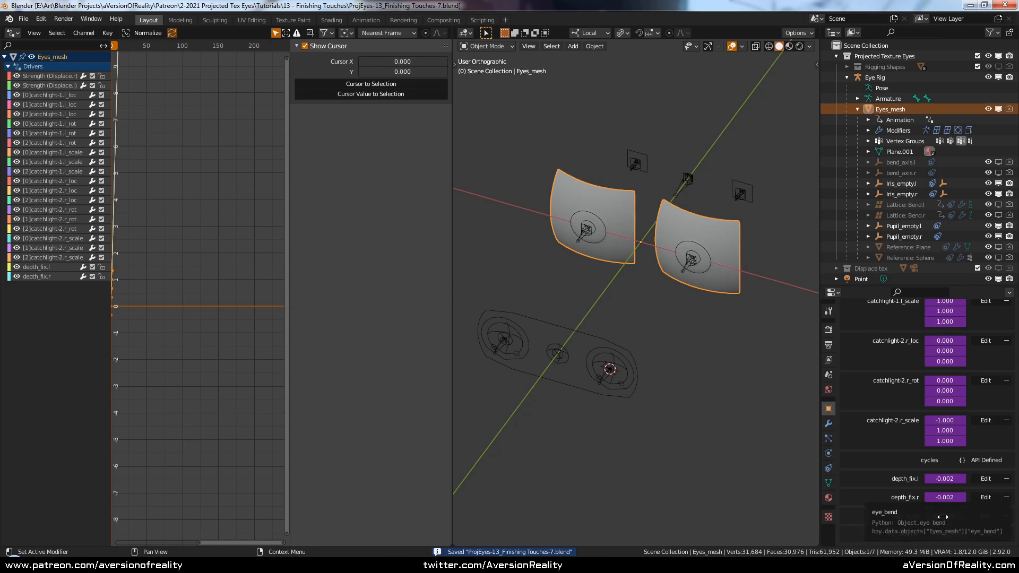
Step: Vary the eye_bend property of Eyes_mesh to test the eye curvature, and set it back to 50
mouse_move(943, 517)
mouse_down()
mouse_move(966, 517)
mouse_move(949, 517)
mouse_up()
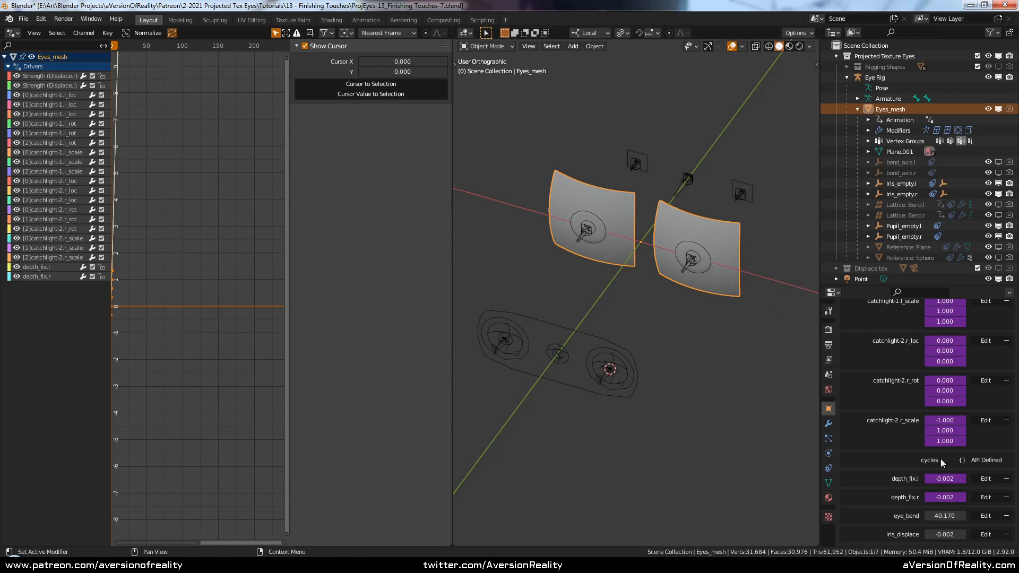
drag(938, 520, 941, 520)
click(944, 516)
text(50)
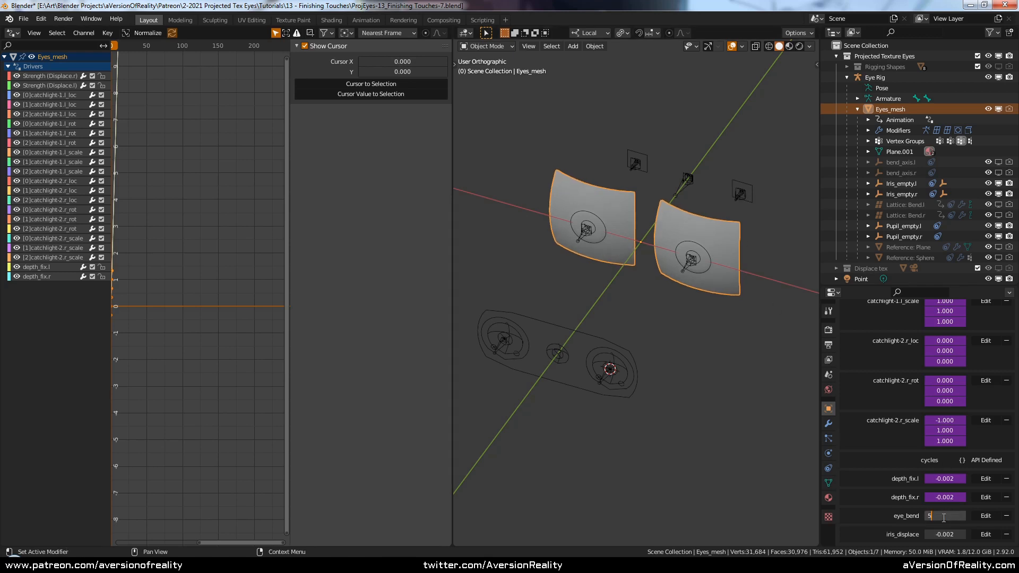
key(Return)
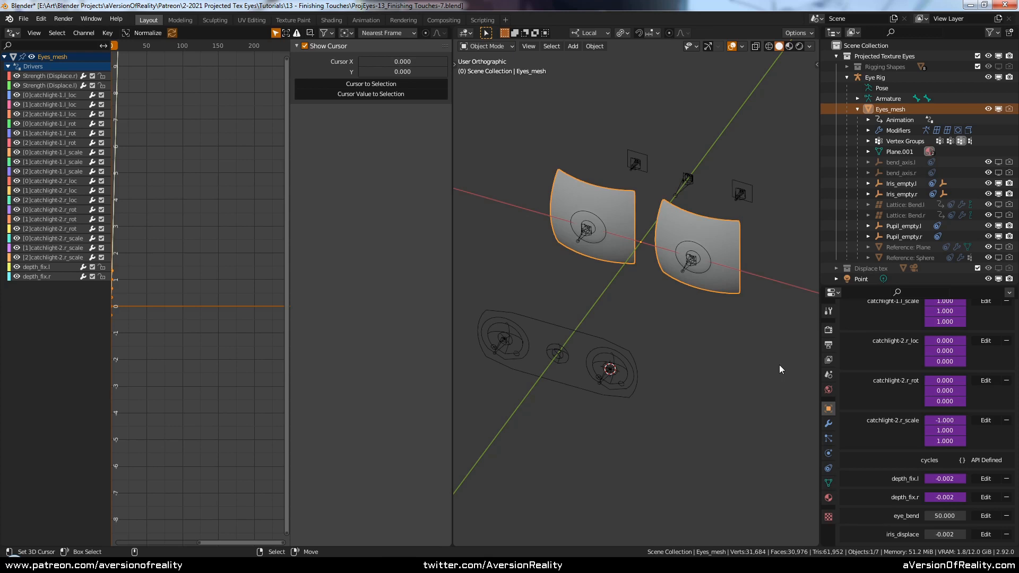
Step: Display both eye surfaces in Rendered viewport shading and look at them at an angle
scroll(664, 266, up, 3)
key(ctrl+s)
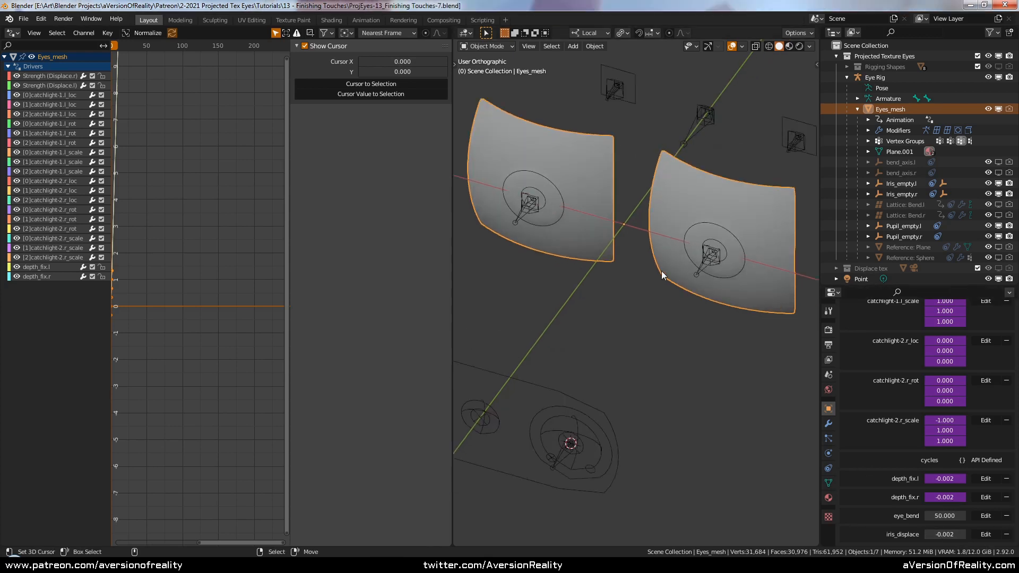
key(z)
click(682, 247)
middle_drag(763, 288, 685, 285)
scroll(684, 285, up, 1)
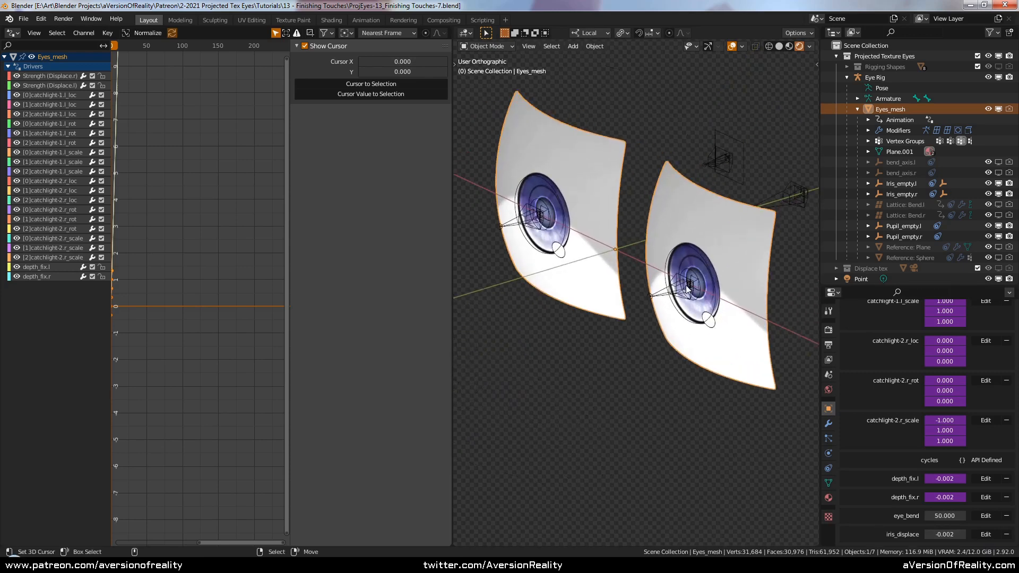
Step: Try an iris_displace value of -0.004 on Eyes_mesh and undo the change
double_click(950, 537)
key(BackSpace)
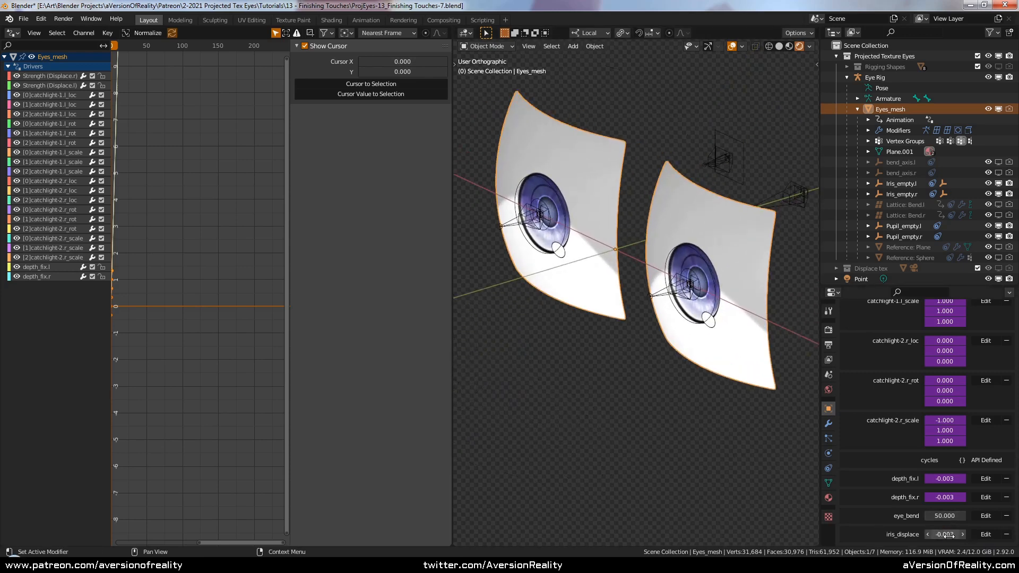
text(4)
key(Return)
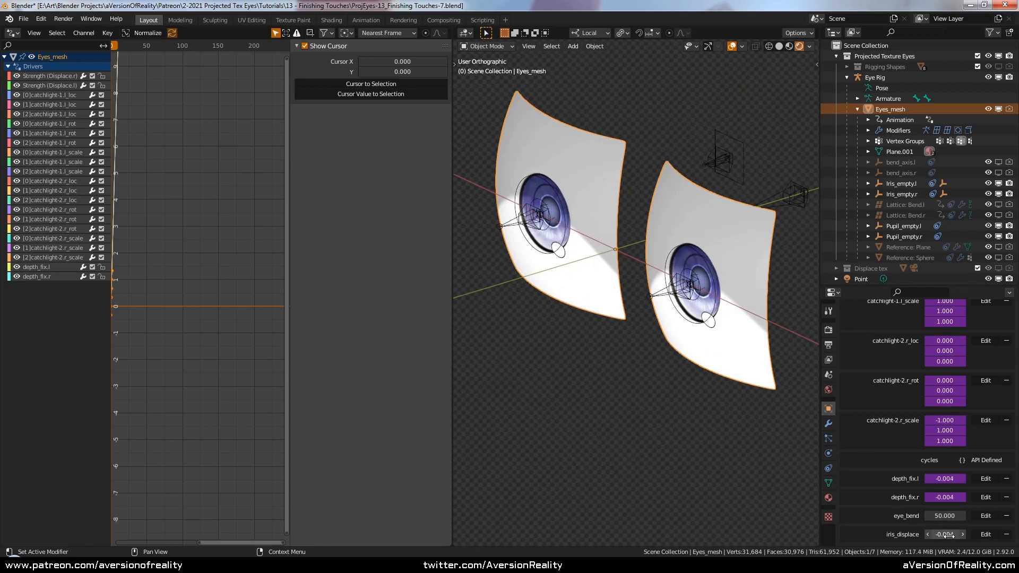
key(ctrl+z)
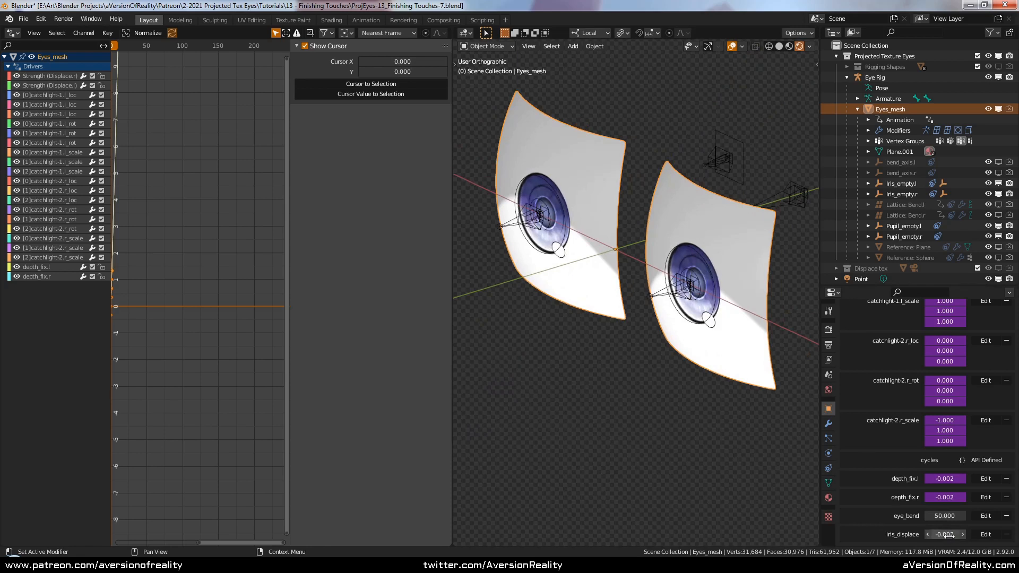
Step: Try adding an input variable to the Strength (Displace.r) driver, targeting Eyes_mesh with the path ["iris_displace"], and delete that variable
click(50, 78)
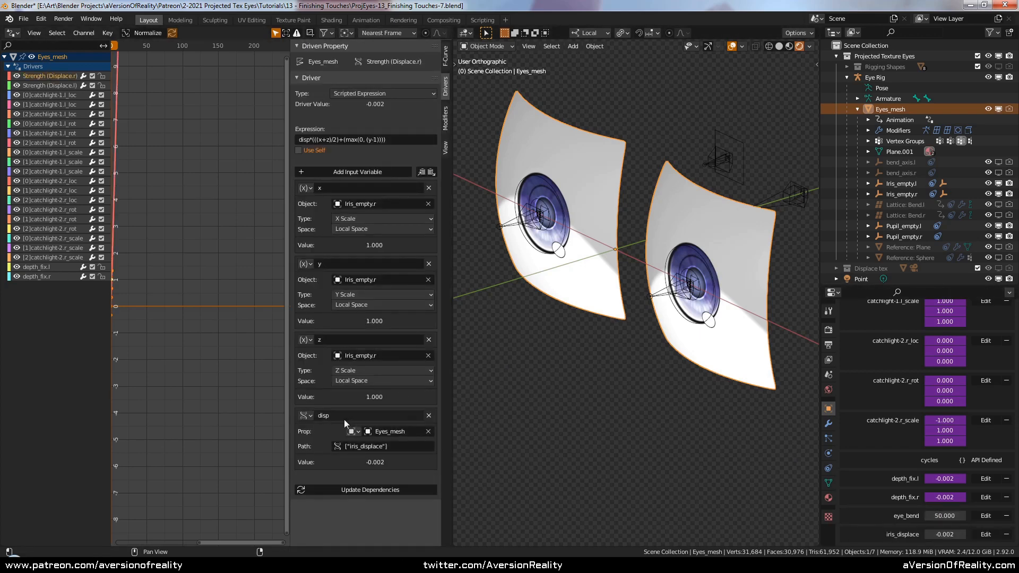
right_click(944, 534)
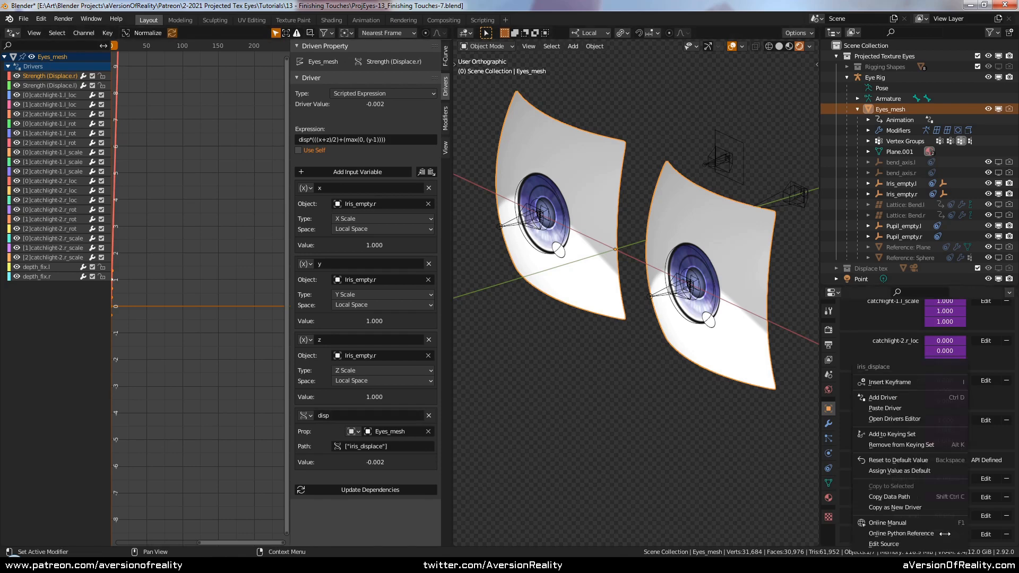
click(911, 507)
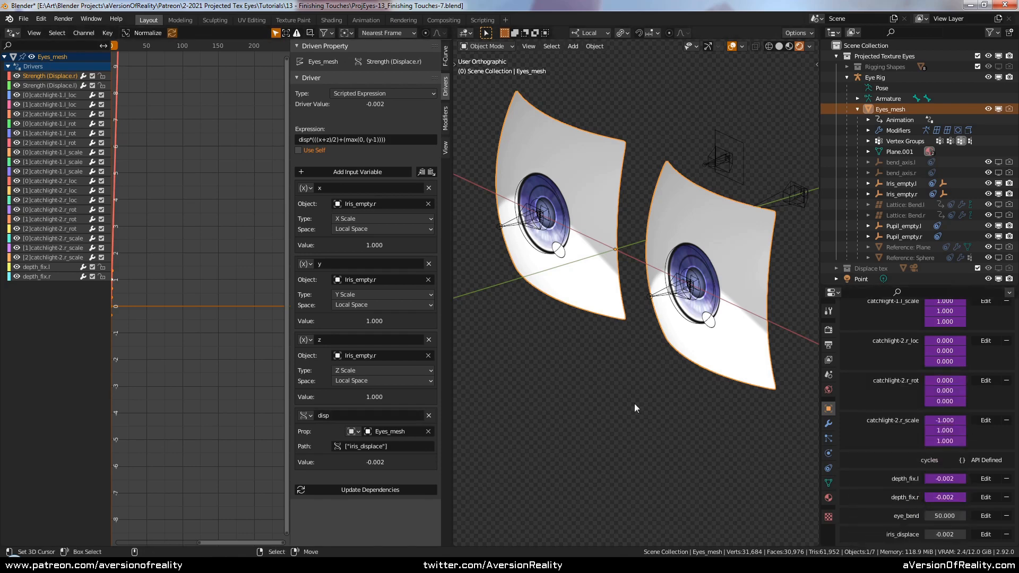
click(356, 173)
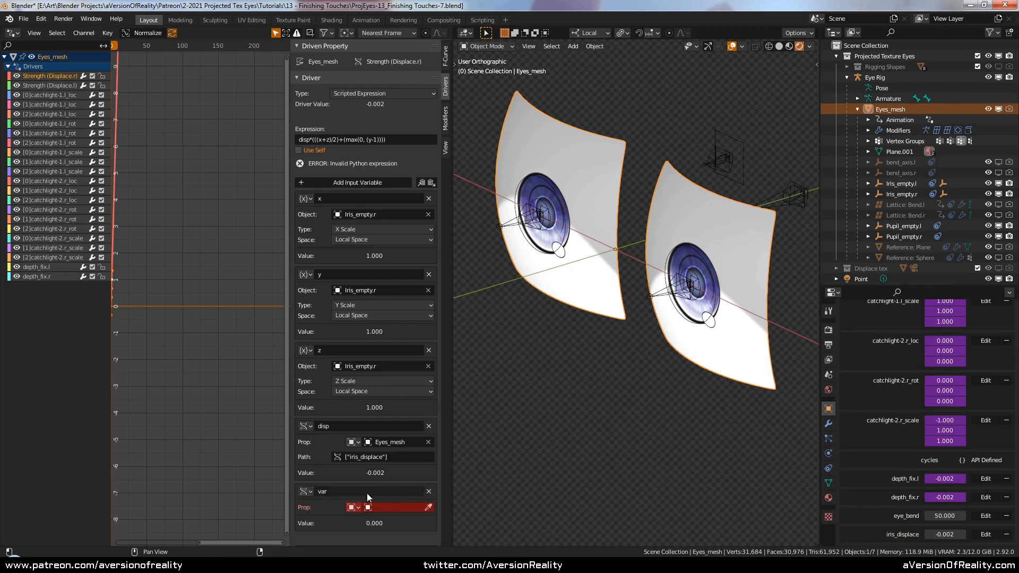
click(428, 508)
click(716, 230)
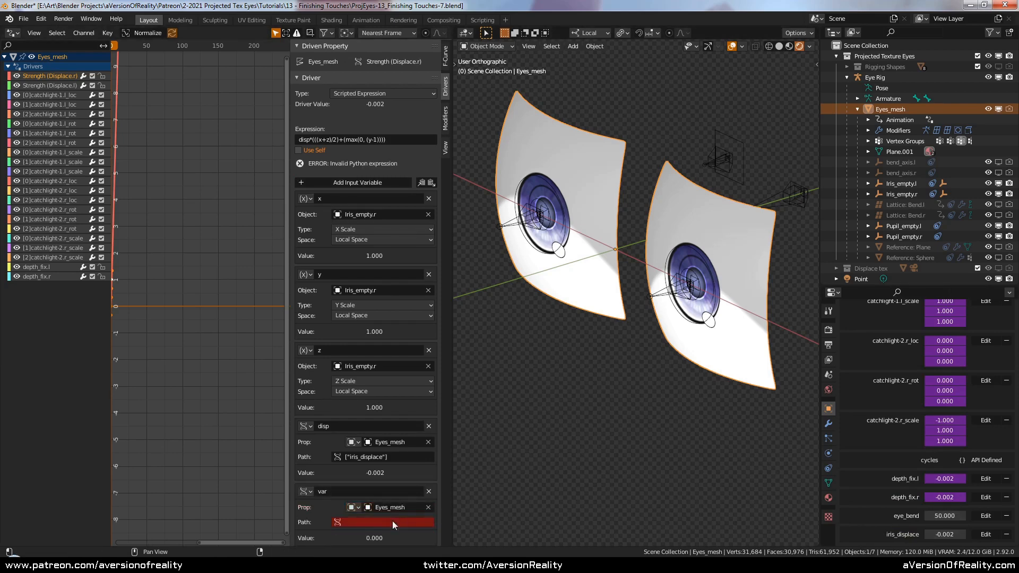
click(393, 522)
key(ctrl+v)
key(Return)
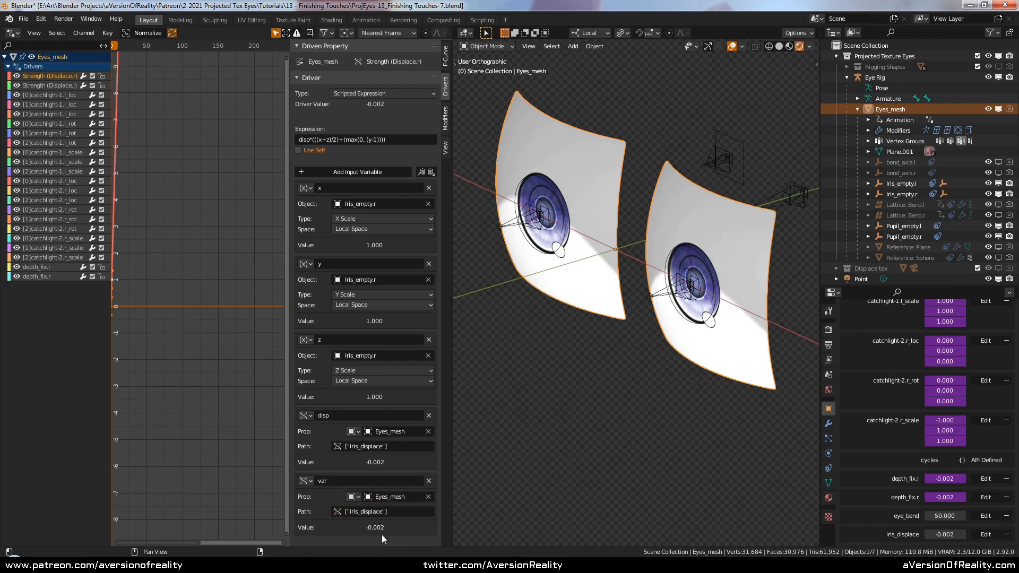
click(430, 482)
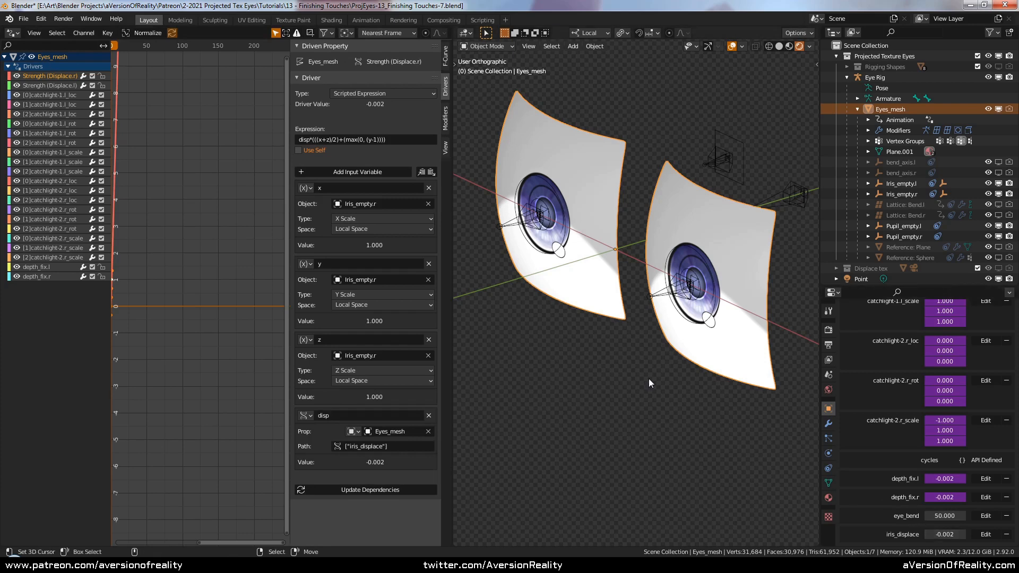
Step: Display the depth_fix.l driver of Eyes_mesh and examine its scripted expression and input variables
drag(449, 114, 353, 114)
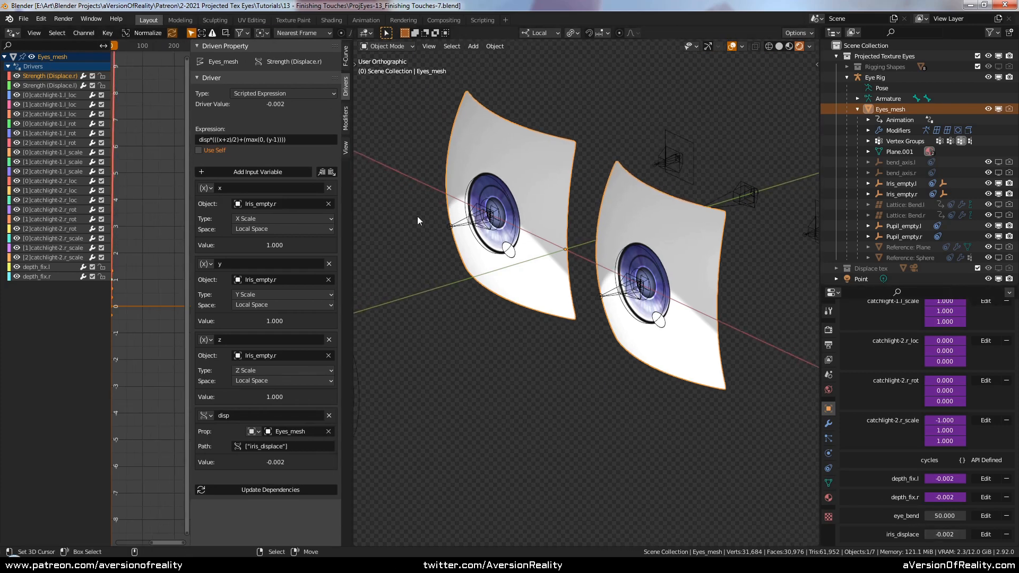
click(57, 266)
drag(351, 162, 454, 160)
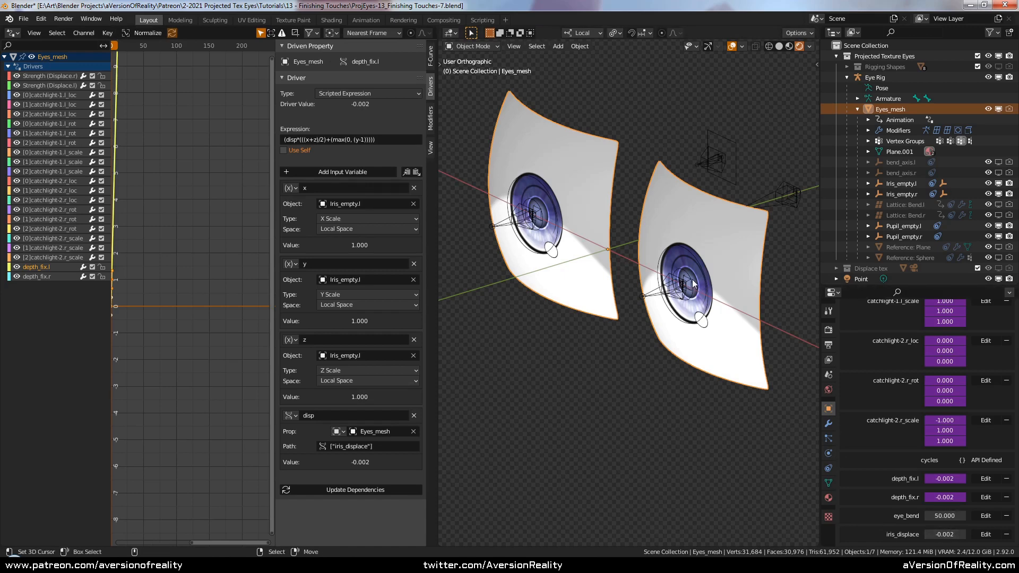
click(394, 140)
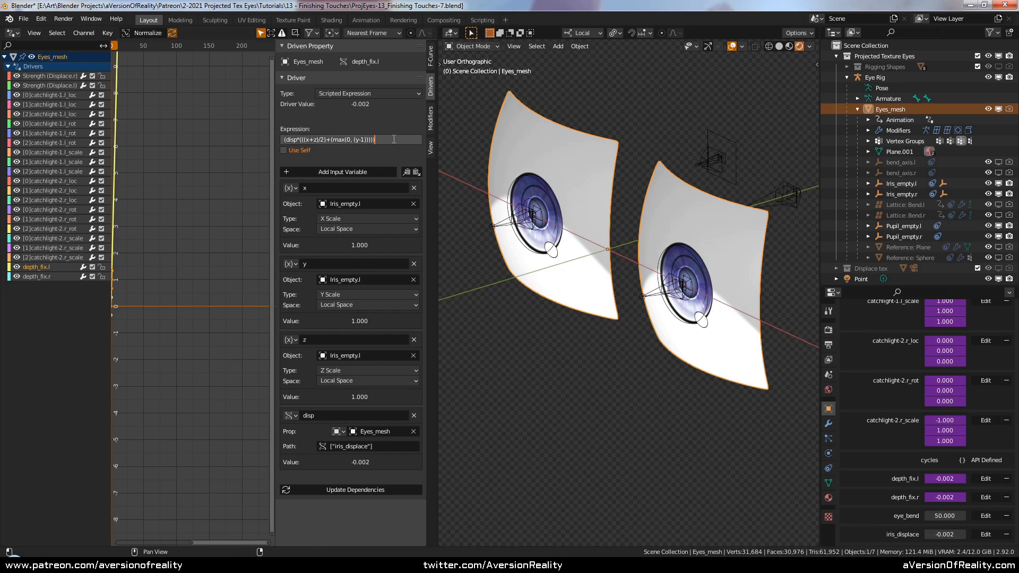
key(Return)
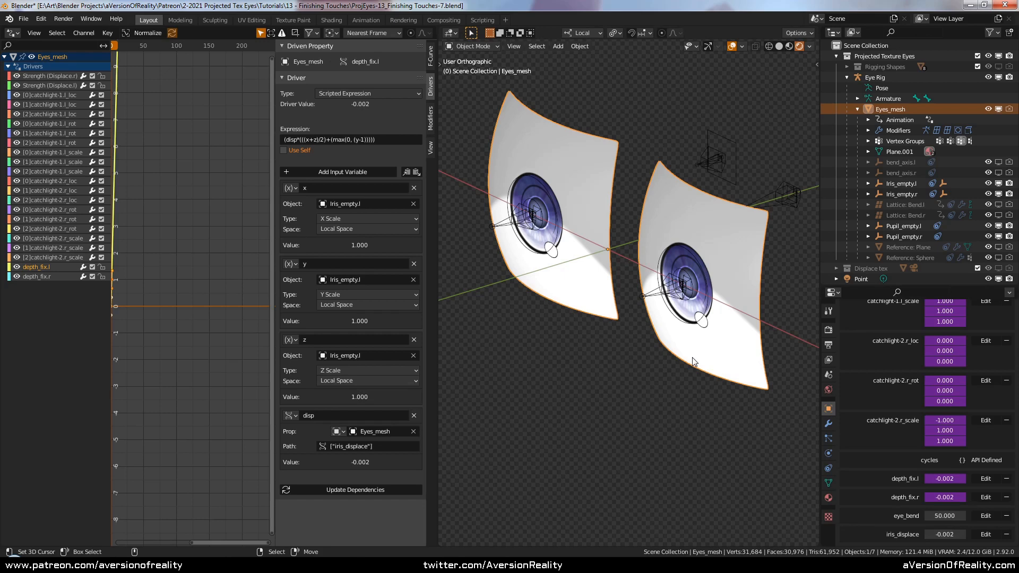
Step: Expand the 3D viewport over the driver editor's area and inspect the rendered eyes
key(ctrl+space)
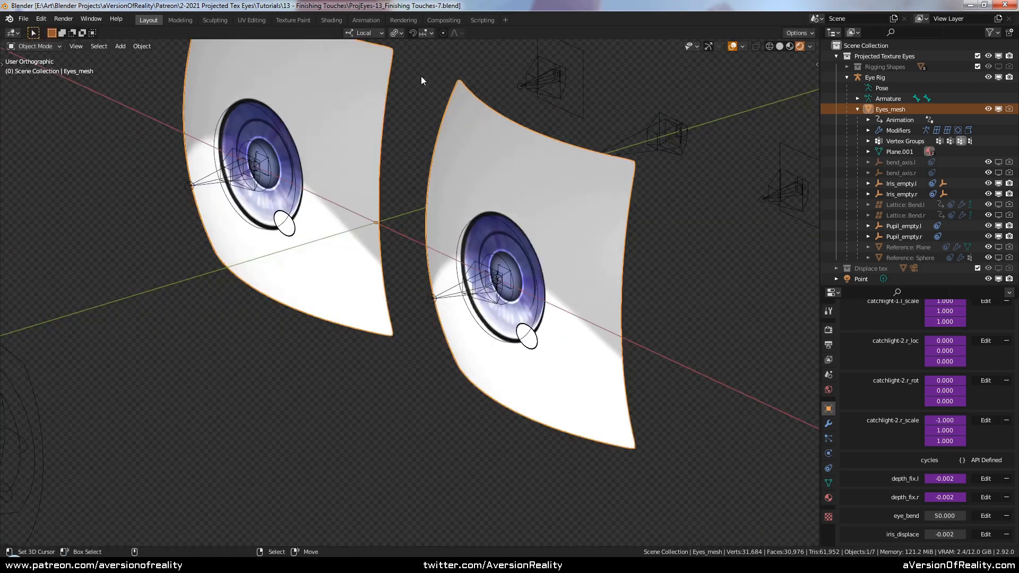
scroll(648, 164, down, 3)
scroll(642, 154, down, 1)
middle_drag(639, 149, 658, 165)
scroll(667, 168, up, 3)
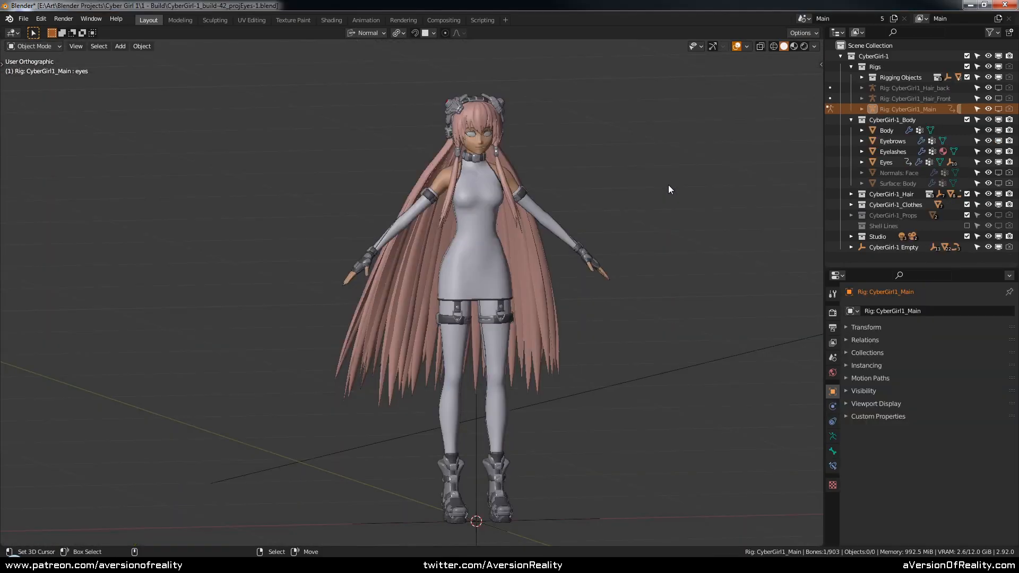
Step: Display the CyberGirl-1 character in Rendered viewport shading and view her from the side
key(z)
click(671, 138)
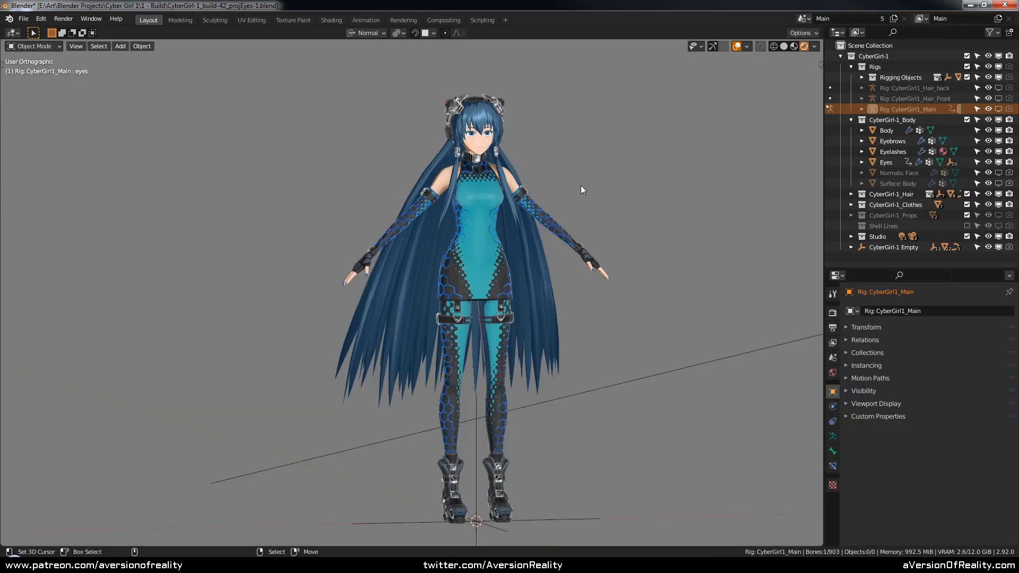
mouse_move(581, 185)
middle_down()
mouse_move(654, 182)
mouse_move(508, 183)
middle_up()
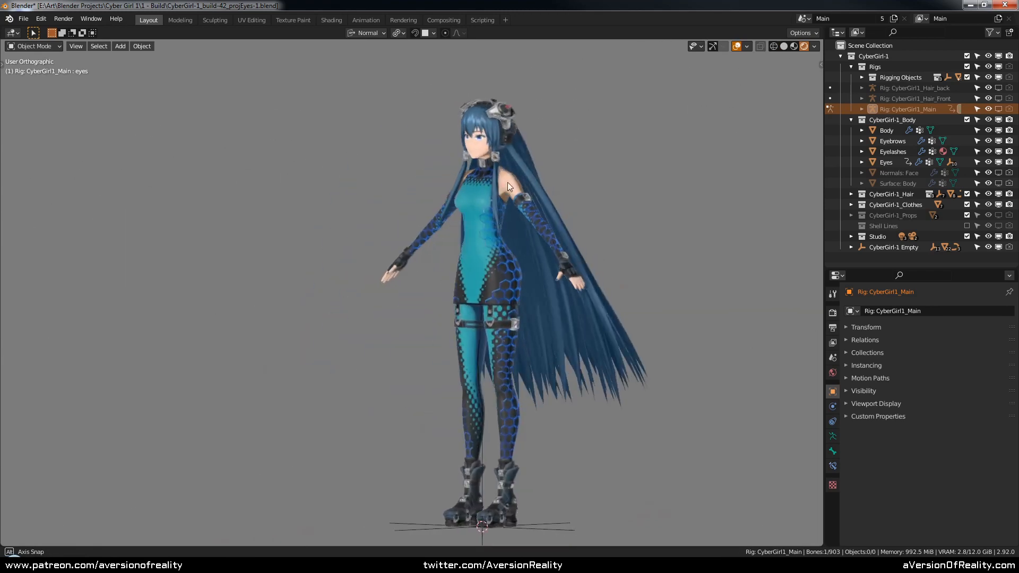
Step: Show the CyberGirl1_Main rig in the viewport, enter Pose Mode and frame the character's face with the eye control
click(997, 109)
key(ctrl+Tab)
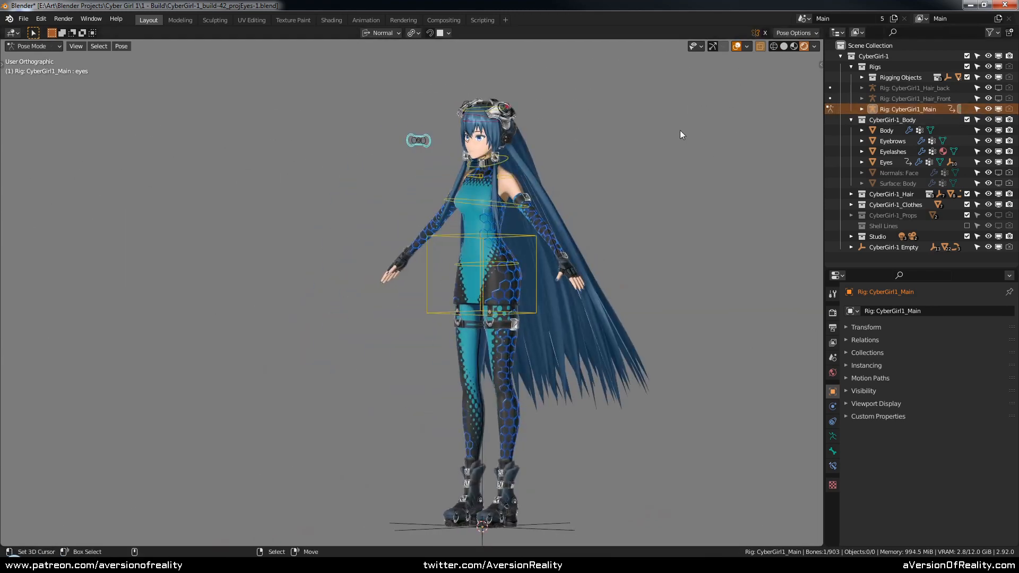
scroll(628, 268, up, 6)
mouse_move(578, 172)
middle_down()
mouse_move(562, 160)
mouse_move(595, 182)
middle_up()
scroll(578, 170, up, 6)
scroll(595, 182, up, 2)
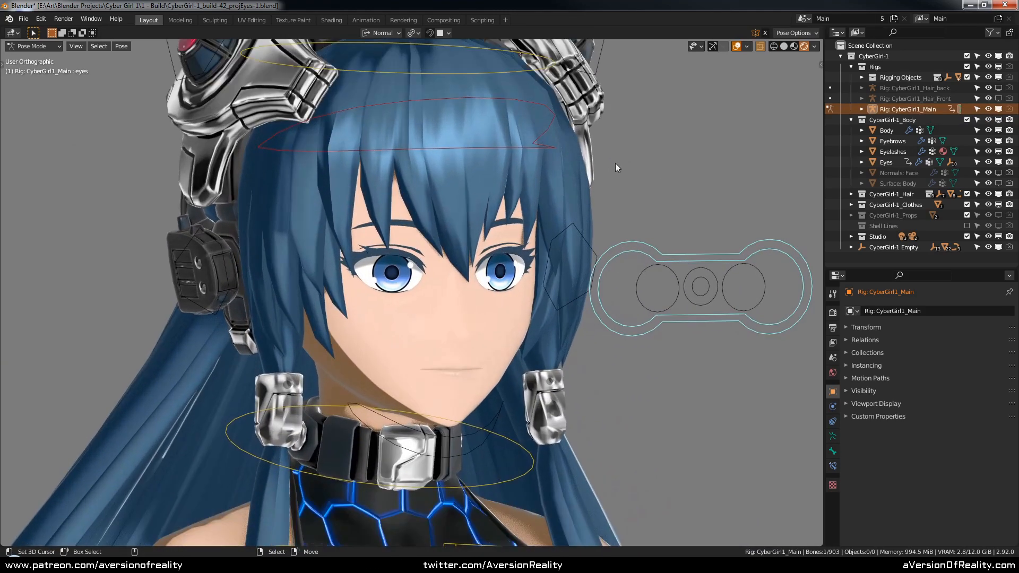
Step: Move the eyes control bone around in front of the face to test the gaze from two viewing angles
key(g)
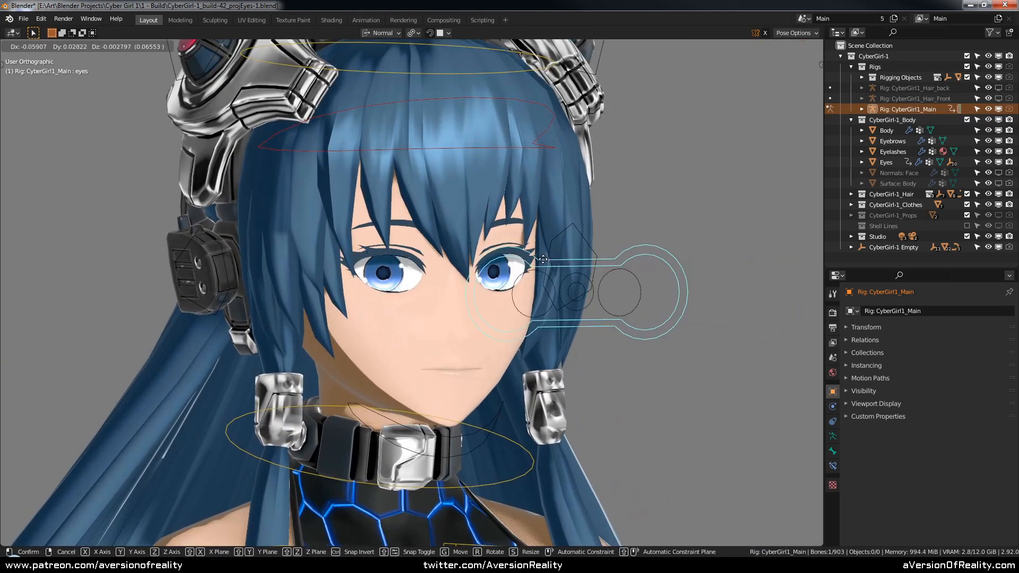
click(673, 205)
middle_drag(672, 205, 528, 189)
key(g)
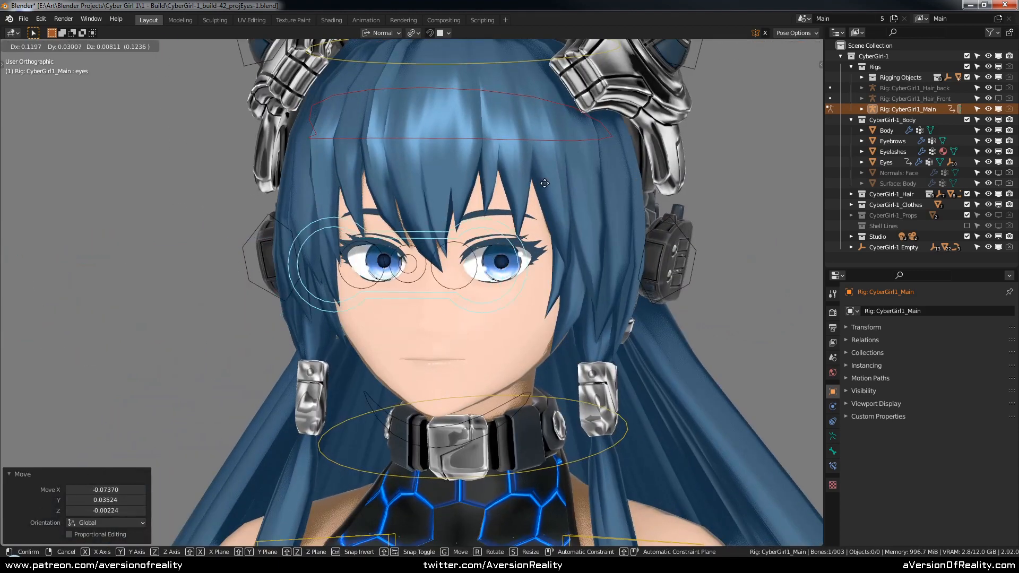
click(648, 153)
middle_drag(647, 153, 702, 205)
Step: Revert CyberGirl-1_build-42_projEyes-3.blend to its last saved version
click(27, 22)
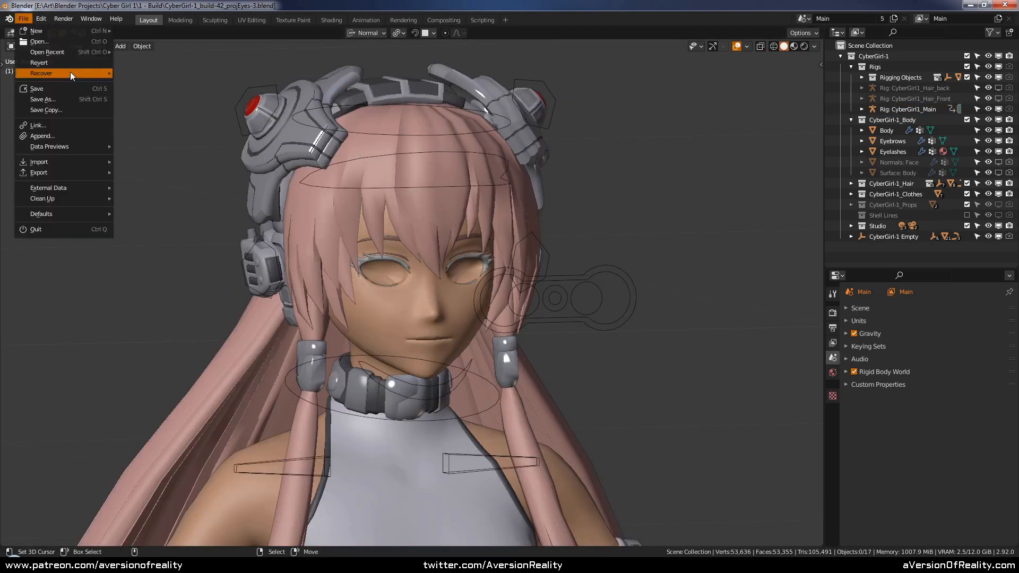
click(70, 72)
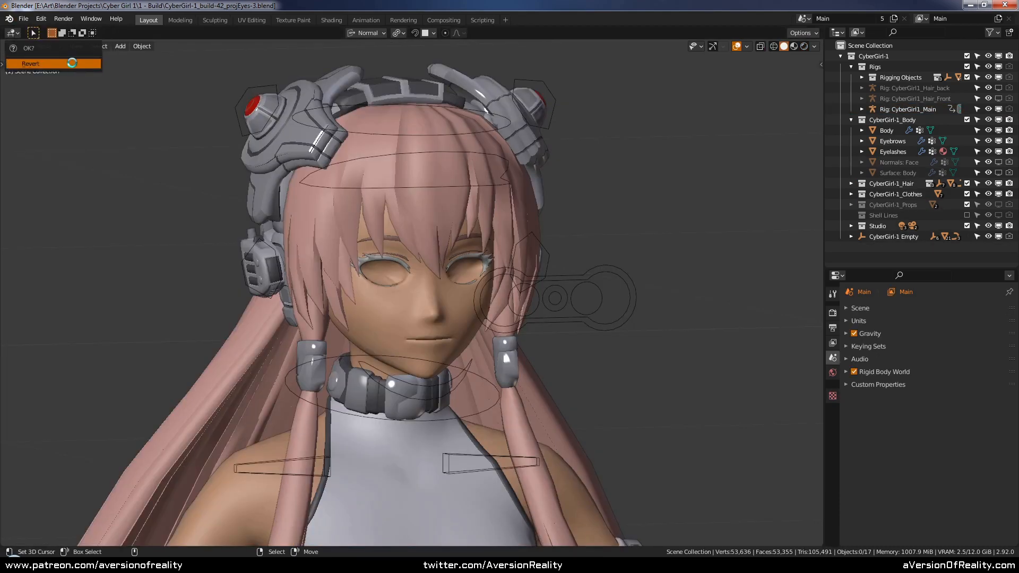
click(72, 63)
Step: Snap the 3D cursor to the Eyelashes object, then collapse the CyberGirl-1 collection and make the Scene Collection active
mouse_move(482, 174)
middle_down()
mouse_move(459, 171)
mouse_move(502, 176)
middle_up()
click(465, 257)
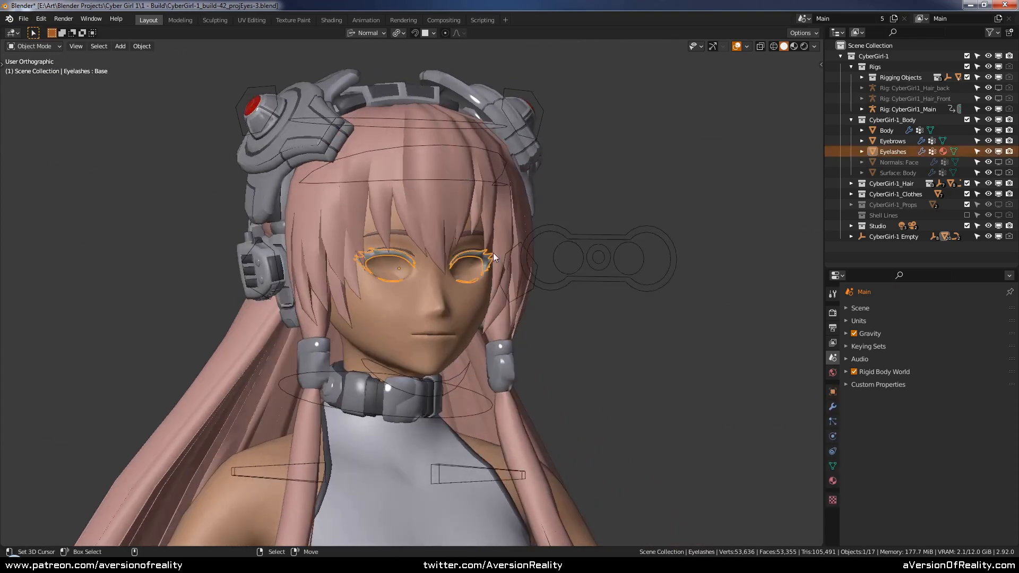
middle_drag(572, 262, 680, 177)
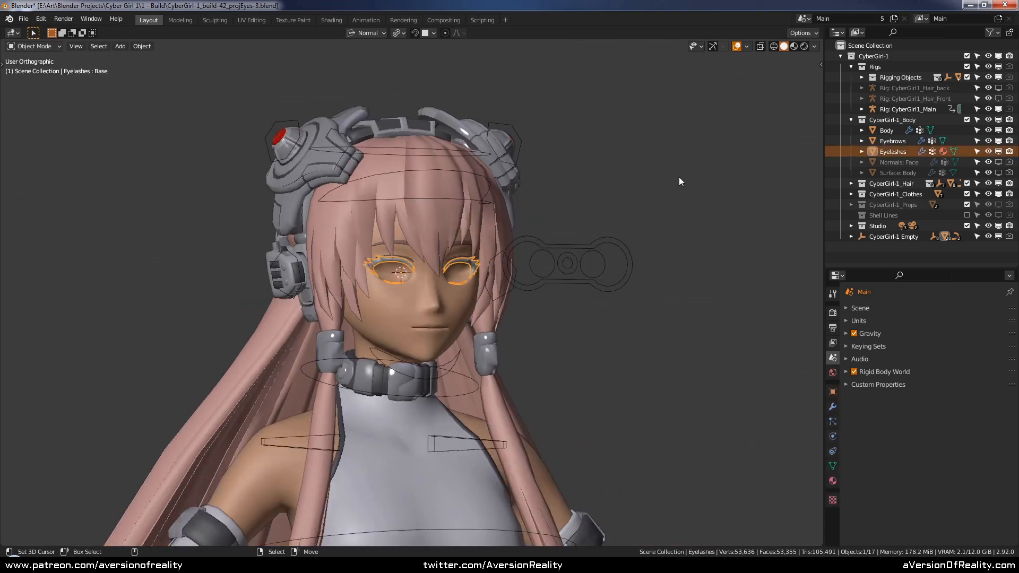
click(839, 56)
middle_drag(690, 115, 791, 101)
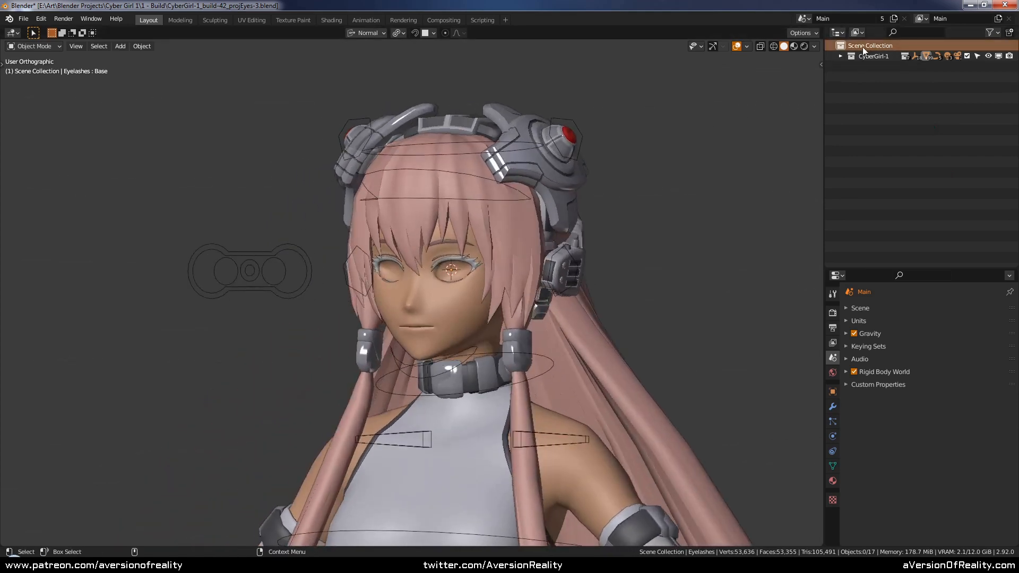
middle_drag(619, 147, 639, 142)
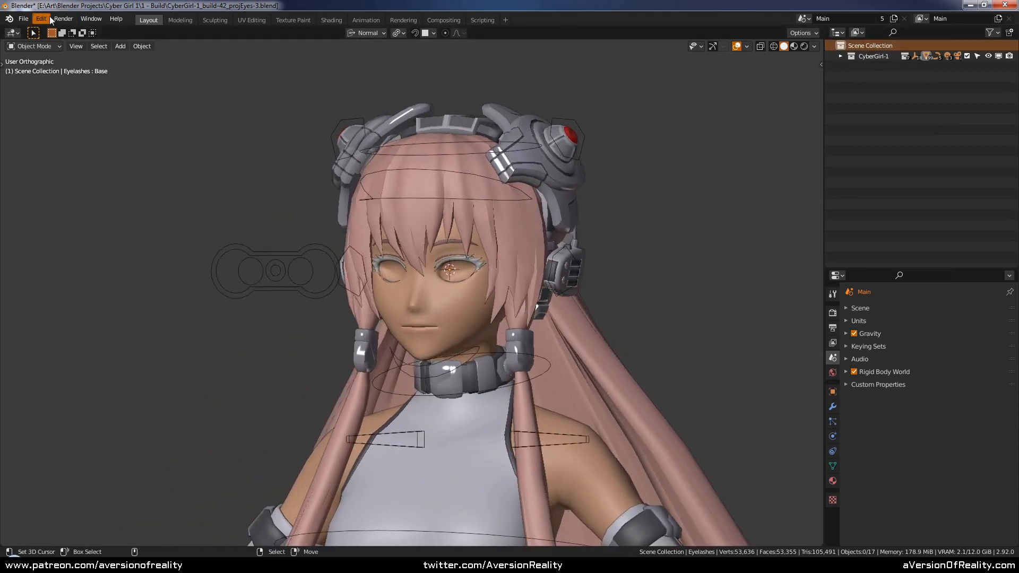
Step: Append the Projected Texture Eyes collection from ProjEyes-13_Finishing Touches-7.blend in the Patreon tutorial's 13 - Finishing Touches folder
click(23, 18)
click(80, 136)
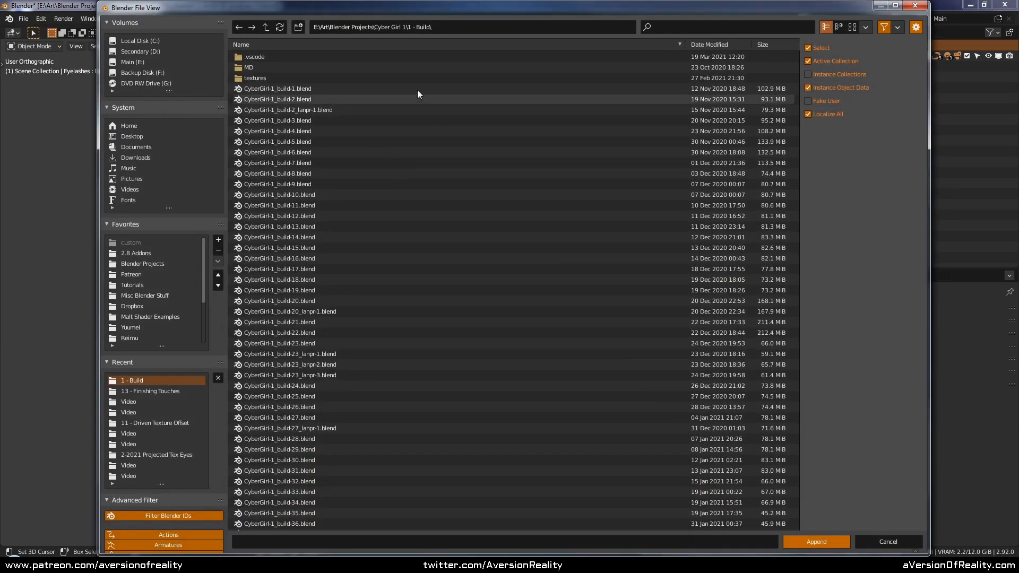
click(151, 275)
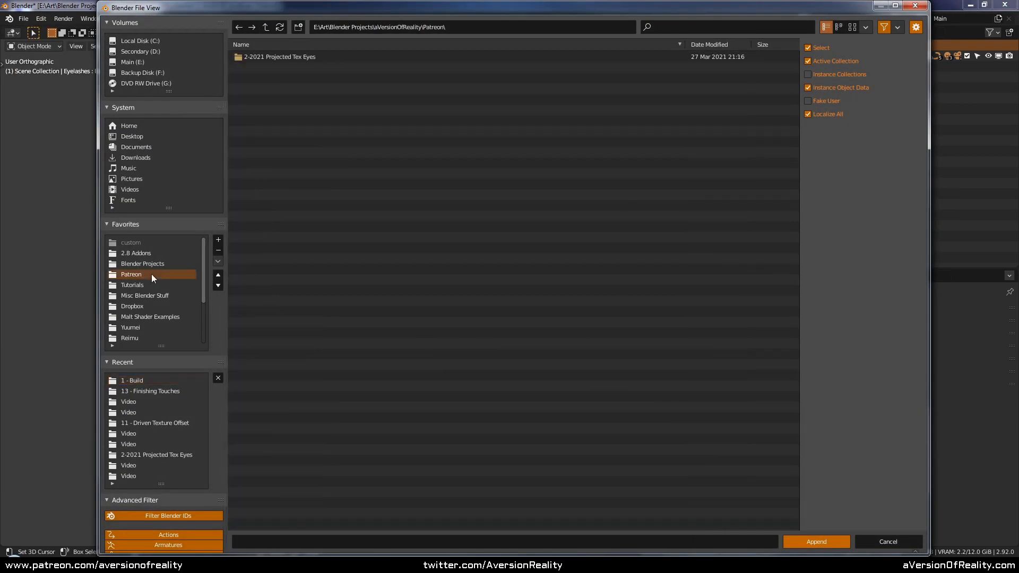
double_click(346, 56)
double_click(327, 89)
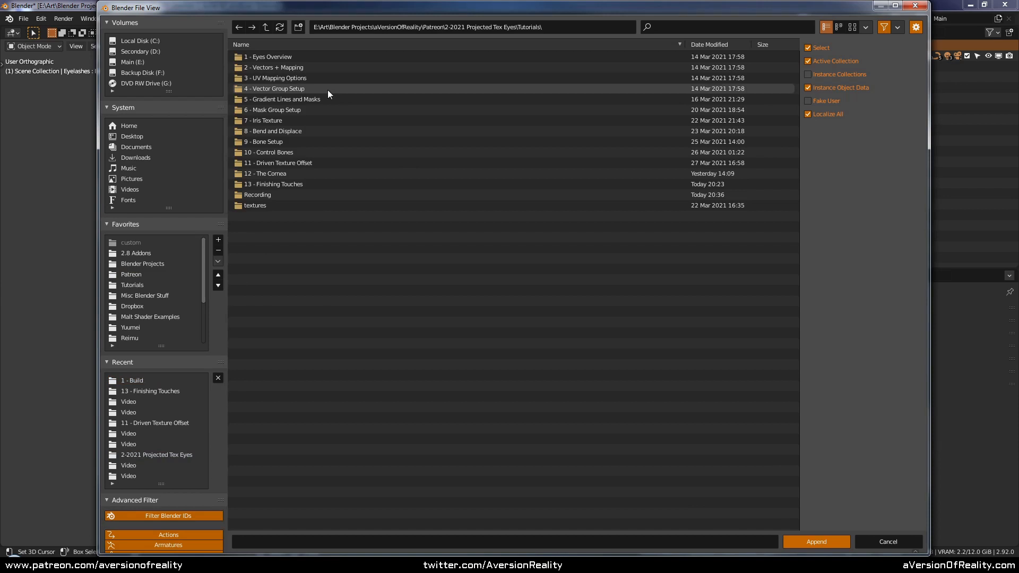
double_click(318, 184)
double_click(355, 142)
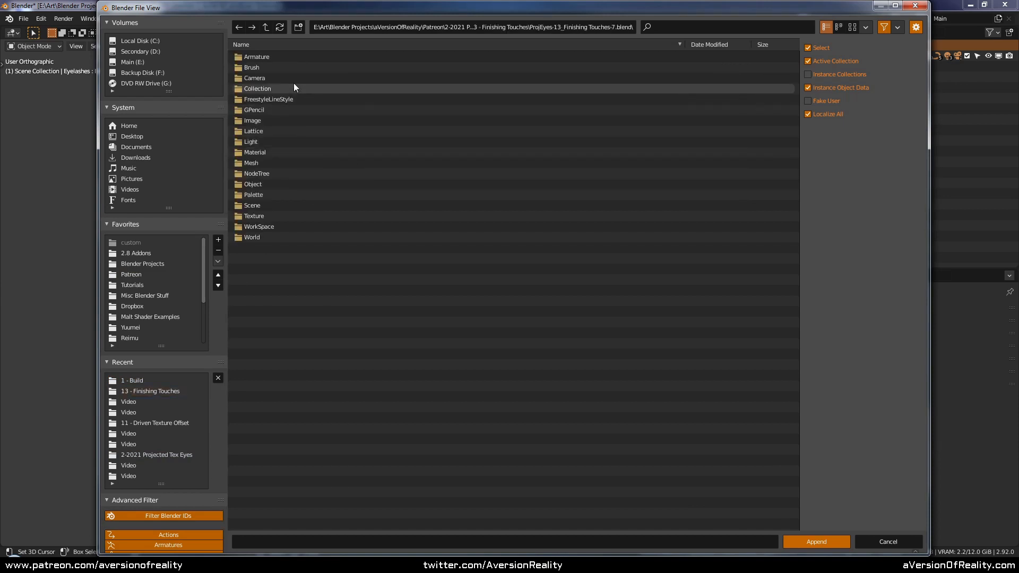
double_click(295, 87)
click(353, 66)
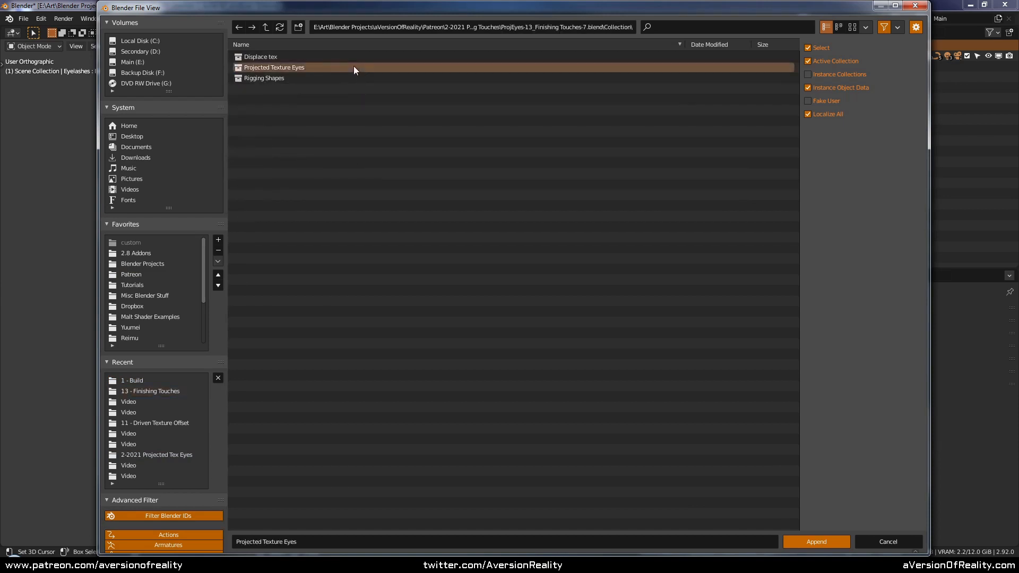
click(811, 540)
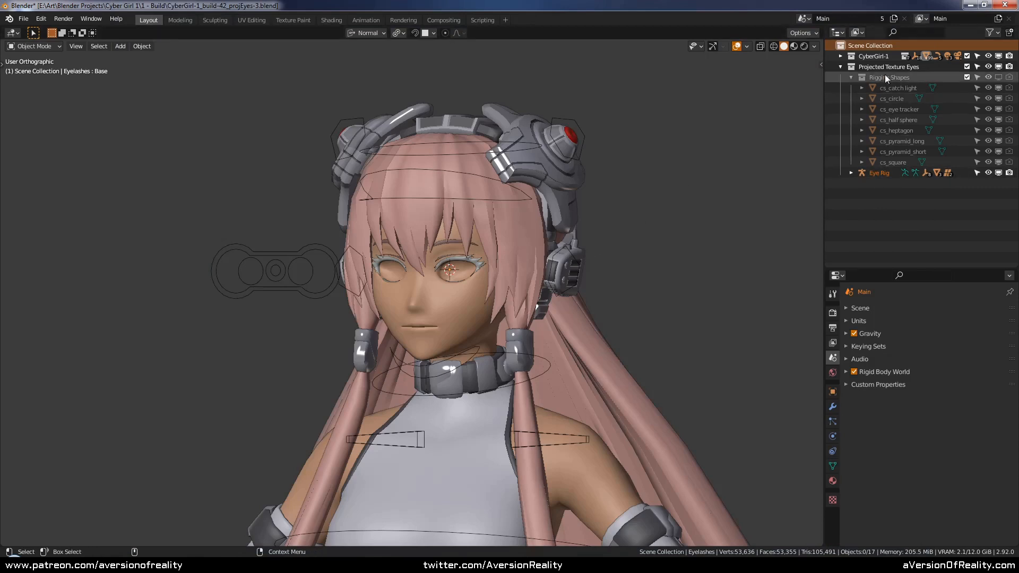
Step: Collapse the Rigging Shapes collection, select the appended Eye Rig and snap it to the 3D cursor
click(851, 77)
click(876, 88)
key(KP_Decimal)
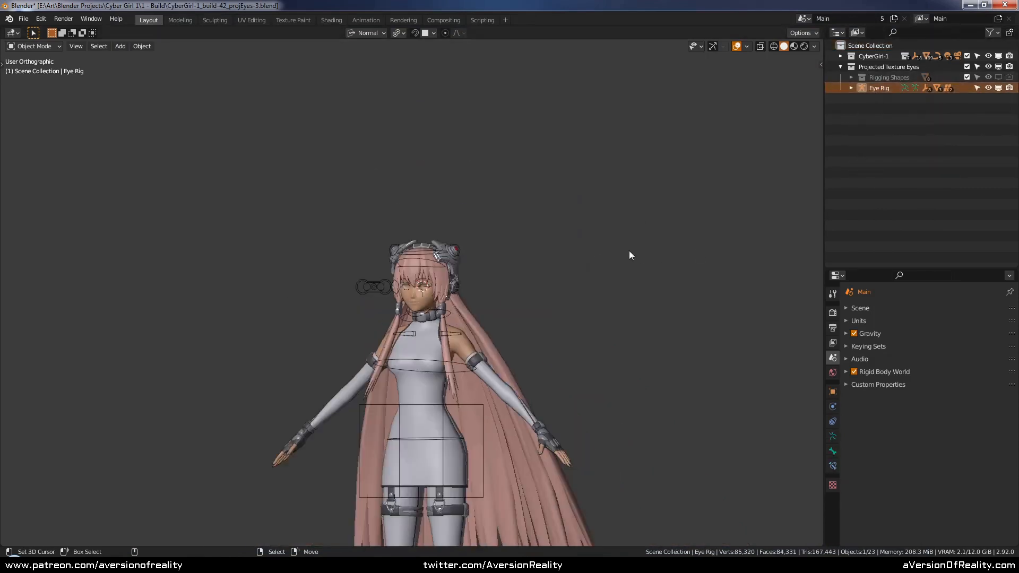
scroll(567, 258, up, 2)
middle_drag(567, 258, 565, 299)
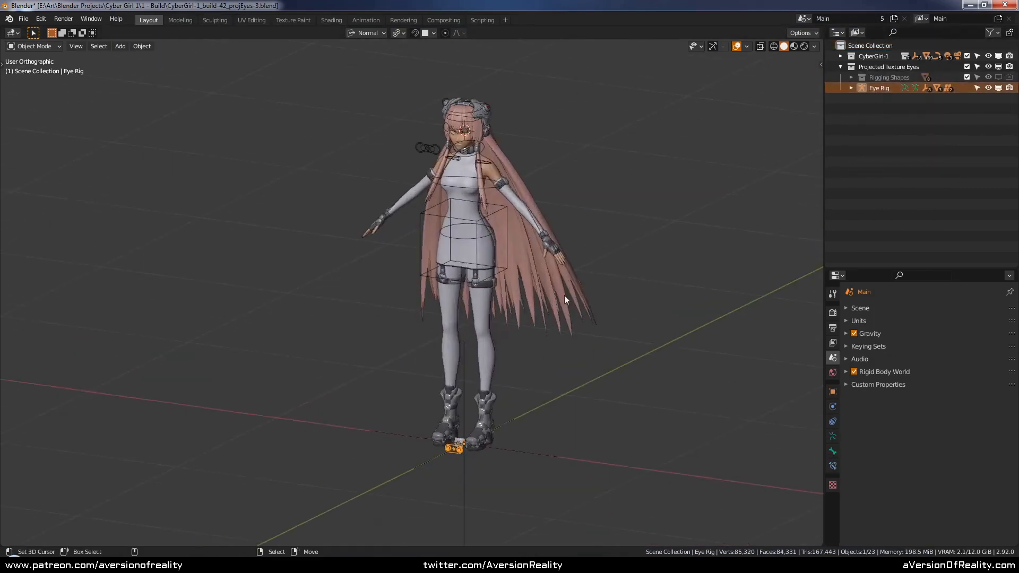
key(shift+s)
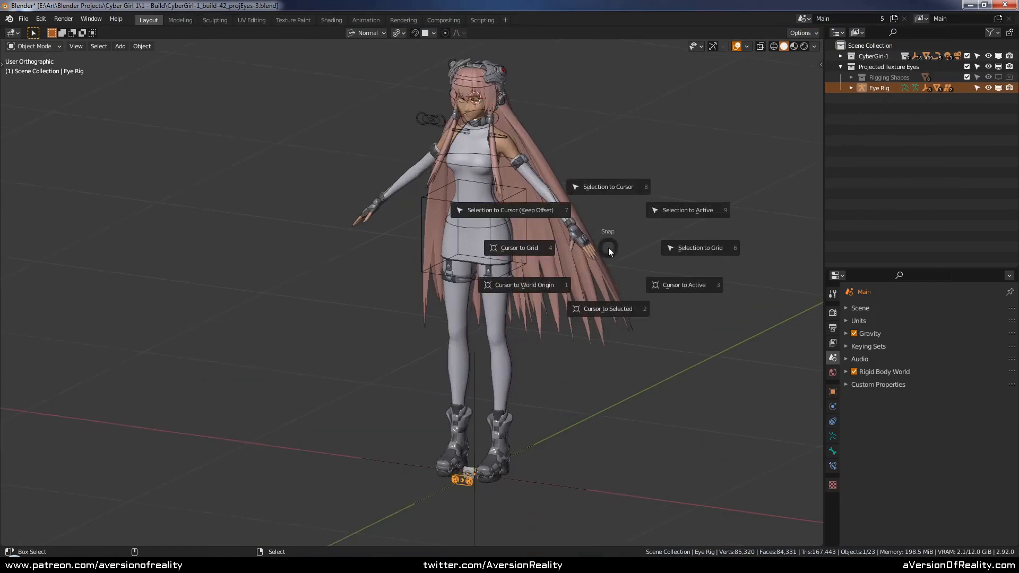
click(605, 185)
scroll(646, 199, up, 5)
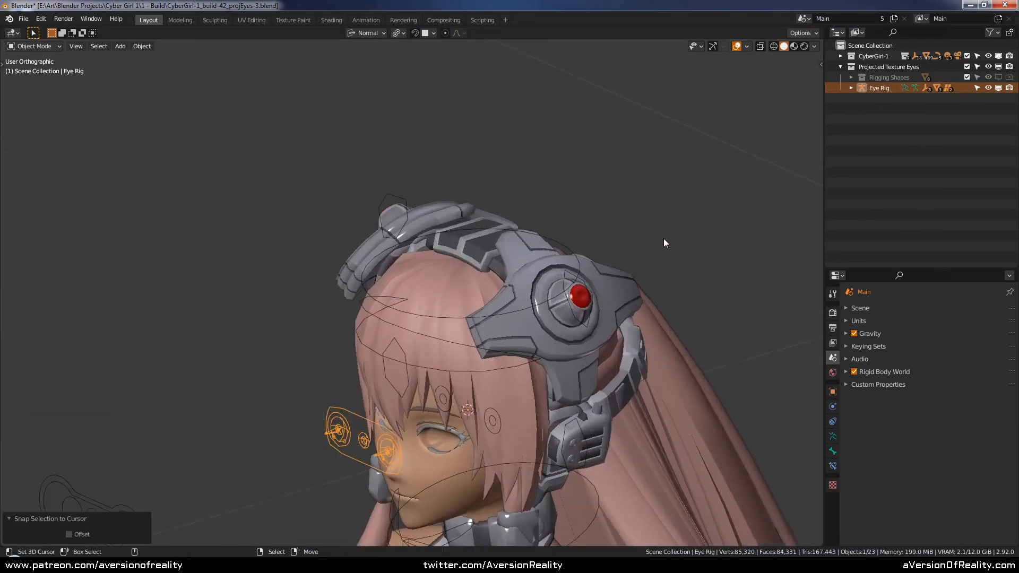
Step: Move the Eye Rig about -0.061 along its local Y axis and save the file
key(g)
key(y)
key(y)
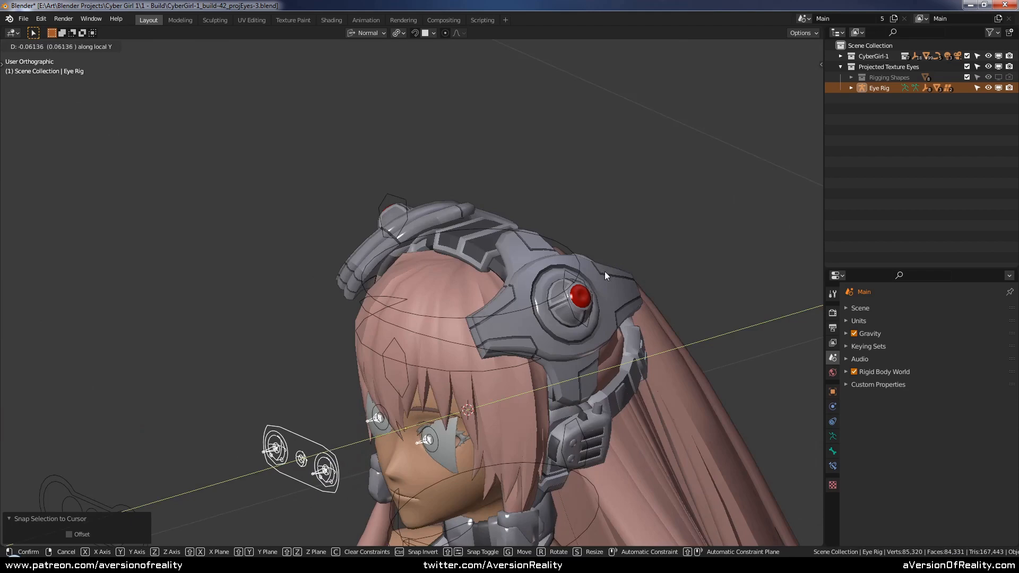
click(604, 271)
middle_drag(604, 272, 642, 211)
scroll(642, 211, up, 4)
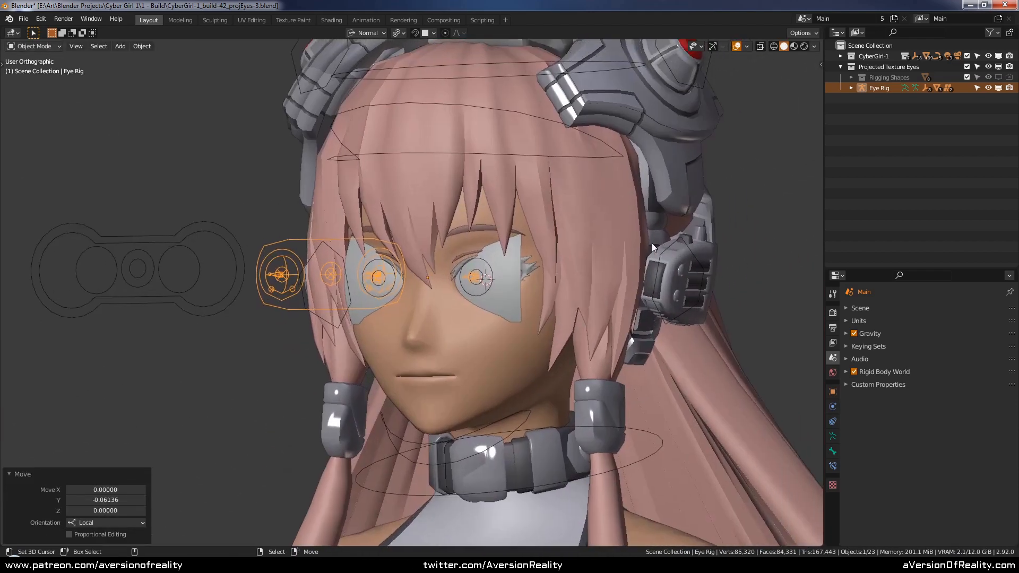
scroll(652, 243, up, 2)
key(ctrl+s)
Step: Hide the CyberGirl-1 Rigs collection in the viewport and collapse the CyberGirl-1 collection again
click(840, 56)
click(997, 67)
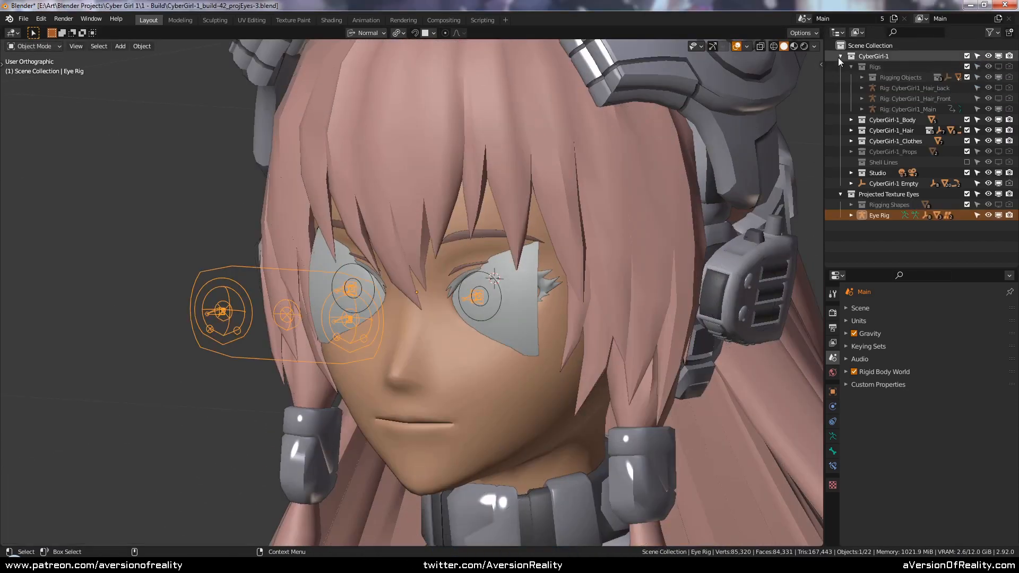
click(840, 56)
Step: Put the Eye Rig into Pose Mode and select the eye.l bone
right_click(337, 273)
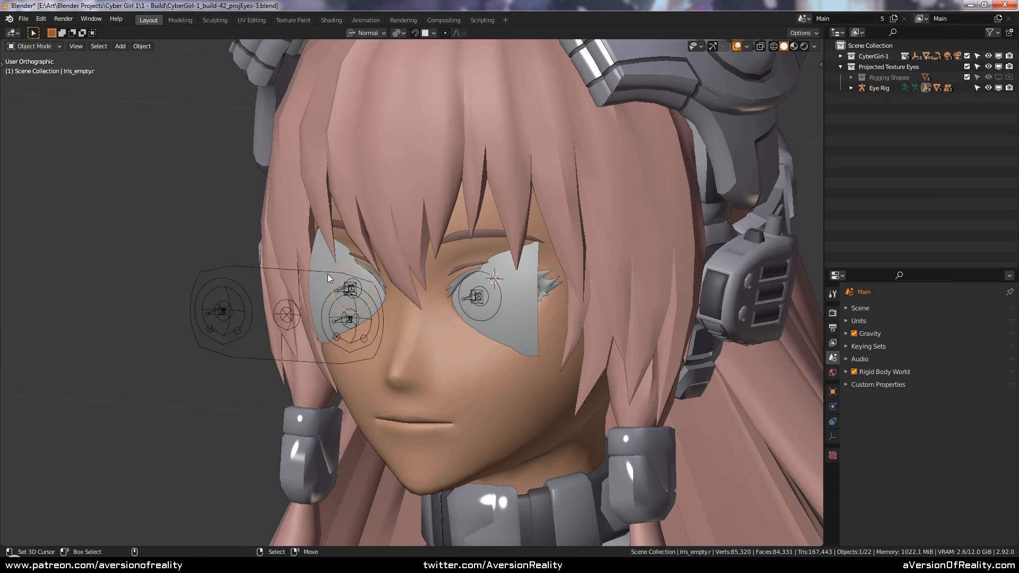
right_click(326, 273)
key(ctrl+Tab)
scroll(486, 275, up, 1)
scroll(486, 276, up, 1)
right_click(633, 273)
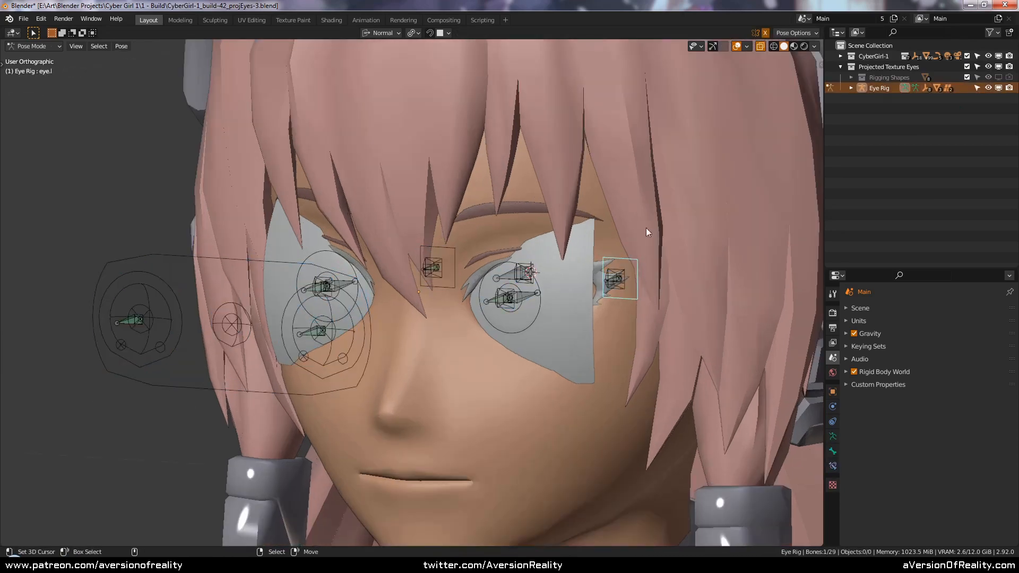
Step: Move the eye.l bone about 0.007 along its normal X axis and rotate it 24° about Z
middle_drag(646, 225, 664, 234)
key(g)
key(x)
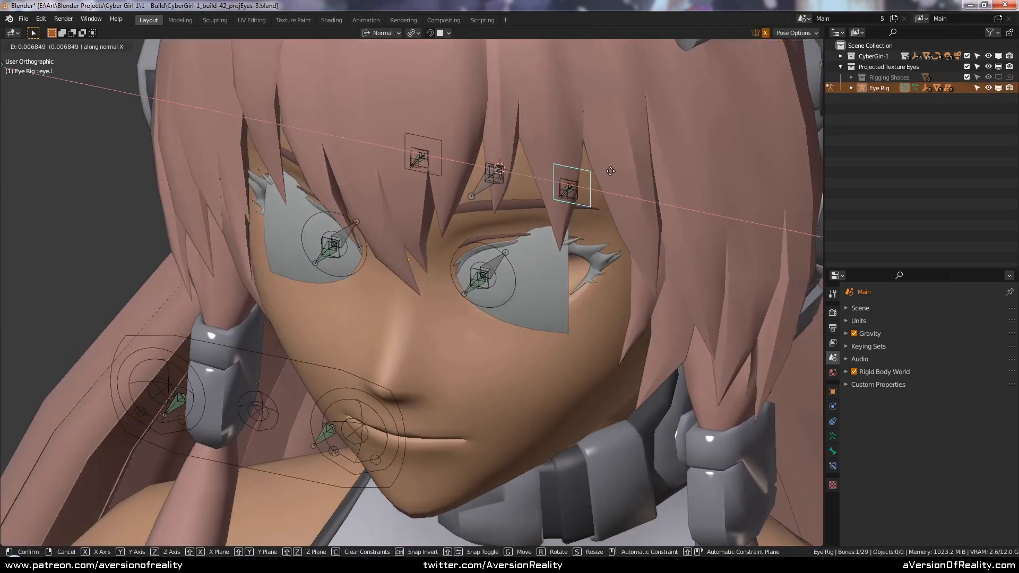
click(608, 170)
key(r)
key(z)
click(689, 176)
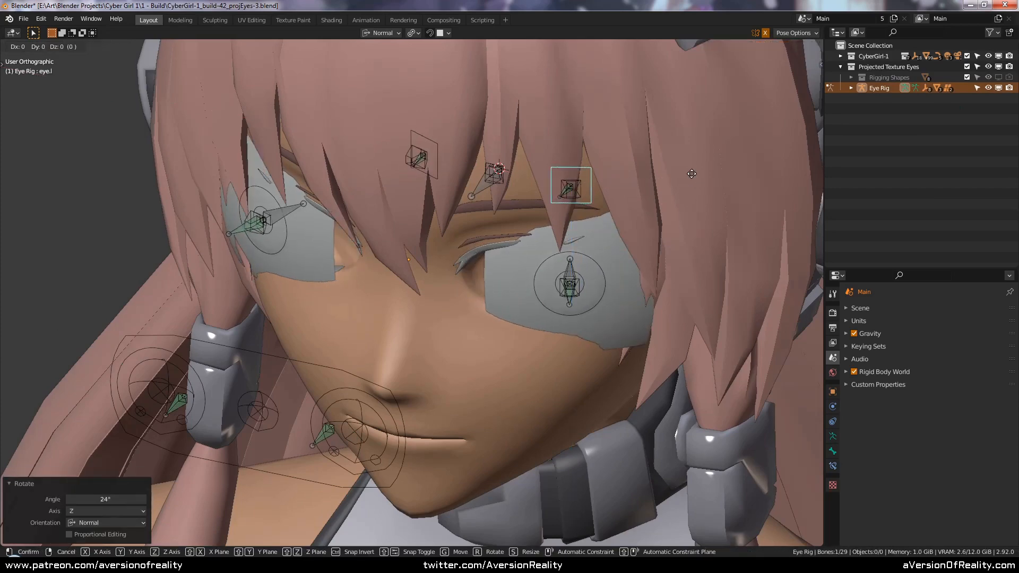
Step: Move the eye.l bone about 0.0083 along its normal X axis and about -0.0039 along Y
key(g)
key(x)
click(663, 177)
key(g)
key(y)
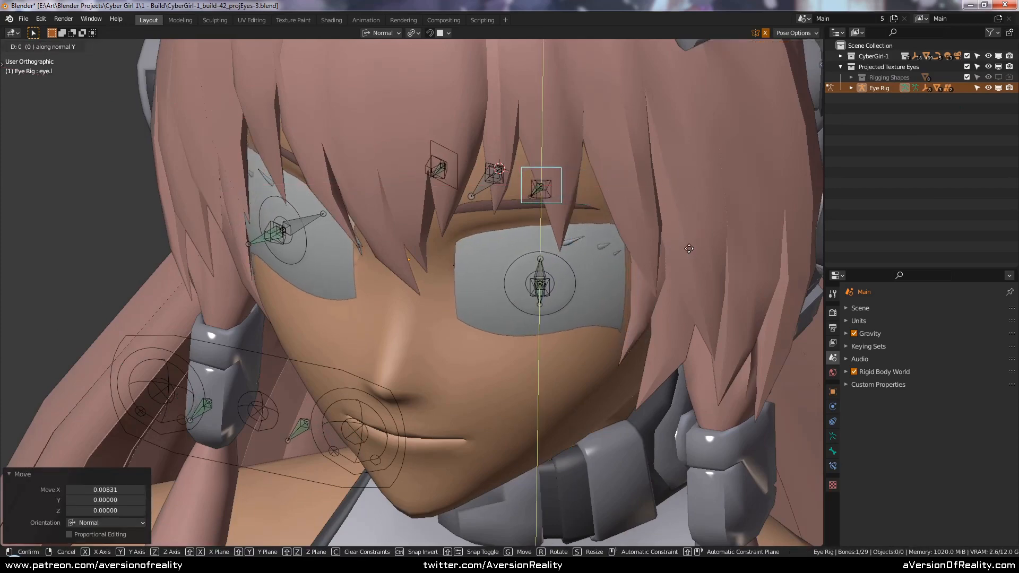
click(686, 242)
Step: Shift the eye.l bone about -0.0007 along its normal Y axis and rotate it slightly about Z
middle_drag(686, 242, 700, 249)
scroll(699, 248, up, 1)
key(g)
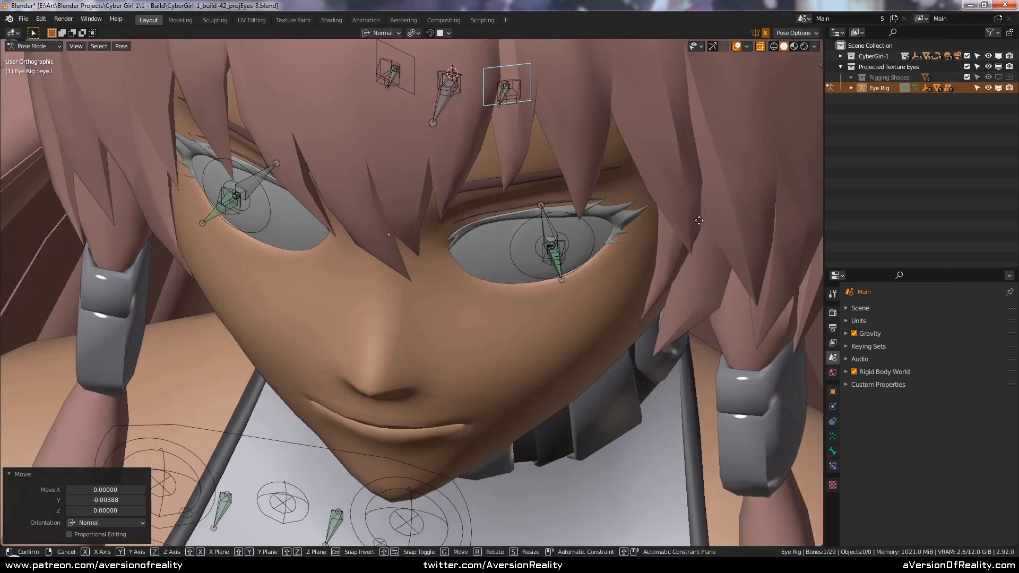
key(y)
click(699, 220)
key(r)
key(z)
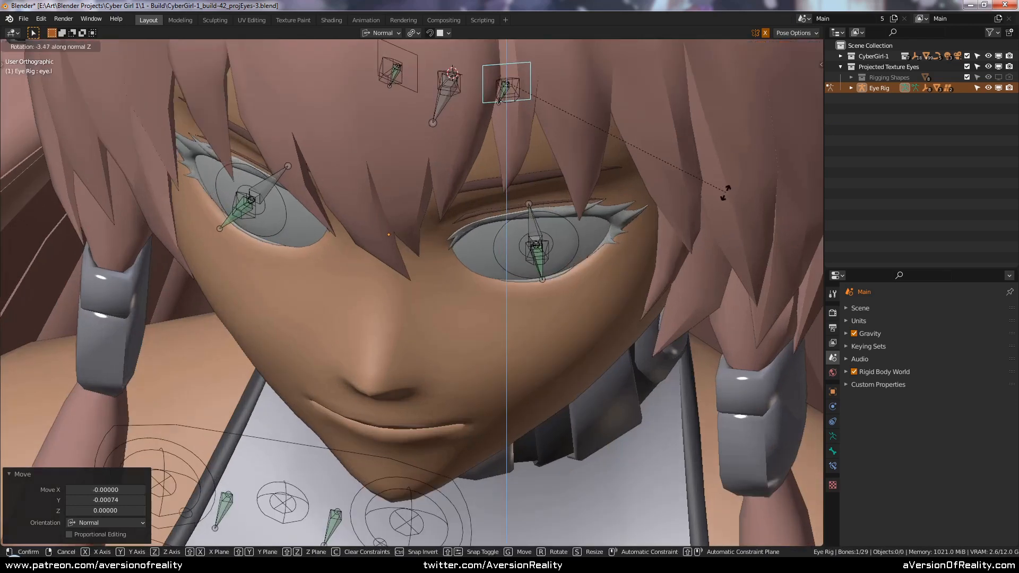
click(724, 203)
Step: Fine-tune the eye.l bone along its normal Y axis, ending with a move of about 0.0002, to fit the eye socket
middle_drag(724, 202, 552, 227)
scroll(655, 197, up, 2)
key(g)
key(y)
click(656, 169)
key(g)
key(y)
click(365, 100)
scroll(552, 227, up, 3)
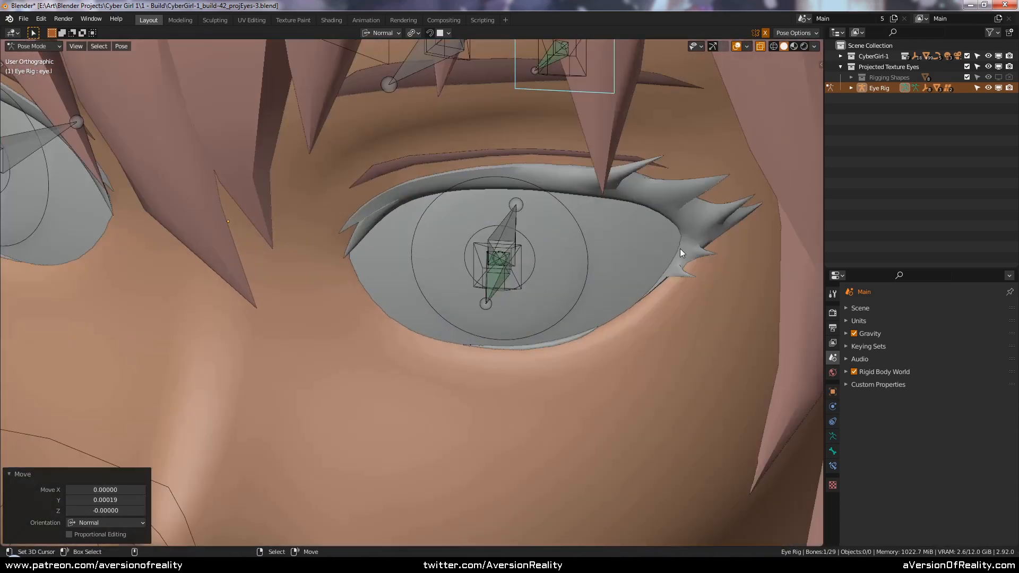
scroll(610, 260, down, 3)
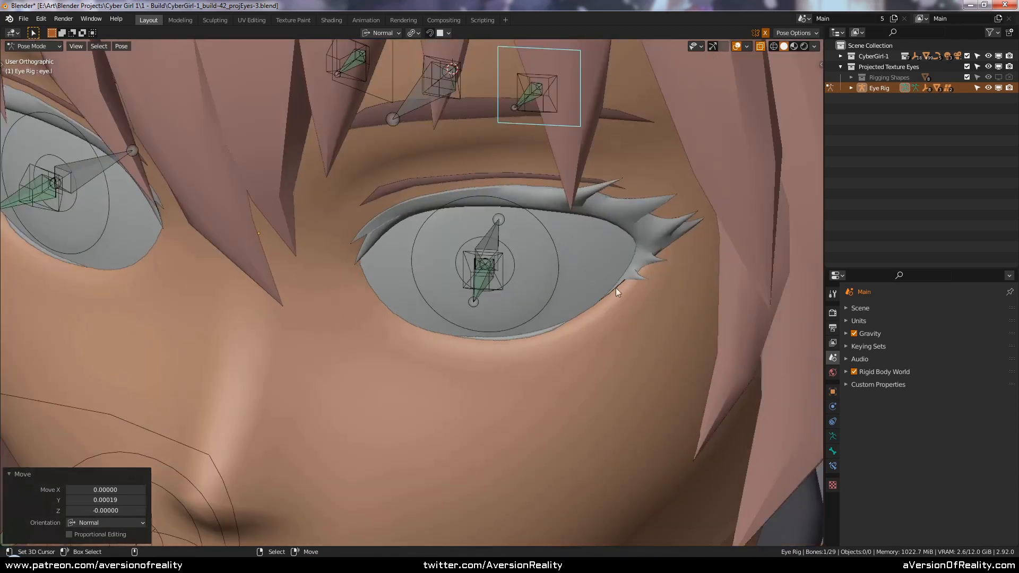
Step: Rotate the eye.l bone about 0.35° about its normal Z axis
scroll(641, 257, down, 3)
middle_drag(603, 256, 536, 207)
key(r)
key(z)
click(600, 244)
scroll(600, 244, down, 4)
shift+middle_drag(497, 222, 559, 202)
scroll(559, 201, up, 1)
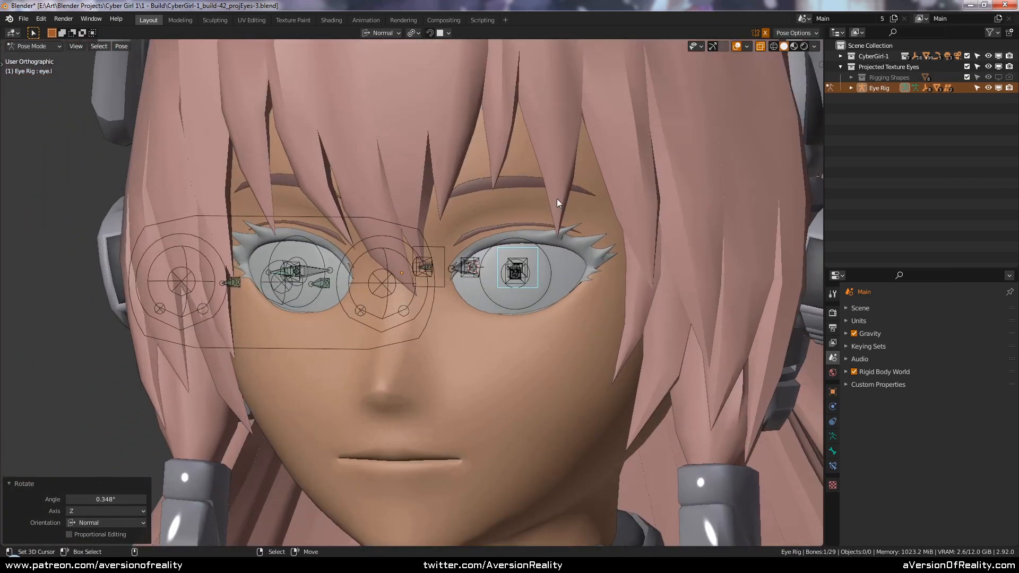
Step: Display the fitted eyes in Rendered viewport shading and view them from the front
key(z)
click(549, 173)
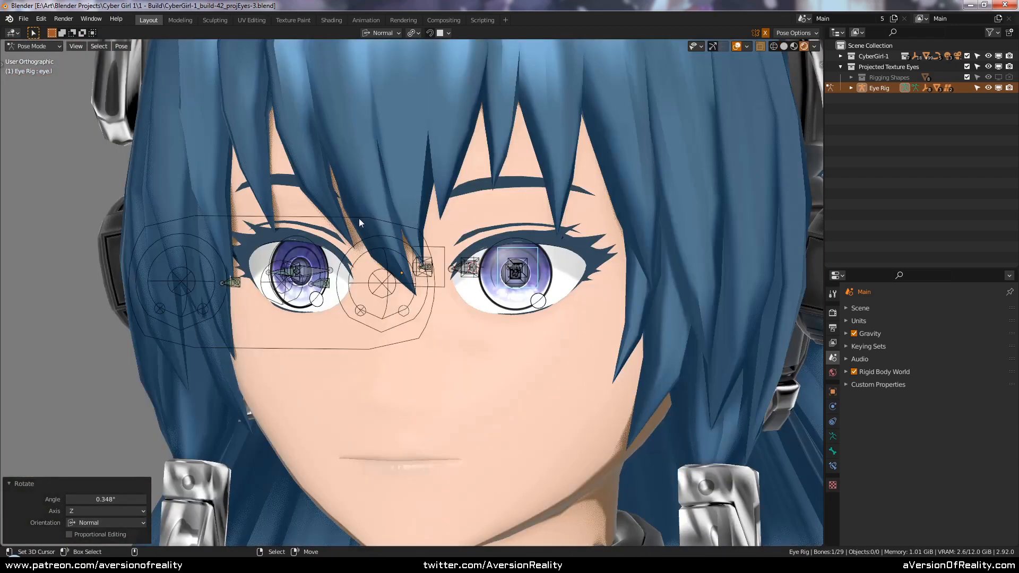
shift+middle_drag(359, 218, 381, 222)
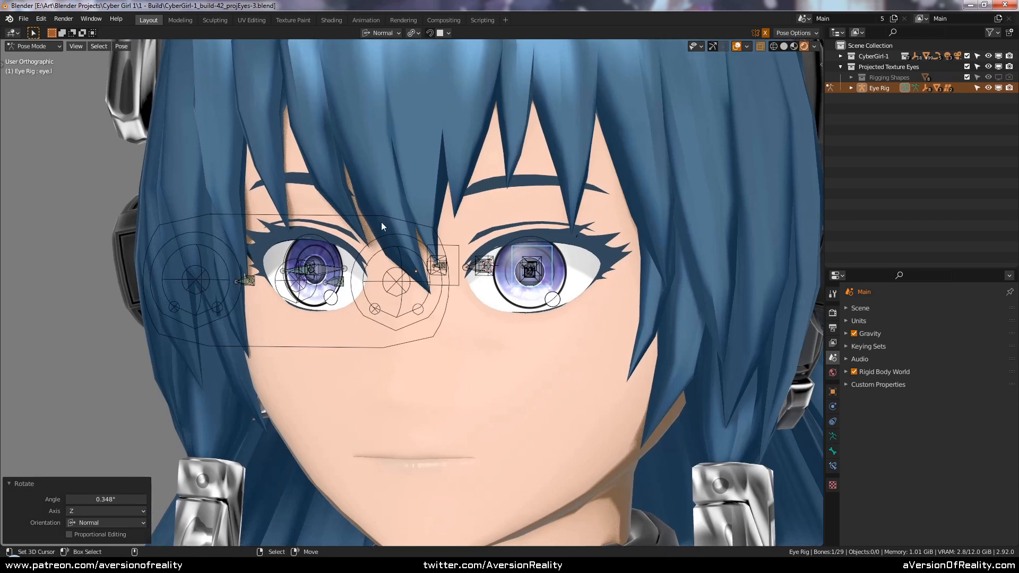
Step: Move the entire Eye Rig object about -0.0016 along its local Z axis in Object Mode
key(ctrl+Tab)
click(380, 215)
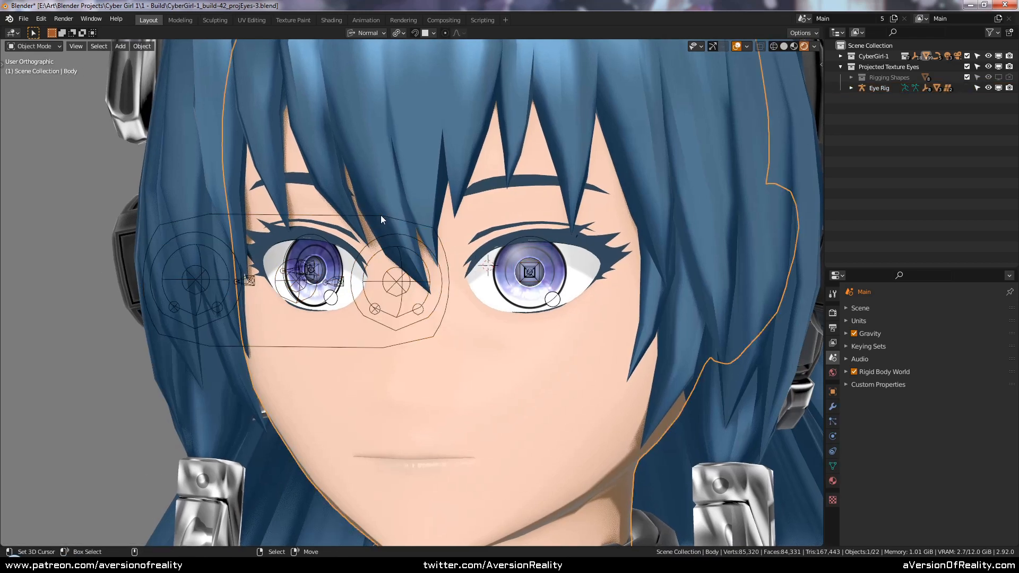
click(290, 215)
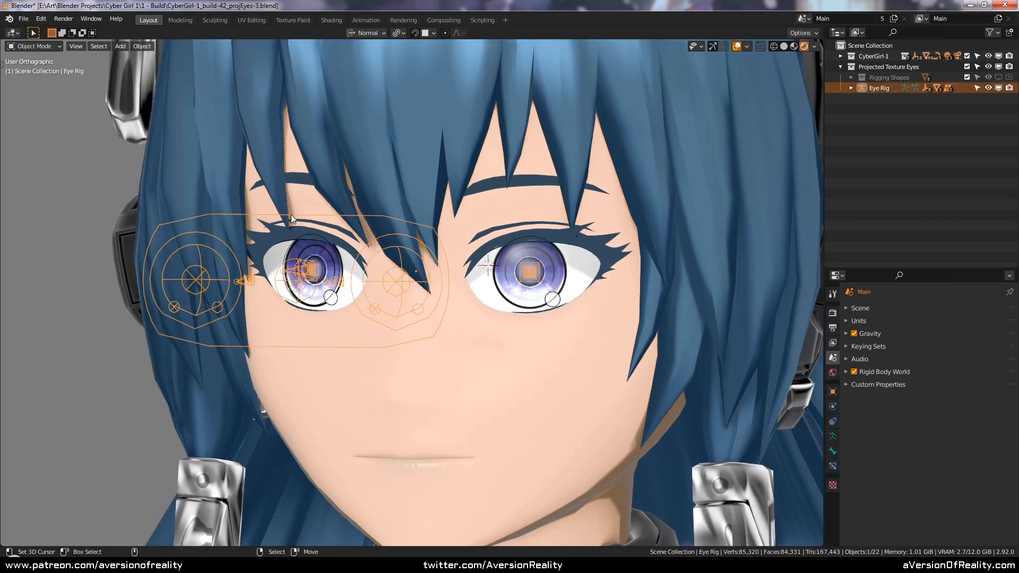
key(g)
key(z)
key(z)
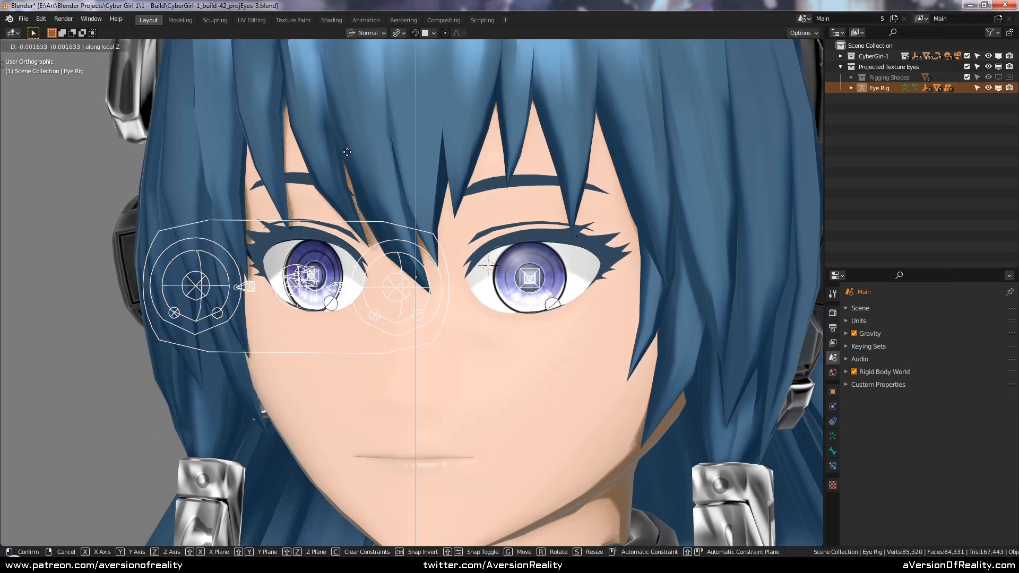
click(347, 152)
mouse_move(527, 145)
middle_down()
mouse_move(499, 158)
mouse_move(539, 208)
mouse_move(575, 176)
mouse_move(540, 157)
middle_up()
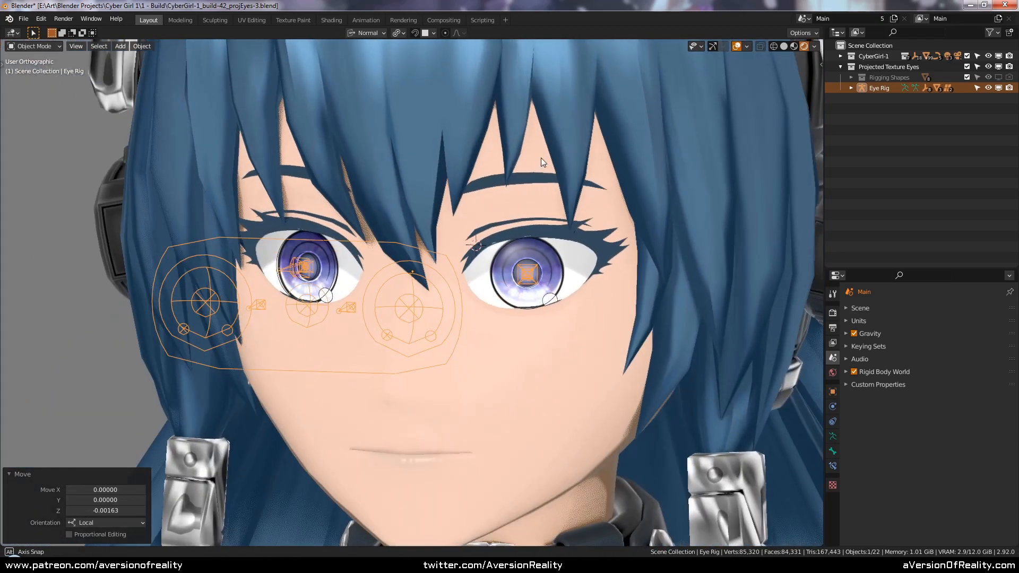
scroll(540, 158, down, 2)
mouse_move(562, 190)
middle_down()
mouse_move(485, 183)
mouse_move(515, 143)
mouse_move(538, 207)
mouse_move(467, 230)
middle_up()
scroll(476, 191, up, 1)
Step: Display the character in Solid viewport shading and put the Eye Rig back into Pose Mode
key(z)
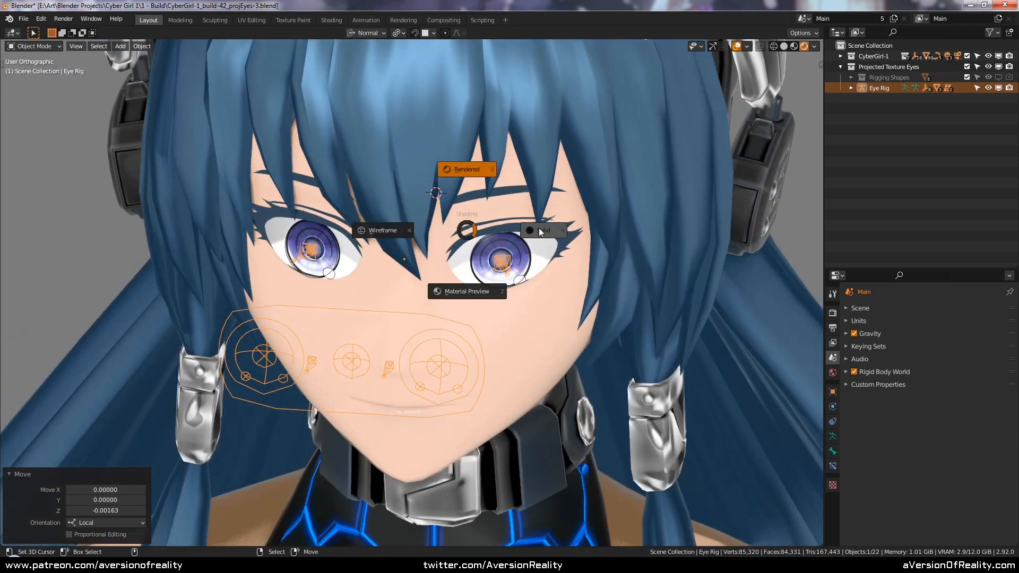
click(473, 169)
key(z)
click(519, 254)
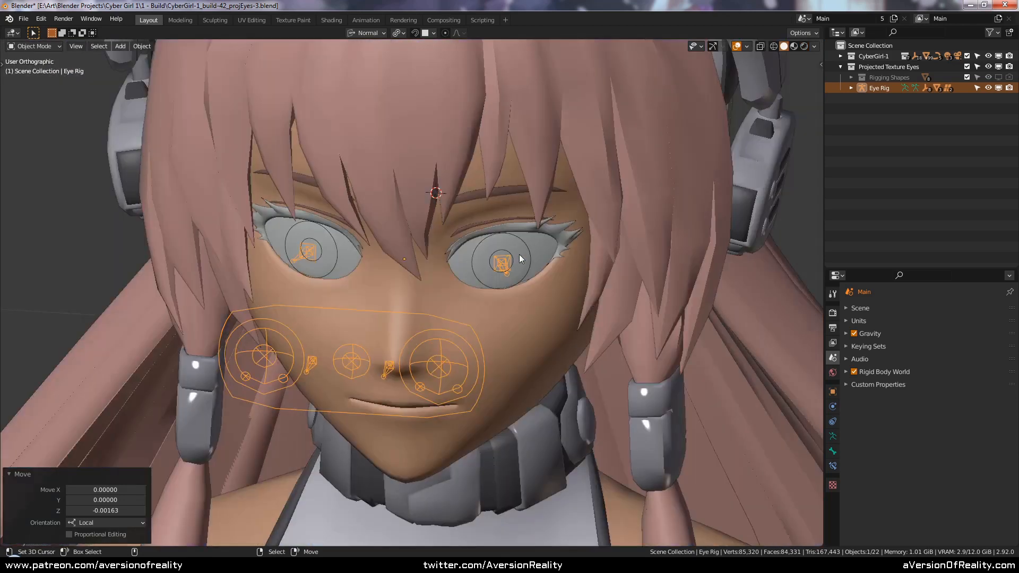
mouse_move(519, 253)
middle_down()
mouse_move(496, 227)
mouse_move(485, 279)
middle_up()
key(ctrl+Tab)
Step: Try moving the eye_root bone, first along its normal Z axis and a second time unconstrained
key(g)
key(z)
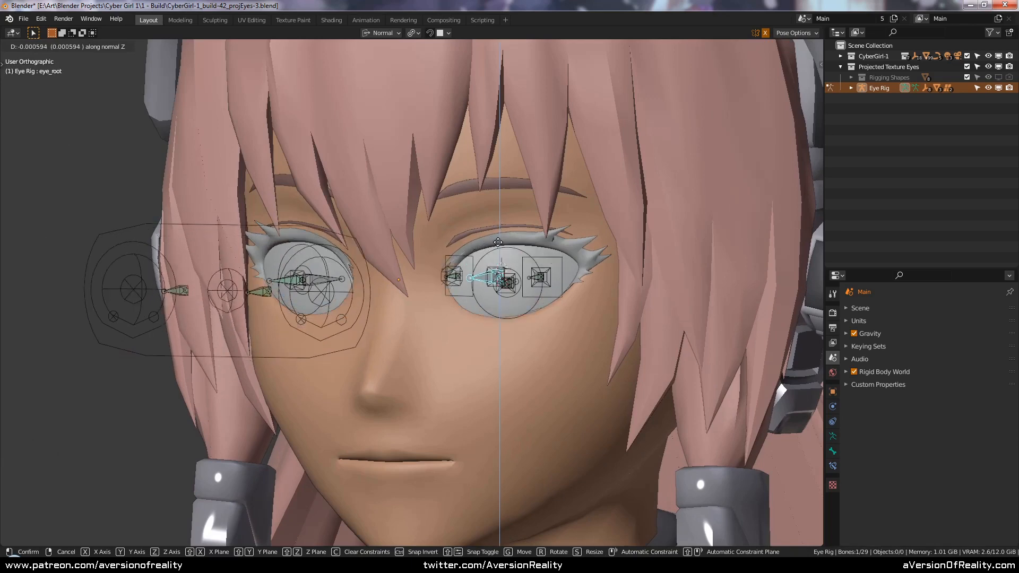
right_click(517, 206)
key(g)
mouse_move(517, 206)
middle_down()
mouse_move(545, 219)
mouse_move(564, 189)
mouse_move(592, 251)
mouse_move(488, 258)
middle_up()
right_click(526, 208)
Step: Save the Blender file and return the viewport to Rendered shading
scroll(578, 254, down, 1)
key(ctrl+s)
key(z)
click(485, 200)
Step: Select the eye_control bone and inspect the eyes from the side view with the overlays hidden
click(408, 379)
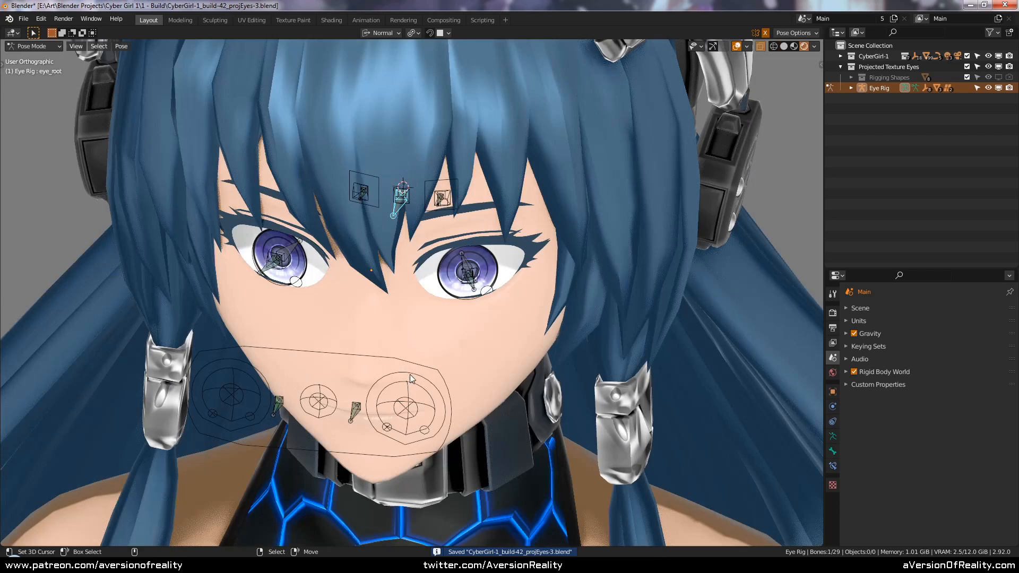
middle_drag(407, 378, 415, 307)
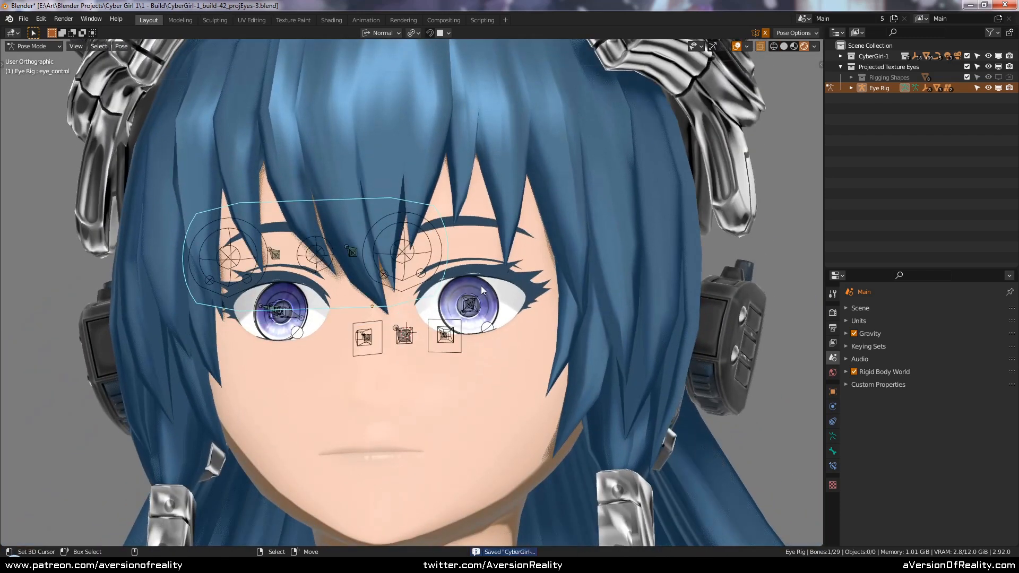
key(KP_3)
shift+middle_drag(614, 250, 552, 243)
key(alt+shift+z)
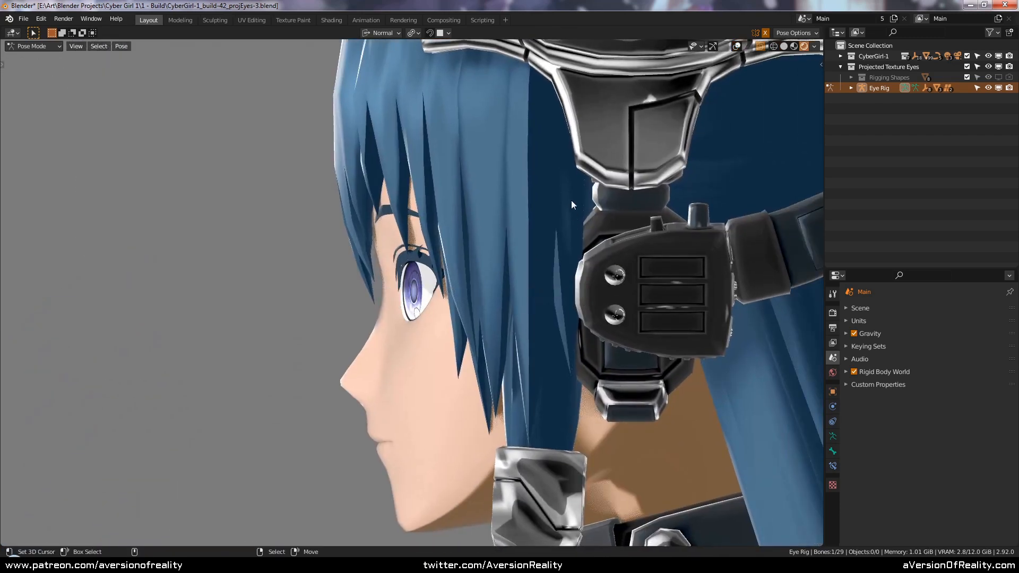
scroll(571, 201, down, 1)
key(alt+shift+z)
middle_drag(571, 201, 484, 206)
Step: Move the eye_control bone around the face to test how both eyes follow it
key(g)
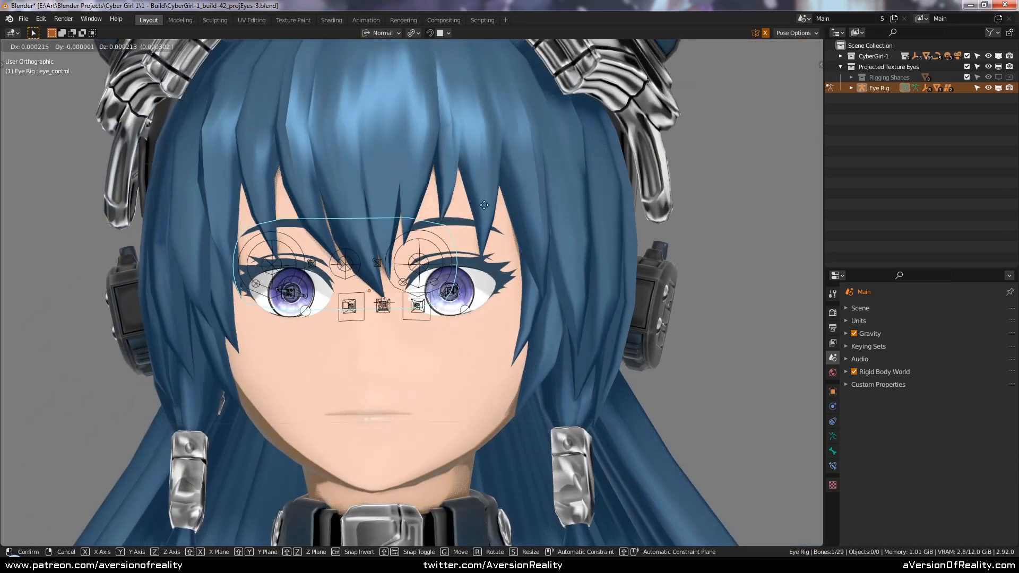
click(479, 168)
scroll(478, 167, down, 1)
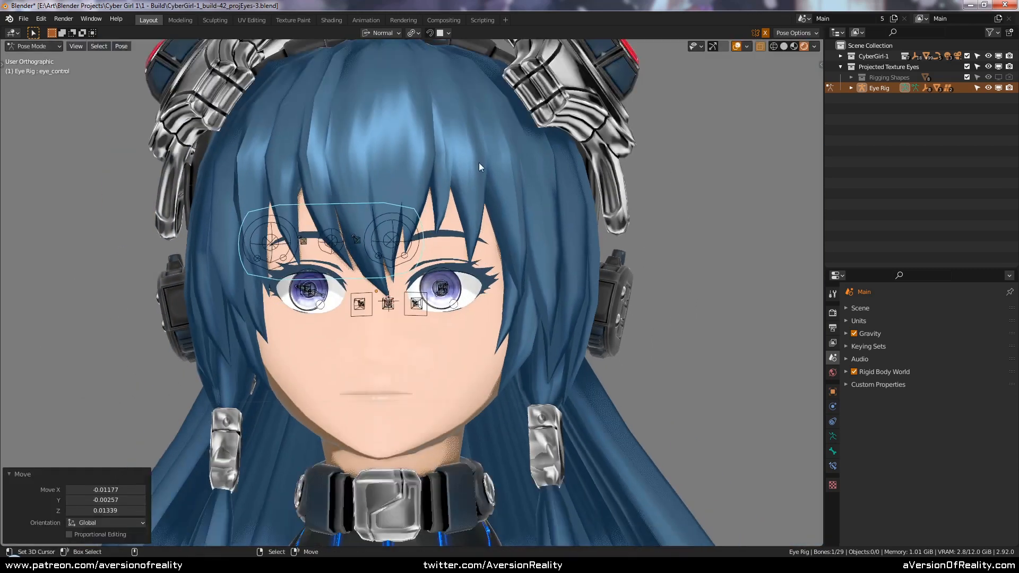
key(g)
middle_drag(479, 164, 511, 136)
click(562, 161)
key(g)
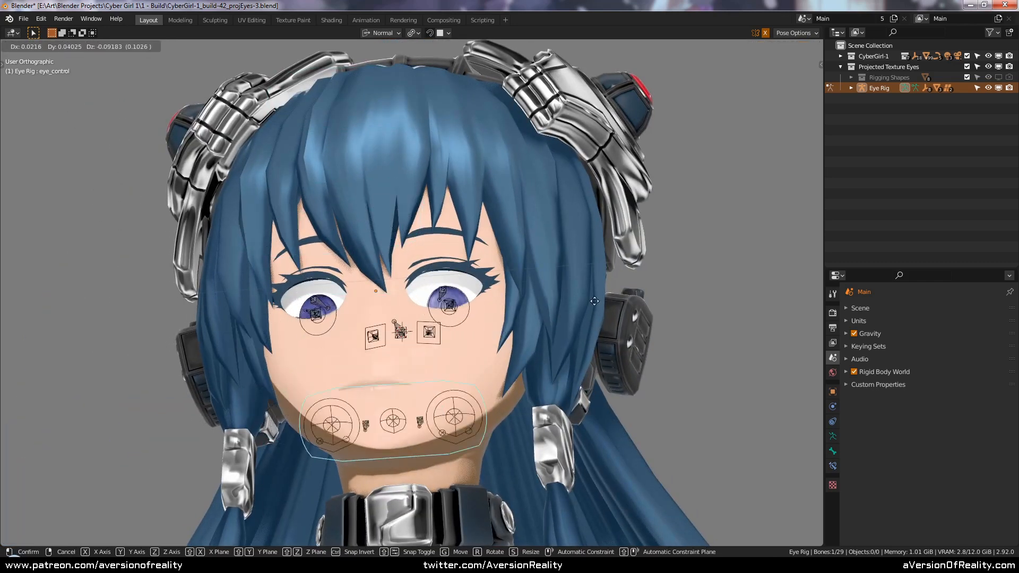
click(581, 167)
mouse_move(580, 167)
middle_down()
mouse_move(523, 171)
mouse_move(470, 204)
mouse_move(486, 209)
middle_up()
scroll(486, 209, up, 2)
Step: In Solid shading and Object Mode, clear the parent of Eyes_mesh while keeping its transformation
key(z)
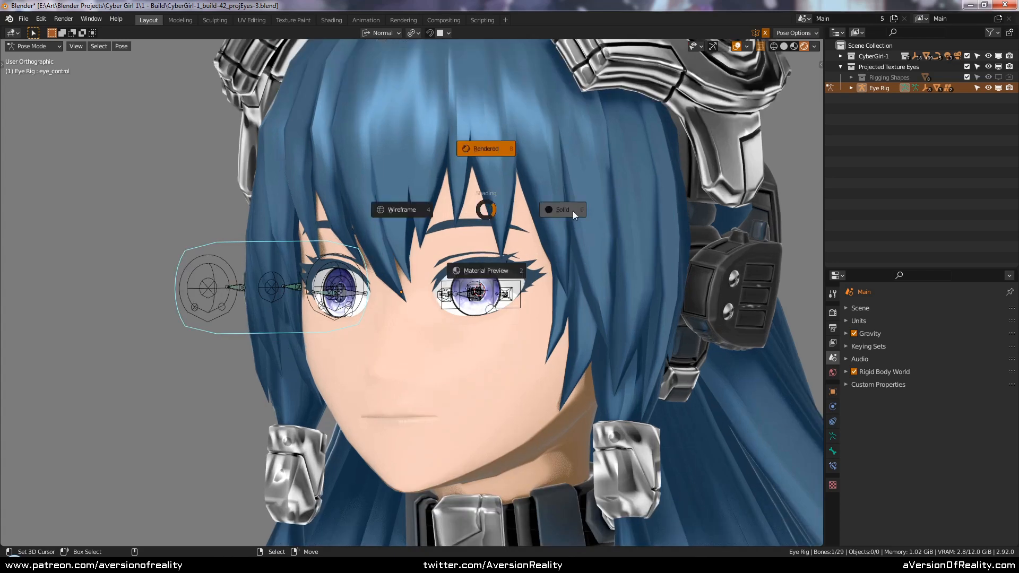
click(572, 211)
mouse_move(572, 211)
middle_down()
mouse_move(668, 167)
mouse_move(538, 289)
middle_up()
key(ctrl+Tab)
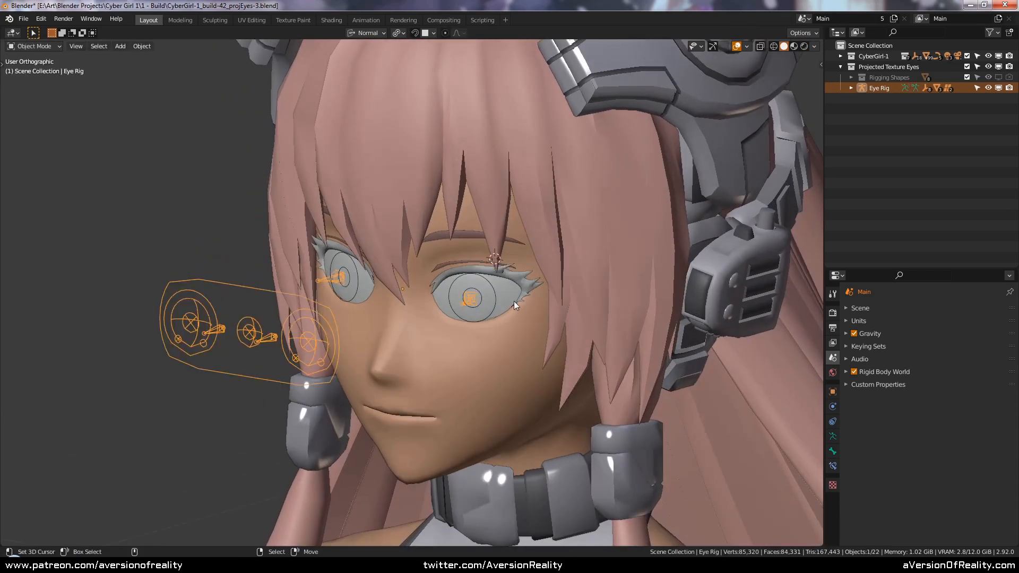
click(511, 296)
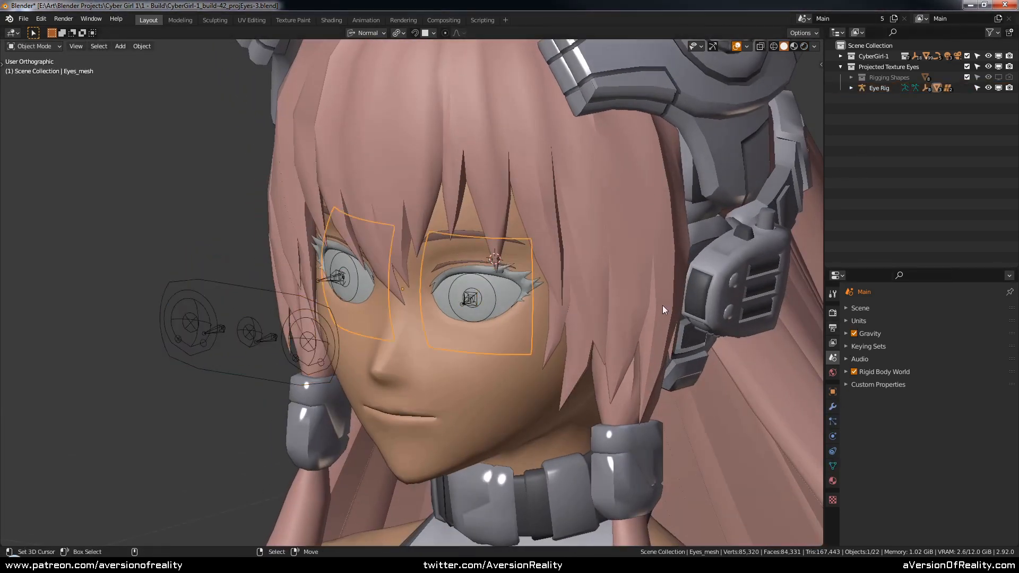
click(851, 88)
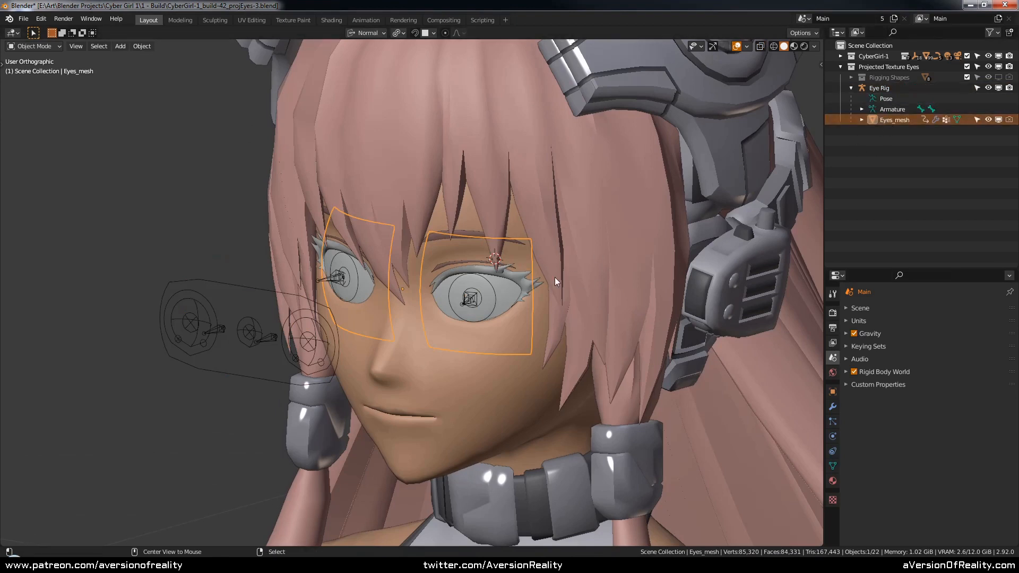
key(alt+p)
click(538, 297)
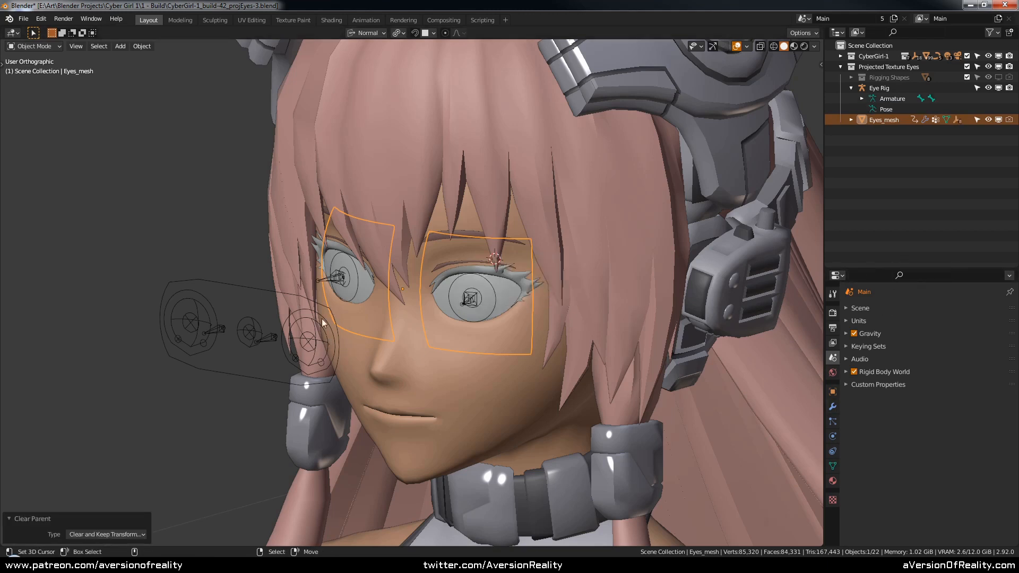
Step: Duplicate the Armature modifier of Eyes_mesh and disable the original modifier in the viewport
drag(885, 269, 893, 205)
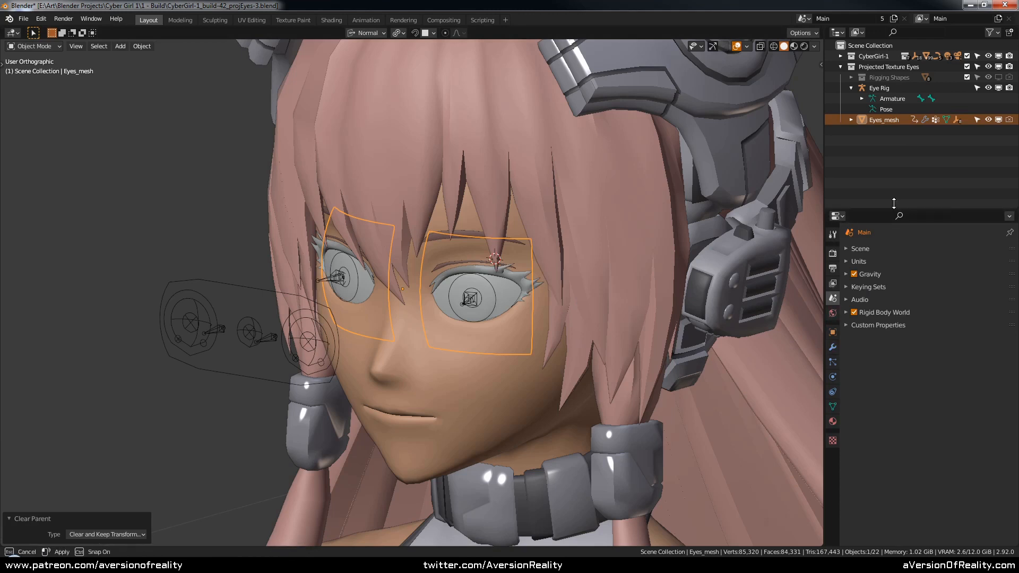
click(832, 345)
click(984, 266)
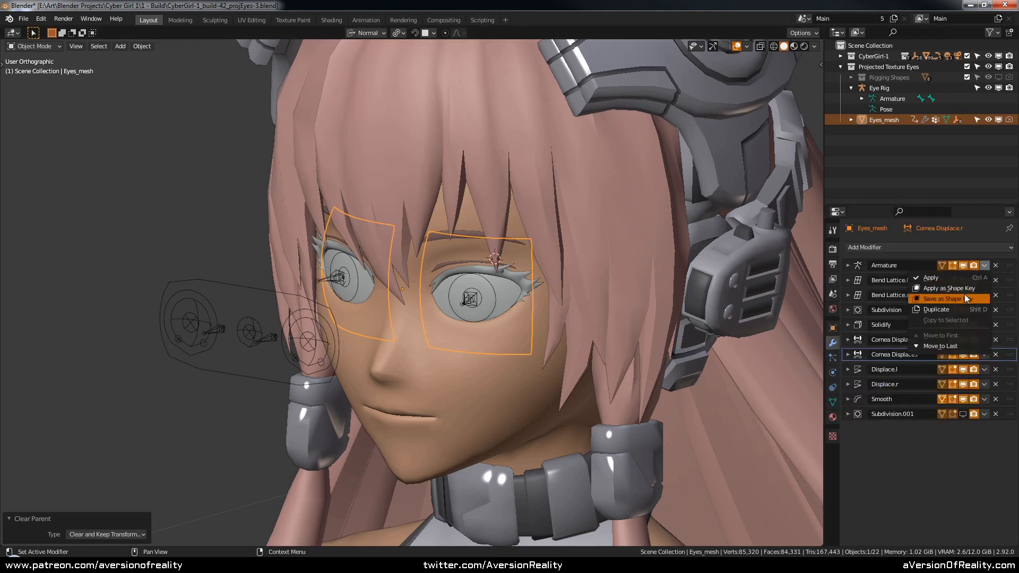
click(936, 310)
click(962, 266)
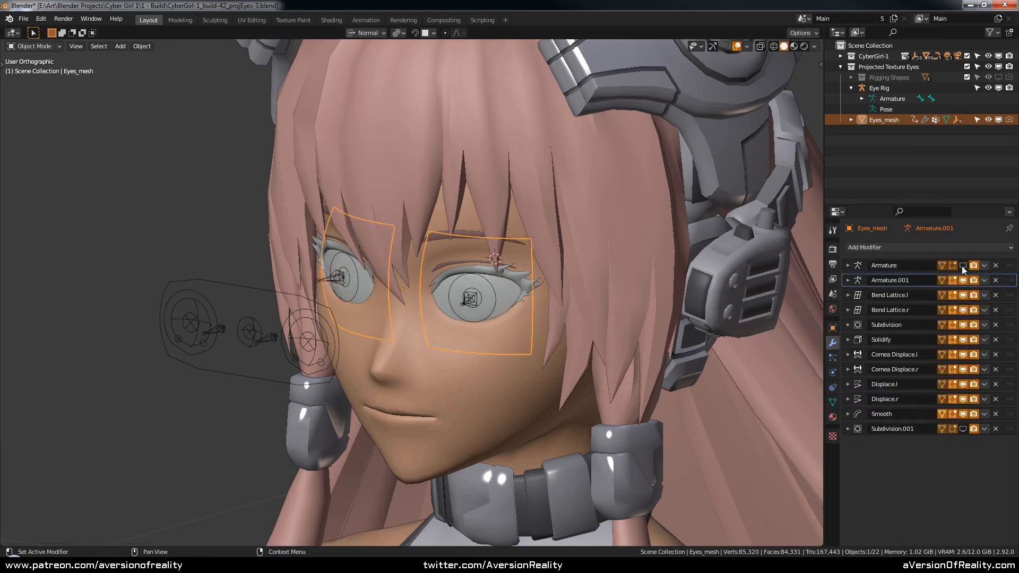
Step: Apply the duplicated Armature.001 modifier to Eyes_mesh
click(984, 281)
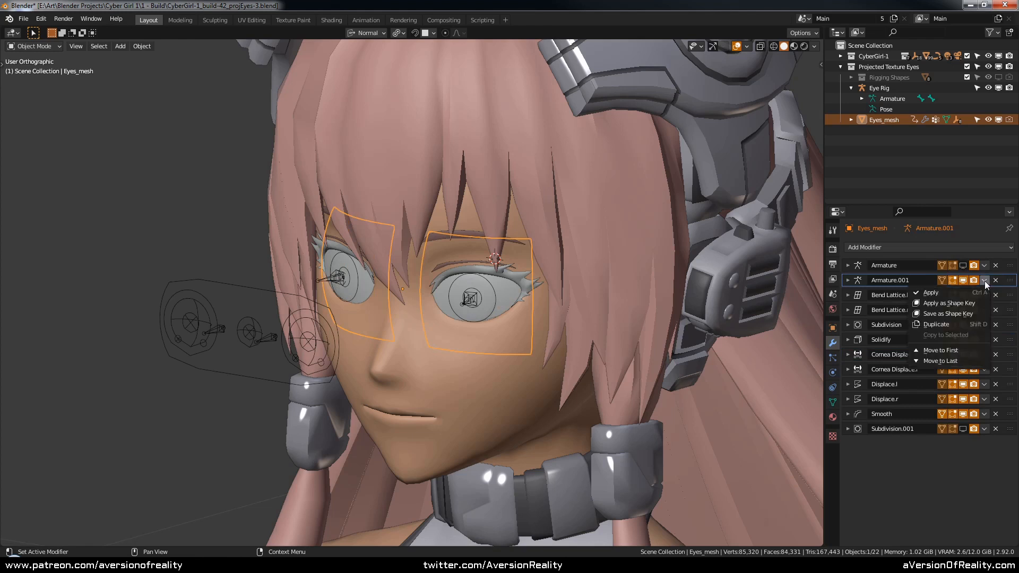
click(957, 293)
shift+middle_drag(483, 292, 498, 289)
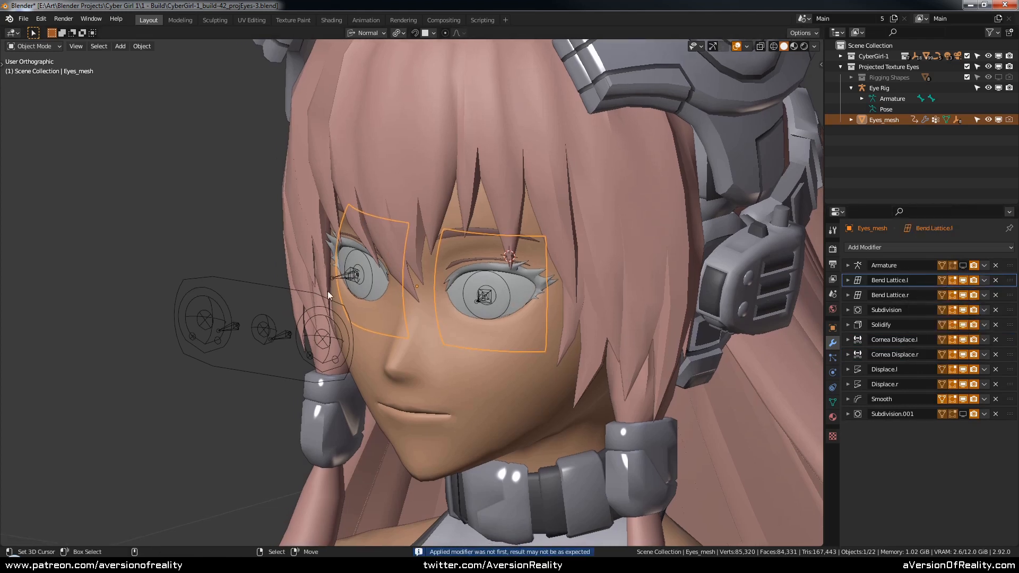
Step: Select all bones of the Eye Rig in Pose Mode and apply the current pose as the rest pose
click(291, 291)
shift+middle_drag(291, 291, 298, 285)
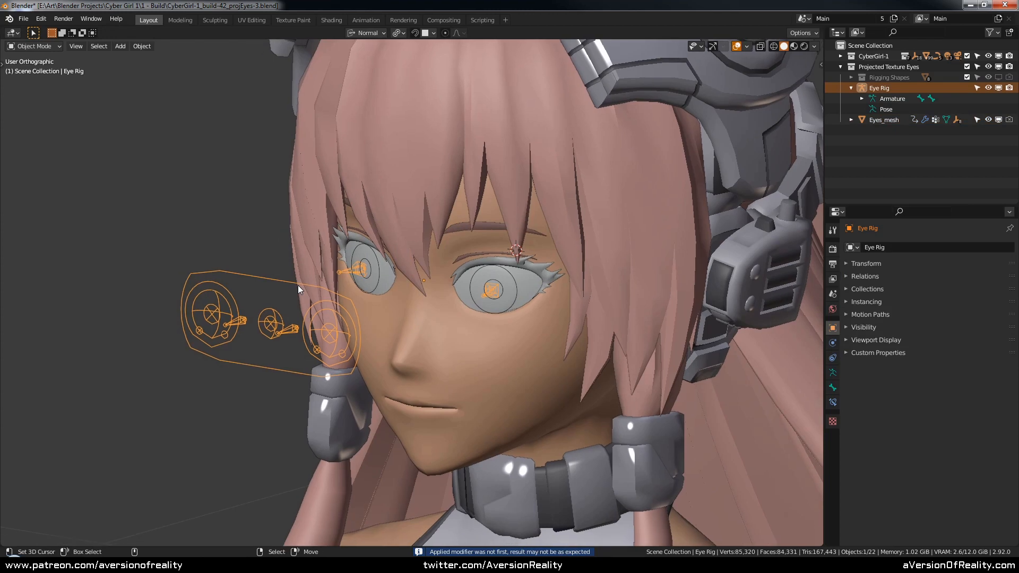
key(ctrl+Tab)
key(a)
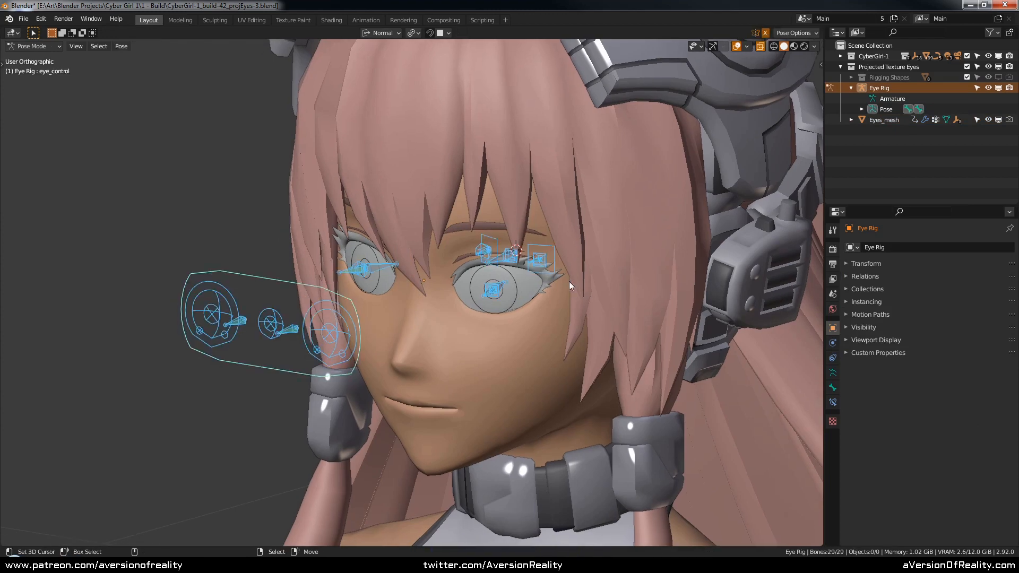
key(F3)
text(apply)
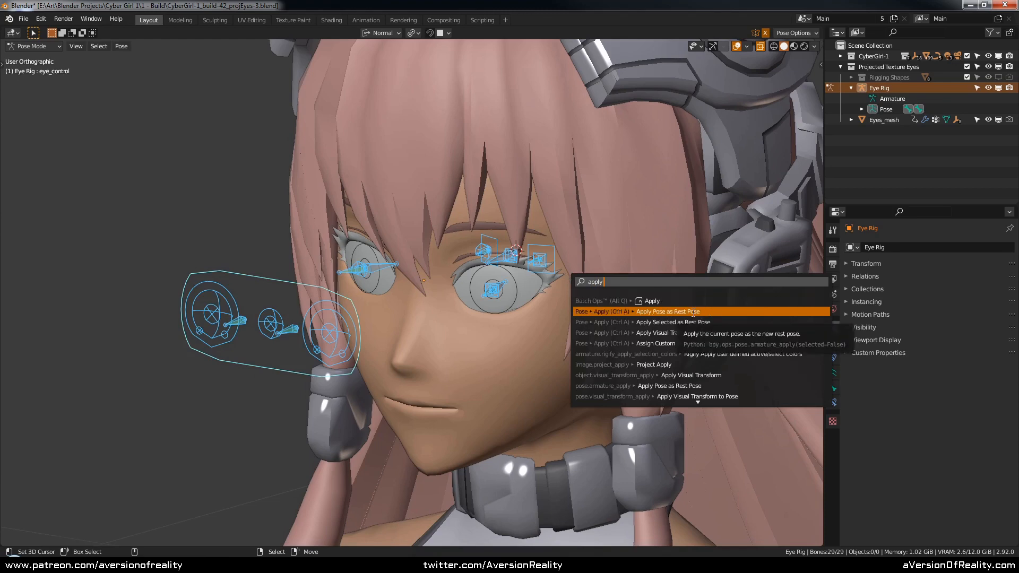
click(693, 314)
Step: Test the eye_control bone with cancelled trial moves in Solid and Rendered shading to check the eyes
right_click(280, 281)
middle_drag(280, 281, 333, 278)
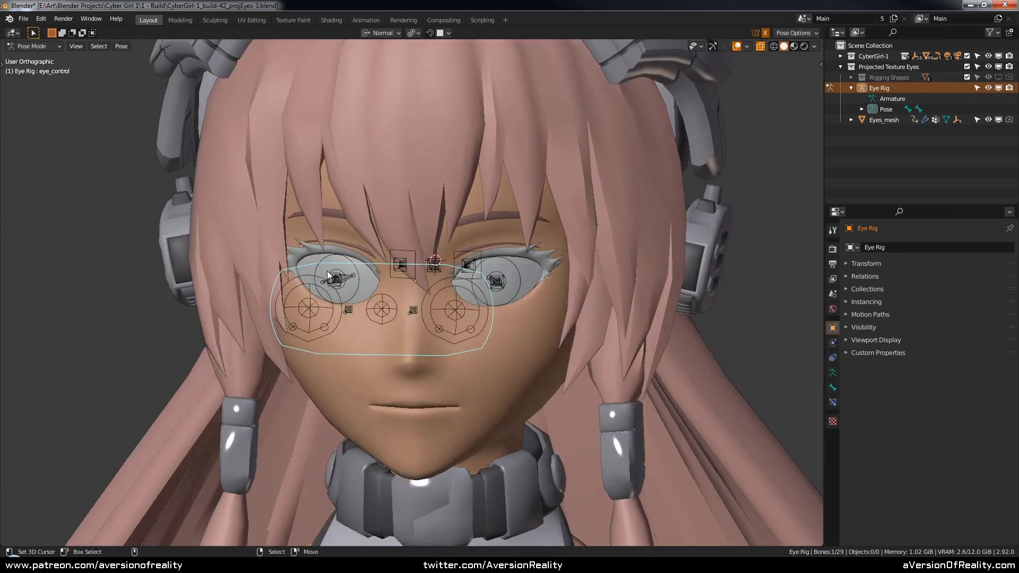
key(g)
right_click(336, 280)
key(z)
click(345, 188)
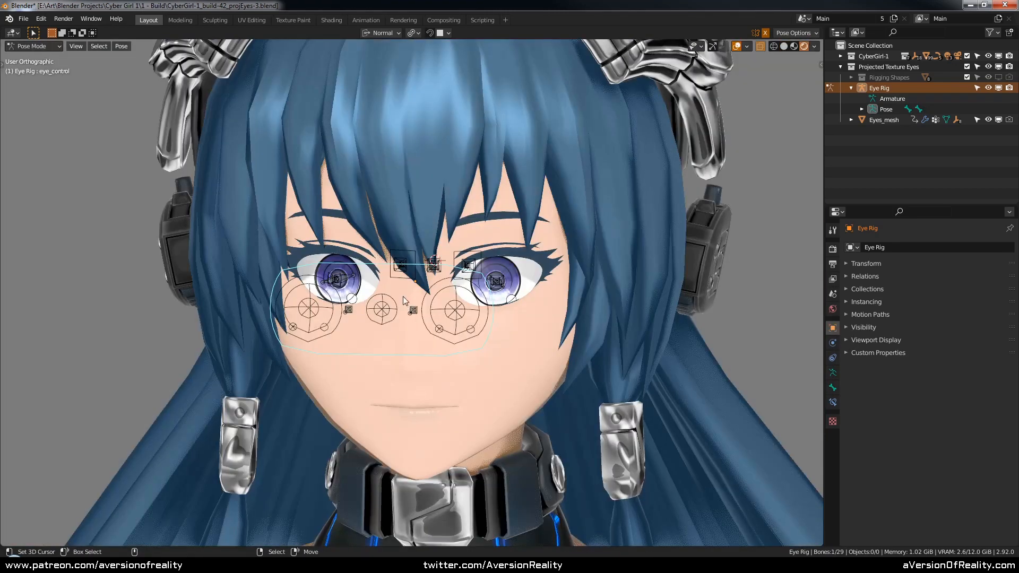
key(g)
right_click(469, 284)
key(z)
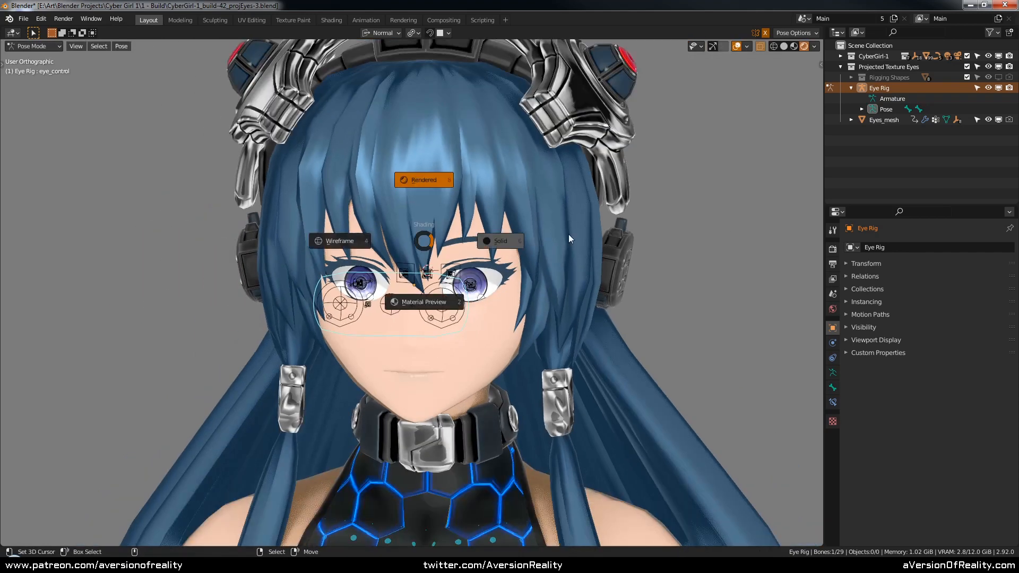
click(570, 232)
middle_drag(571, 231, 542, 234)
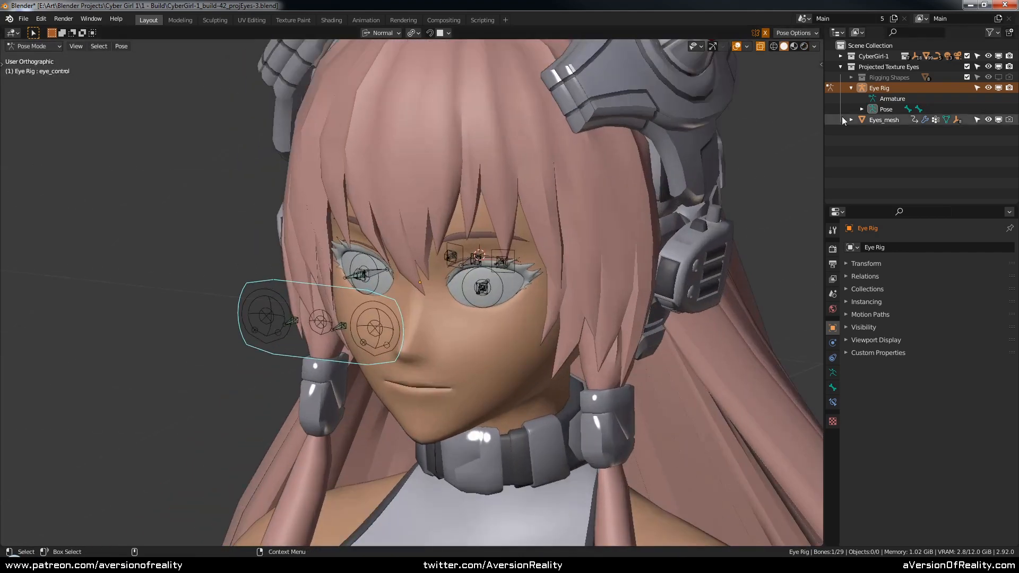
Step: Expand the CyberGirl-1 collection and show only the first bone layer of the Eye Rig armature
click(839, 55)
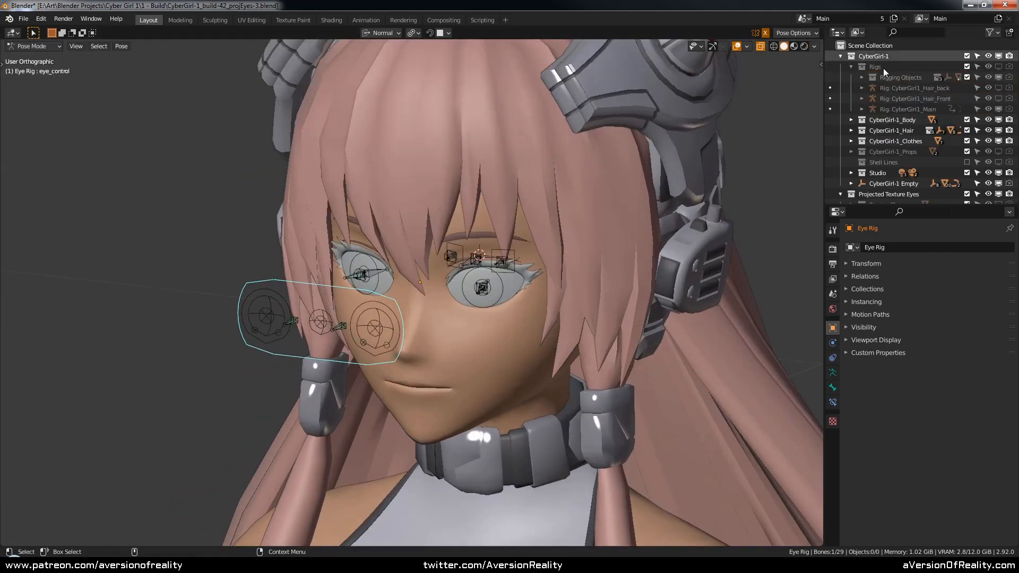
click(832, 372)
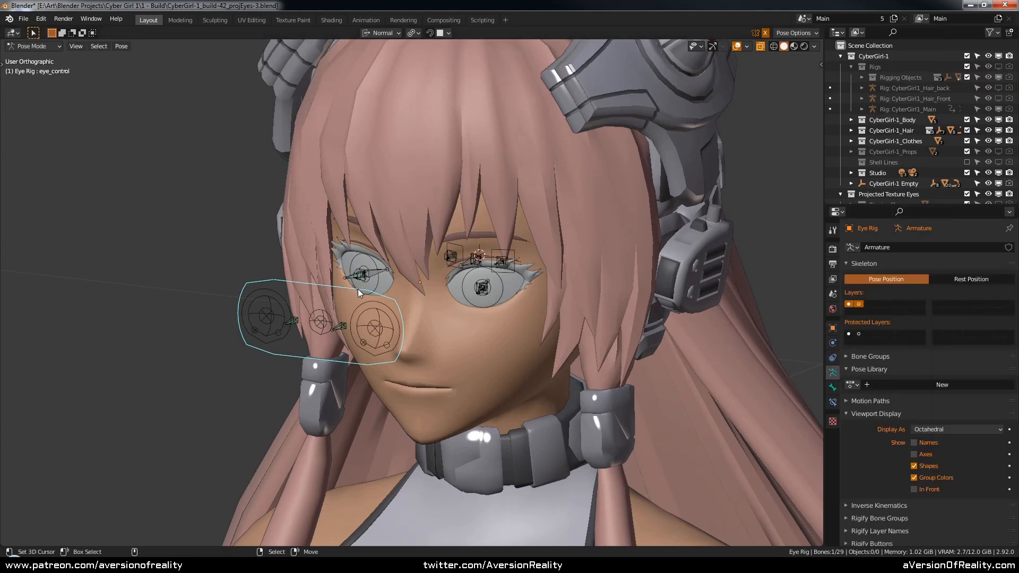
click(859, 304)
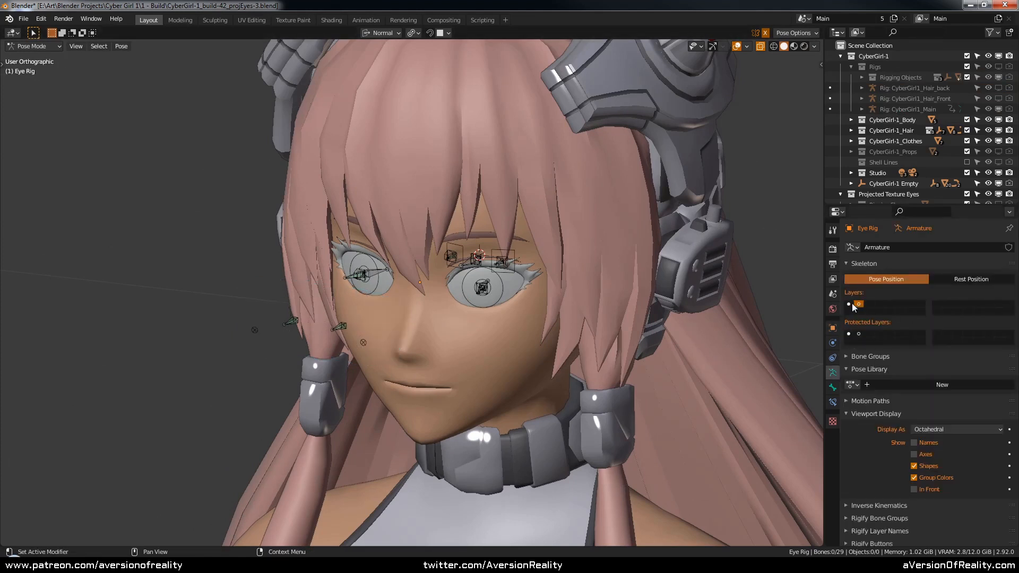
click(849, 304)
Step: Enable the Rigs collection in the viewport and make Rig: CyberGirl1_Main the active armature
click(998, 67)
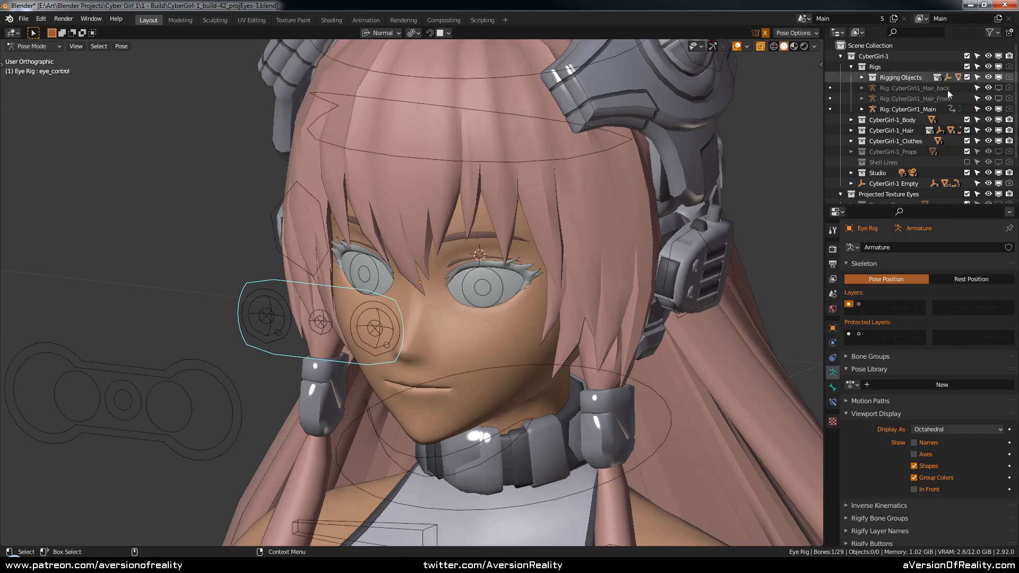
click(903, 109)
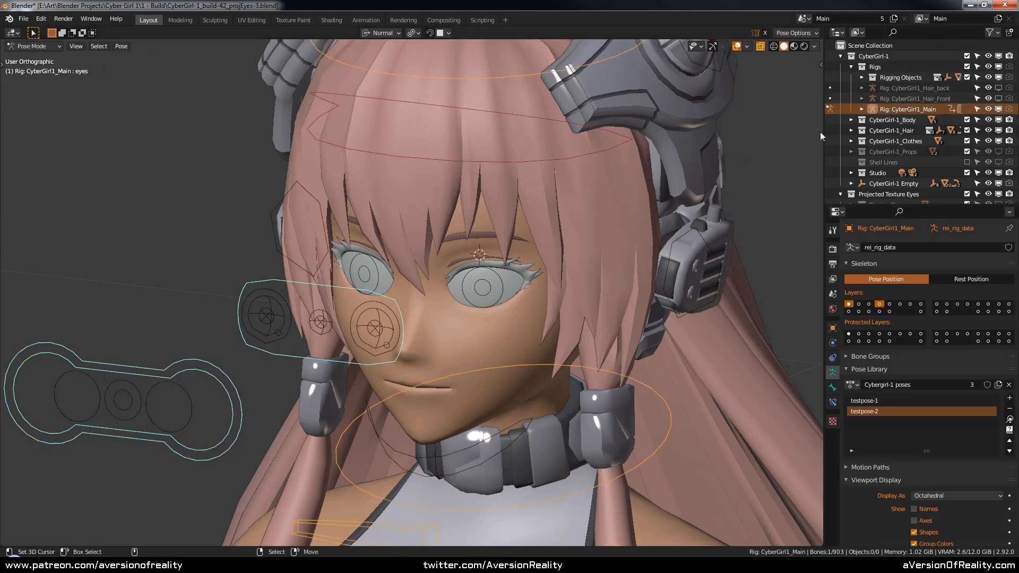
Step: Deselect the main rig's bones and hide its Torso bone layer, leaving only the Face layer shown
click(890, 109)
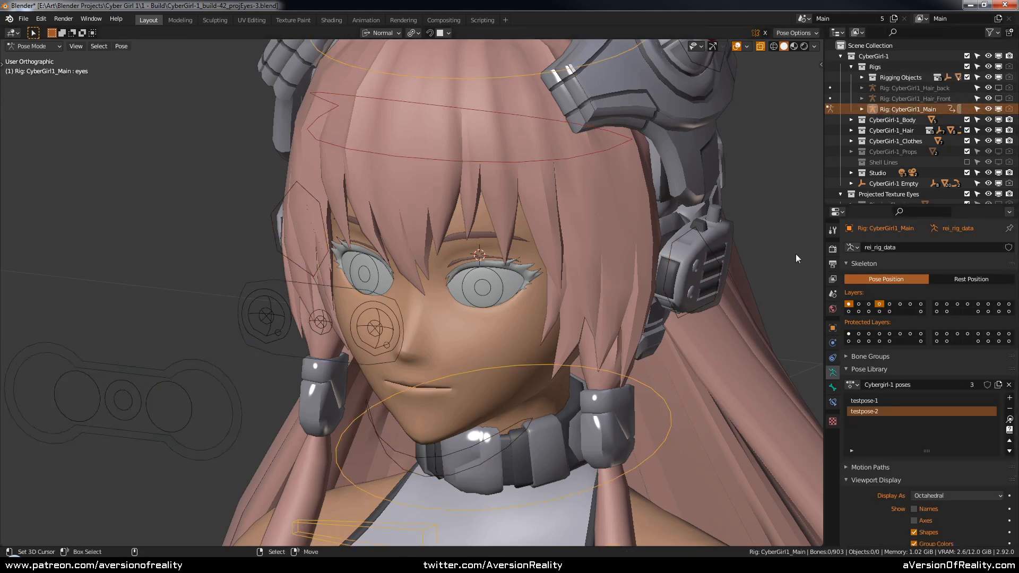
middle_drag(795, 253, 705, 230)
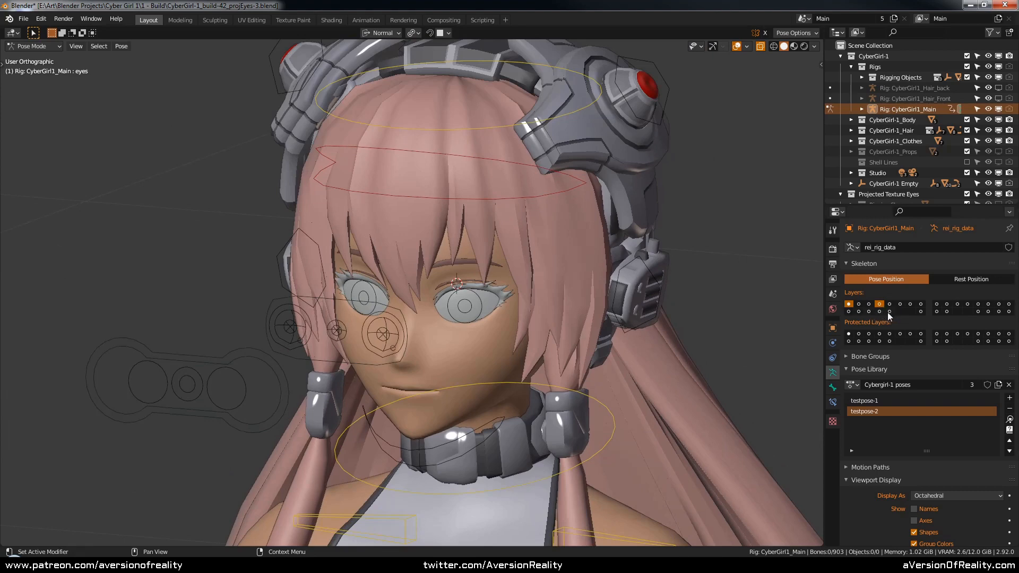
middle_drag(732, 255, 562, 259)
scroll(348, 292, up, 2)
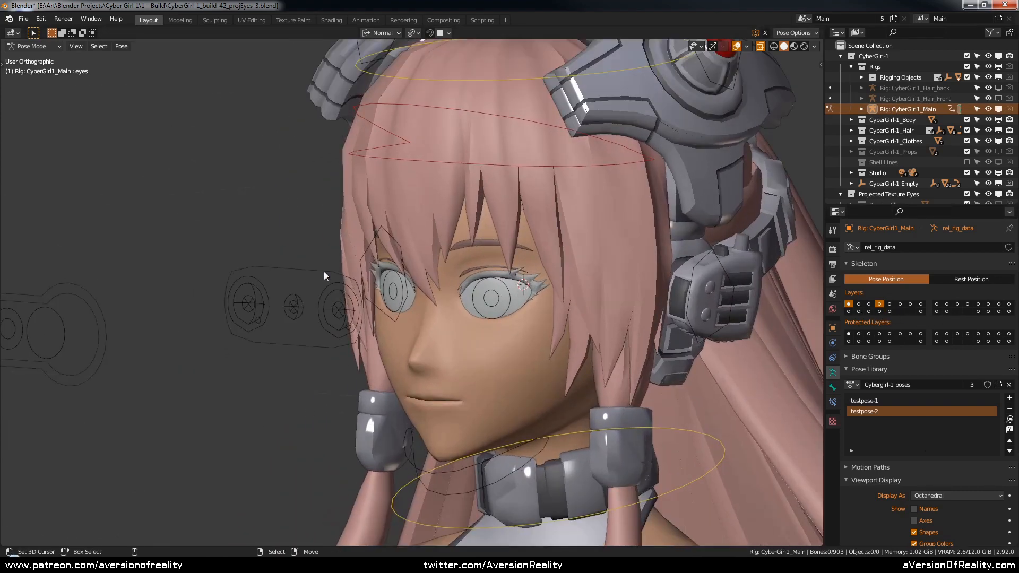
key(n)
middle_drag(292, 261, 758, 326)
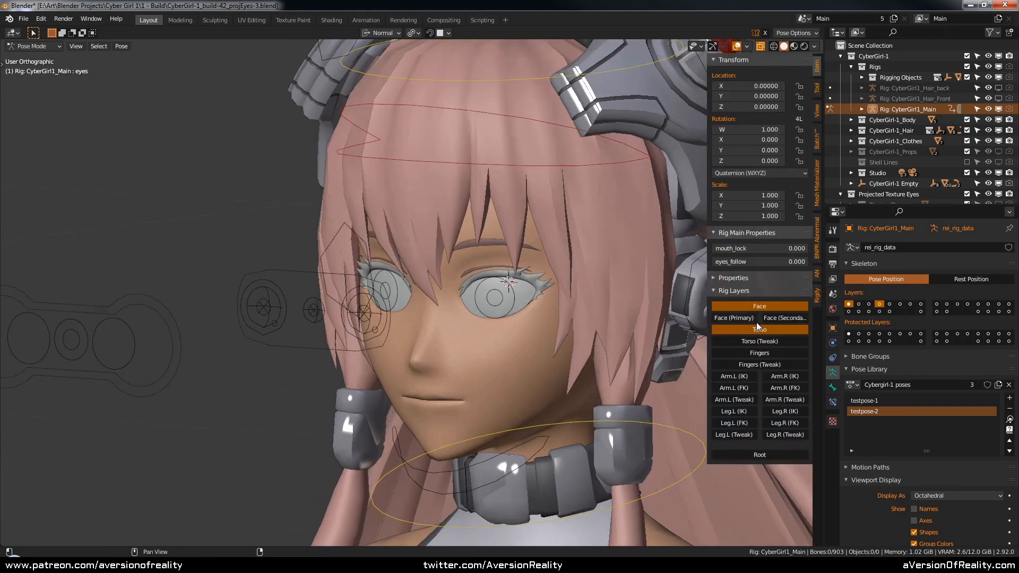
click(760, 329)
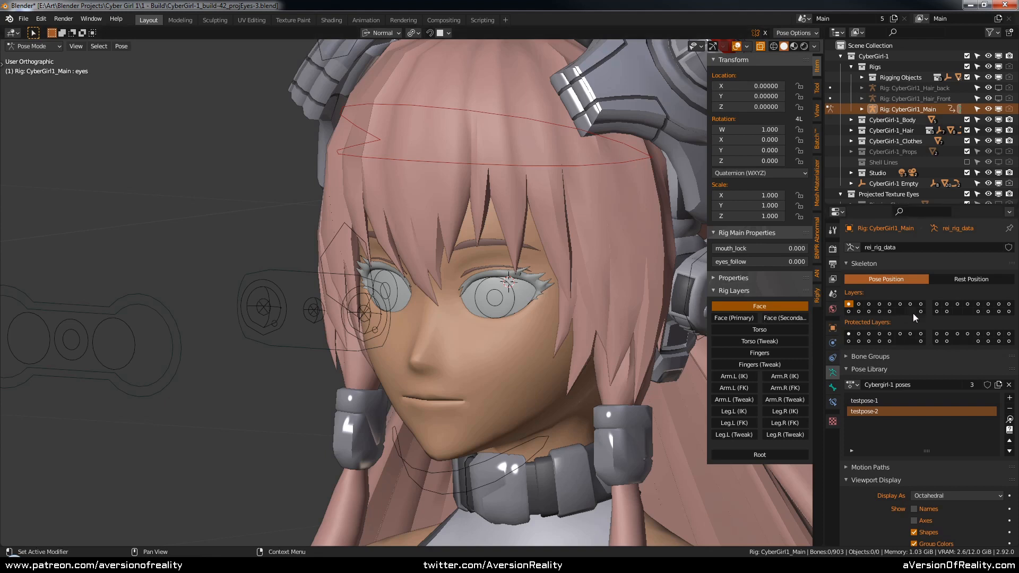
Step: Make the Eye Rig active, show only its second bone layer and select all visible bones
click(291, 270)
key(n)
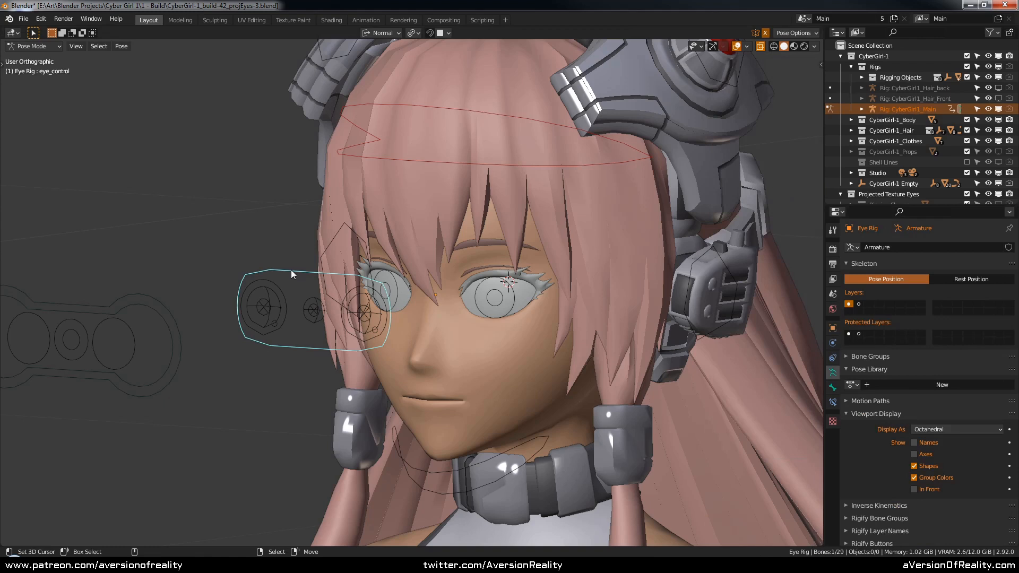
click(859, 304)
key(a)
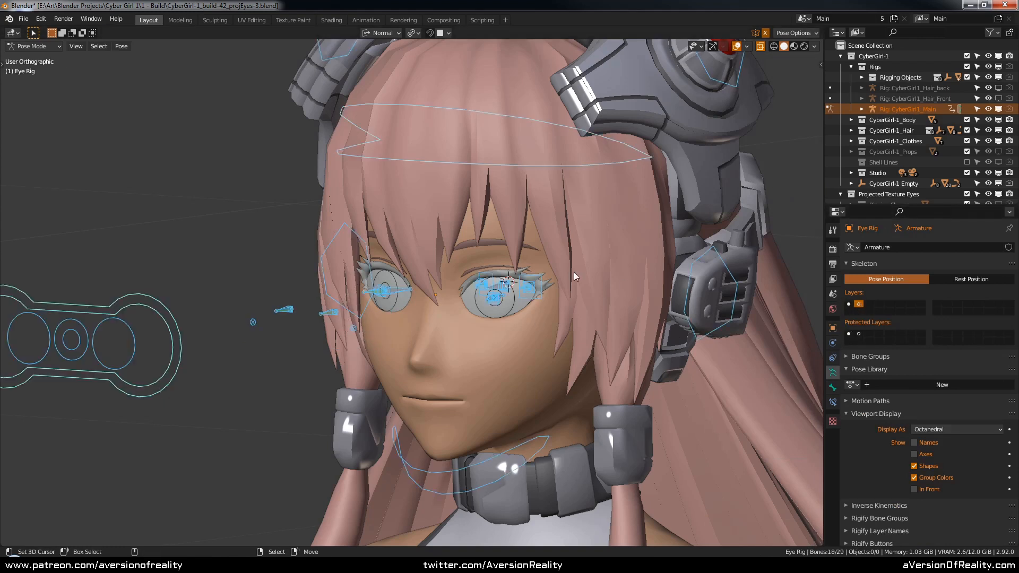
Step: Put only the Eye Rig in Pose Mode, move all bones of its second layer to bone layer 23, and show that layer
click(461, 163)
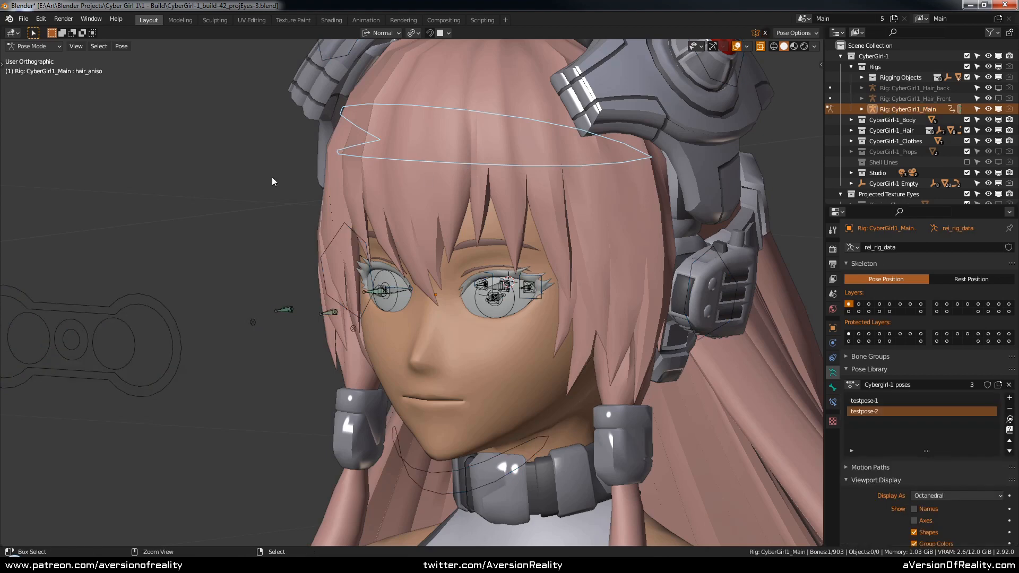
key(ctrl+Tab)
click(286, 310)
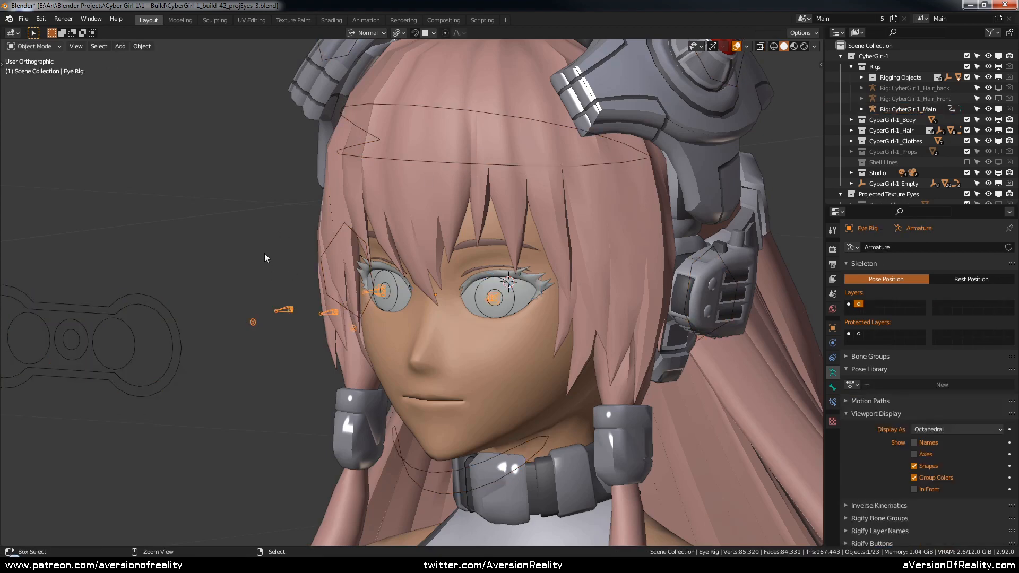
key(ctrl+Tab)
key(a)
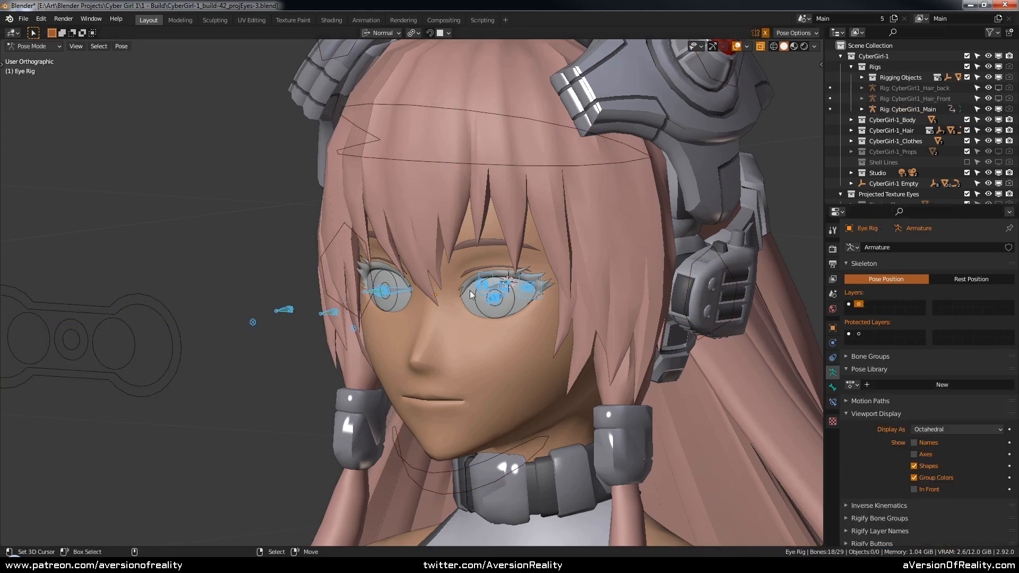
key(m)
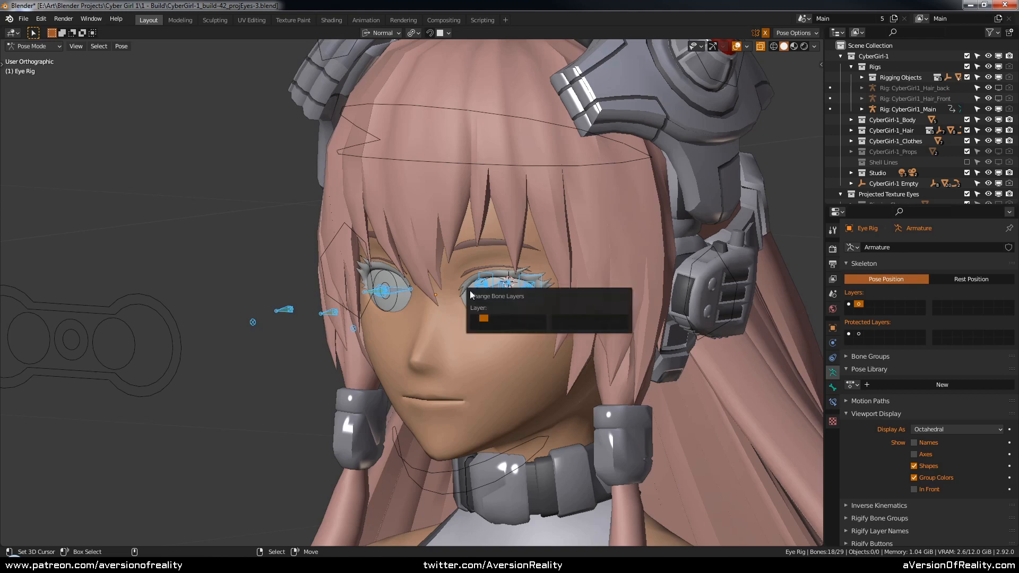
click(532, 326)
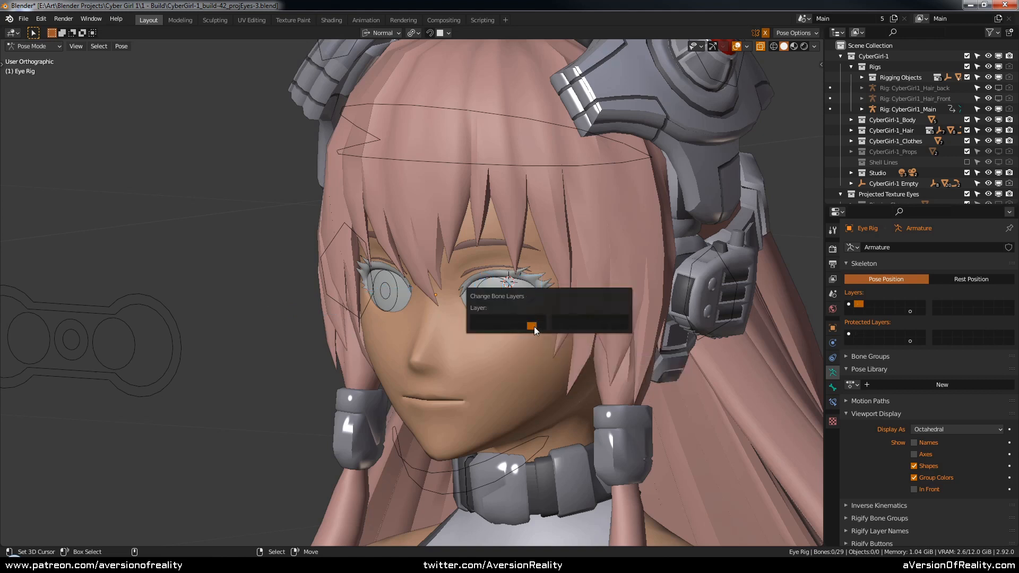
shift+click(910, 311)
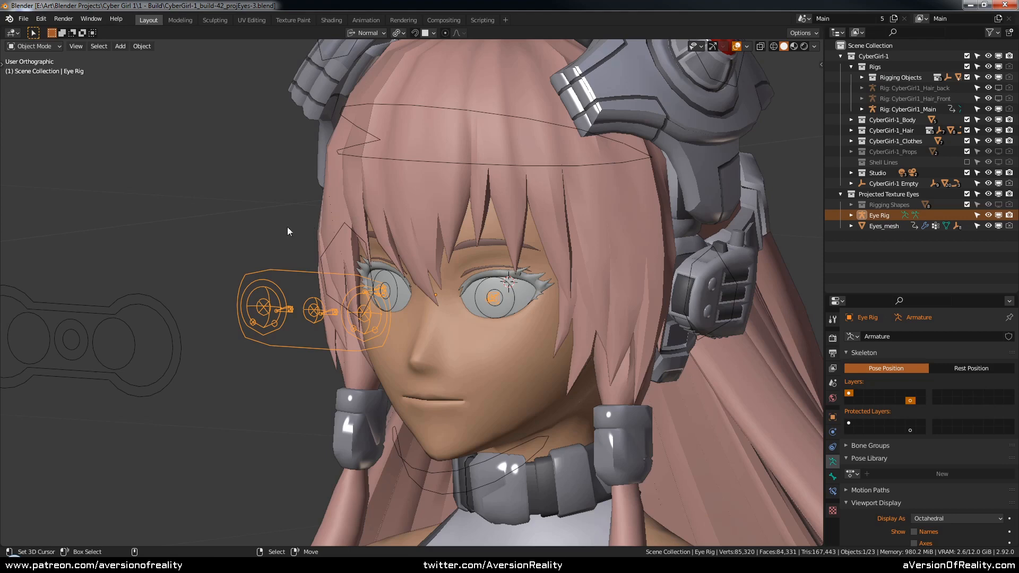
Step: Save the file and join the Eye Rig into Rig: CyberGirl1_Main
middle_drag(288, 227, 352, 222)
key(ctrl+s)
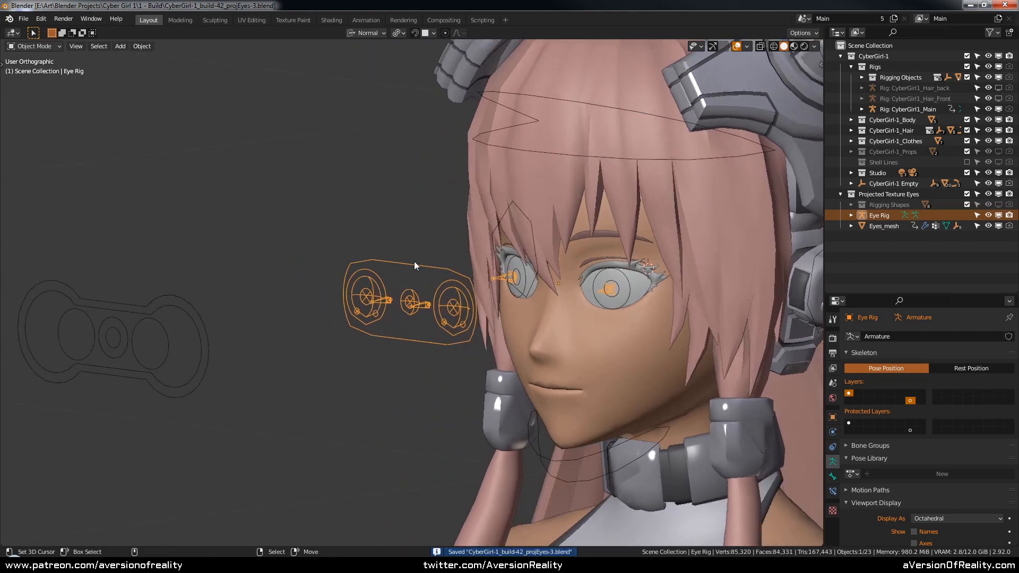
right_click(204, 308)
right_click(399, 257)
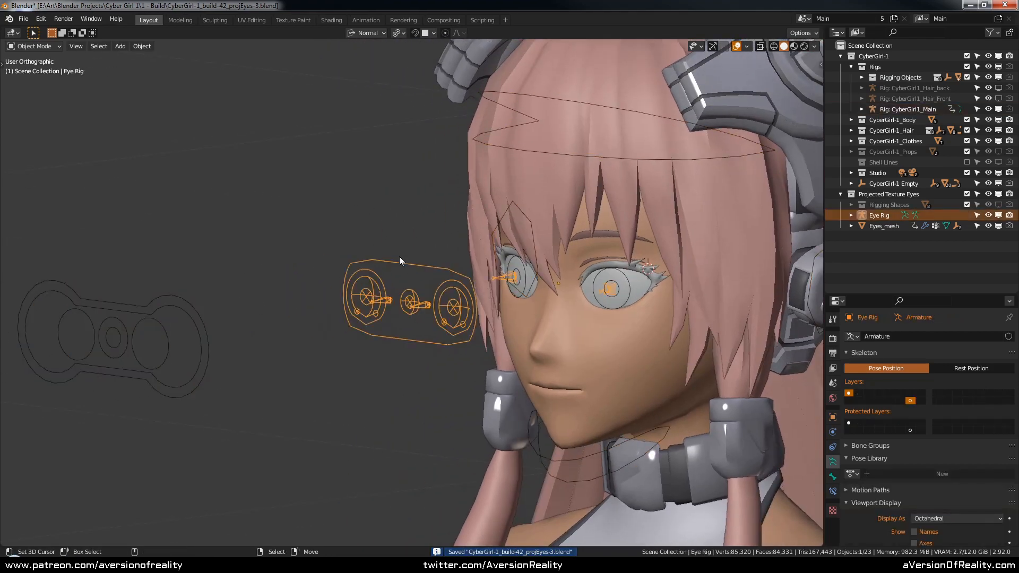
shift+right_click(177, 300)
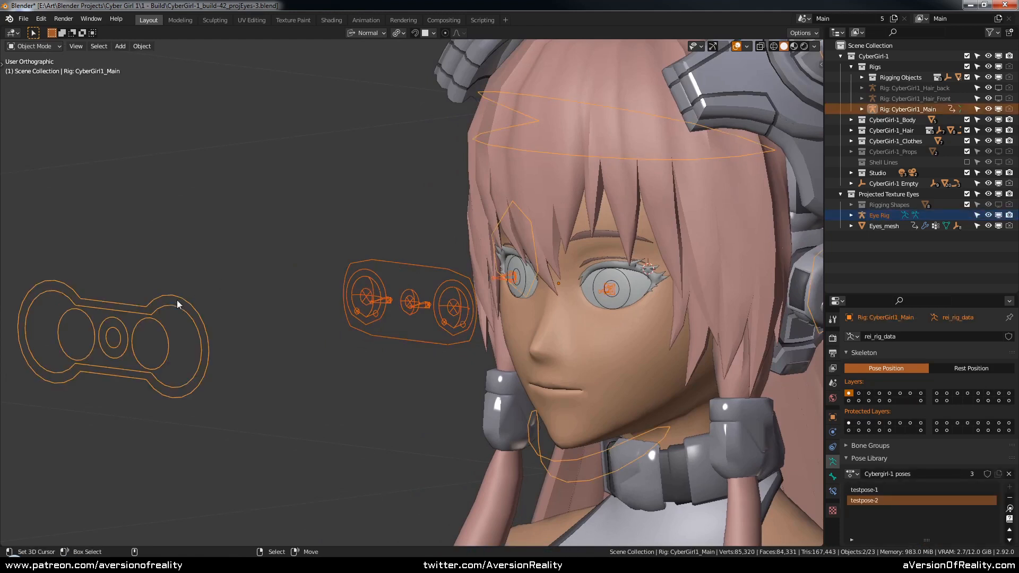
key(ctrl+j)
Step: Briefly toggle bone layer 23 of the joined rig, then enter Pose Mode
shift+middle_drag(444, 263, 417, 260)
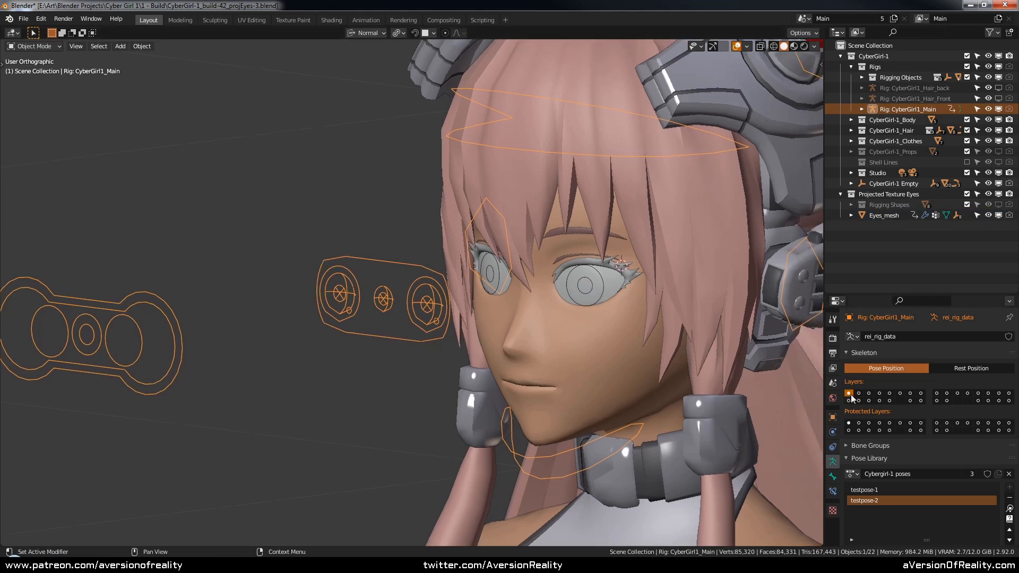
shift+click(911, 401)
shift+click(911, 400)
key(ctrl+Tab)
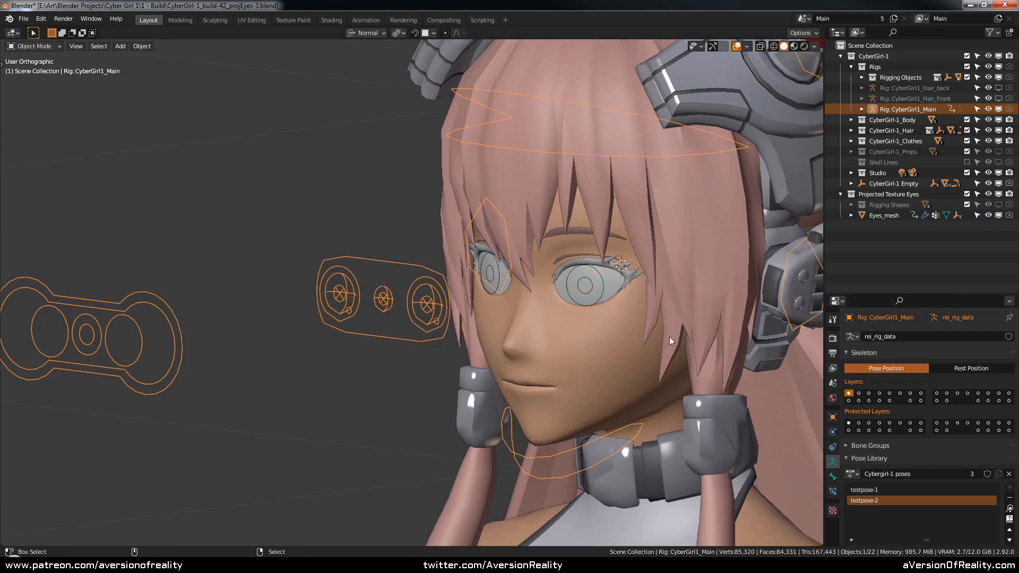
key(alt+a)
Step: Switch to Rendered shading and test the joined rig's eye_control bone with a cancelled trial move
key(z)
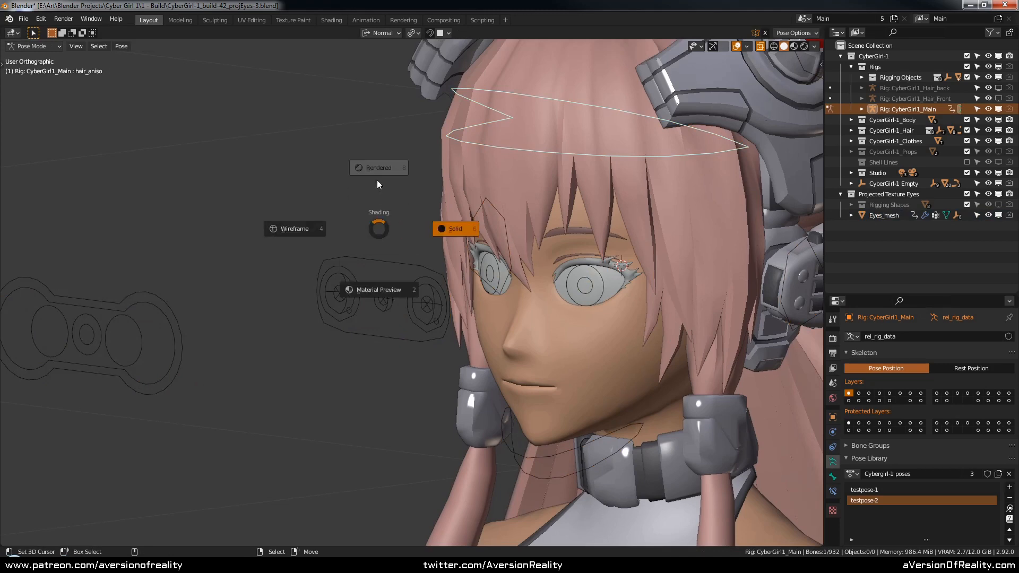
click(378, 181)
click(389, 264)
middle_drag(383, 263, 504, 263)
key(g)
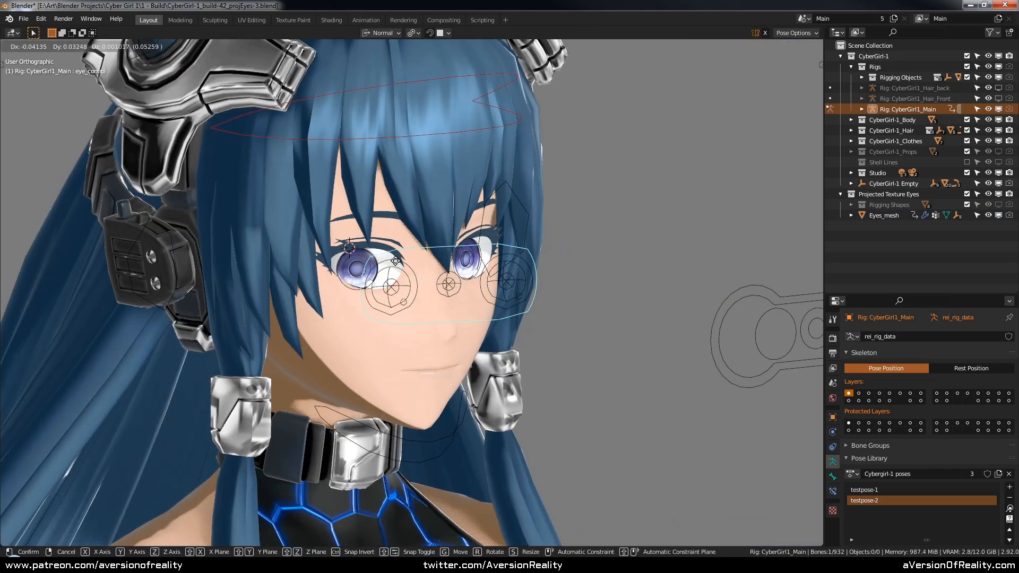
click(619, 230)
Step: Show the Torso bone layer and clear the head bone's rotation
middle_drag(618, 229, 540, 218)
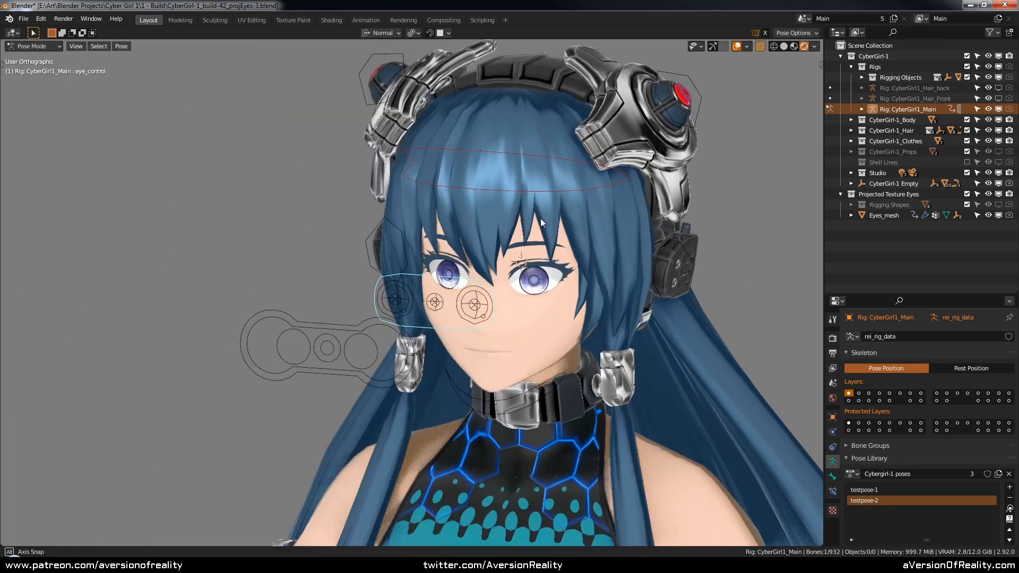
key(n)
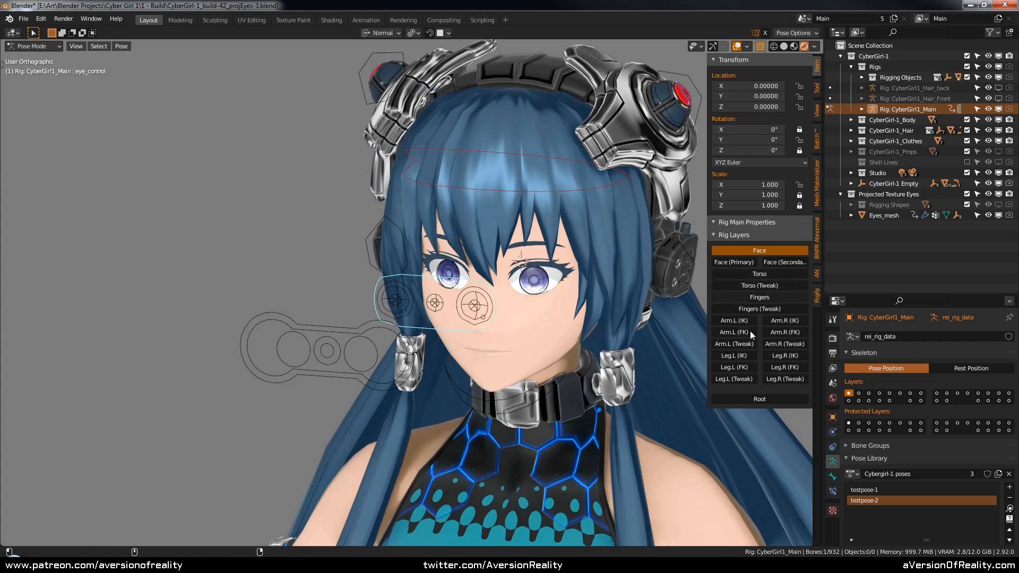
click(760, 275)
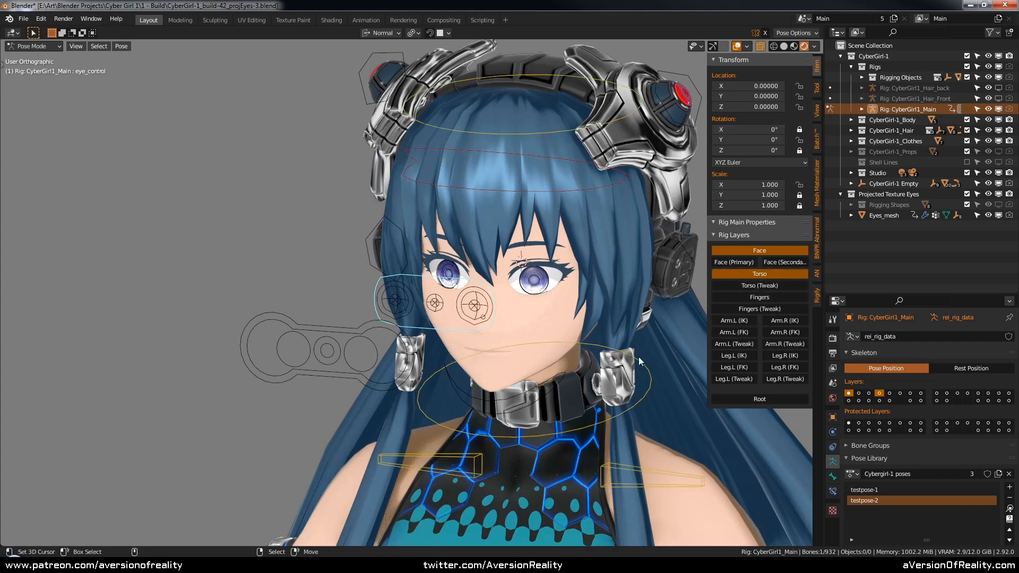
click(567, 128)
key(alt+r)
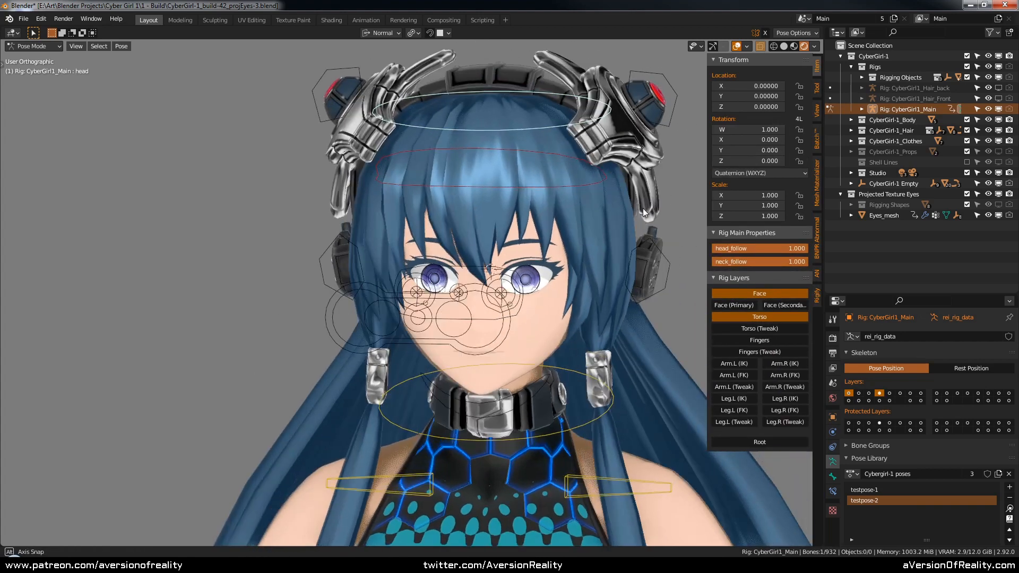
Step: Test the head bone with a cancelled trial rotation to check the eyes, and save the file
key(r)
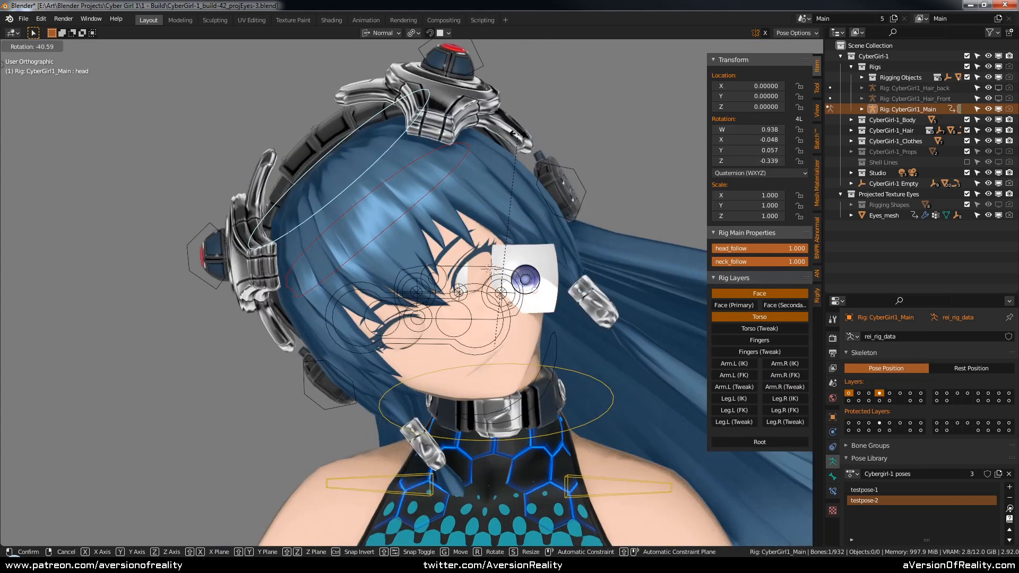
key(Escape)
key(ctrl+s)
Step: In Solid shading and Object Mode, set the object of Eyes_mesh's Armature modifier to Rig: CyberGirl1_Main
scroll(610, 192, up, 2)
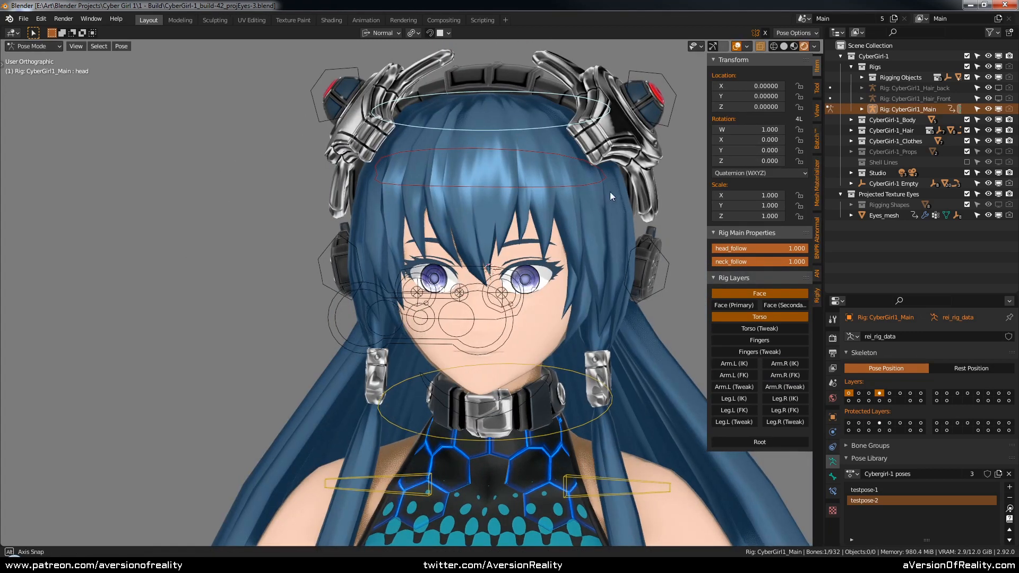
key(z)
shift+middle_drag(652, 269, 579, 264)
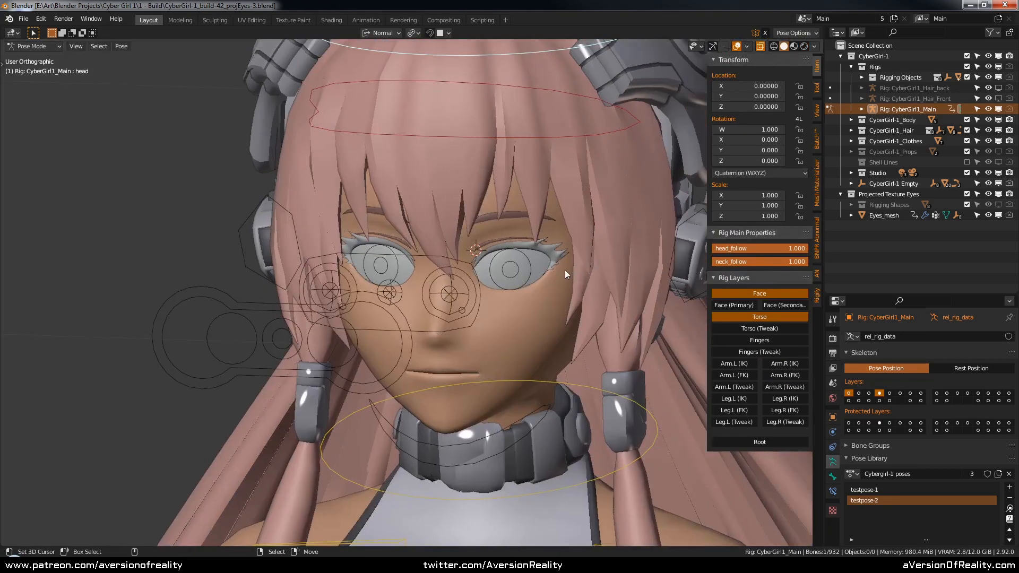
key(alt+a)
key(ctrl+Tab)
click(542, 259)
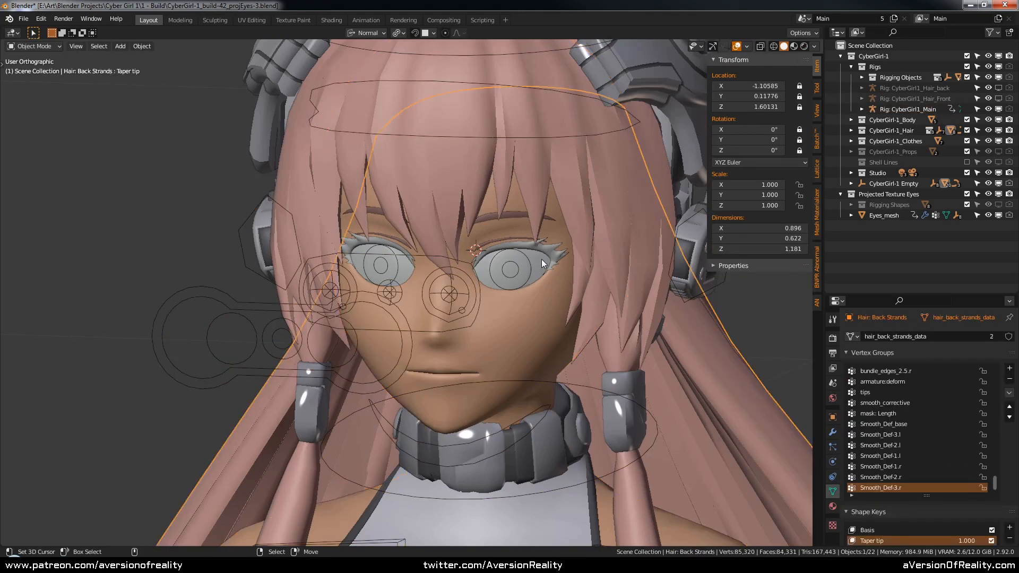
click(832, 431)
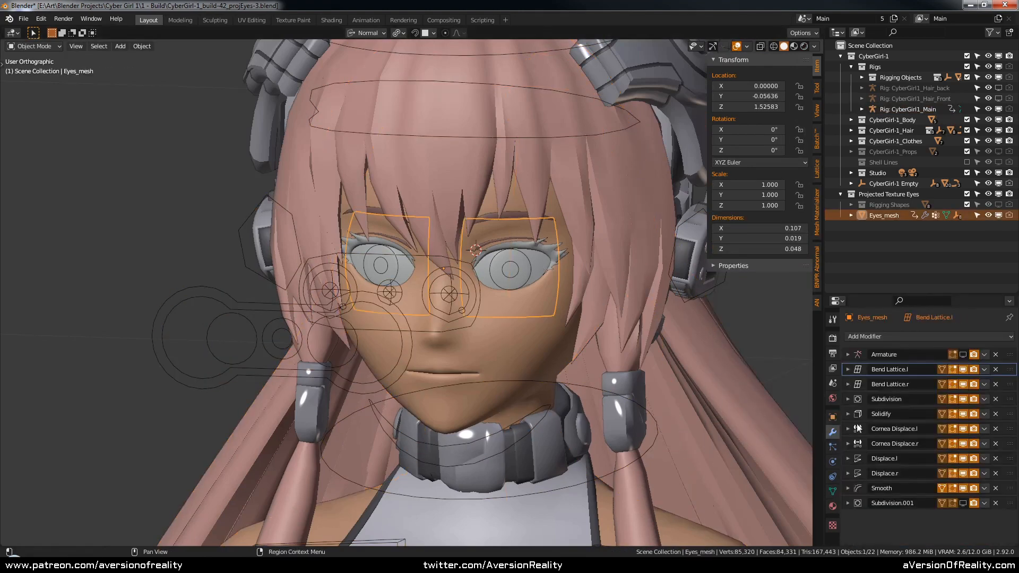
click(848, 354)
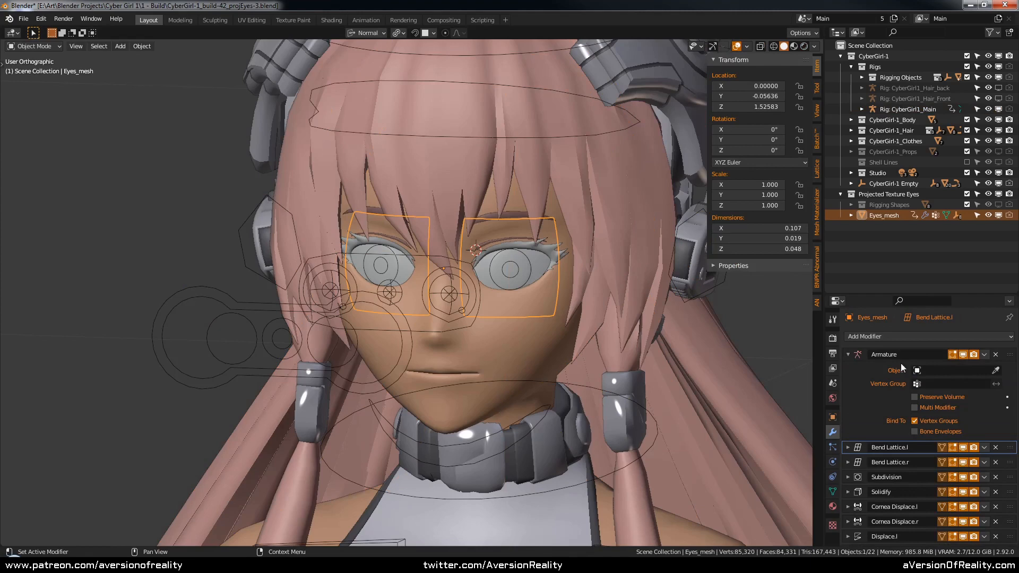
click(996, 371)
click(228, 298)
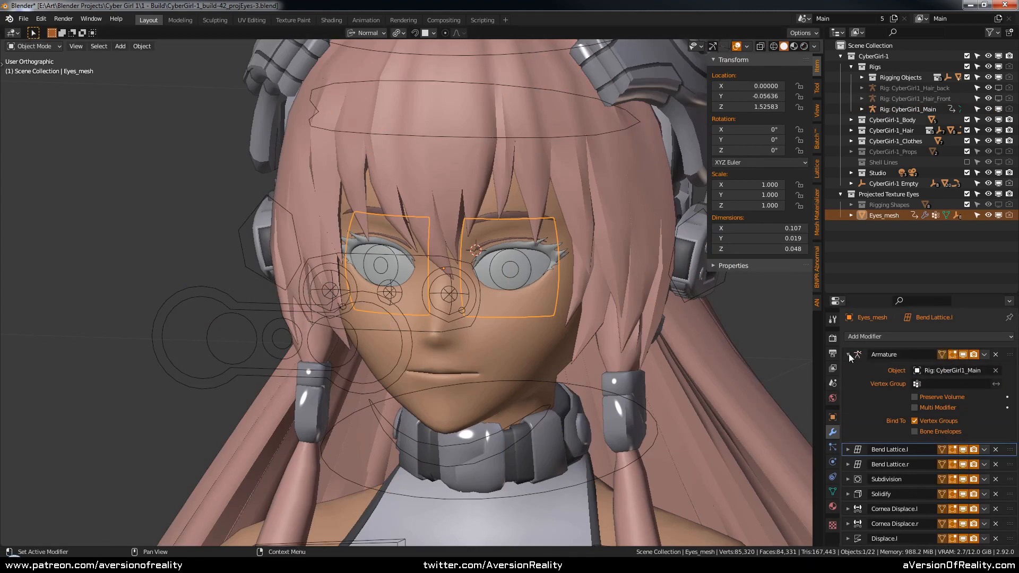
click(848, 355)
Step: Return the main rig to Pose Mode and test the neck bone with a cancelled trial rotation
click(658, 416)
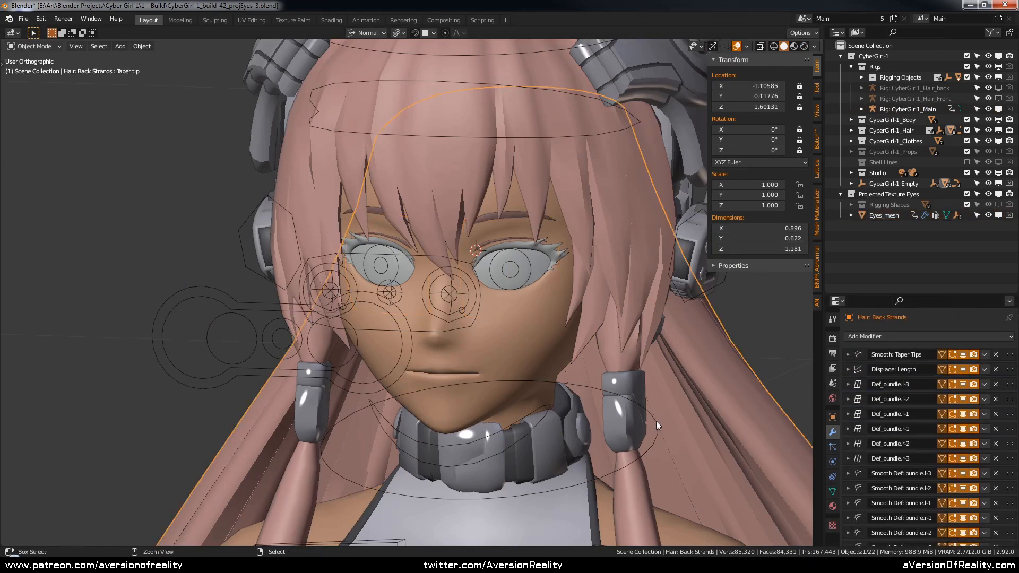
key(ctrl+Tab)
click(655, 420)
key(r)
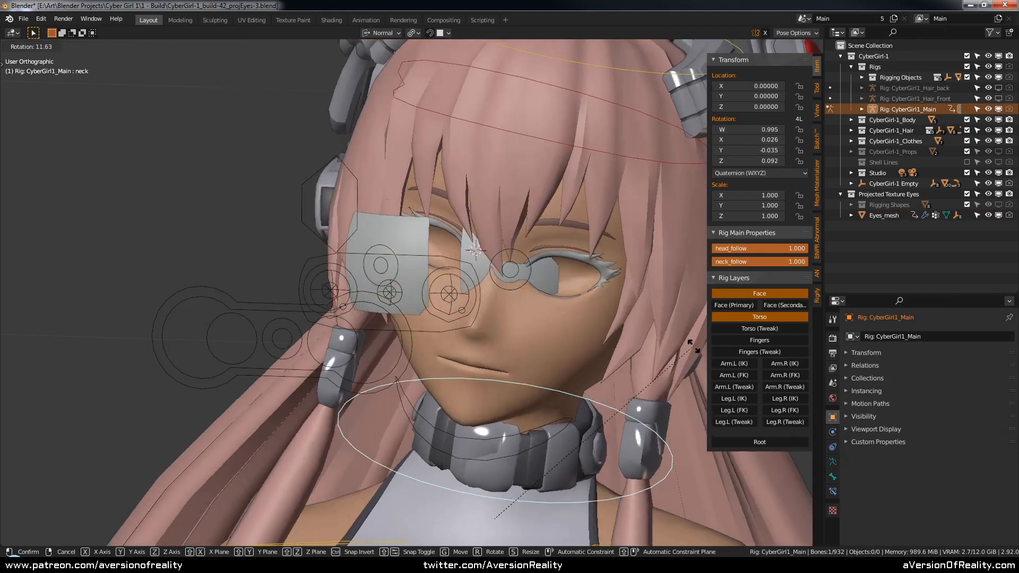
right_click(693, 346)
Step: Select the eye_control bone and show bone layer 23 of the main rig alongside Face and Torso
middle_drag(584, 237, 342, 246)
right_click(340, 248)
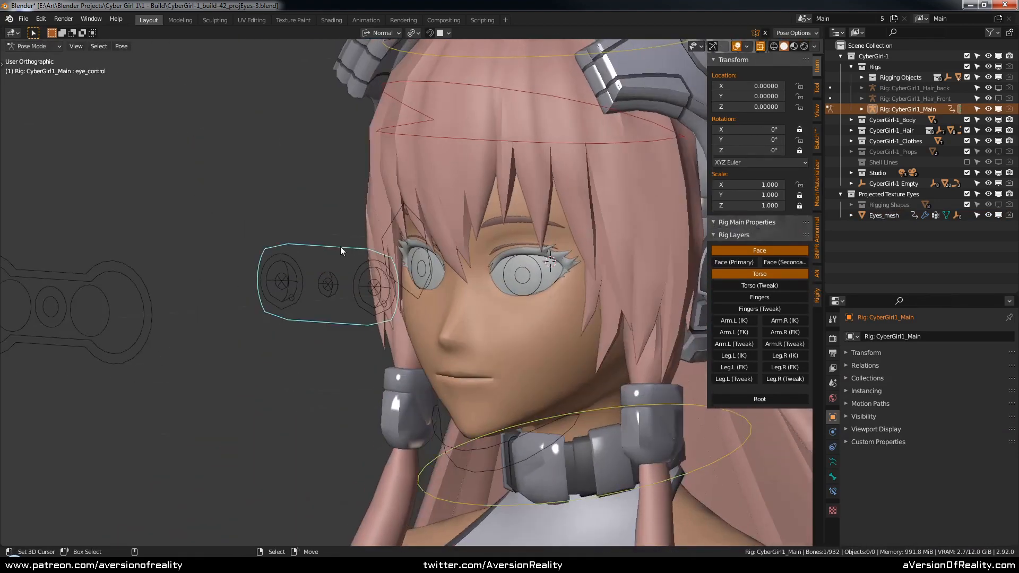
click(832, 461)
shift+click(910, 401)
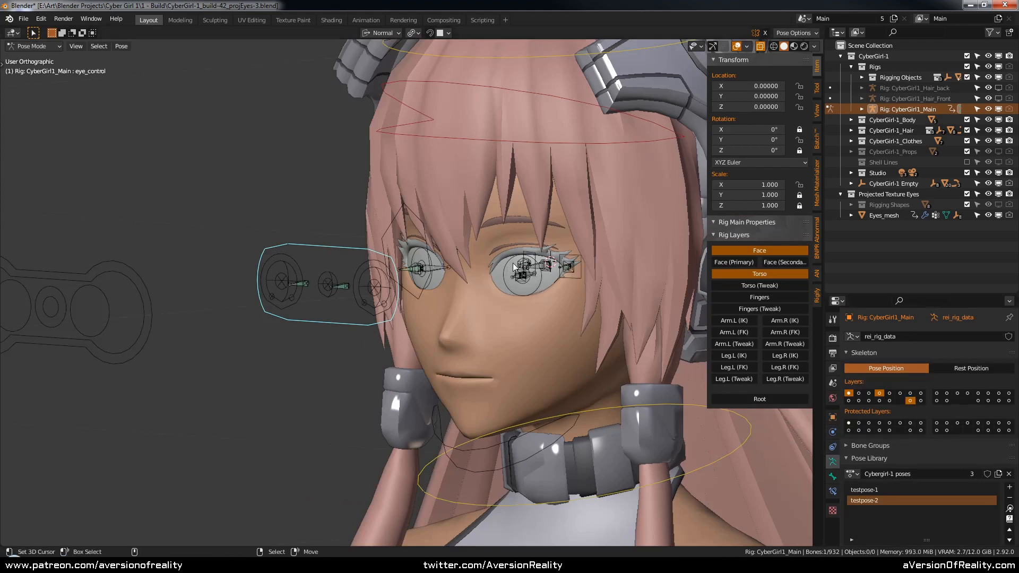
Step: Show bone layer 30 of the main rig and select the DEF-spine.006 head deform bone
middle_drag(590, 155, 712, 304)
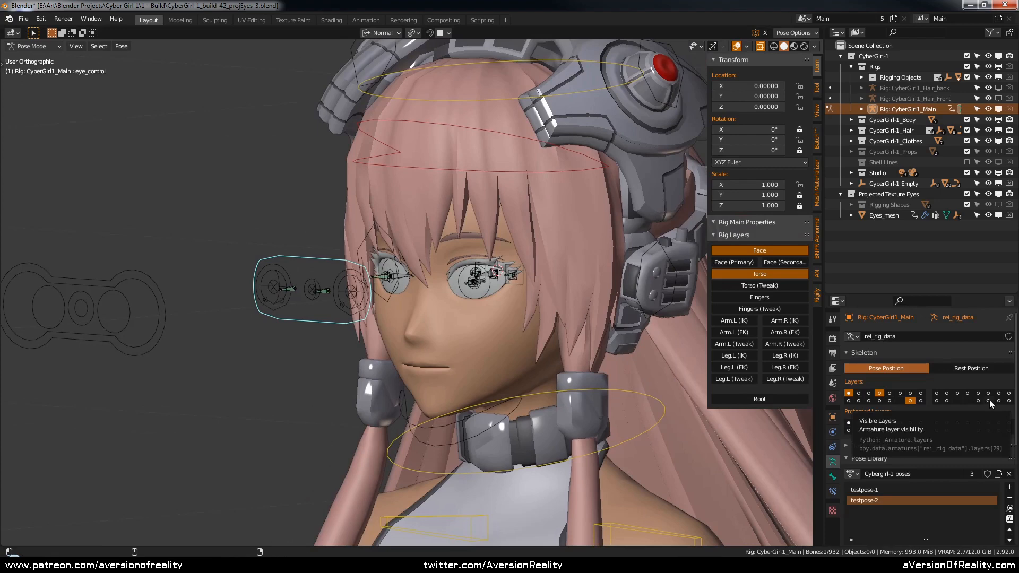
shift+click(989, 401)
shift+middle_drag(602, 281, 623, 300)
click(531, 246)
middle_drag(550, 246, 496, 241)
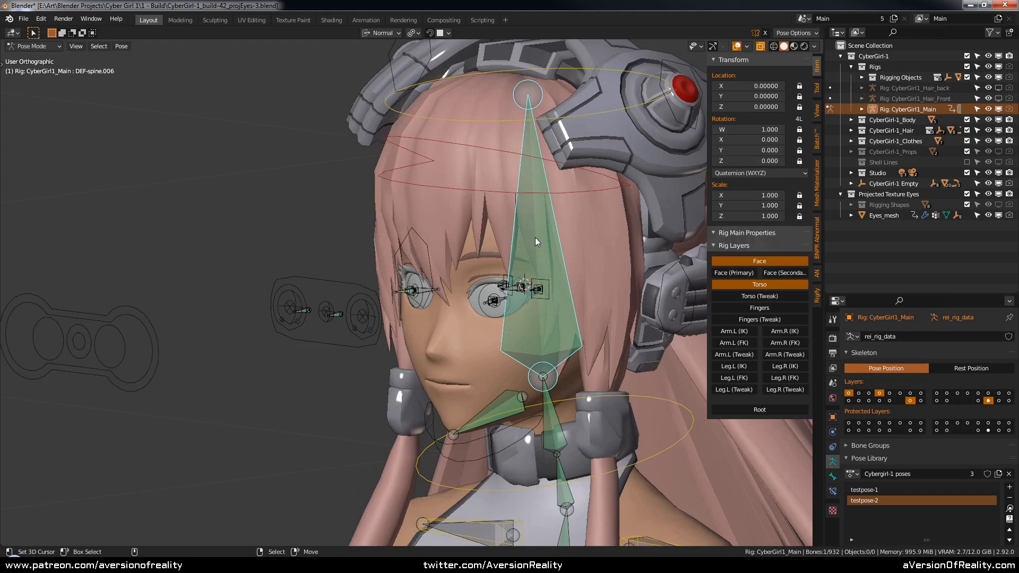
mouse_move(571, 239)
middle_down()
mouse_move(556, 220)
mouse_move(581, 224)
middle_up()
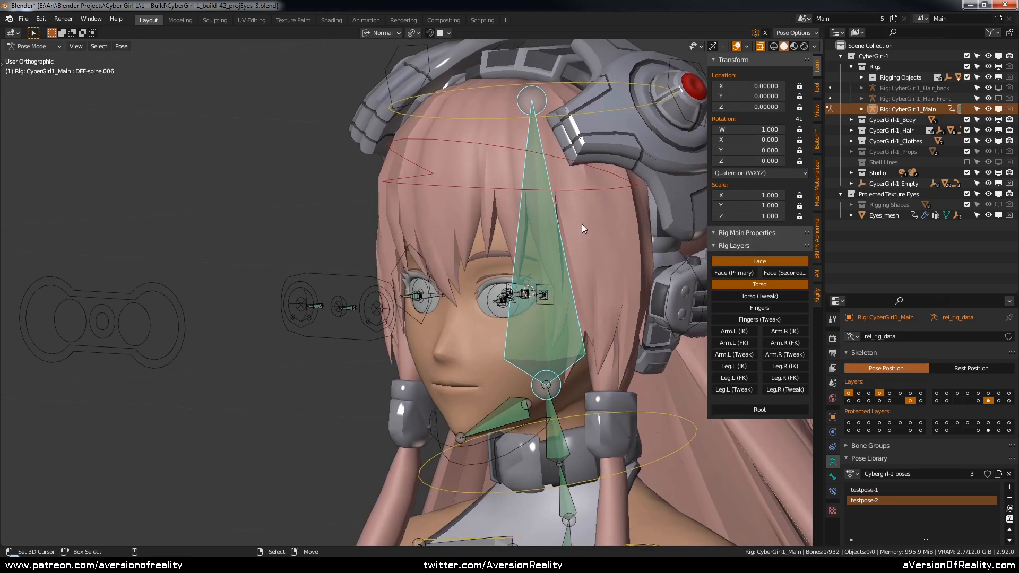
middle_drag(606, 288, 555, 240)
middle_drag(616, 246, 546, 219)
Step: In Edit Mode, parent the eye rig's small central root bone to DEF-spine.006 with Keep Offset, and return to Pose Mode
scroll(579, 229, up, 4)
scroll(492, 304, up, 3)
click(475, 294)
scroll(474, 295, down, 3)
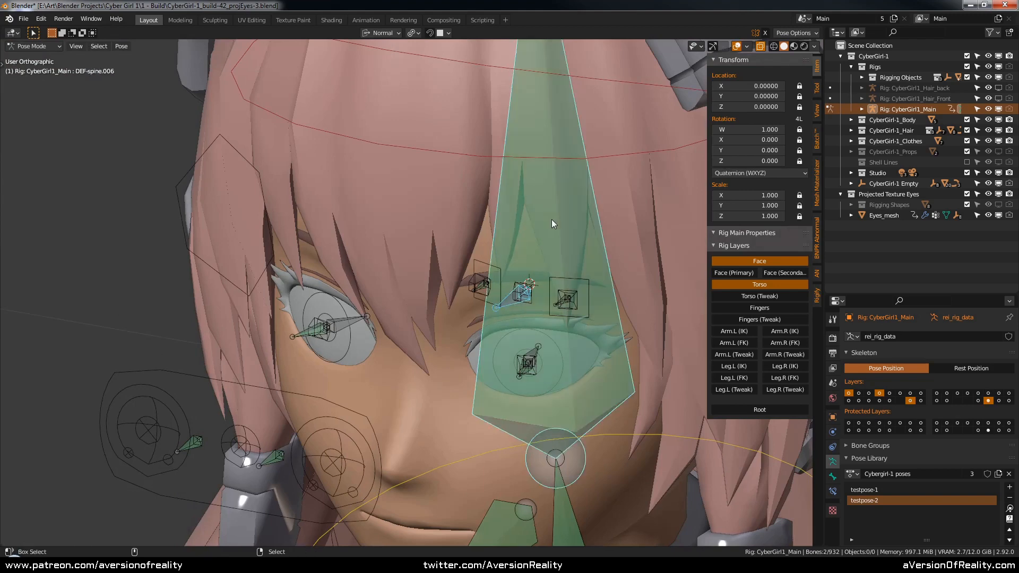
key(Tab)
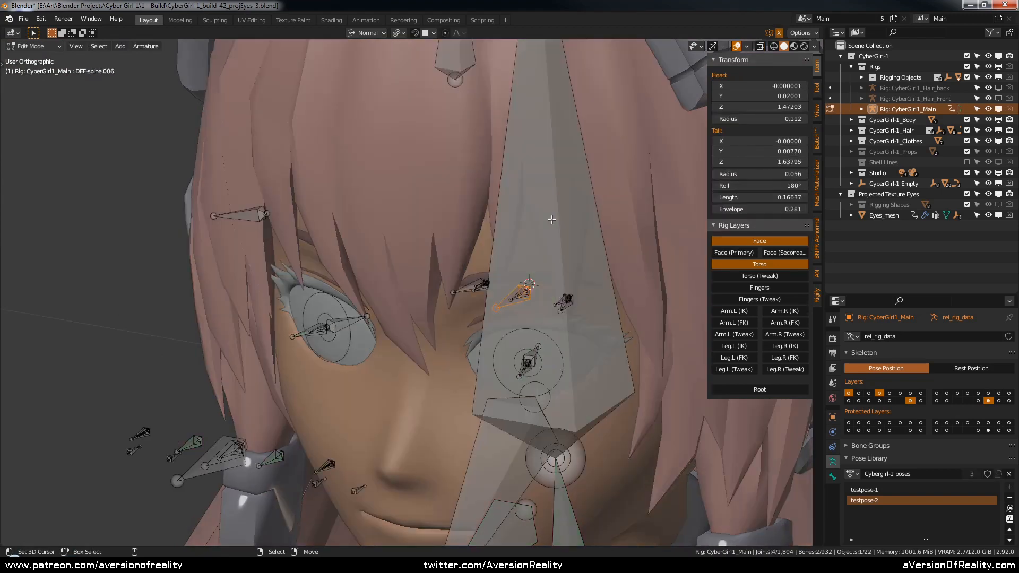
key(ctrl+p)
click(532, 231)
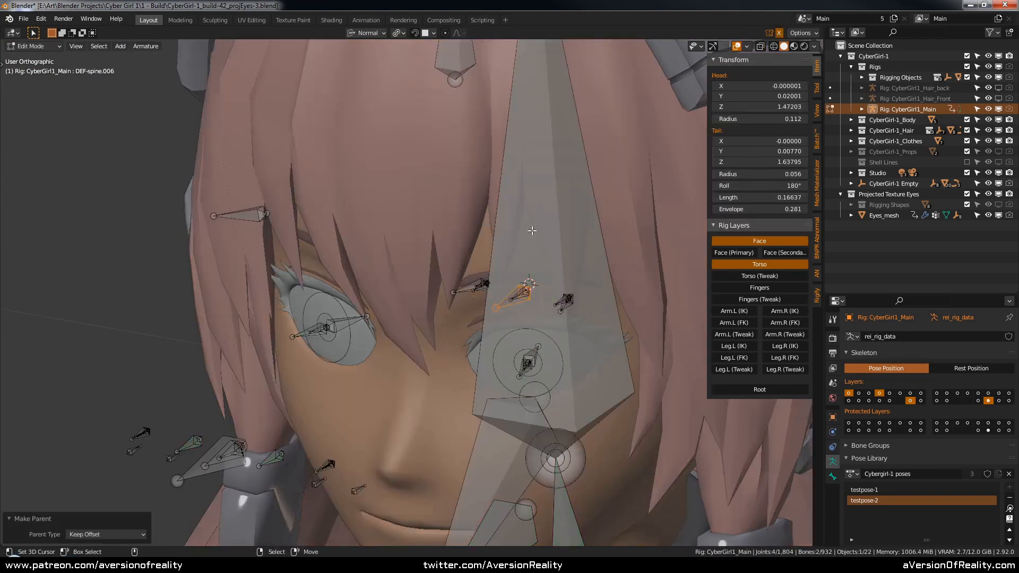
key(Tab)
Step: Test the head control bone with trial rotations about its X axis, cancelling or undoing each, to check the eye controls
scroll(534, 237, down, 4)
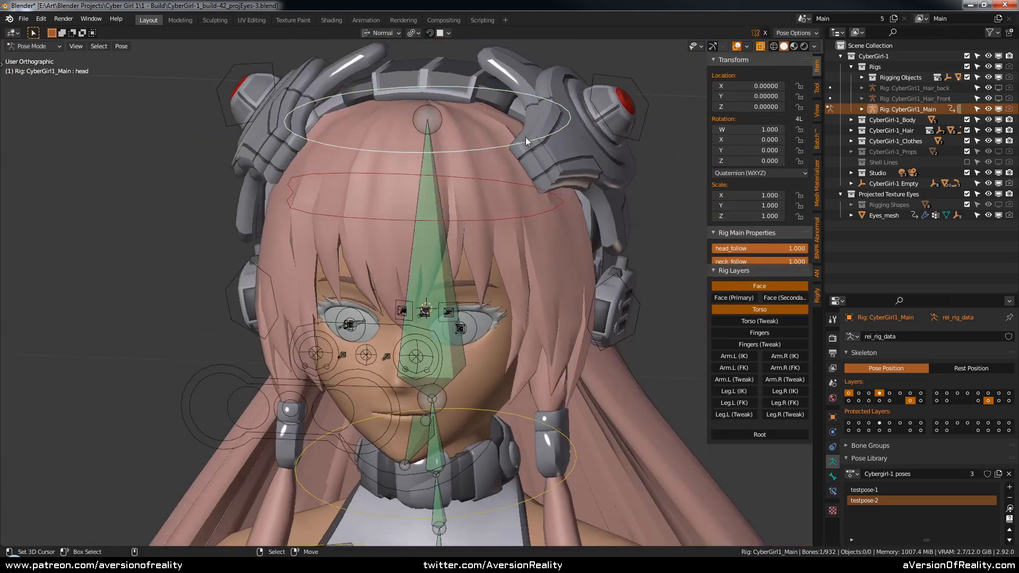
key(r)
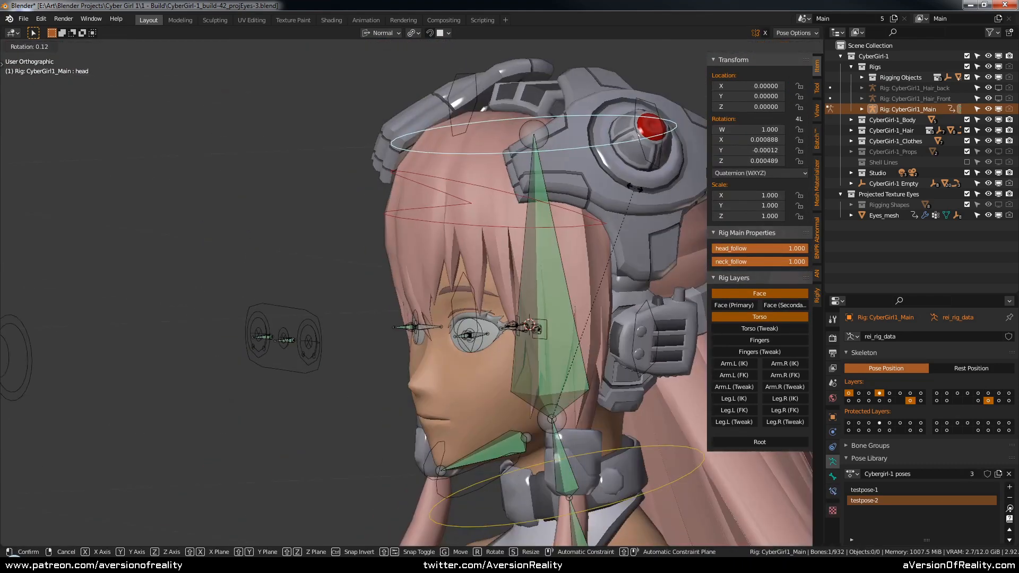
key(x)
key(x)
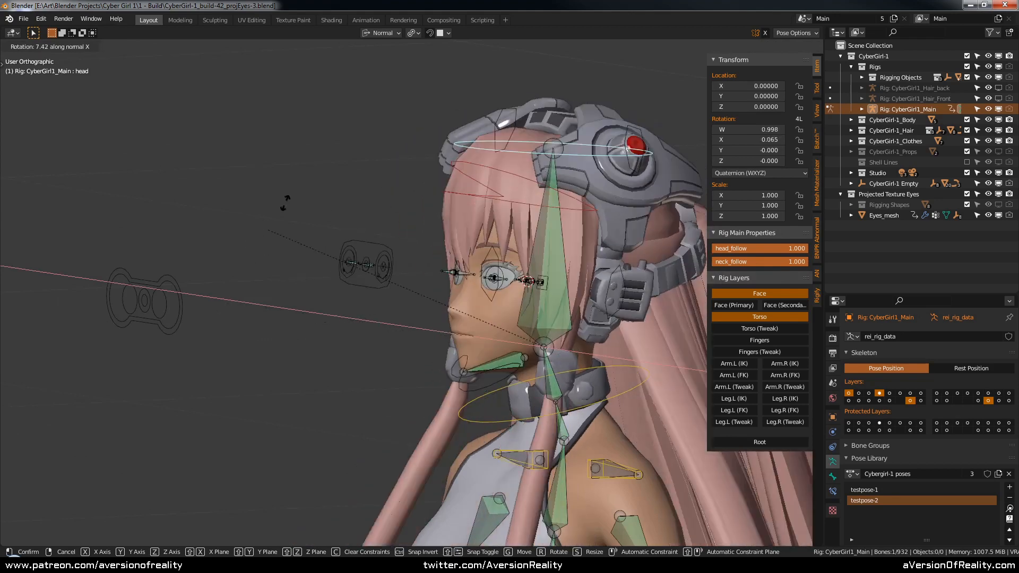
right_click(295, 194)
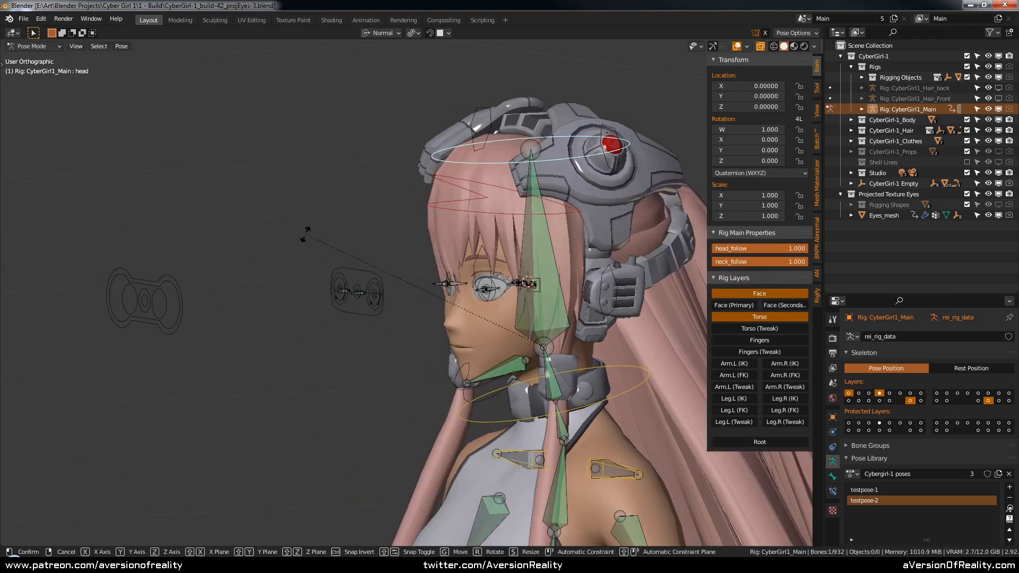
key(r)
key(x)
click(401, 204)
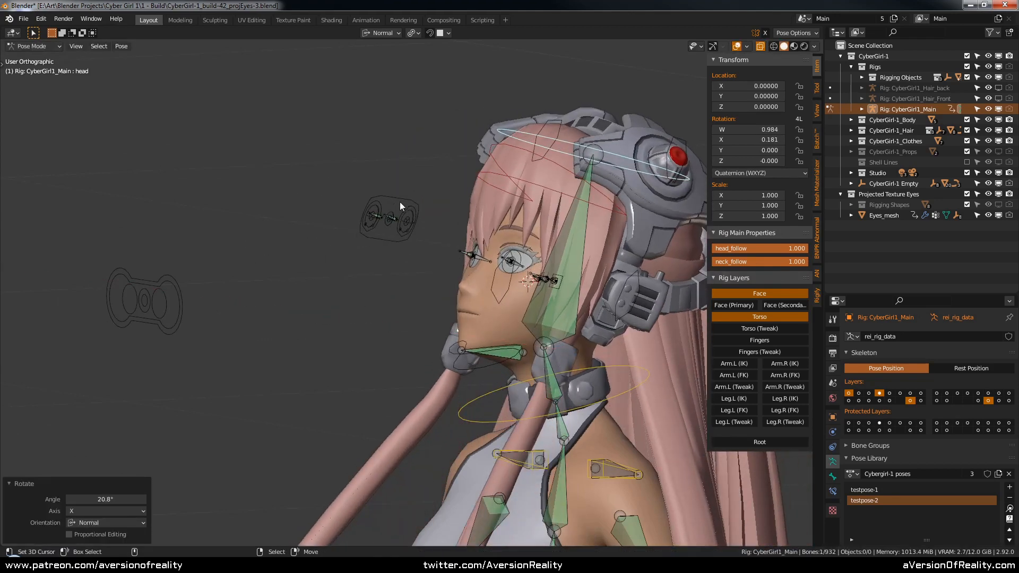
key(ctrl+z)
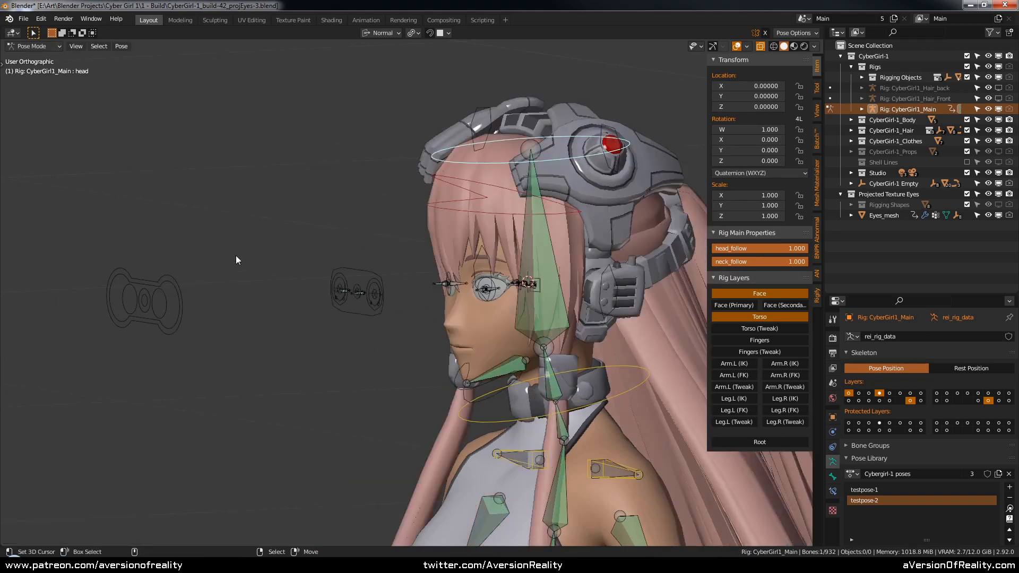
key(r)
right_click(296, 164)
Step: Set eyes_follow of the eyes control to 1.000 and tilt the head bone about its X axis
click(178, 281)
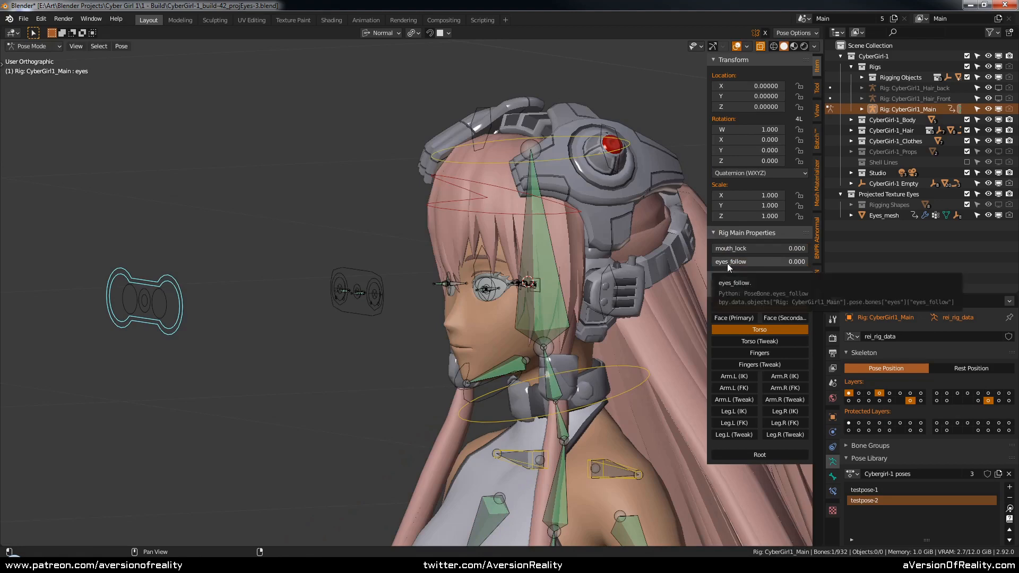
drag(727, 263, 811, 263)
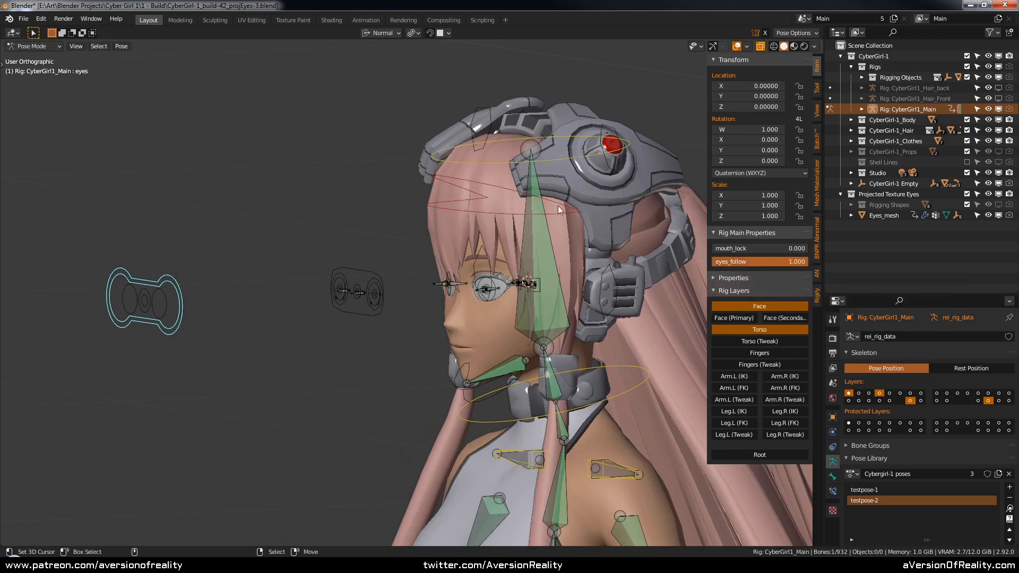
click(494, 166)
key(r)
key(x)
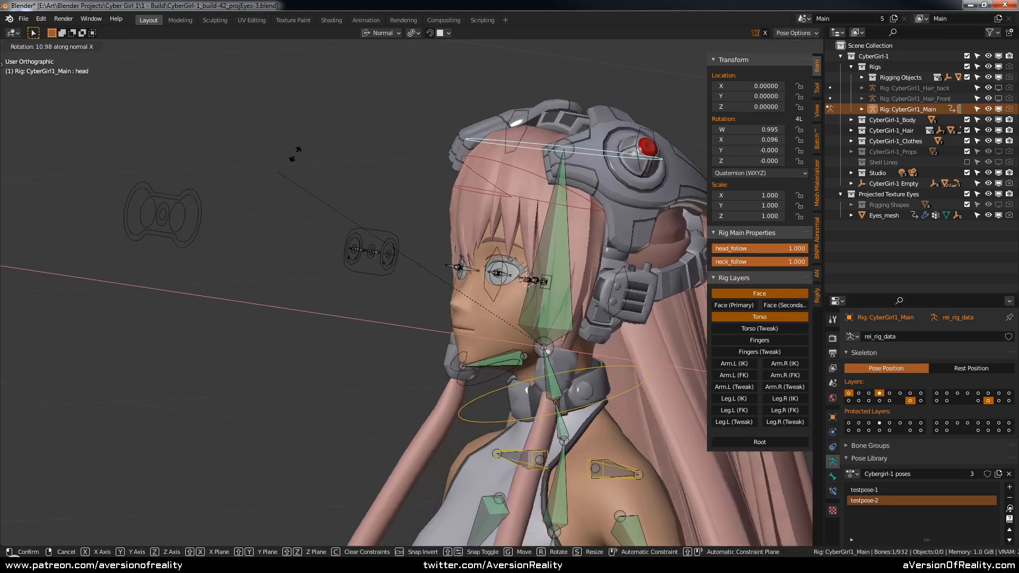
click(217, 158)
Step: Reselect the eyes control and set its eyes_follow property to 0.000
click(176, 177)
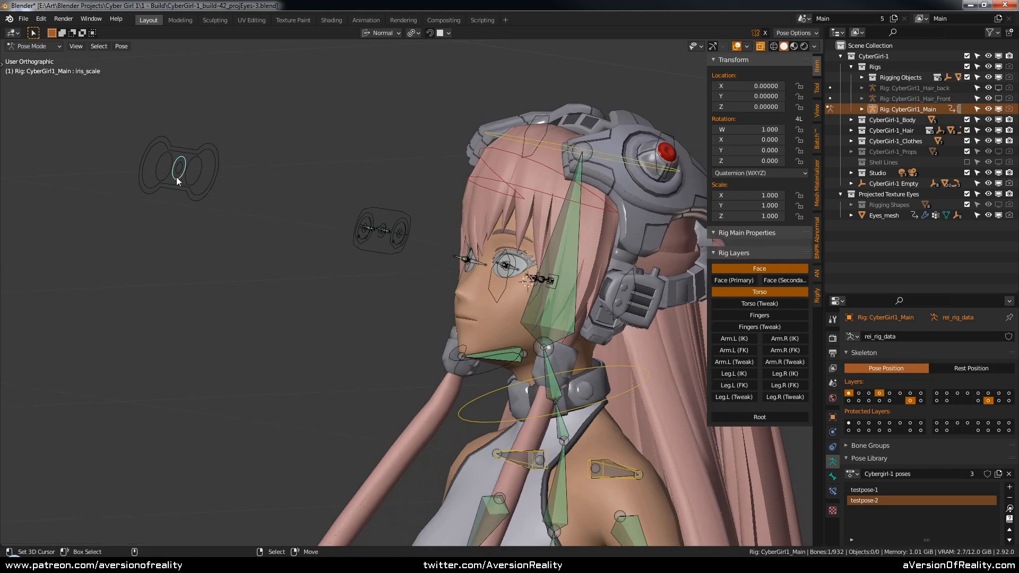
click(202, 190)
drag(791, 264, 703, 264)
Step: Test the head bone by rotating it -31.4° about its Y axis, inspect the eyes, and clear the bone's rotation
click(505, 135)
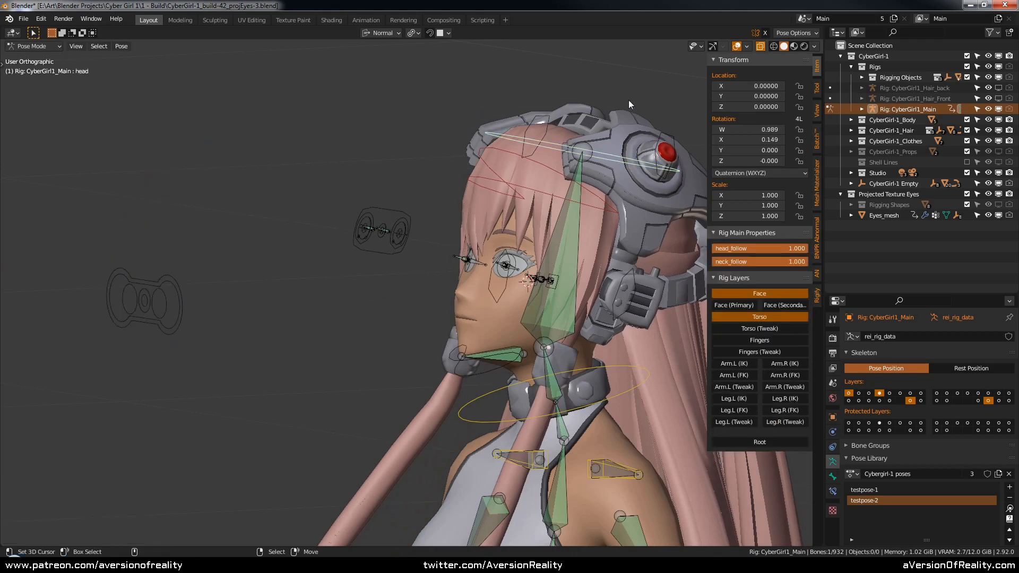
key(r)
key(y)
key(y)
click(488, 86)
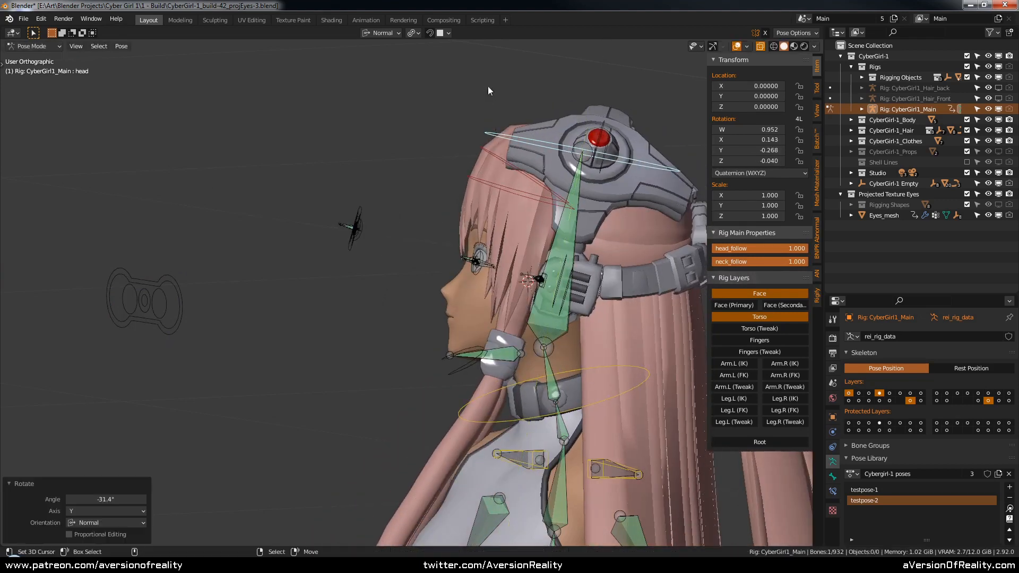
middle_drag(488, 86, 556, 254)
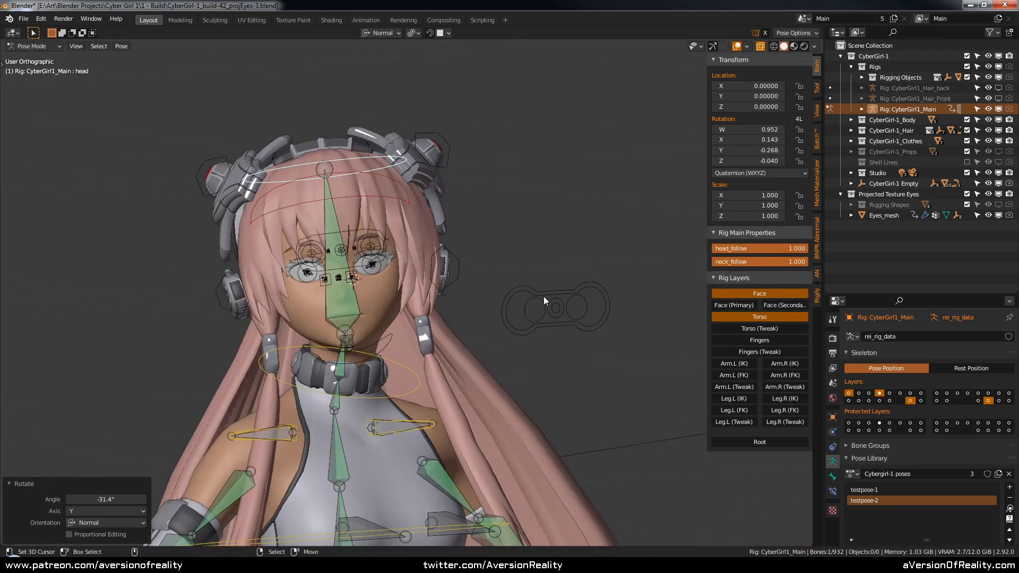
middle_drag(569, 298, 571, 218)
key(alt+r)
scroll(584, 207, up, 3)
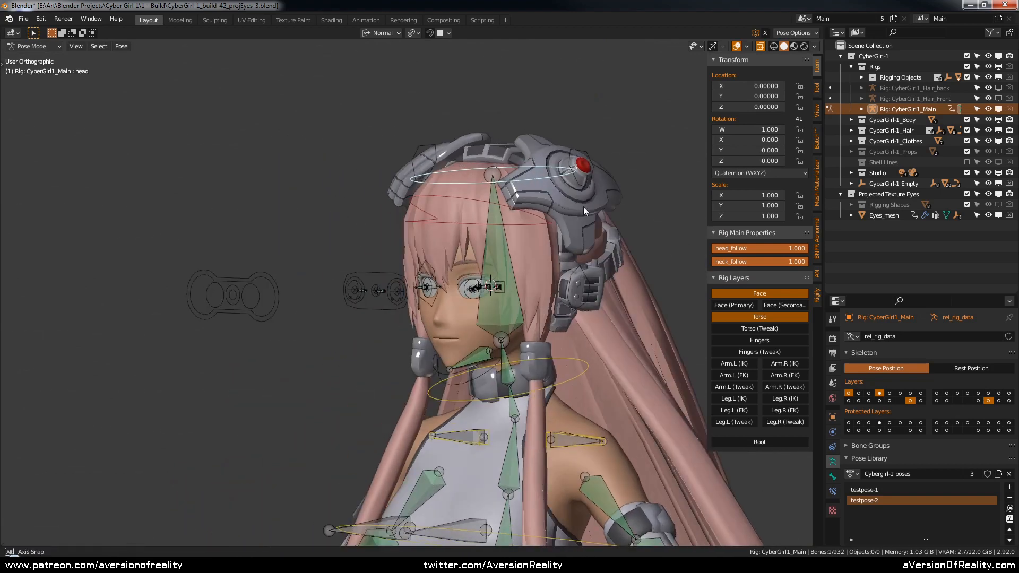
Step: Select the eye_tracker_follow bone and hide bone layer 30 of the main rig
click(377, 262)
middle_drag(384, 258, 409, 269)
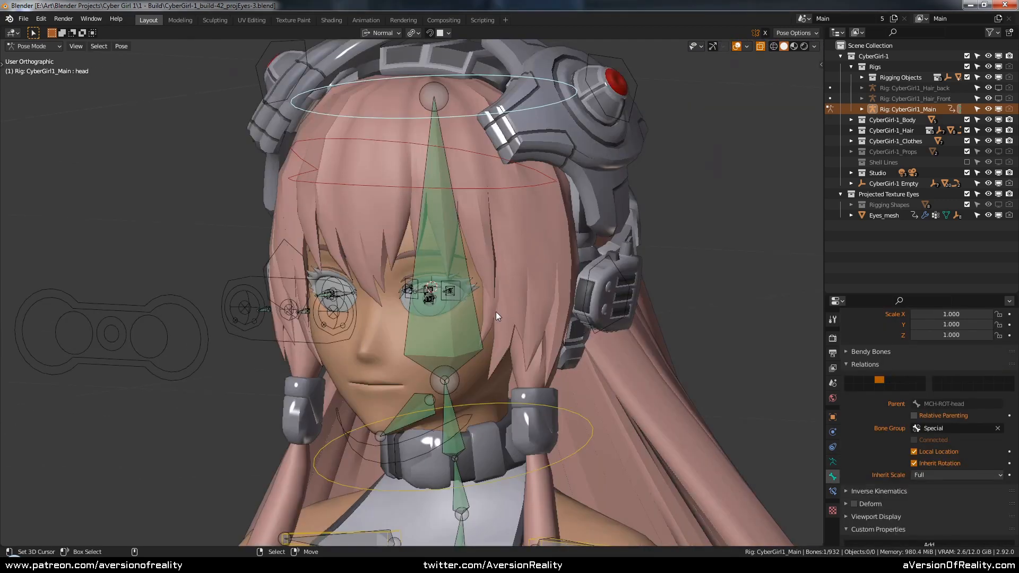
scroll(496, 311, up, 4)
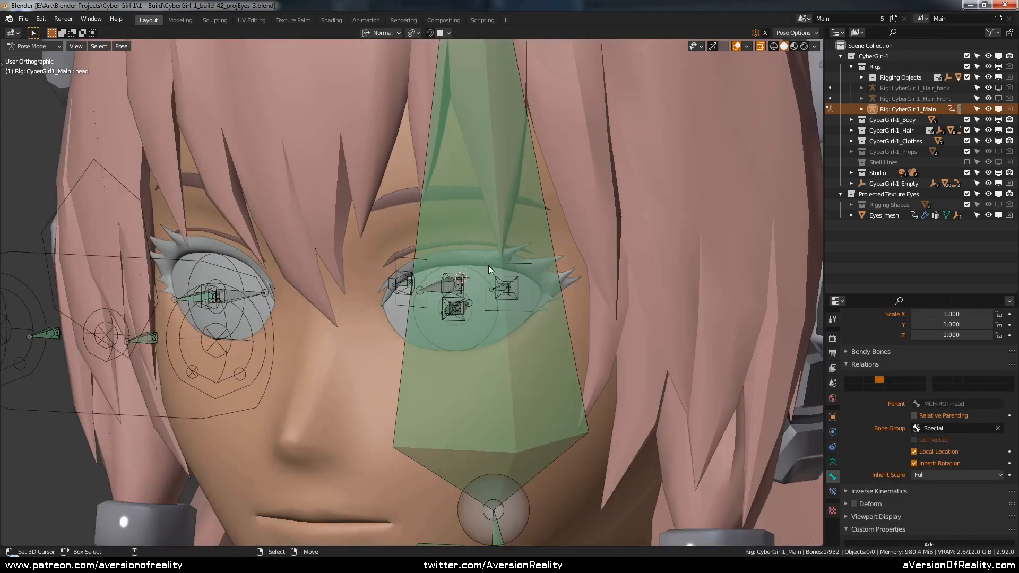
click(460, 278)
click(461, 279)
middle_drag(460, 278, 503, 269)
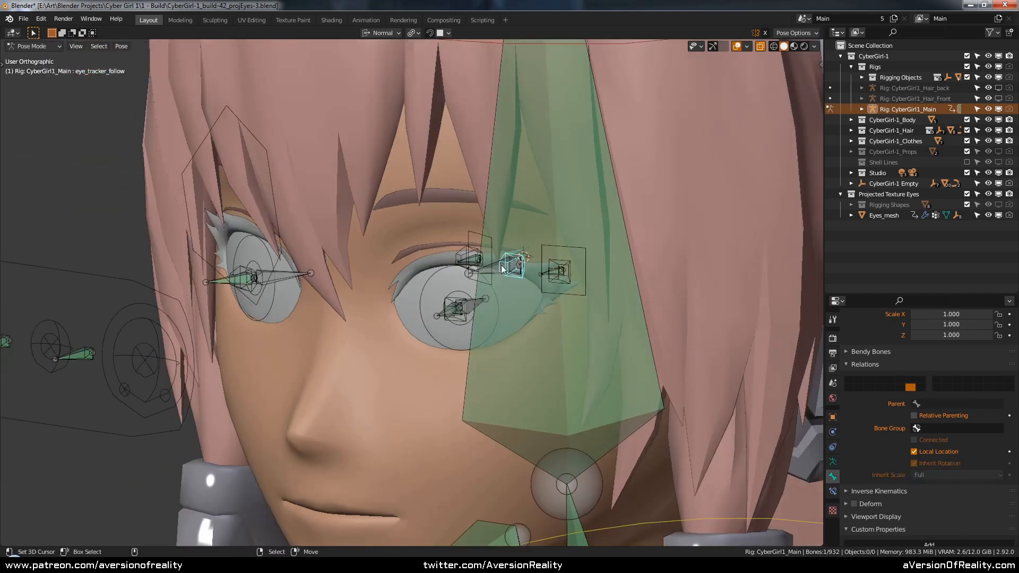
click(833, 461)
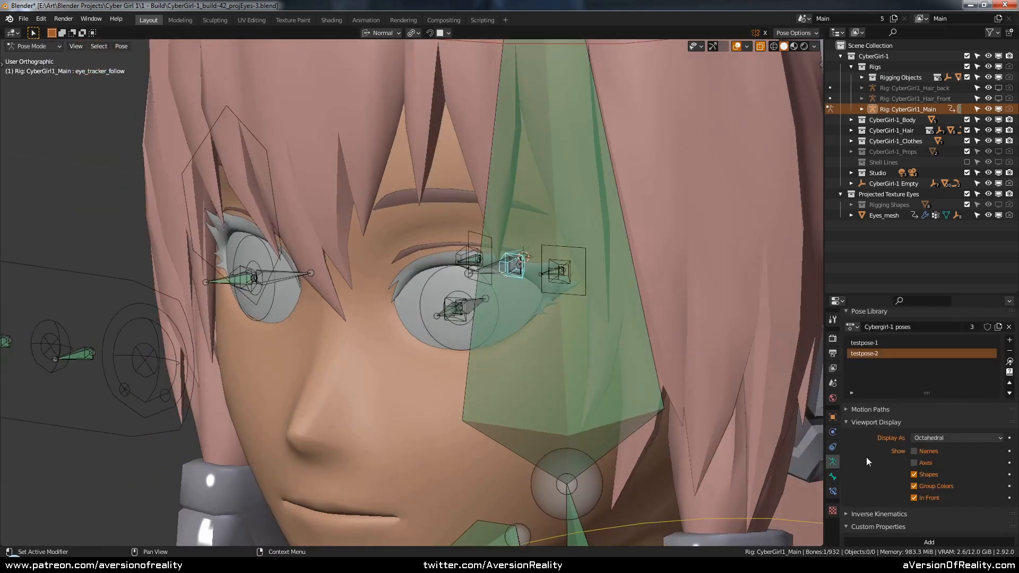
scroll(894, 456, up, 6)
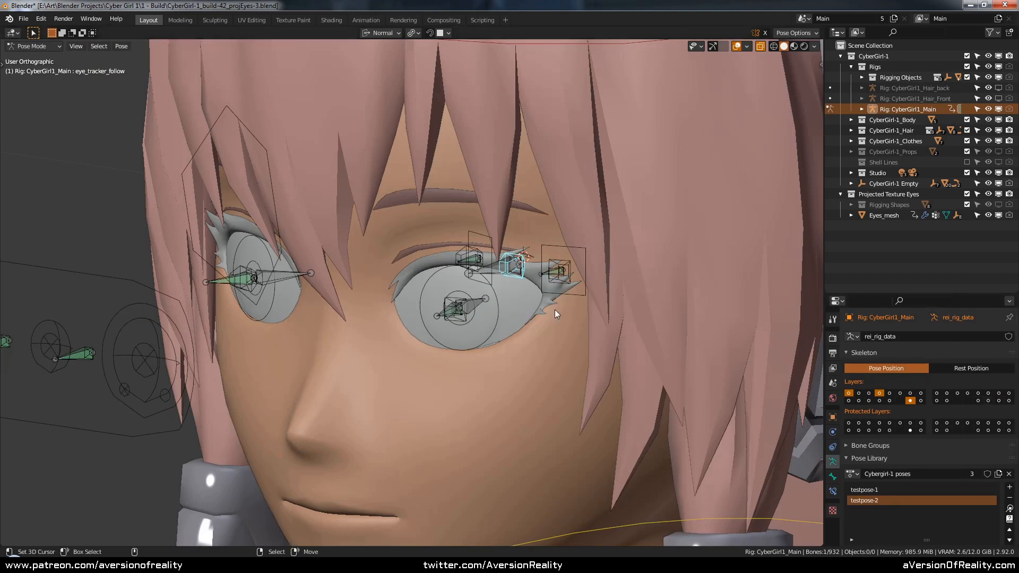
middle_drag(555, 310, 598, 309)
scroll(598, 309, down, 4)
scroll(497, 312, up, 2)
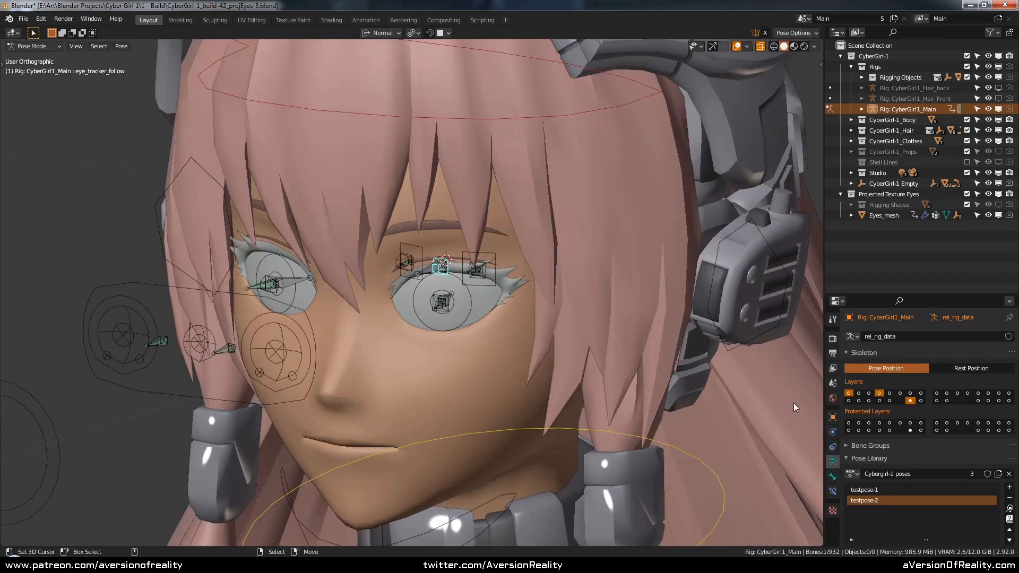
Step: Disable the Copy Rotation and Copy Location constraints of the eye_tracker_follow bone
click(832, 491)
click(980, 368)
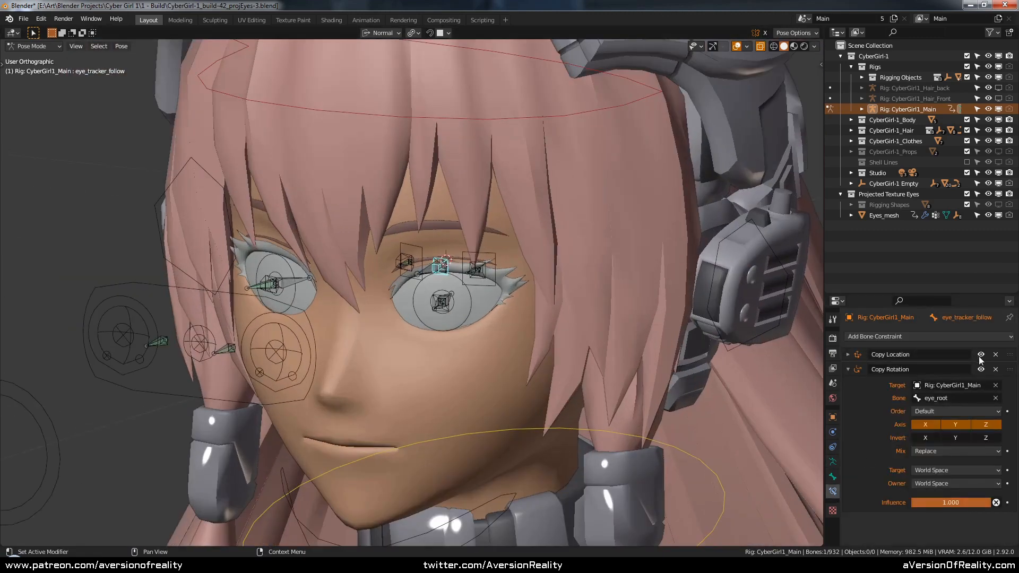
shift+middle_drag(705, 356, 737, 342)
click(980, 369)
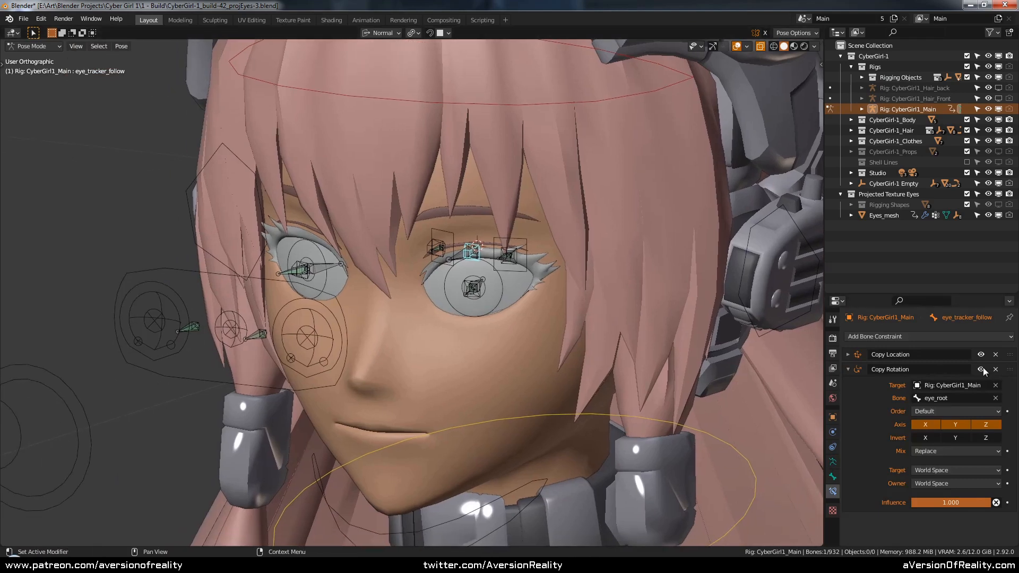
click(981, 354)
Step: Test the head bone with a 17.1° rotation about its X axis, check the eye controls, and undo the rotation
scroll(512, 299, down, 4)
click(503, 162)
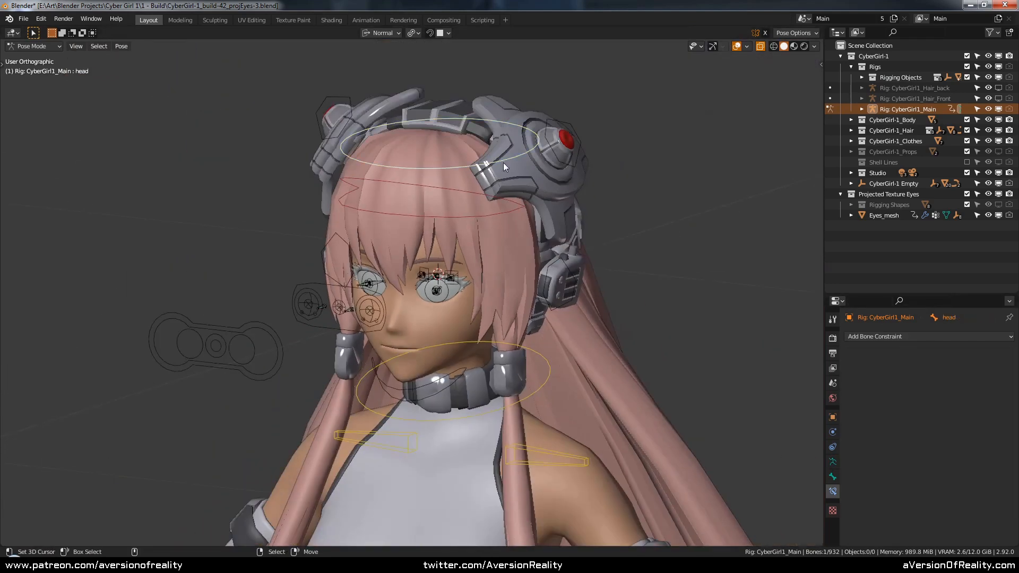
key(r)
key(x)
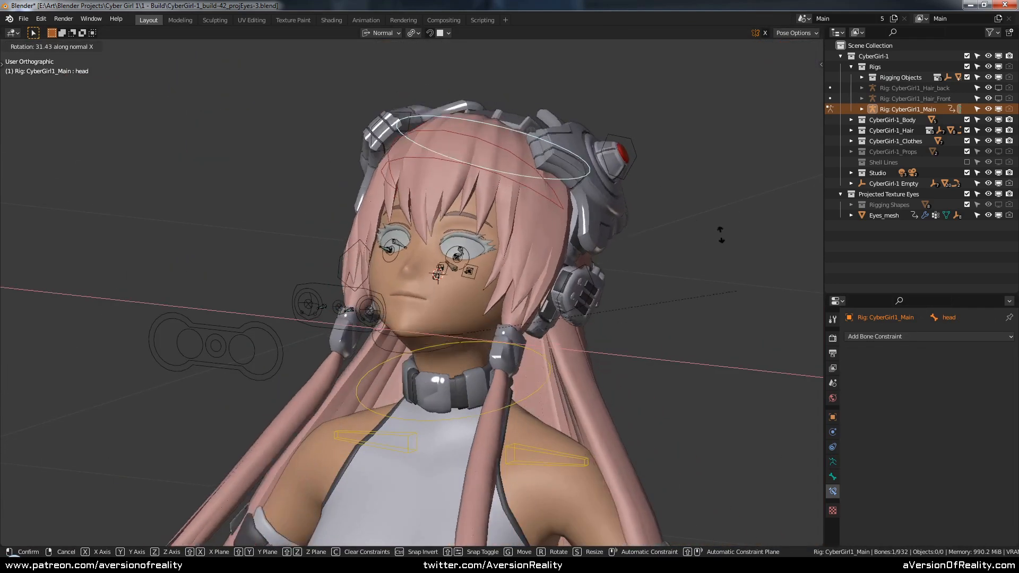
click(667, 261)
middle_drag(667, 261, 722, 247)
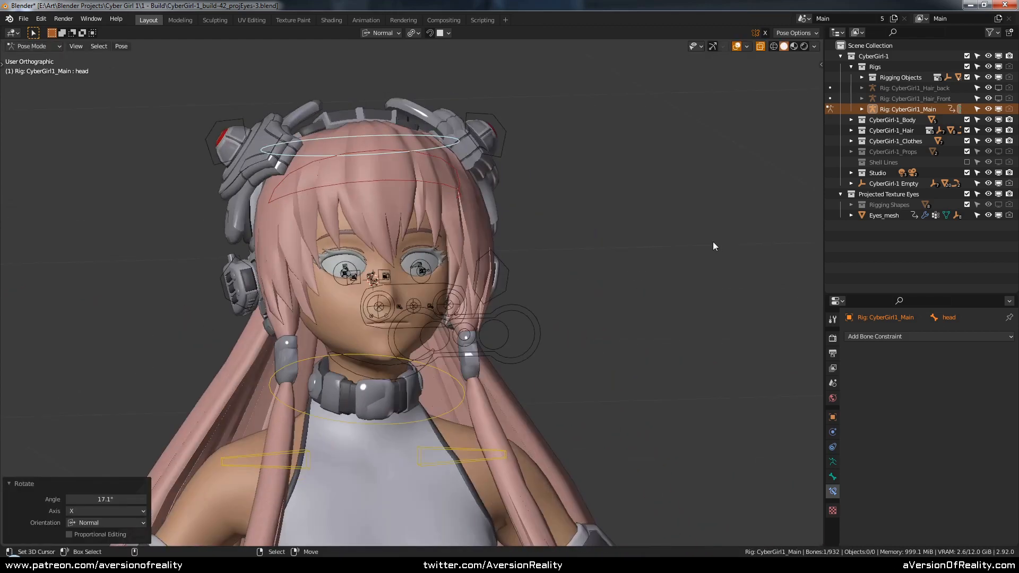
key(ctrl+z)
Step: Test the head bone with a -46.8° rotation about its Y axis, and undo the rotation
key(KP_1)
middle_drag(705, 196, 667, 137)
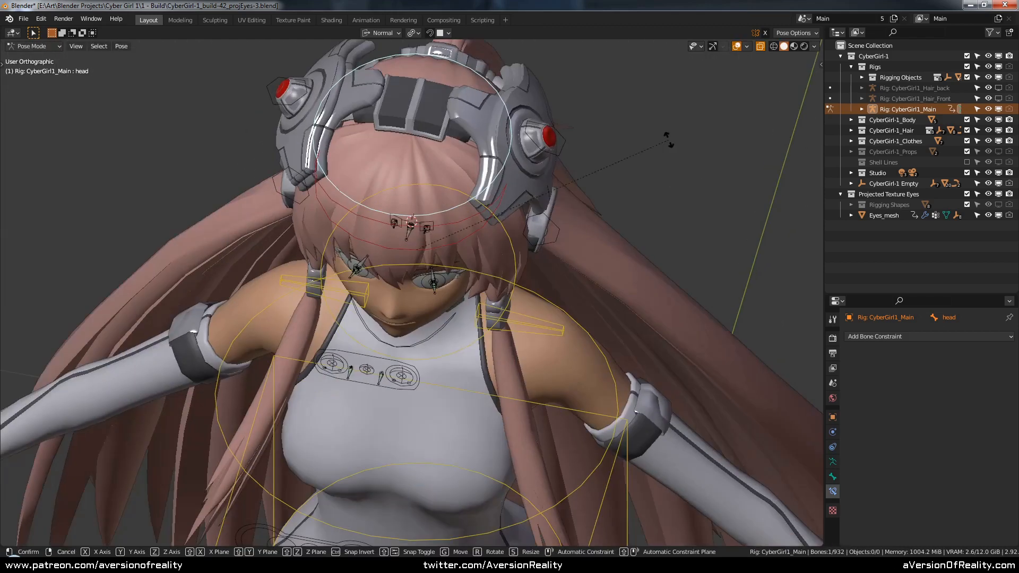
key(r)
key(y)
click(370, 357)
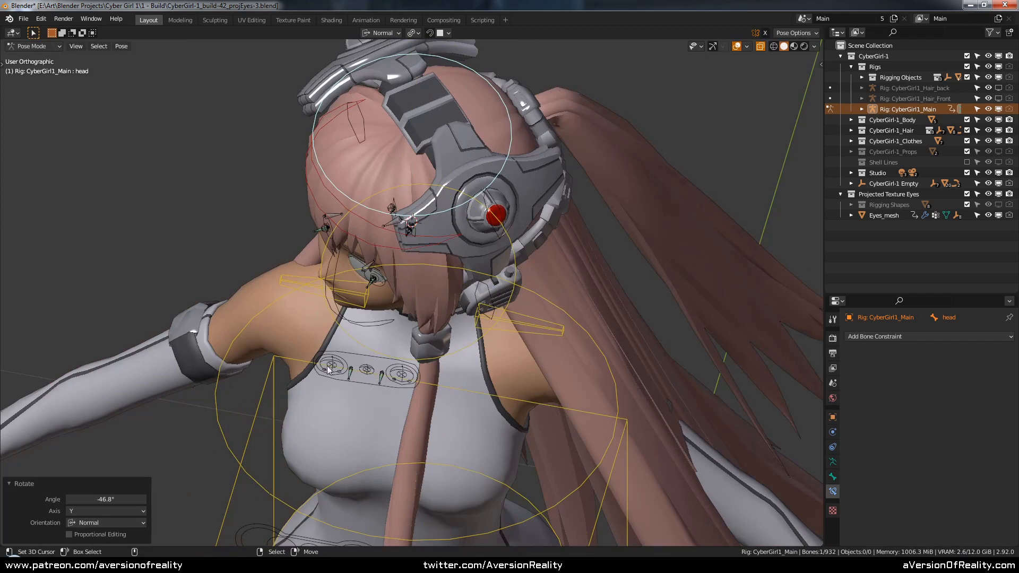
key(ctrl+z)
middle_drag(664, 298, 509, 258)
scroll(311, 283, up, 1)
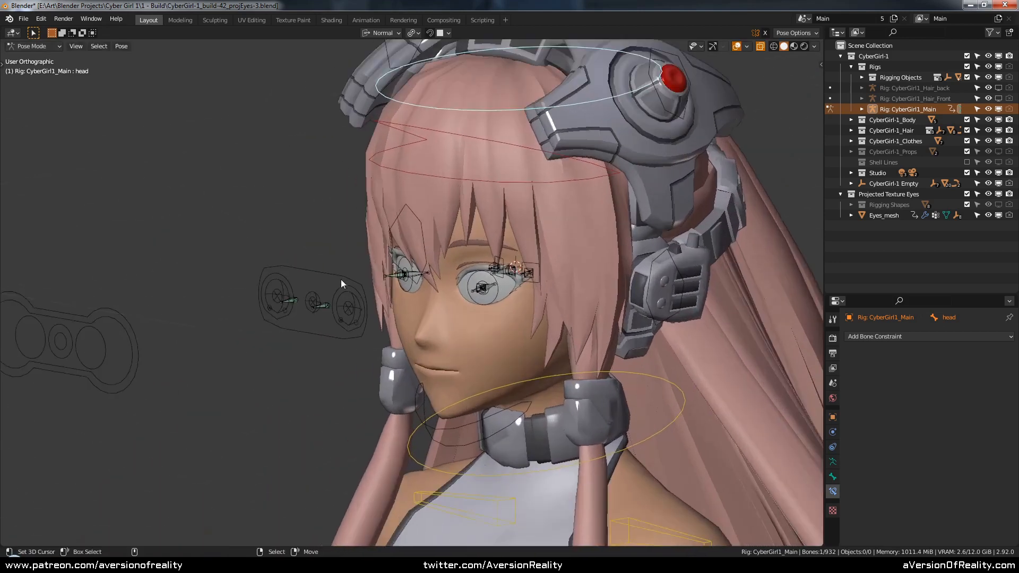
shift+middle_drag(477, 300, 447, 292)
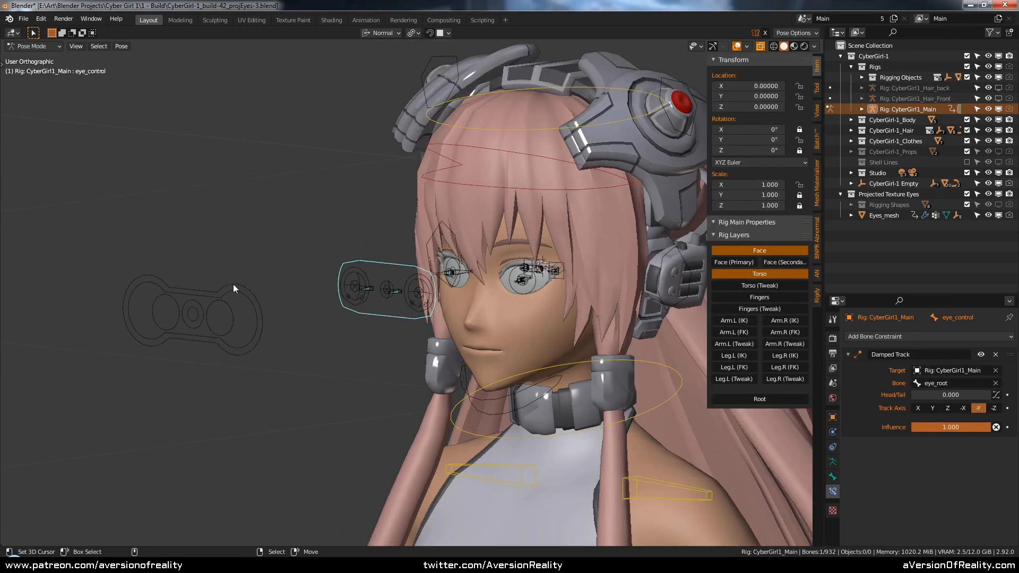
Step: Examine the Rig Main Properties of the eyes, neck, torso and chest bones in turn, and reselect the eyes bone
click(233, 285)
middle_drag(260, 274, 270, 265)
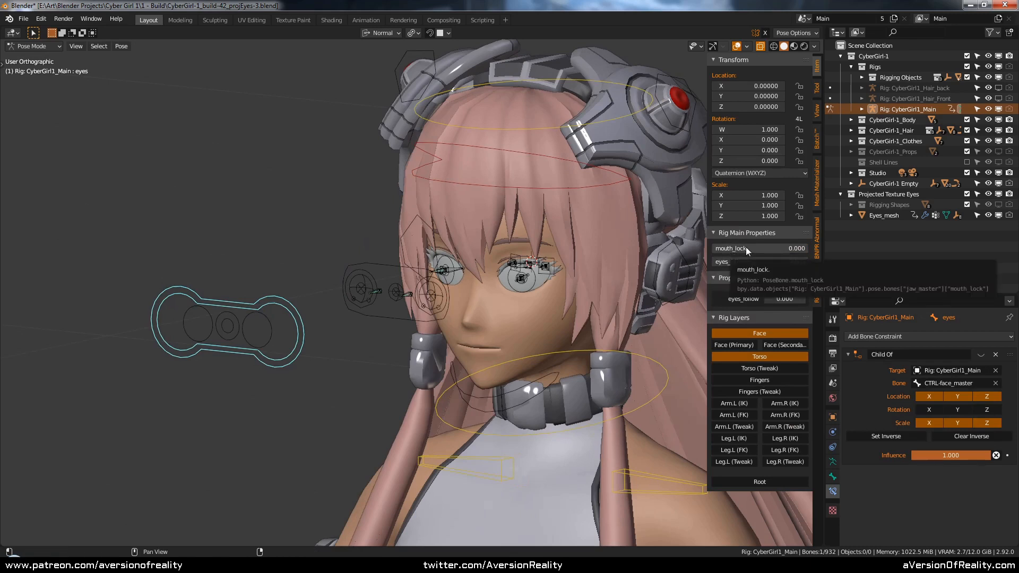
click(658, 391)
scroll(658, 392, down, 5)
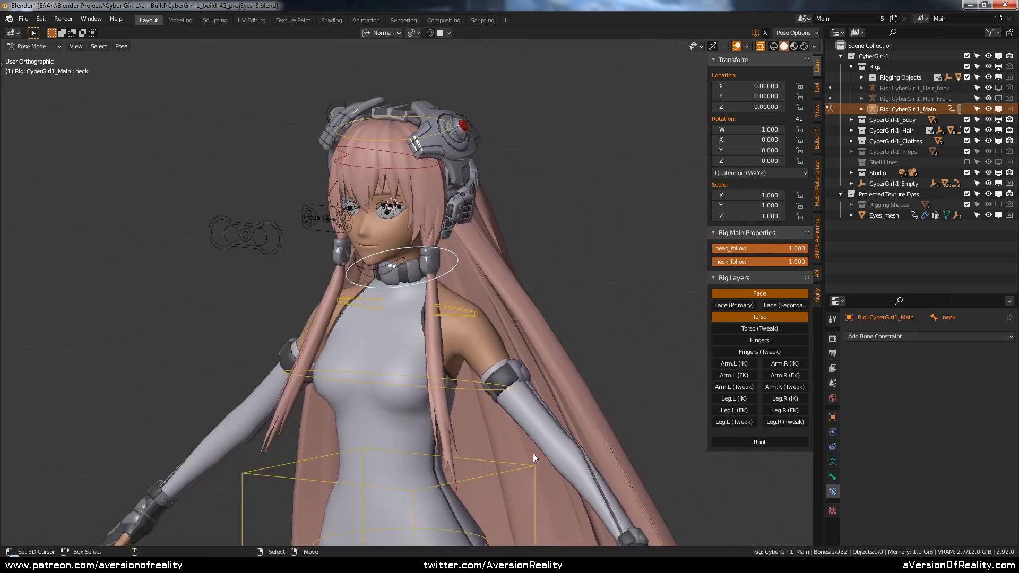
click(527, 468)
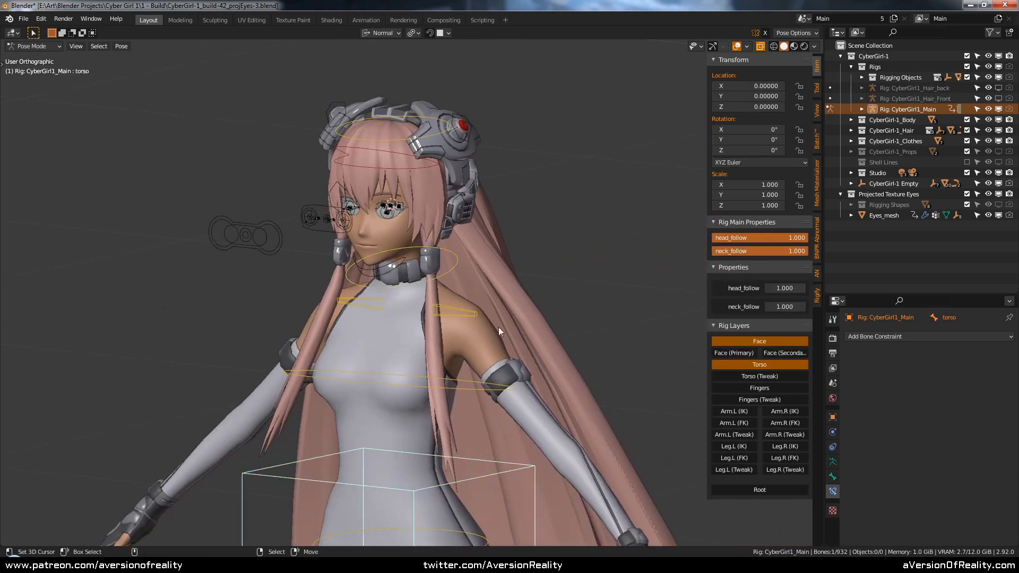
click(470, 313)
click(458, 376)
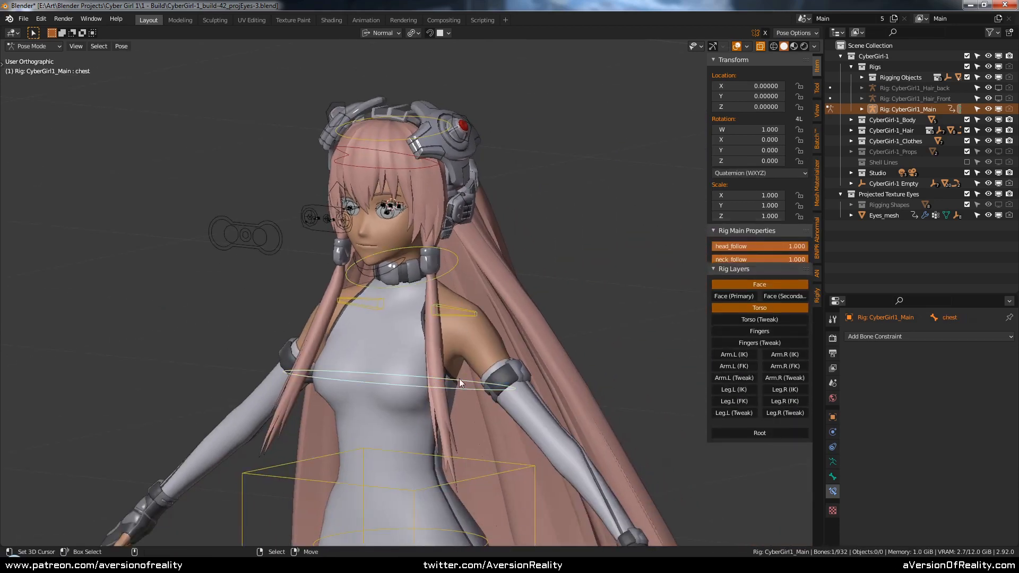
scroll(367, 307, up, 3)
click(284, 284)
scroll(384, 291, up, 1)
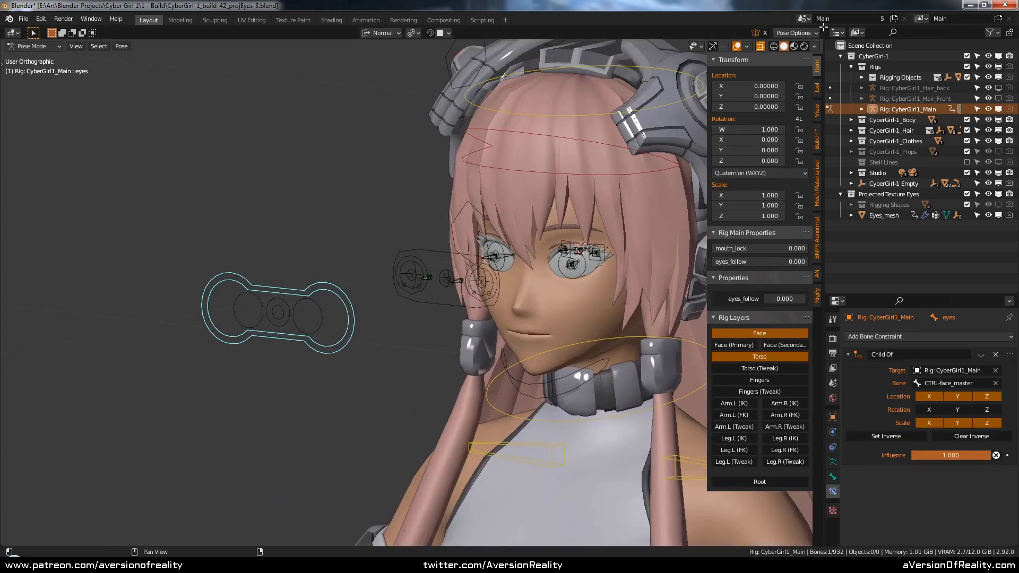
Step: View the CyberGirl1_rig_ui.py script in a Text Editor in a separate window, and close that window
shift+drag(823, 27, 809, 40)
click(18, 24)
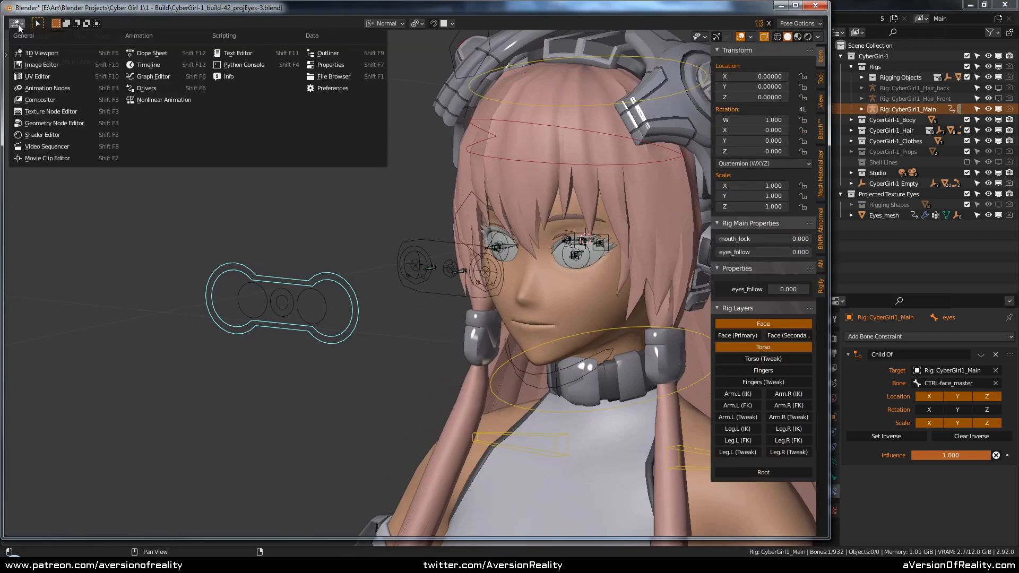
click(240, 53)
click(377, 24)
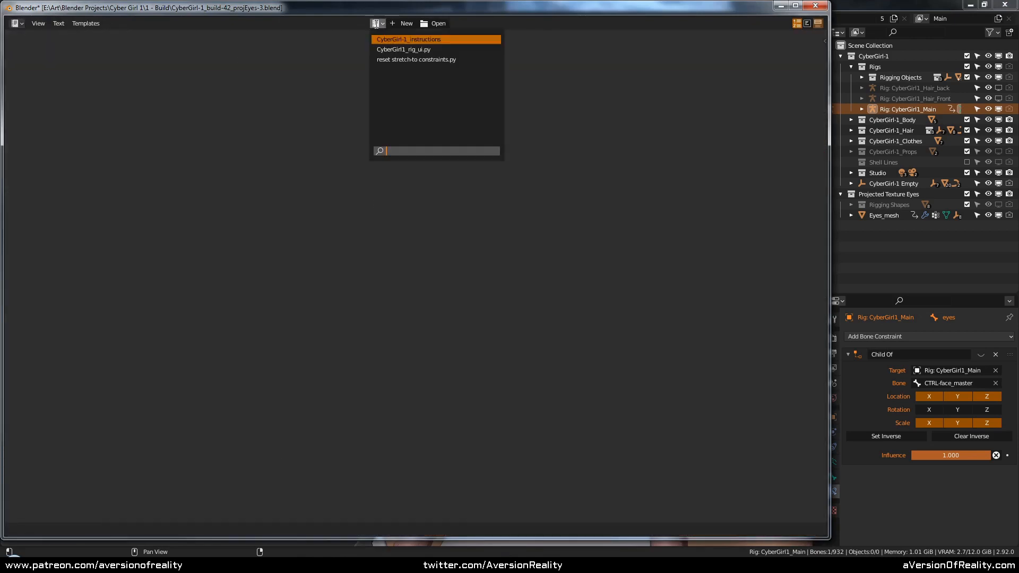
click(441, 47)
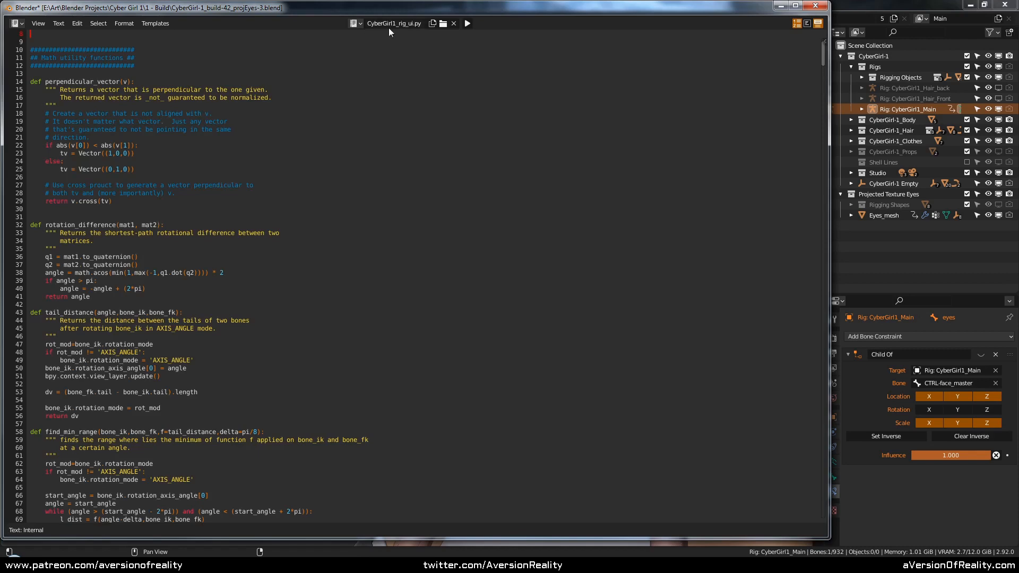
click(816, 6)
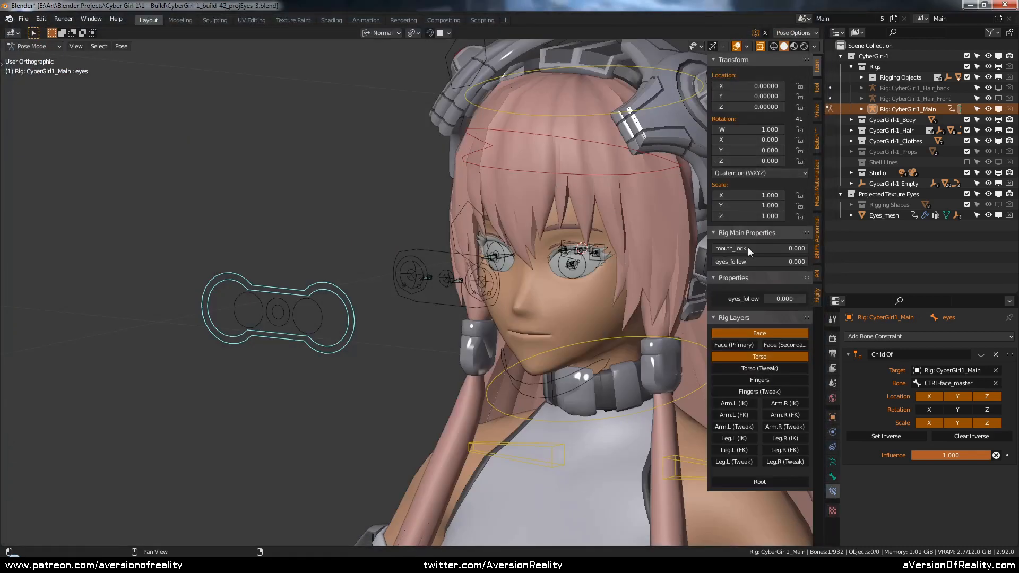
Step: Examine the eyes_follow custom property and its settings on the eyes bone, comparing them with the eye_control bone's properties
middle_drag(367, 225, 370, 222)
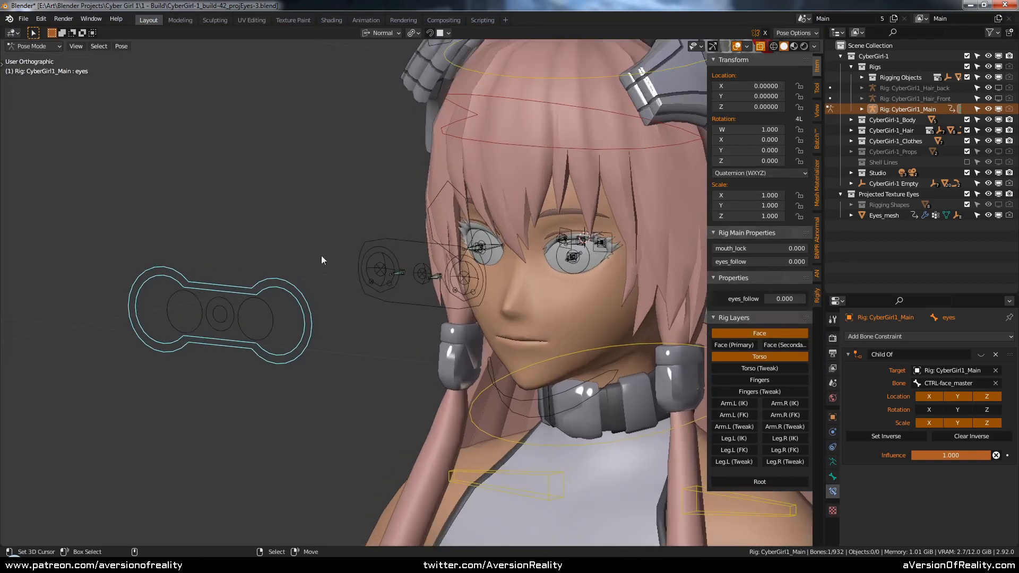
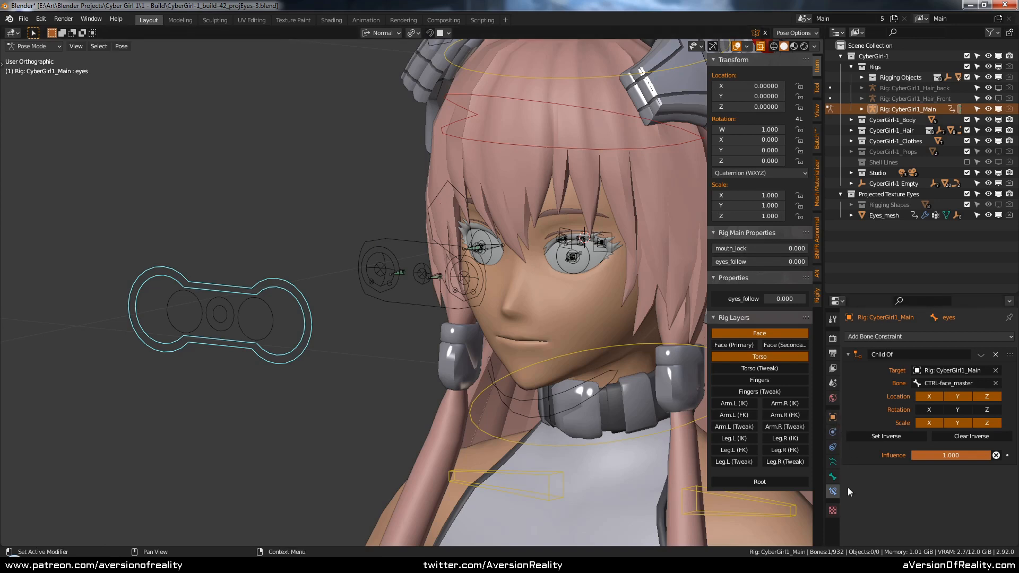
click(832, 477)
scroll(881, 437, down, 3)
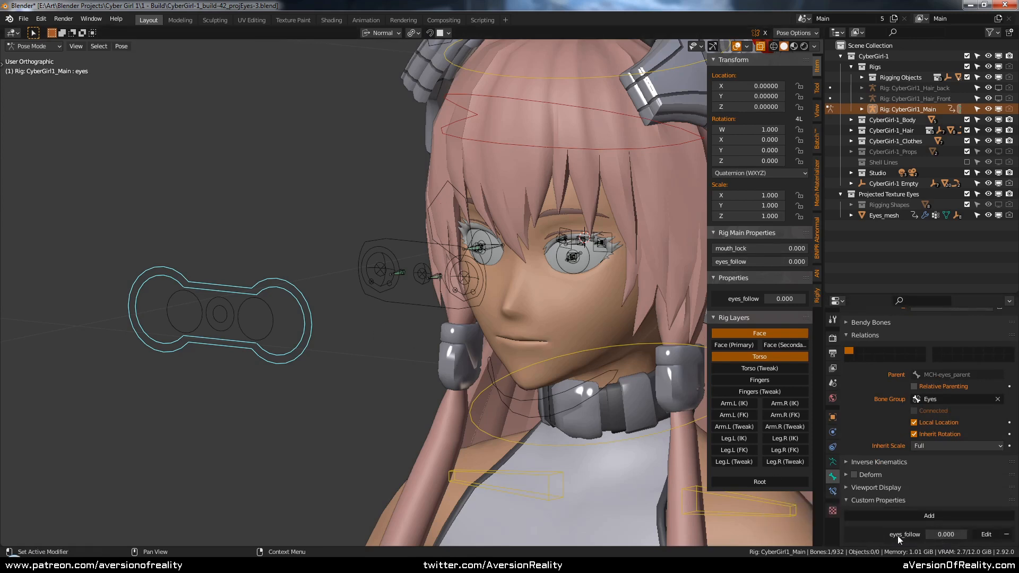
click(396, 241)
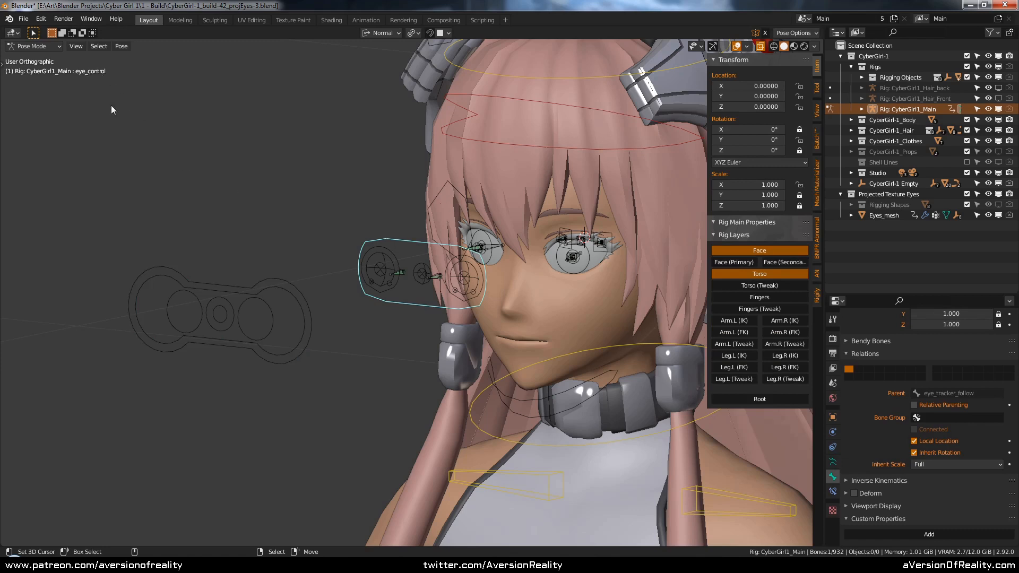
click(238, 281)
right_click(400, 244)
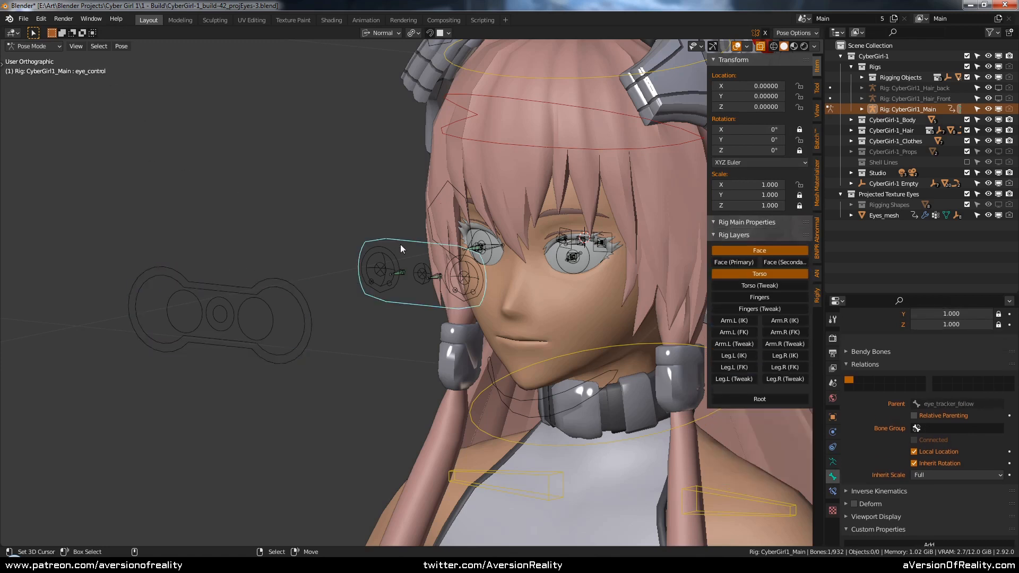
right_click(304, 291)
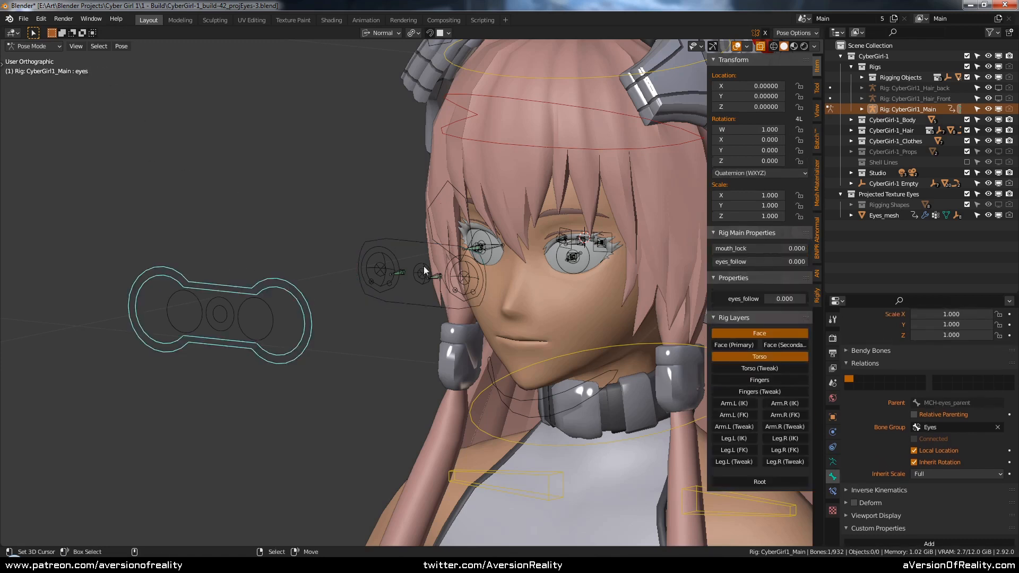
right_click(408, 239)
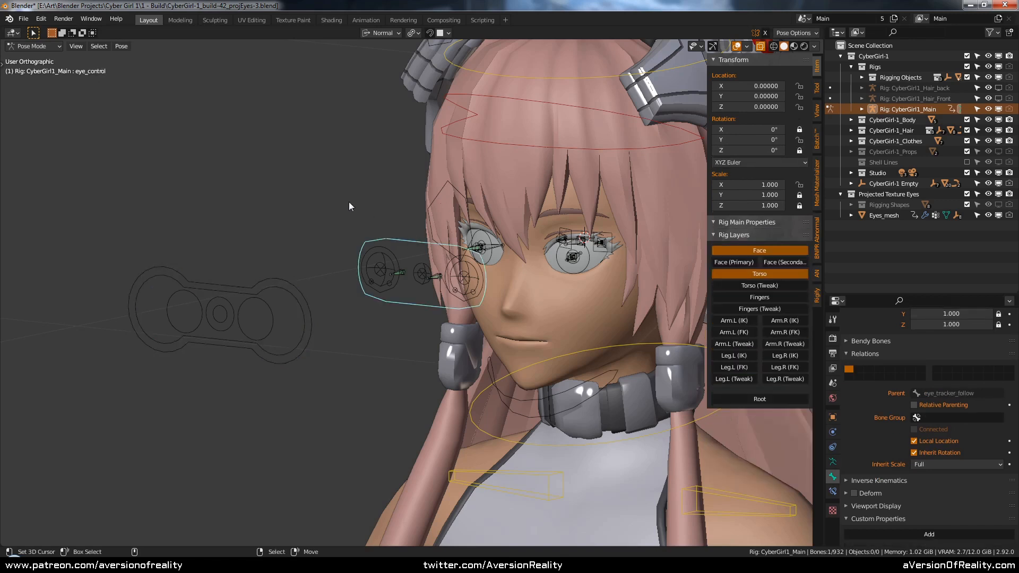
right_click(305, 313)
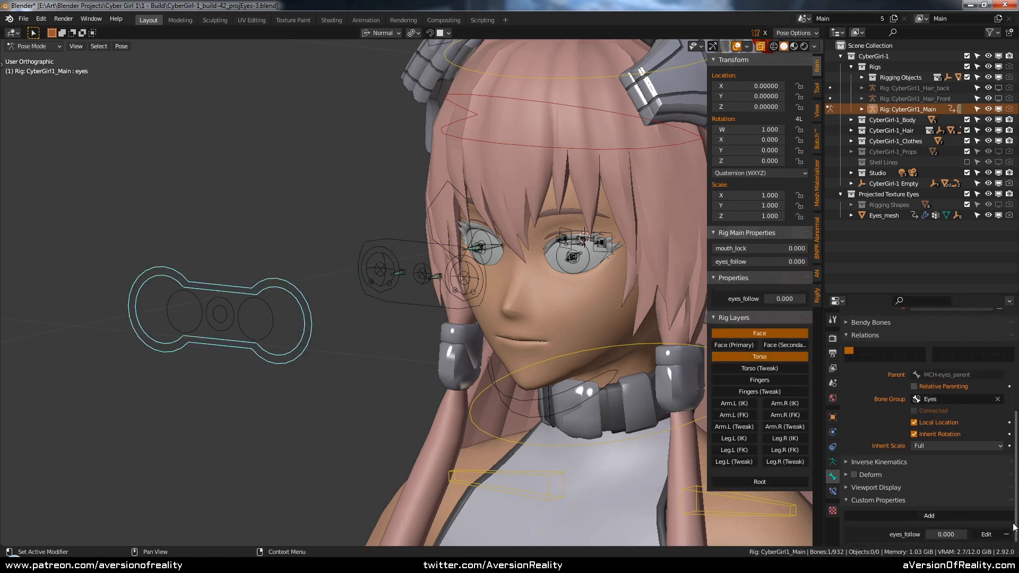
click(987, 534)
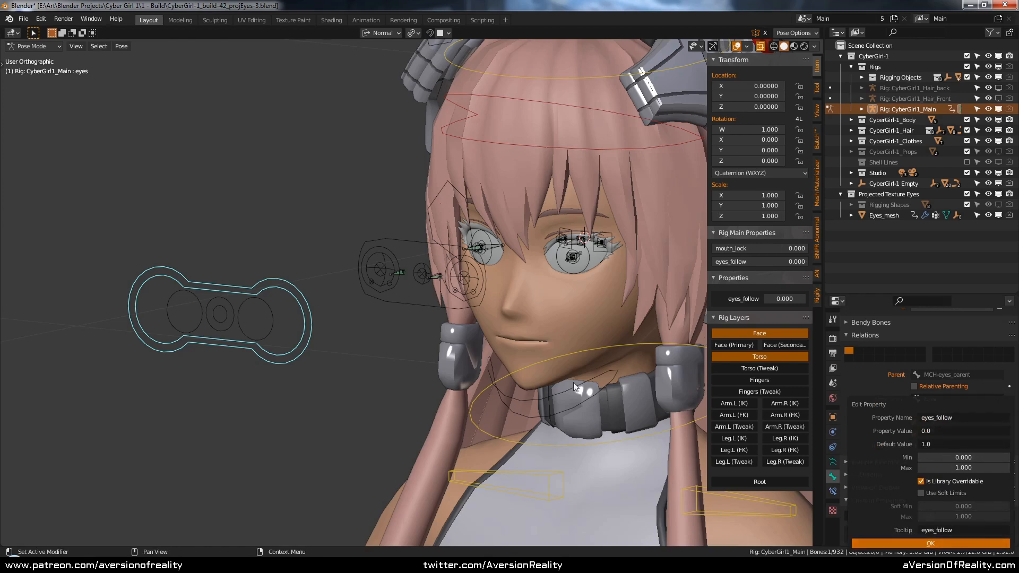
Step: Add a custom property named eyes_follow to the eye_control bone
click(393, 239)
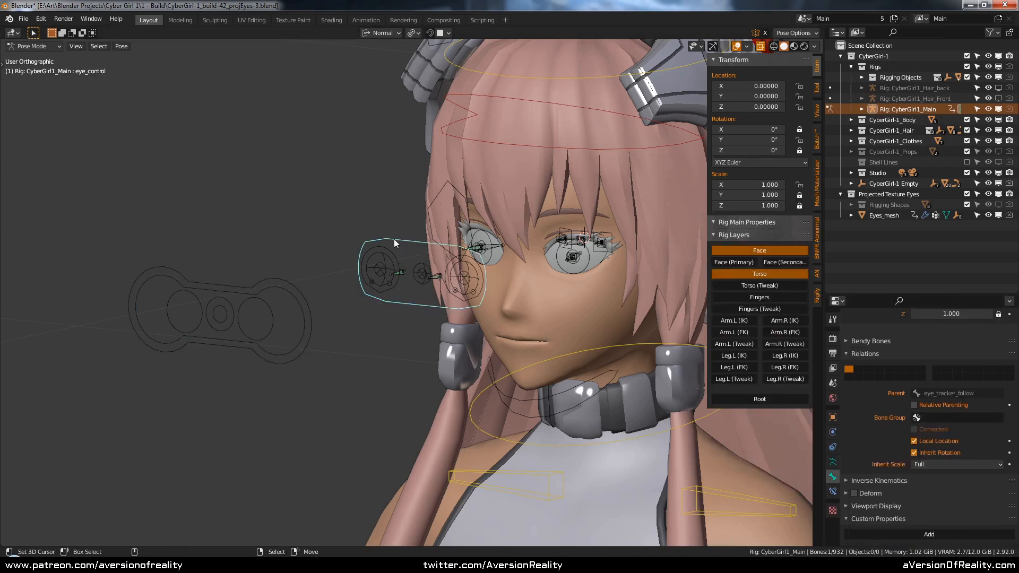
click(929, 534)
scroll(943, 521, down, 1)
click(967, 534)
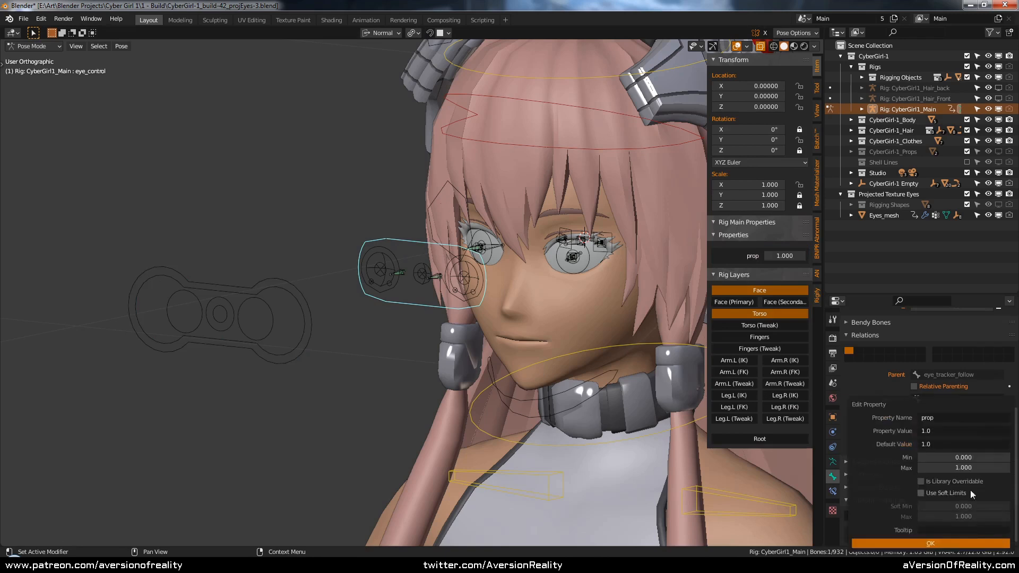
click(950, 418)
text(eyes_follow)
key(Return)
Step: Set the new property's value to 0 and make it library overridable
click(938, 431)
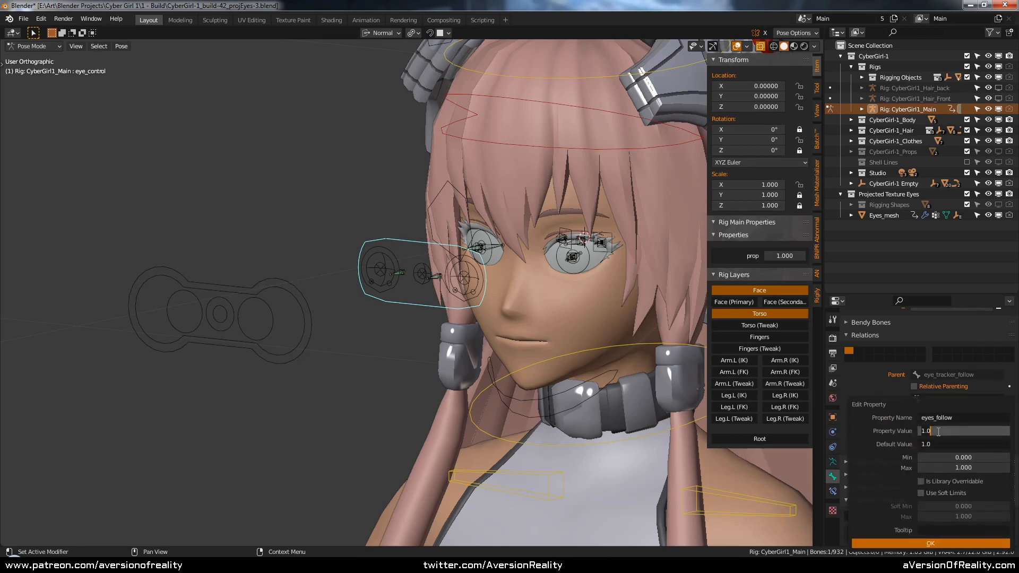
text(0)
key(Return)
click(921, 482)
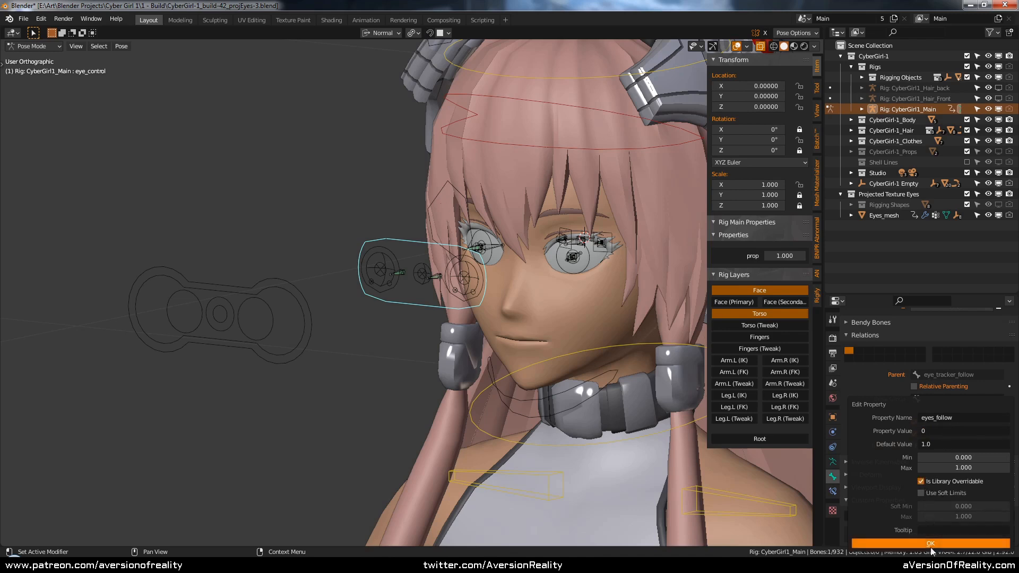
click(931, 544)
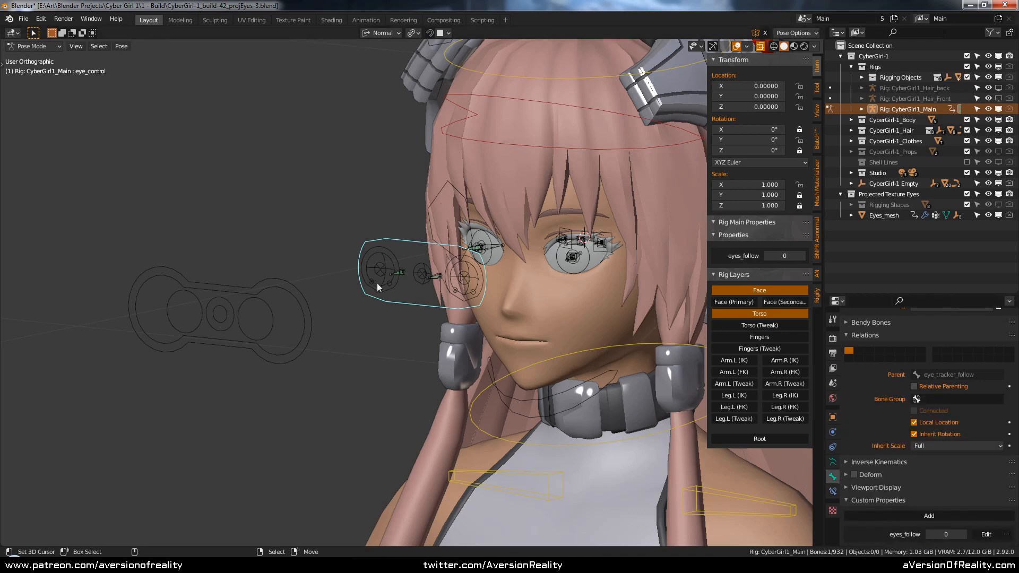
Step: Rename the original eyes bone, the large control farther from the face, to eyes_old
right_click(295, 291)
right_click(405, 242)
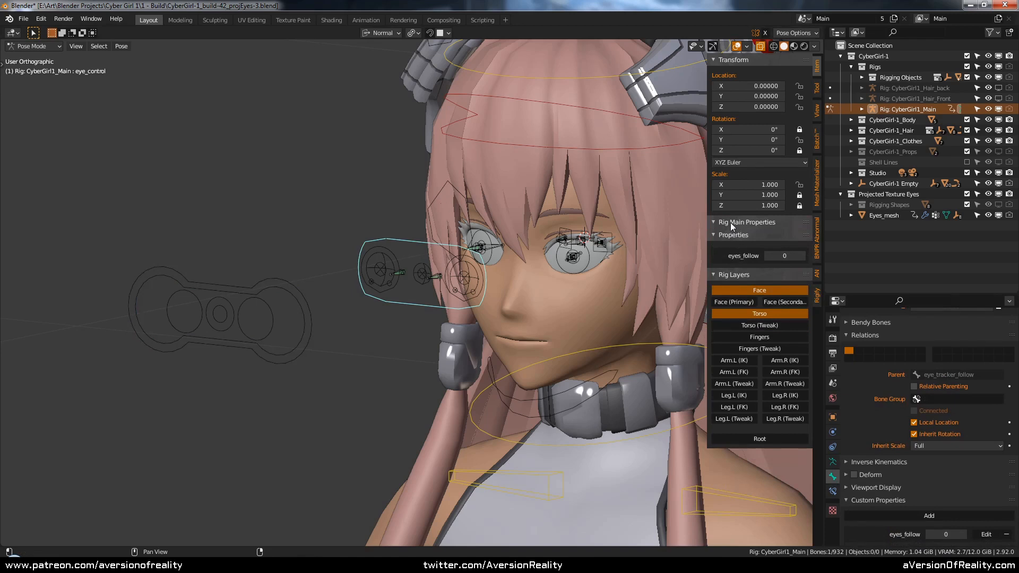
right_click(294, 289)
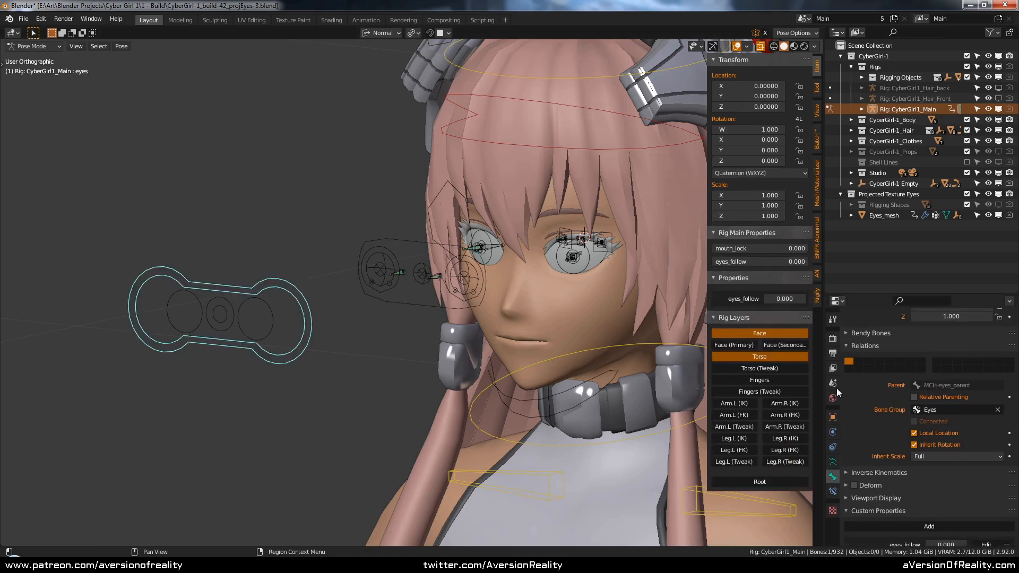
scroll(891, 371, up, 8)
click(892, 337)
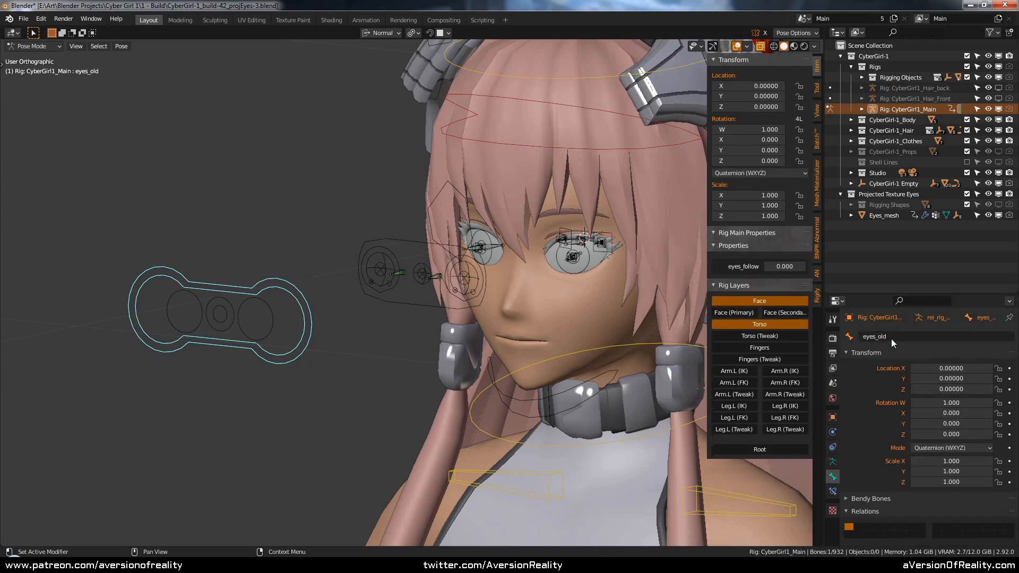
key(Return)
Step: Rename the eye_control bone to eyes
right_click(394, 239)
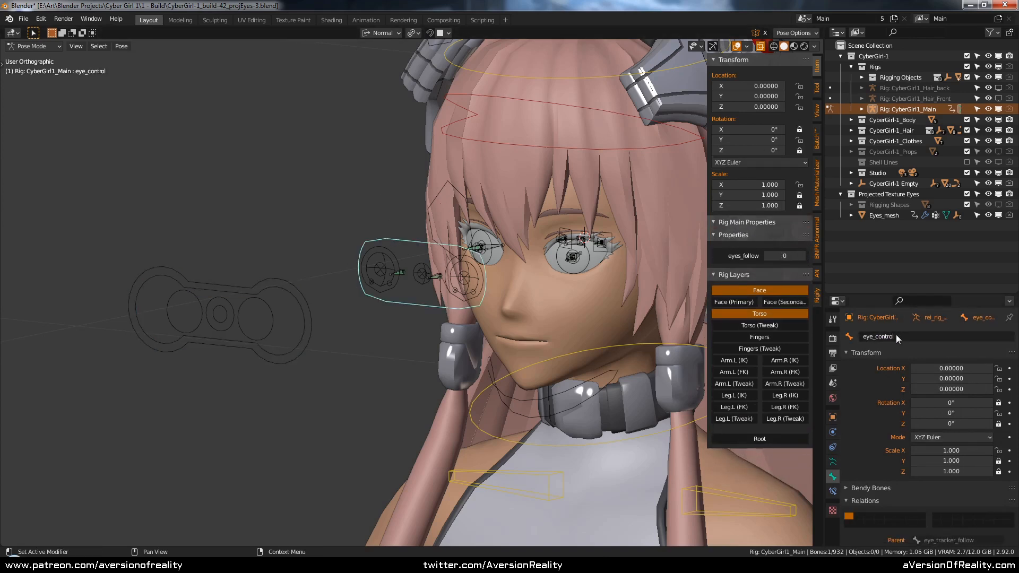
click(876, 337)
text(s)
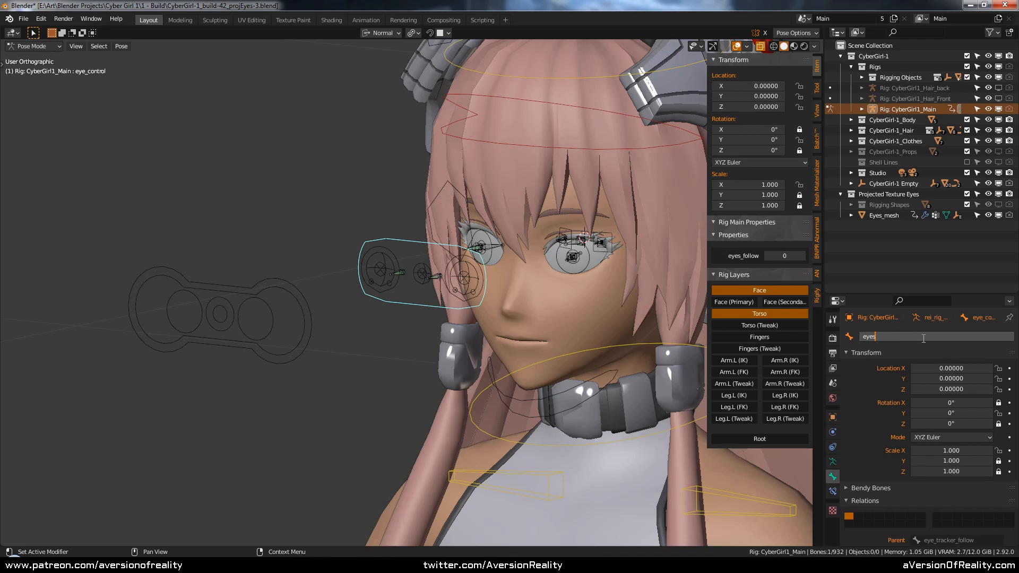
key(Return)
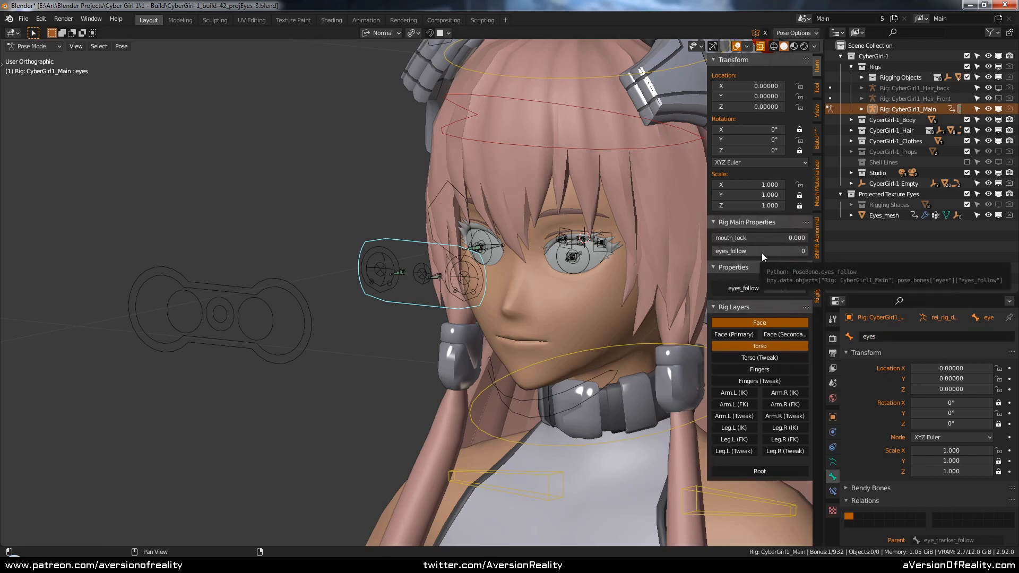
Step: Compare the eyes_follow property on the eyes_old and eyes bones, testing how its value adjusts on eyes_old
click(286, 282)
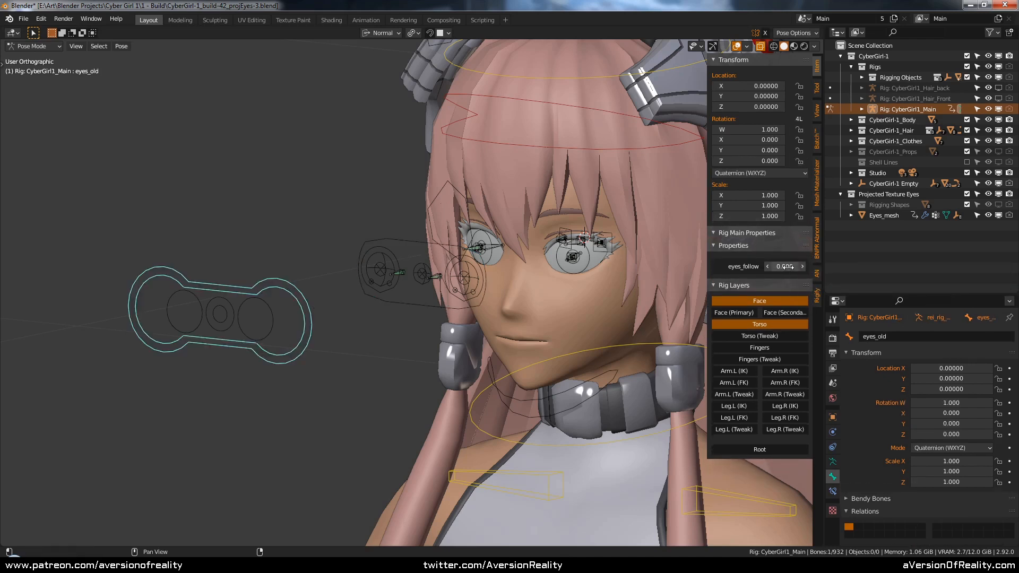
click(419, 249)
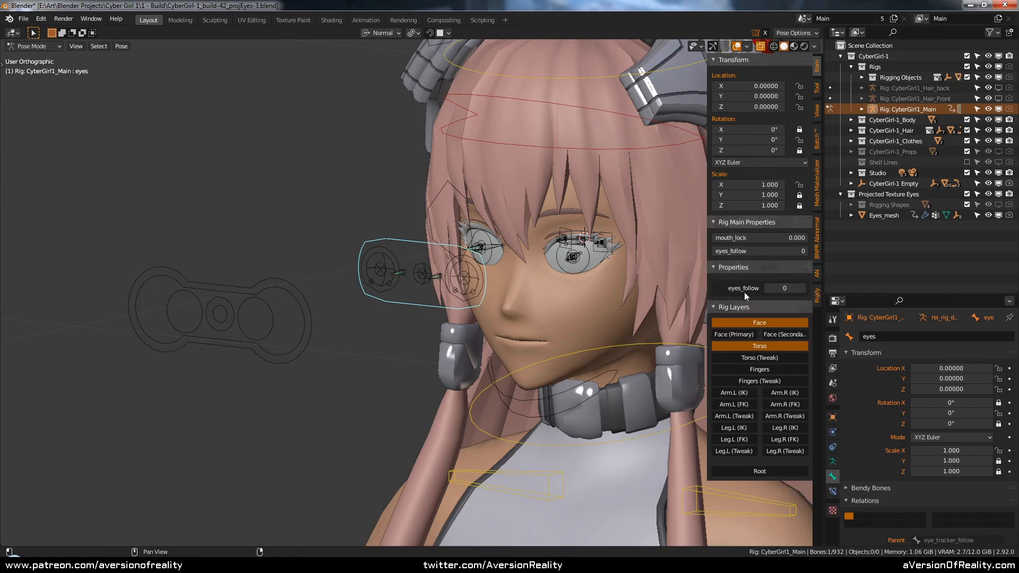
click(293, 287)
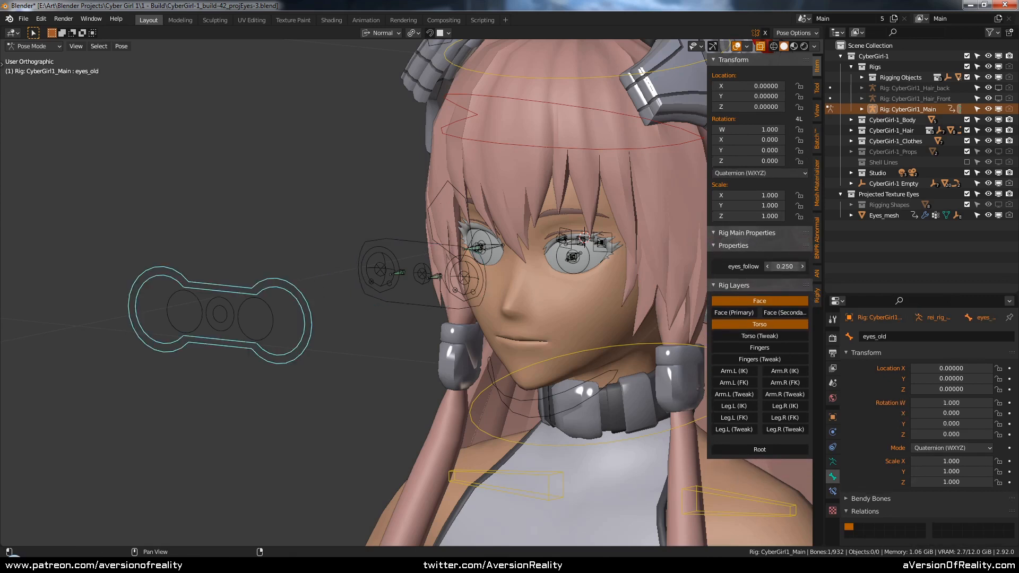
drag(787, 266, 793, 266)
click(792, 266)
key(Return)
Step: Set the eyes_follow property value on the new eyes bone to 0.0 as a decimal and save the file
click(415, 248)
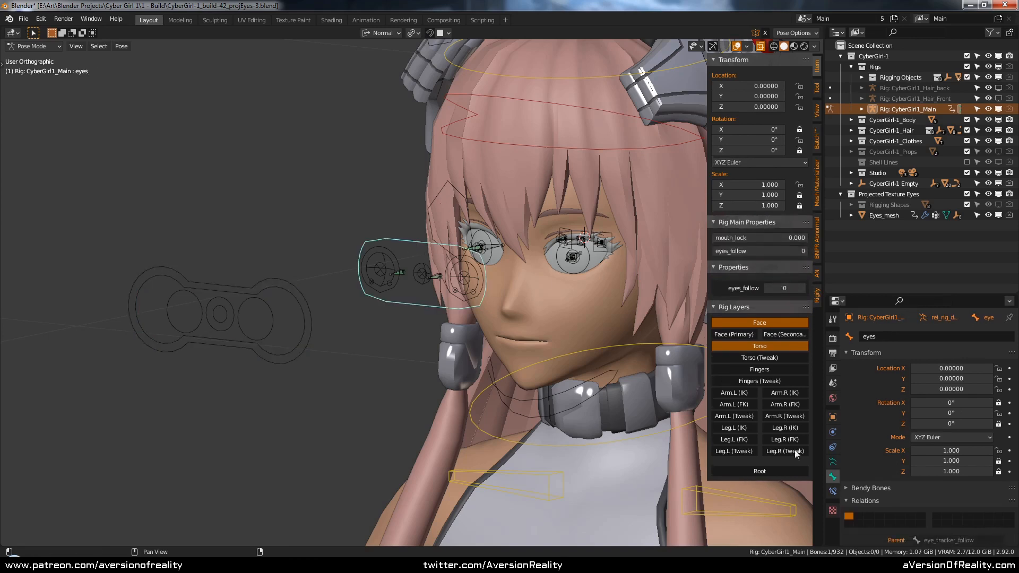
scroll(912, 487, down, 6)
click(986, 534)
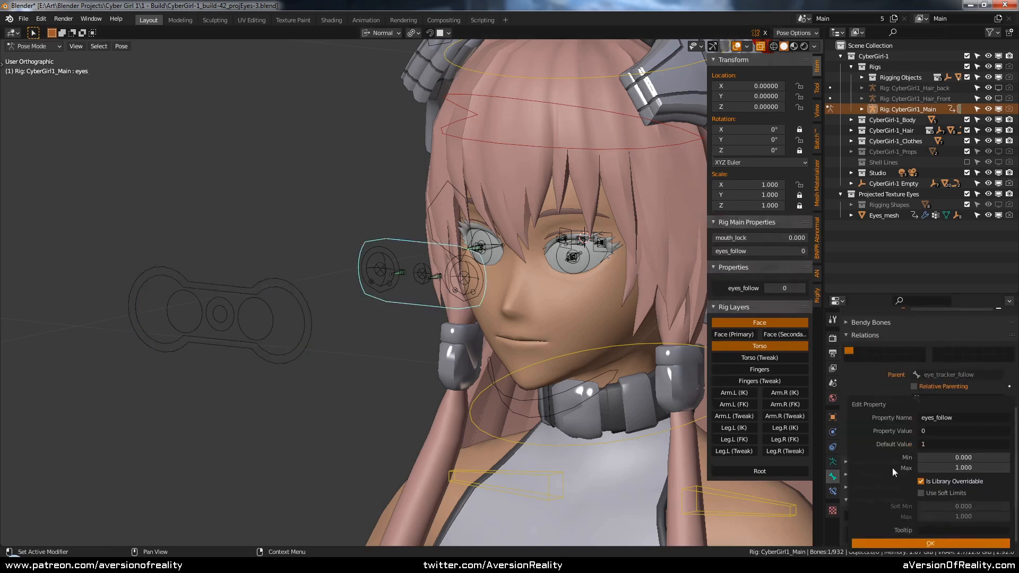
click(935, 430)
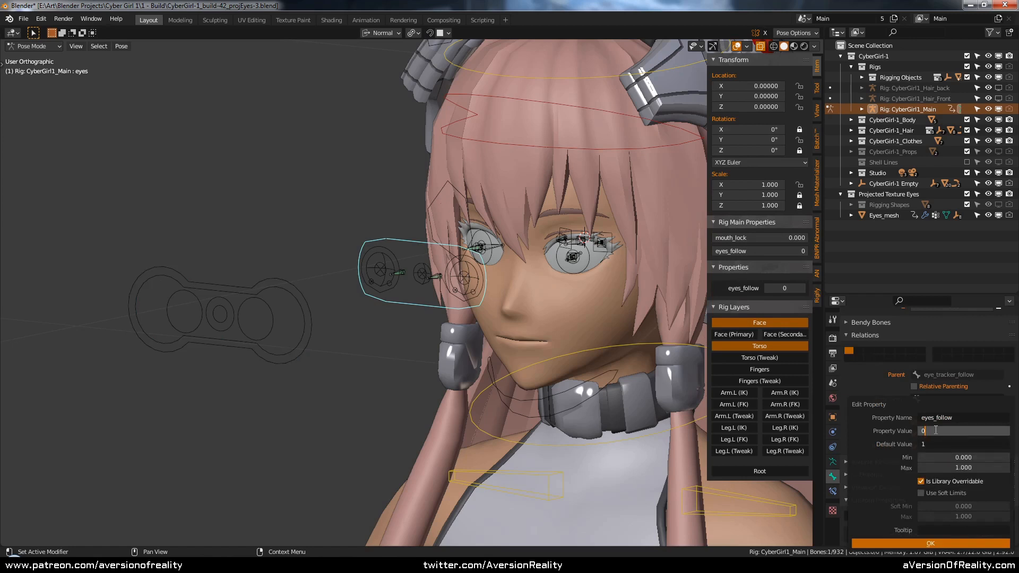
text(.0)
key(Return)
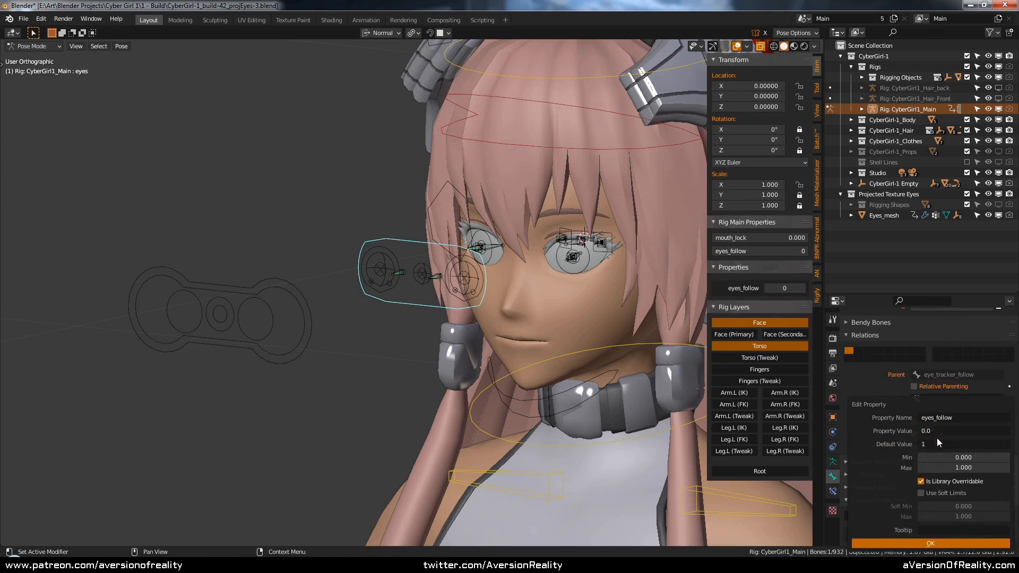
click(938, 445)
key(Return)
click(930, 544)
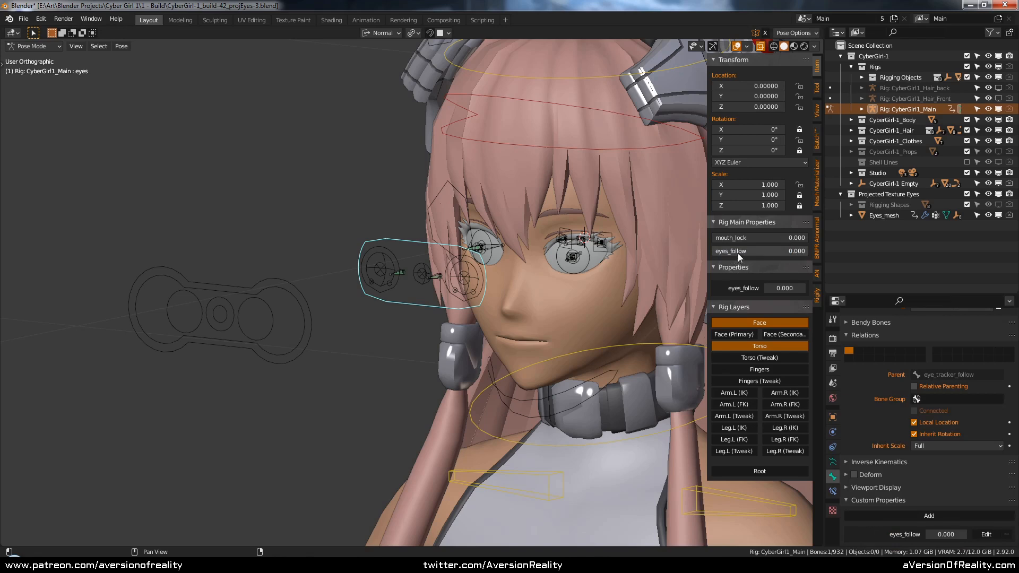
drag(739, 254, 712, 254)
key(ctrl+s)
Step: Copy the eyes bone's eyes_follow property as a new driver
shift+middle_drag(569, 195, 536, 207)
scroll(537, 208, up, 2)
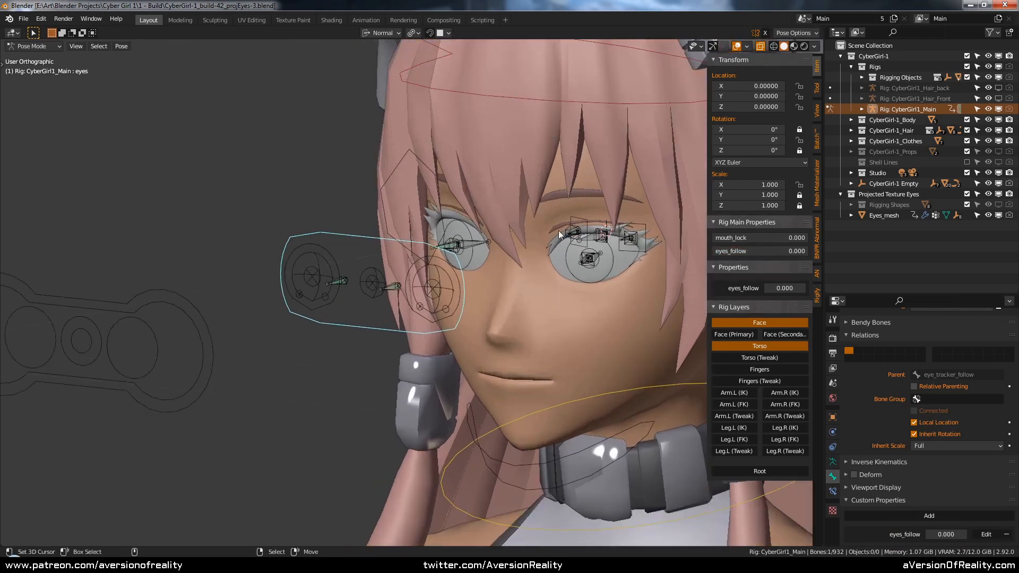
right_click(782, 288)
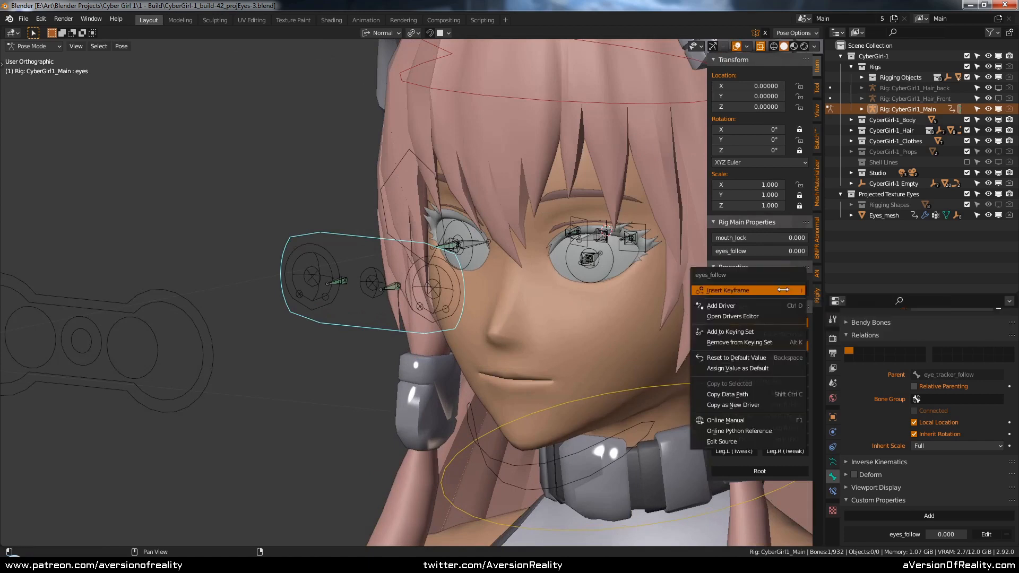
click(739, 406)
Step: Paste the driver onto the influence of the Copy Rotation constraint on the eye_tracker_follow bone
scroll(563, 274, up, 4)
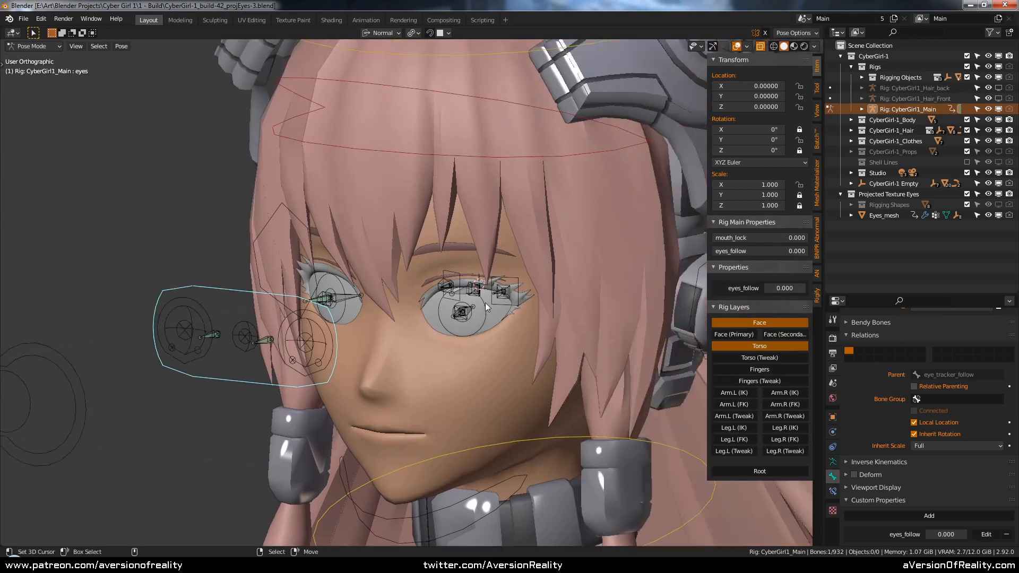
click(564, 274)
scroll(564, 274, down, 4)
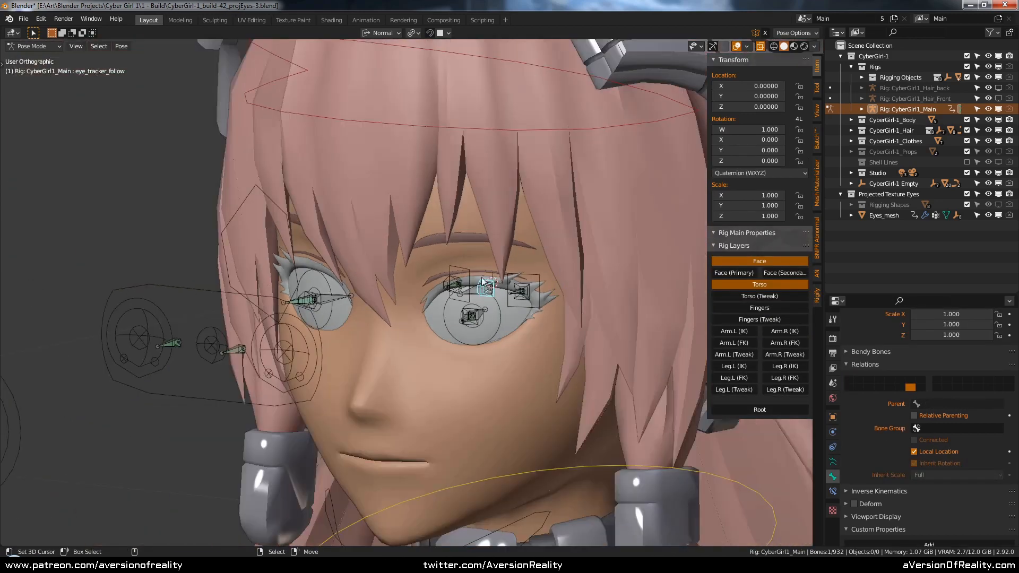
click(833, 491)
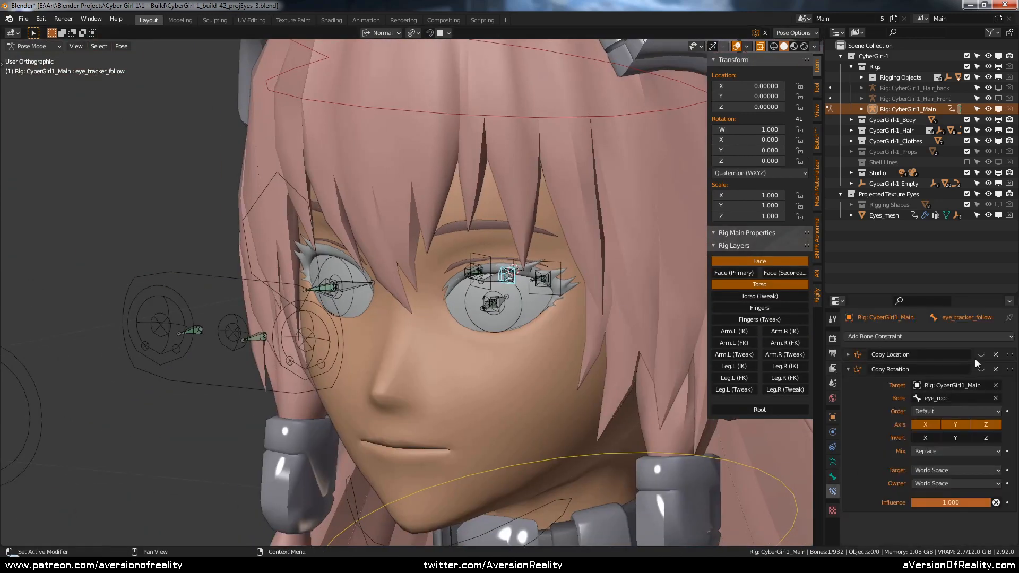
right_click(951, 505)
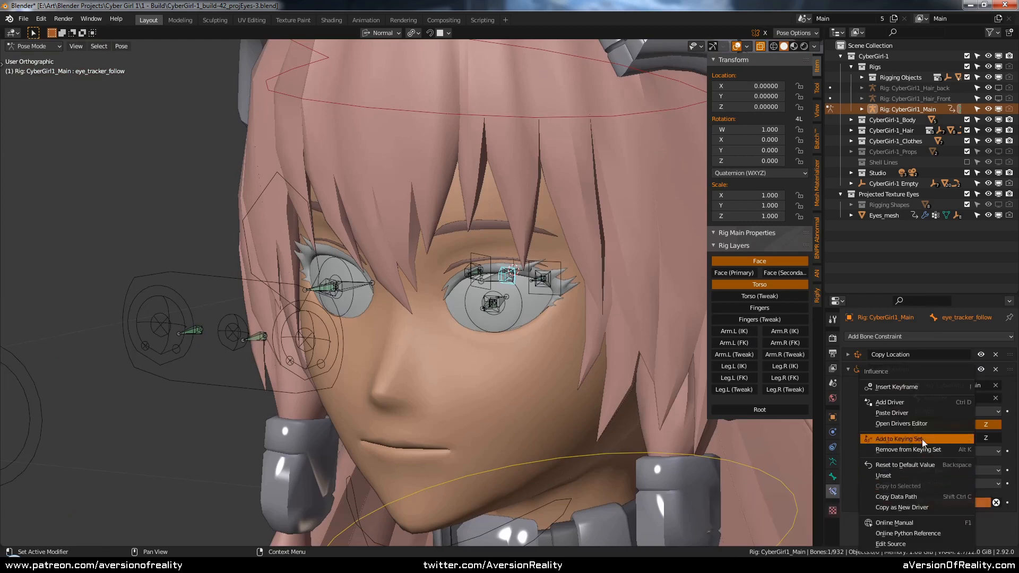
click(918, 413)
Step: Paste the copied driver onto the influence of the Copy Location constraint on the eye_tracker_follow bone
click(848, 355)
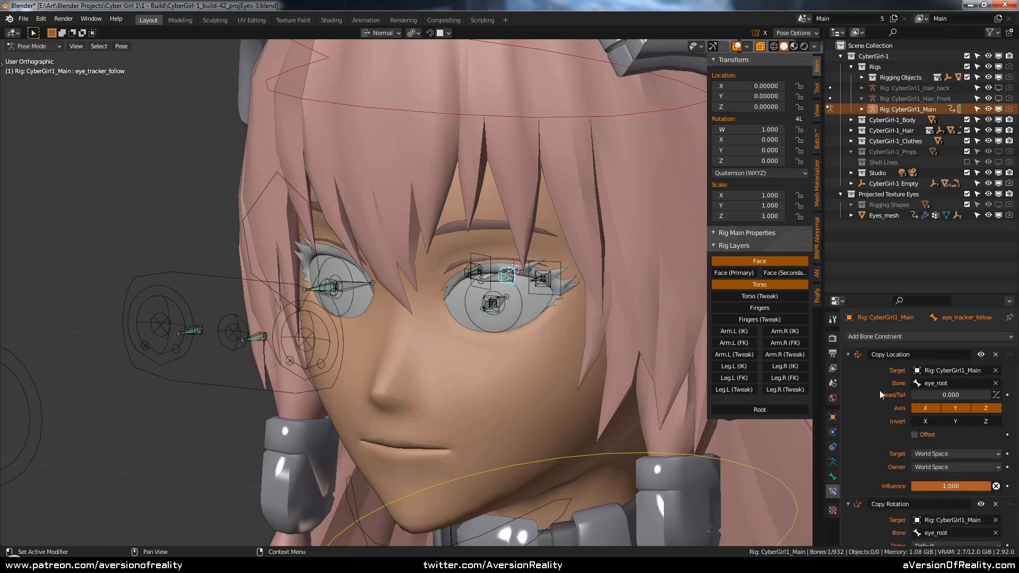
right_click(950, 488)
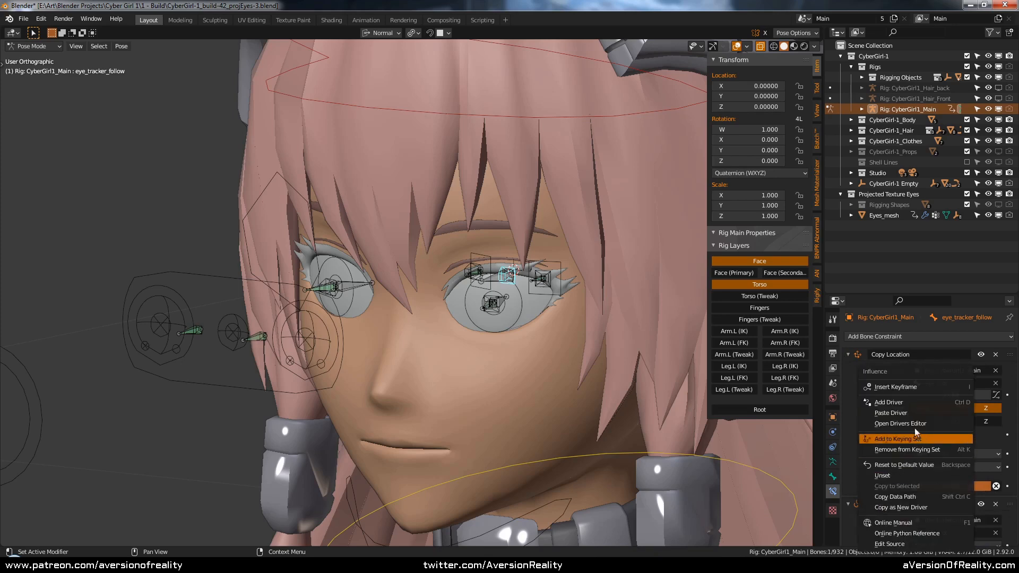
click(912, 412)
Step: Rotate the head control about its local X axis to test how the eyes control behaves with eyes_follow at 0
middle_drag(606, 345, 477, 320)
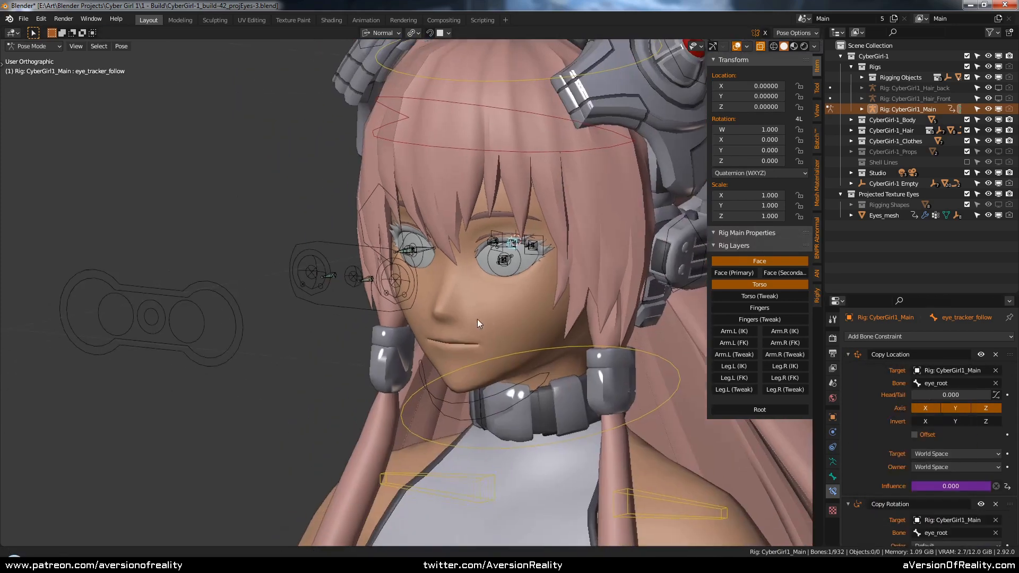
click(355, 247)
middle_drag(355, 248, 510, 279)
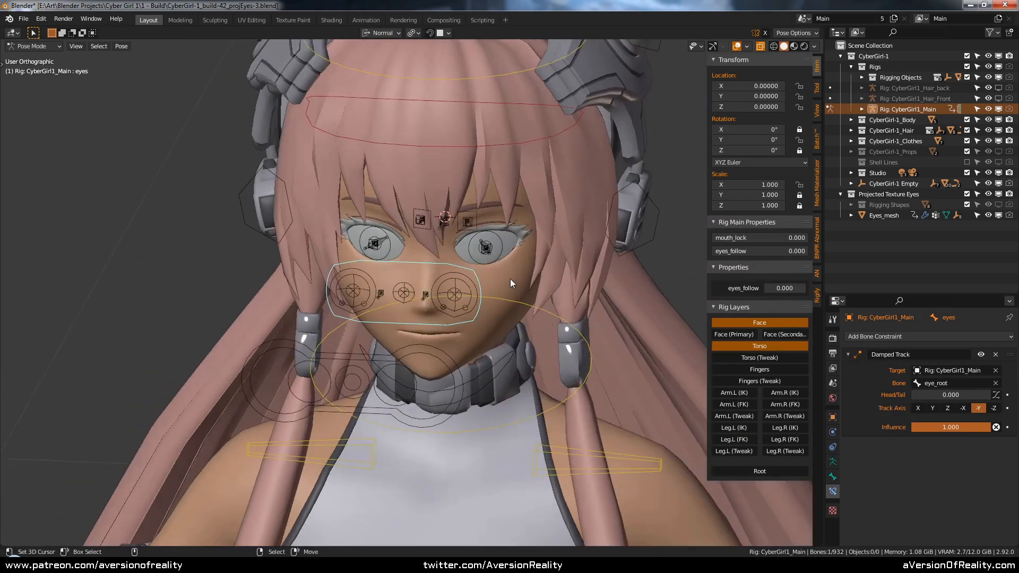
click(474, 78)
middle_drag(474, 78, 618, 198)
key(r)
key(x)
key(x)
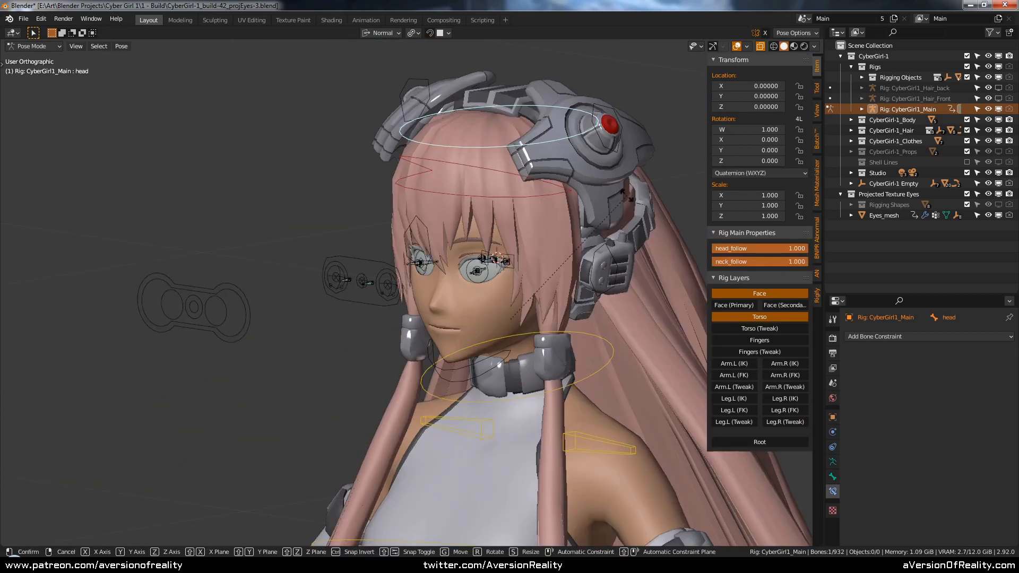
click(402, 278)
Step: Set eyes_follow on the eyes control to 1.000 and reselect the head control
click(392, 279)
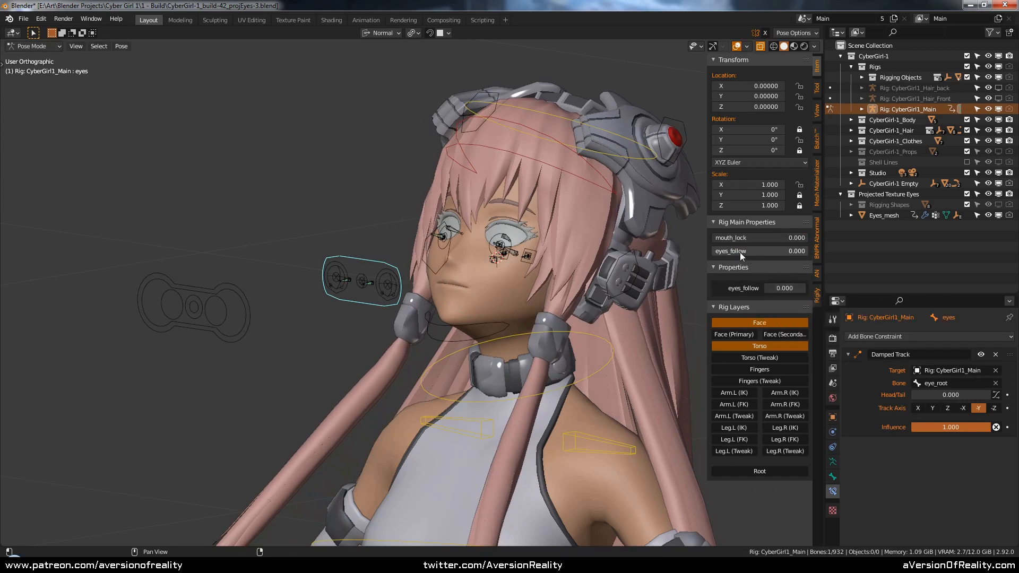
drag(742, 255, 837, 254)
click(536, 235)
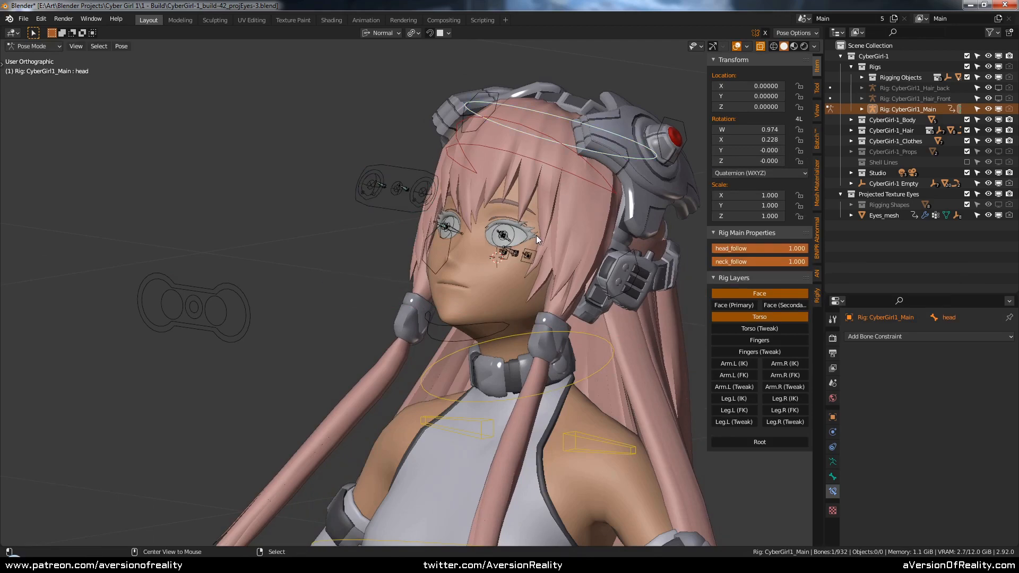
Step: Select the eye_tracker_follow bone and bring up its bone relations to check its parent
scroll(536, 234, up, 6)
click(488, 288)
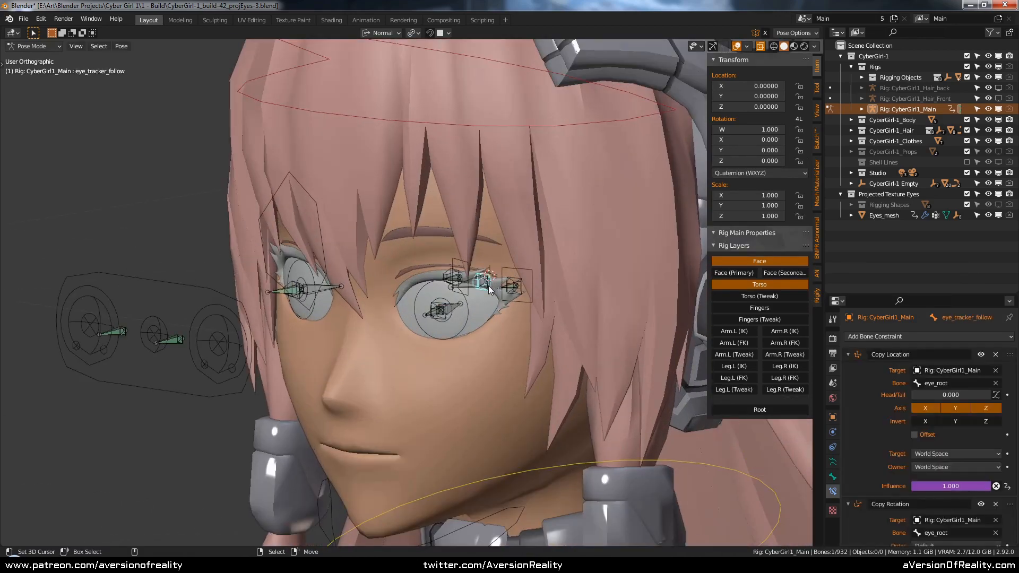
click(832, 476)
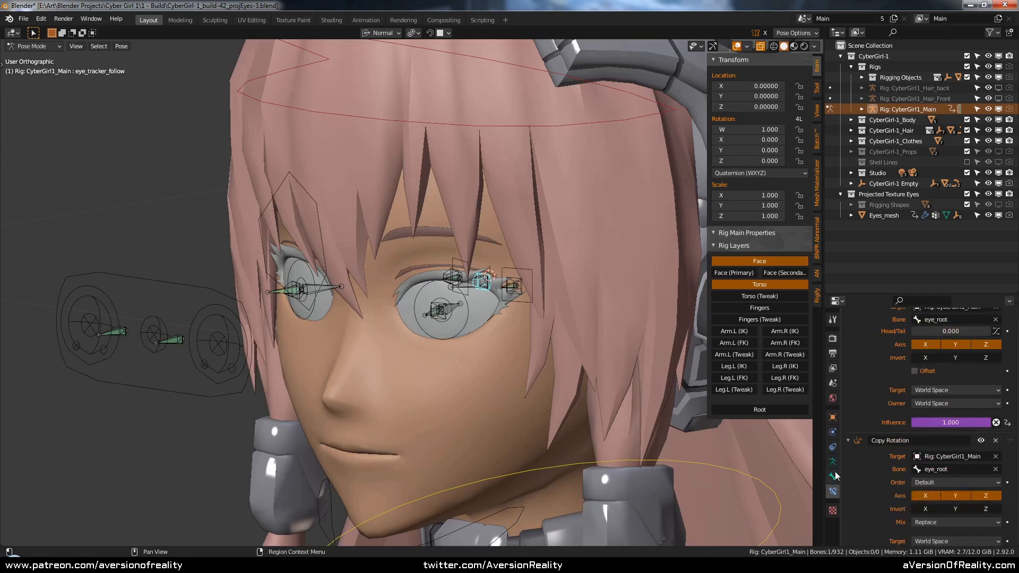
scroll(882, 397, down, 2)
scroll(882, 394, down, 3)
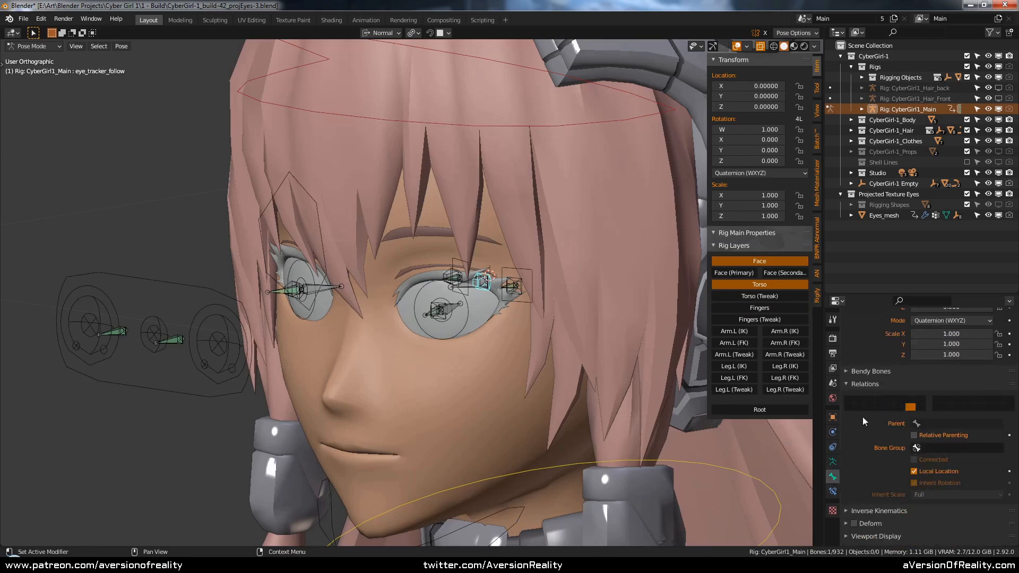
scroll(570, 342, down, 4)
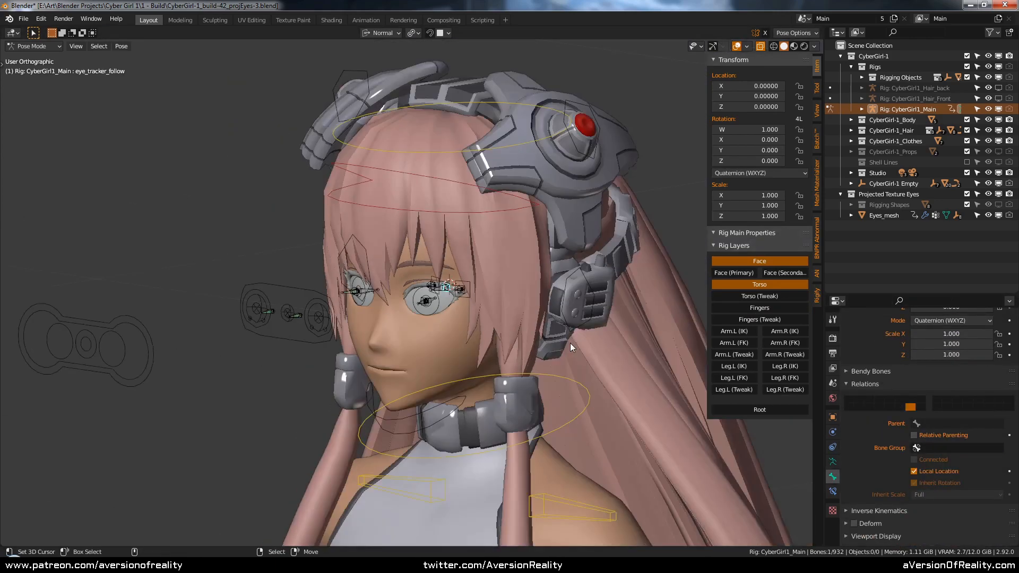
Step: Show the rig's Root layer and parent the eye_tracker_follow bone to true_root with Keep Offset
scroll(570, 343, down, 6)
scroll(569, 335, up, 4)
scroll(577, 344, down, 4)
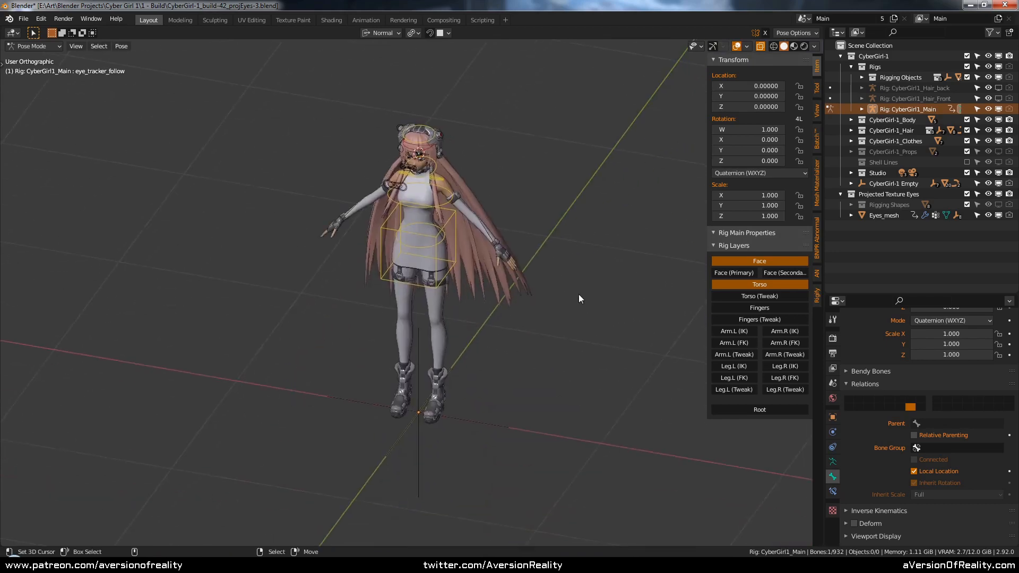
middle_drag(578, 293, 580, 307)
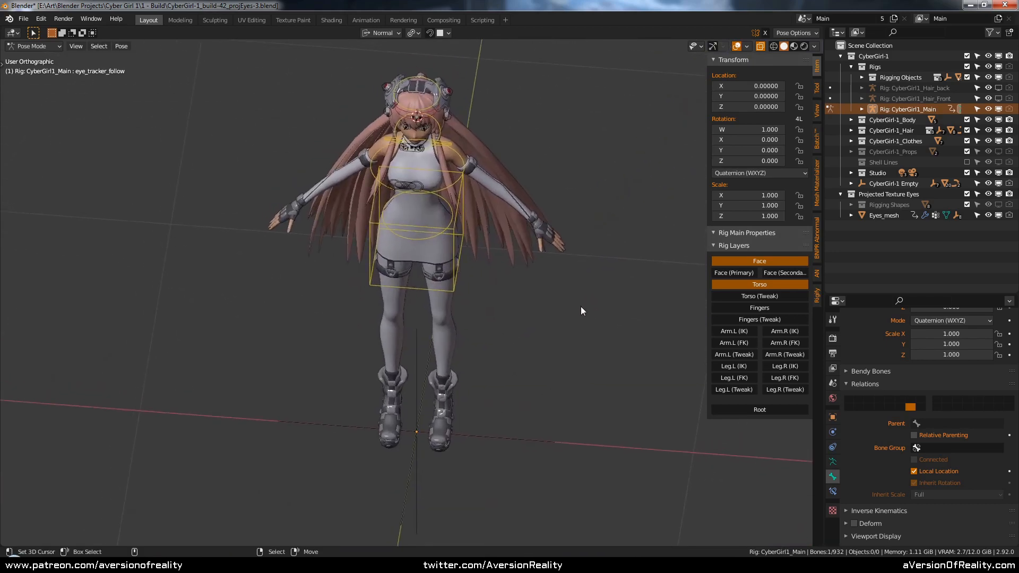
click(764, 409)
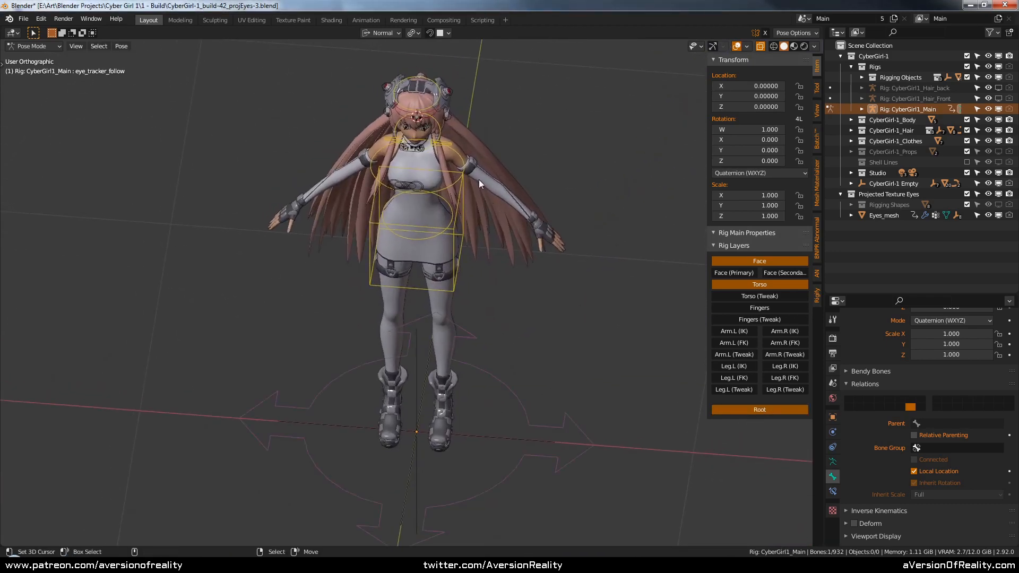
key(Tab)
key(Tab)
click(534, 423)
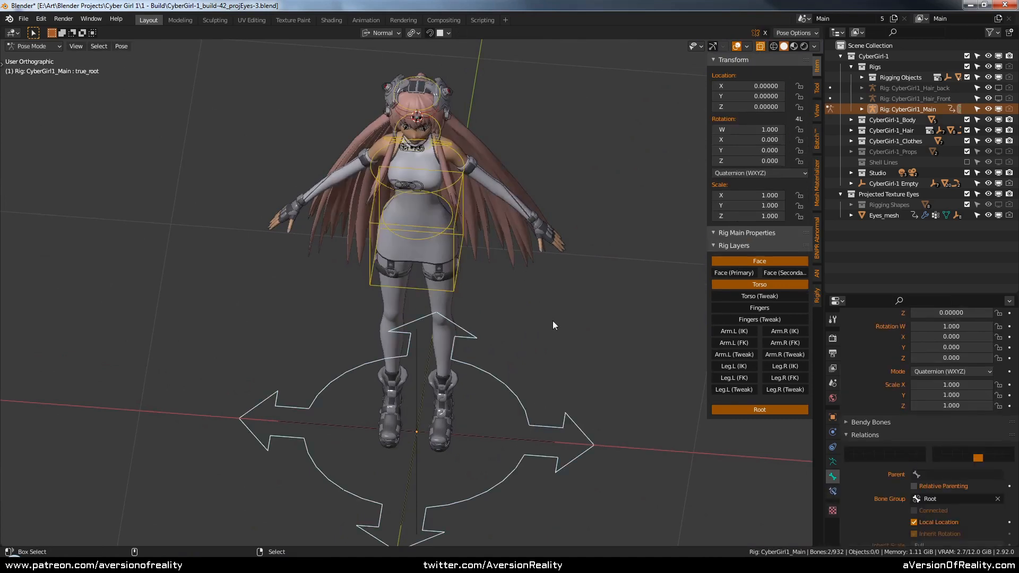
key(Tab)
key(alt+p)
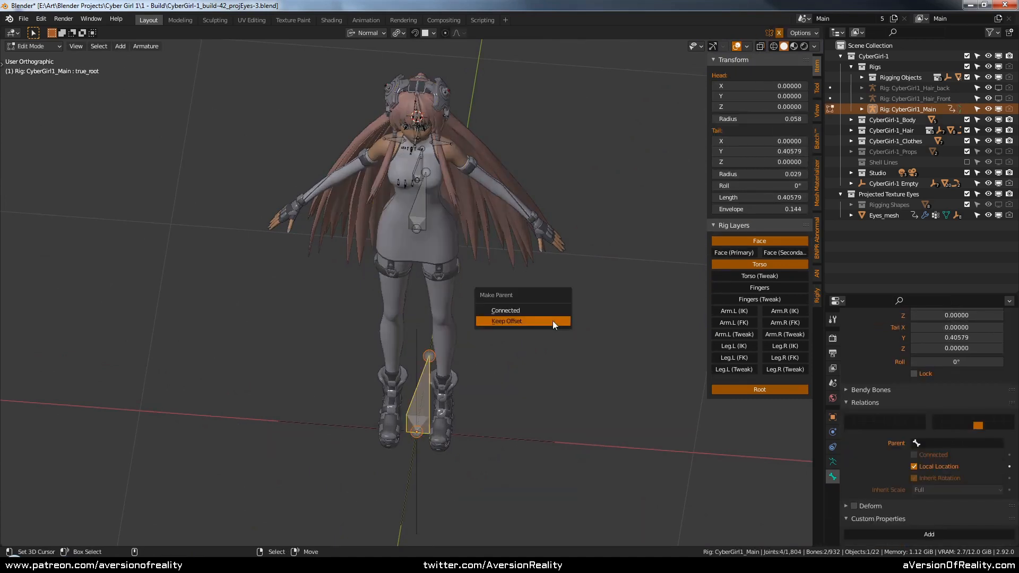
click(552, 321)
key(Tab)
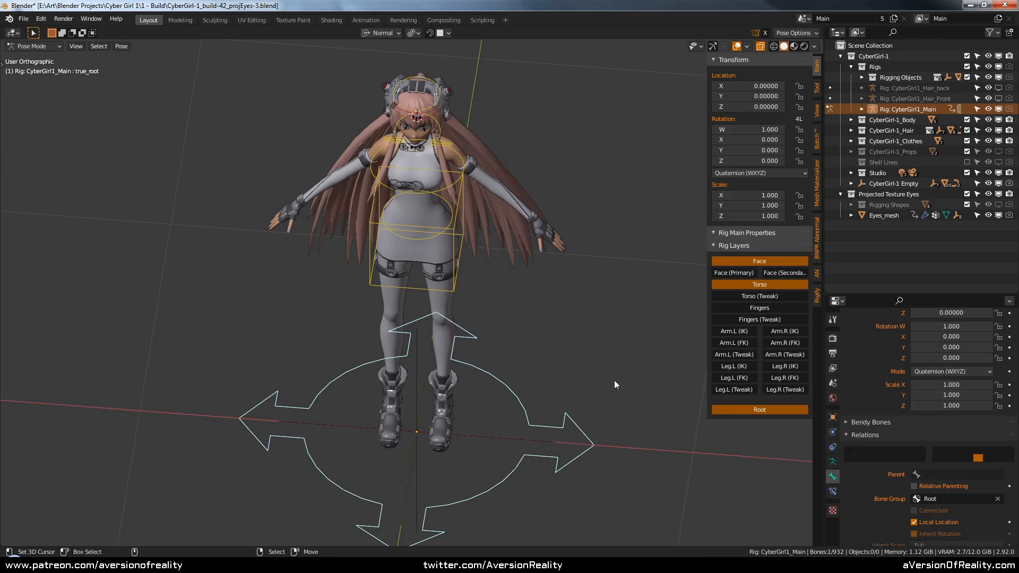
Step: Test the root parenting by rotating true_root 72.9° about Z and a further -58.8° in the top view
middle_drag(614, 380, 503, 449)
key(r)
key(z)
click(609, 323)
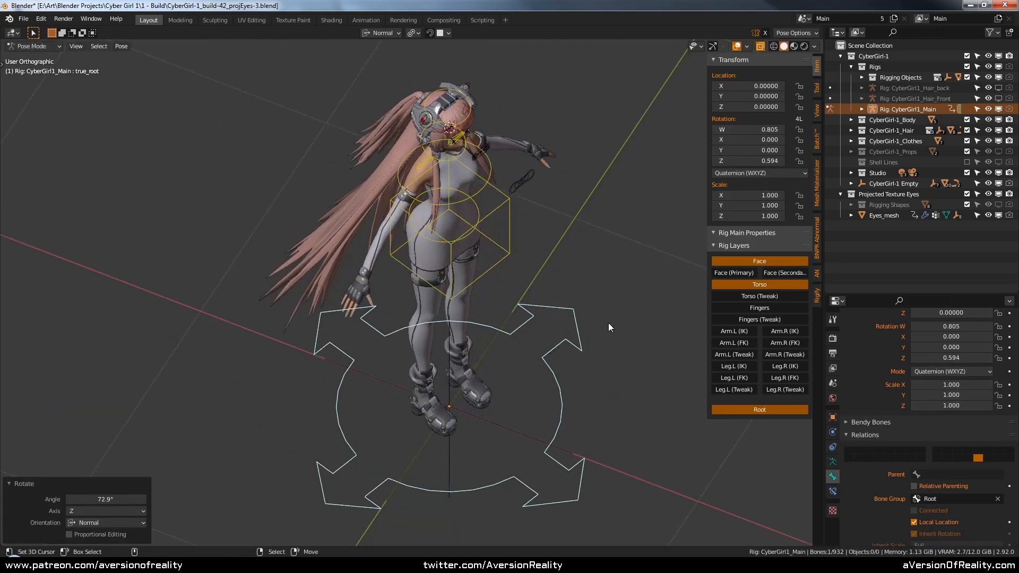
key(KP_7)
key(r)
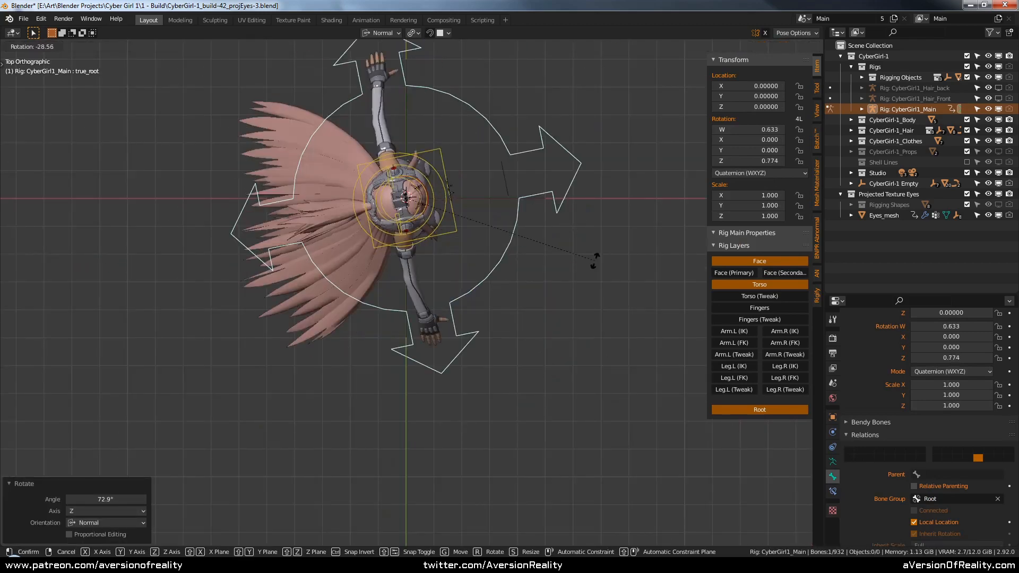
click(586, 163)
Step: Switch the true_root bone's rotation mode to XYZ Euler and set its Z rotation to 180°
click(758, 173)
click(747, 193)
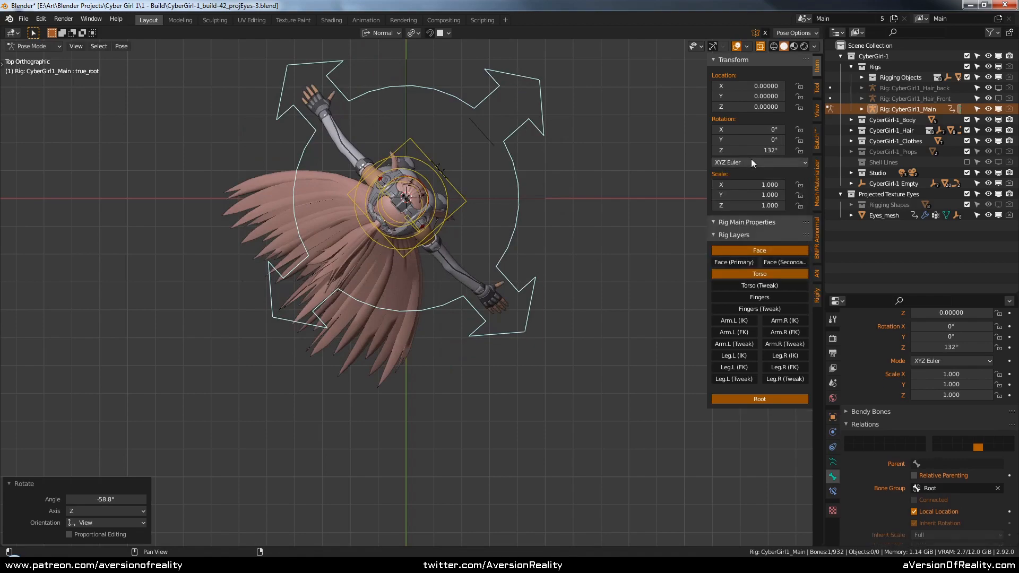
click(752, 148)
text(180)
key(Return)
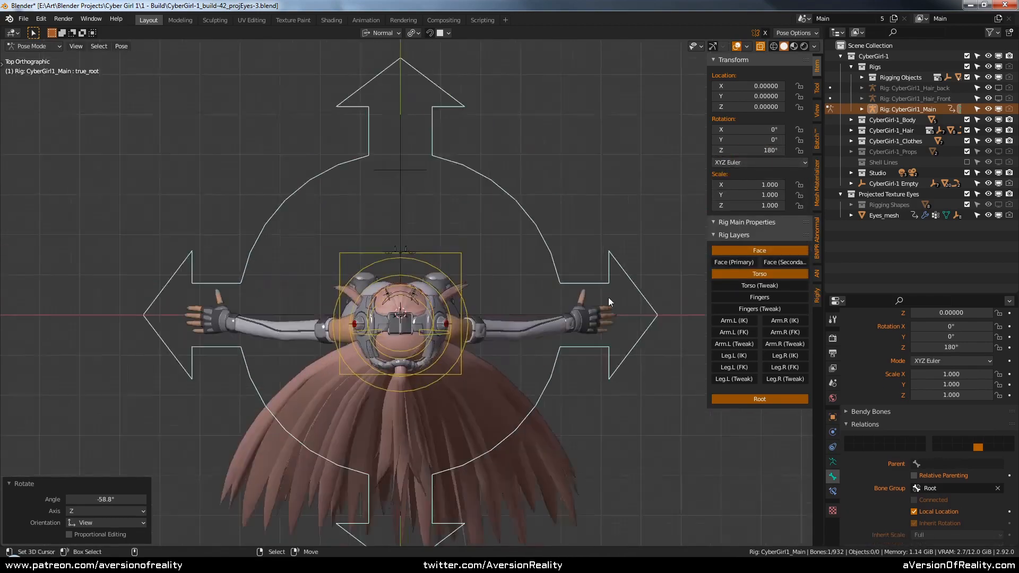
Step: Display the character's front with rendered viewport shading
mouse_move(608, 297)
middle_down()
mouse_move(482, 238)
mouse_move(464, 310)
mouse_move(498, 198)
mouse_move(489, 342)
middle_up()
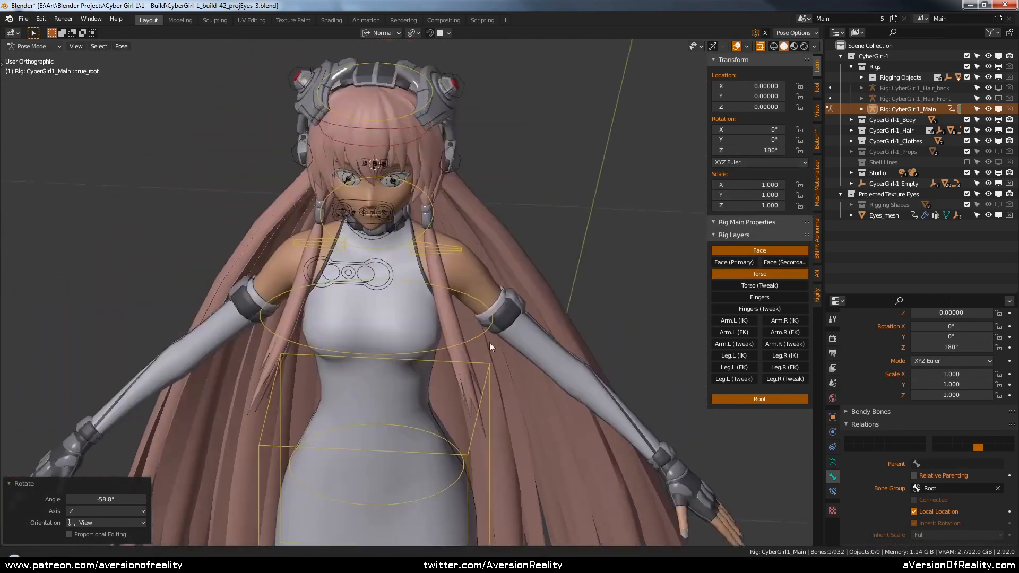
scroll(436, 262, up, 5)
key(z)
click(433, 194)
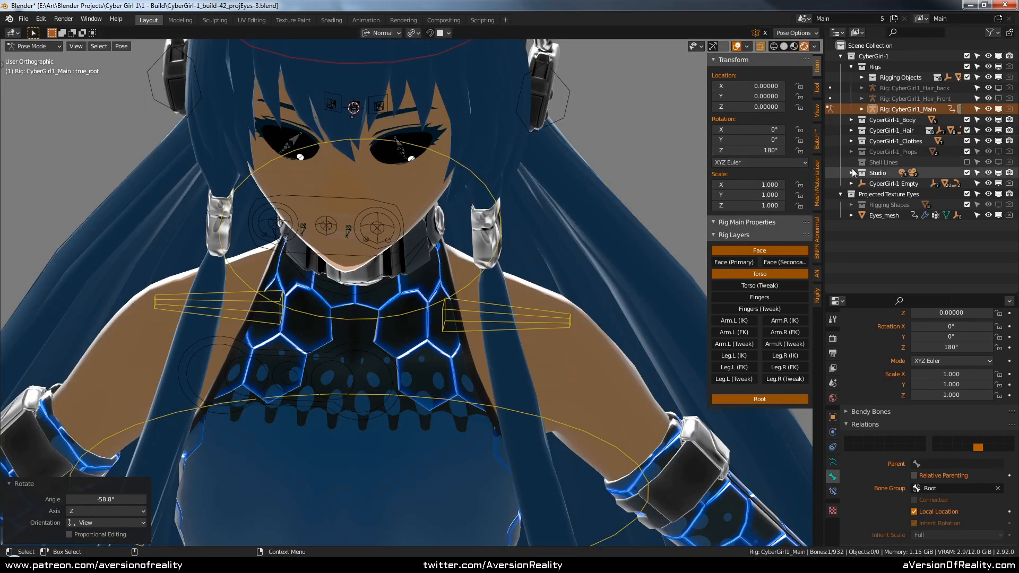
Step: Enable the Back Light and Back Light Right of the Studio collection in the viewport
click(852, 173)
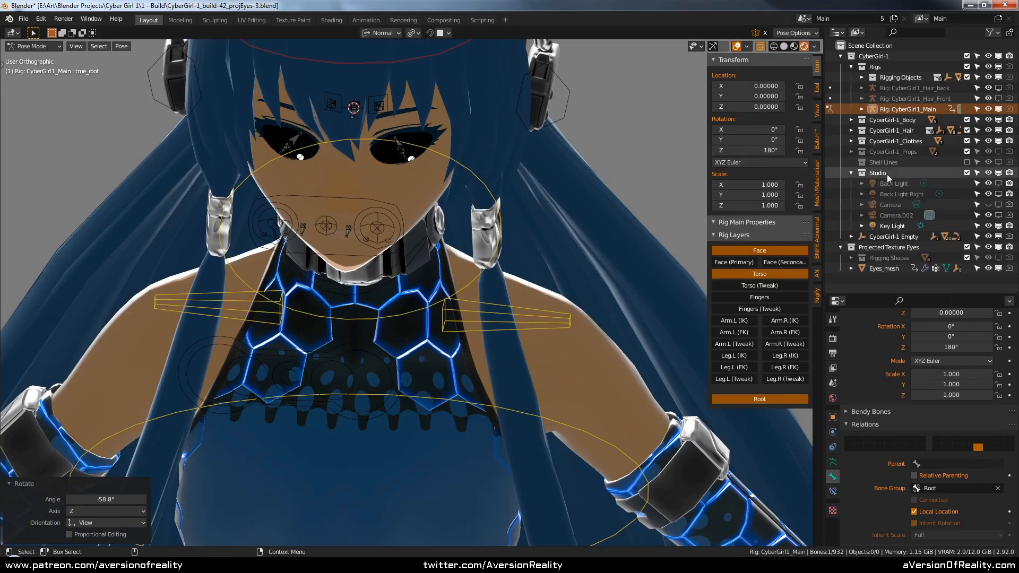
click(999, 190)
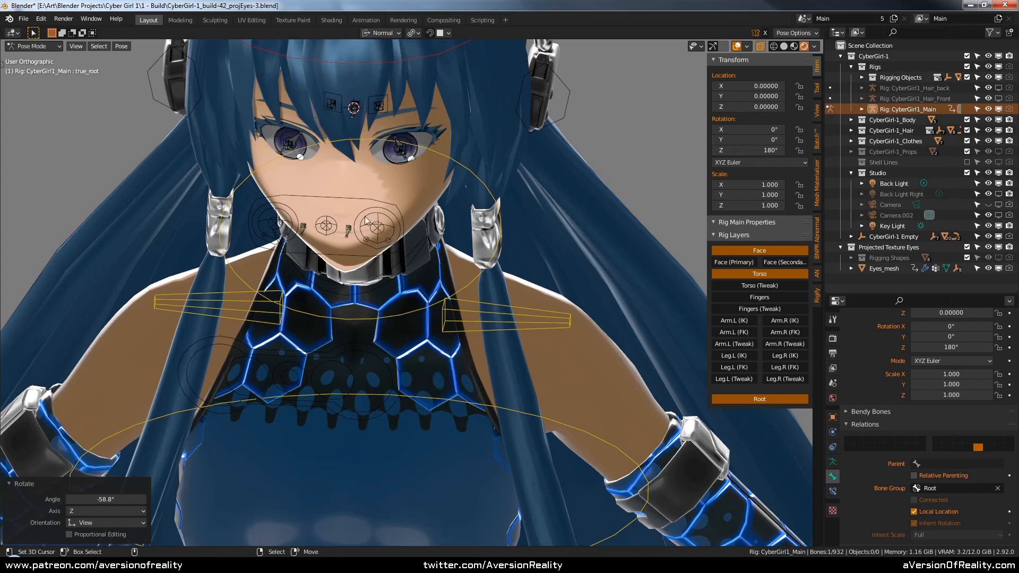
click(998, 195)
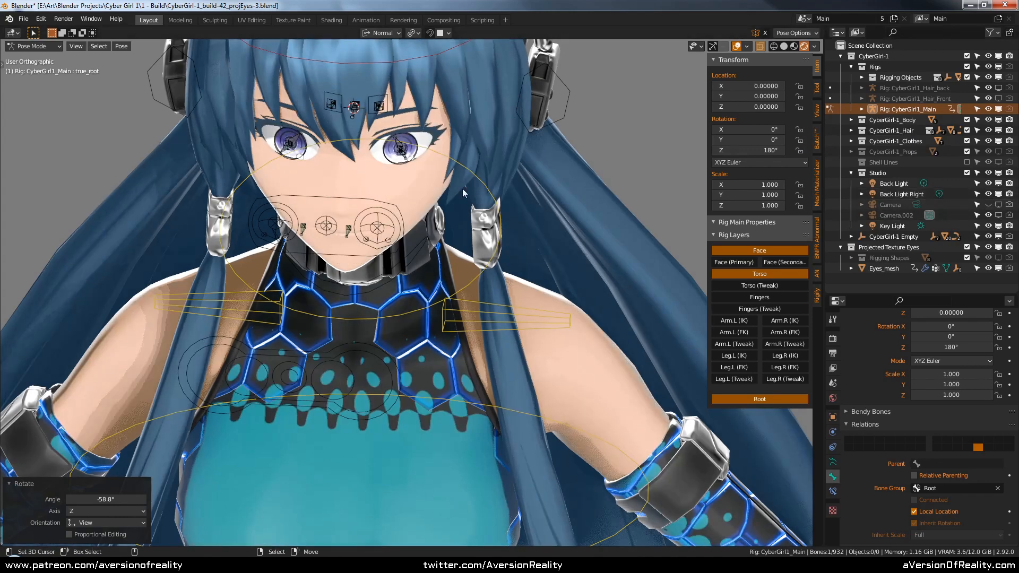
Step: Try moving the eyes control across the face to test how the irises track it
scroll(463, 189, down, 2)
middle_drag(462, 189, 400, 207)
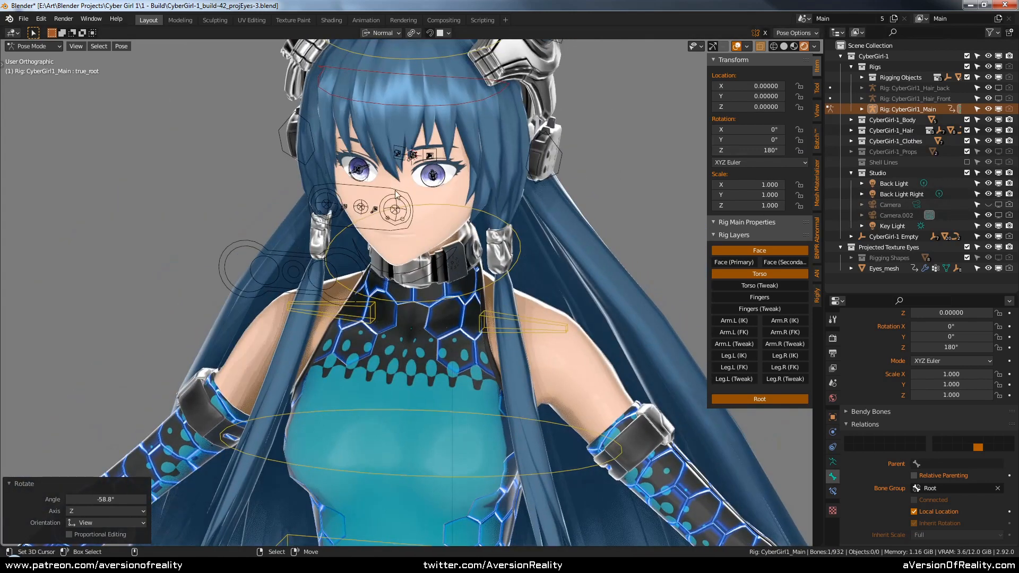
click(395, 193)
key(g)
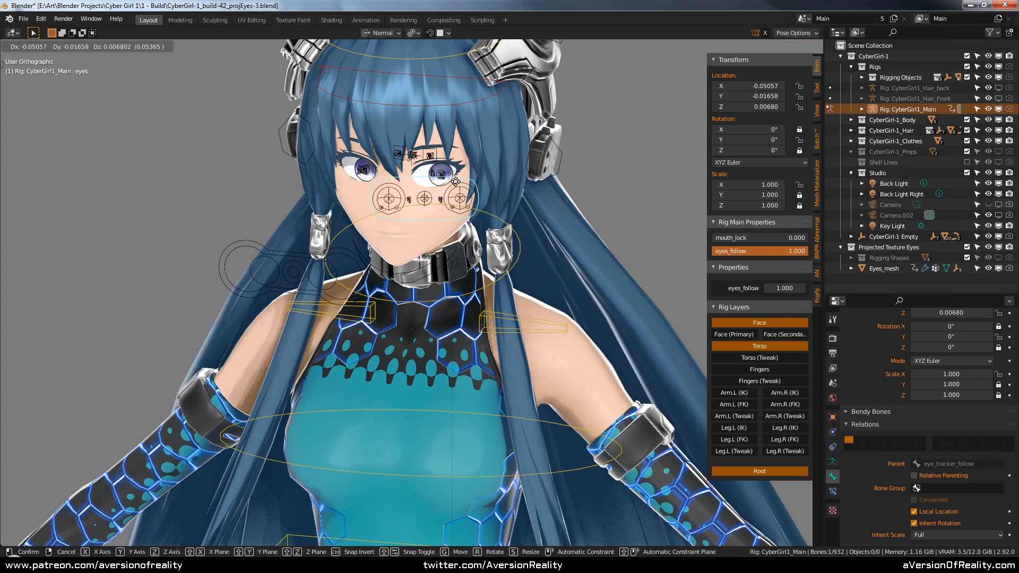
key(Escape)
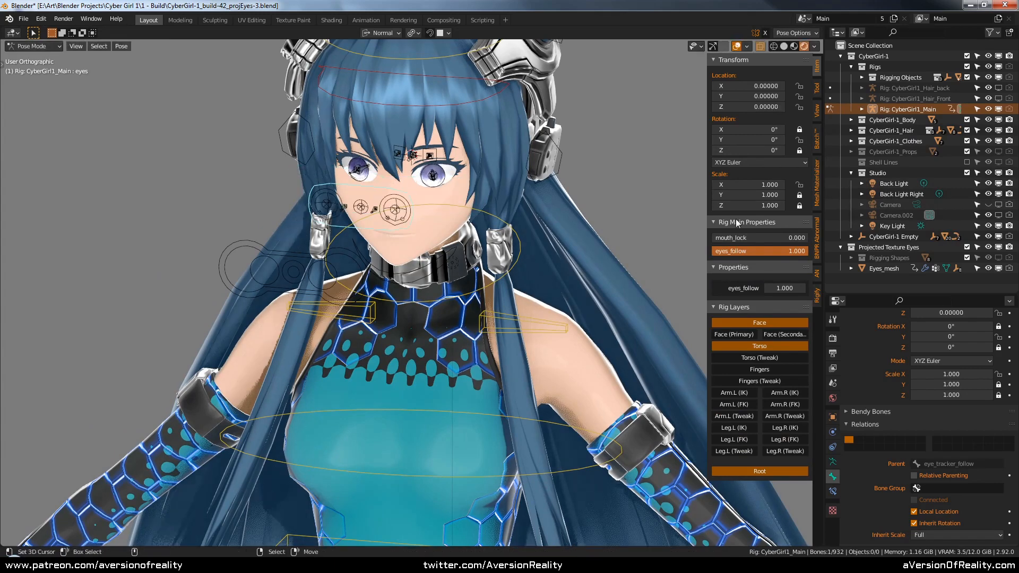
Step: Turn off the Shadow option of the Back Light and try moving the eyes control again
click(893, 184)
click(832, 462)
click(854, 461)
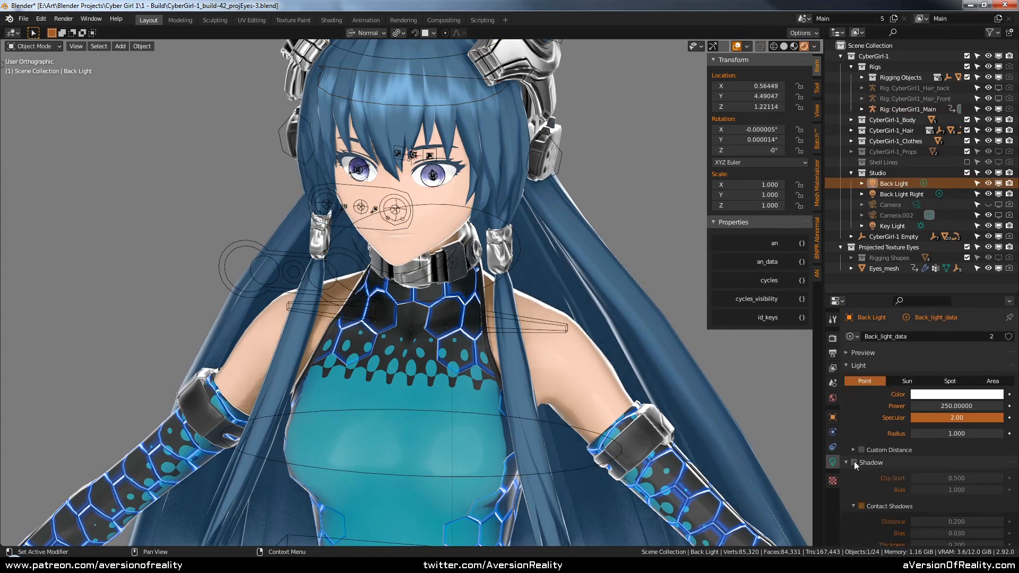
right_click(367, 187)
key(g)
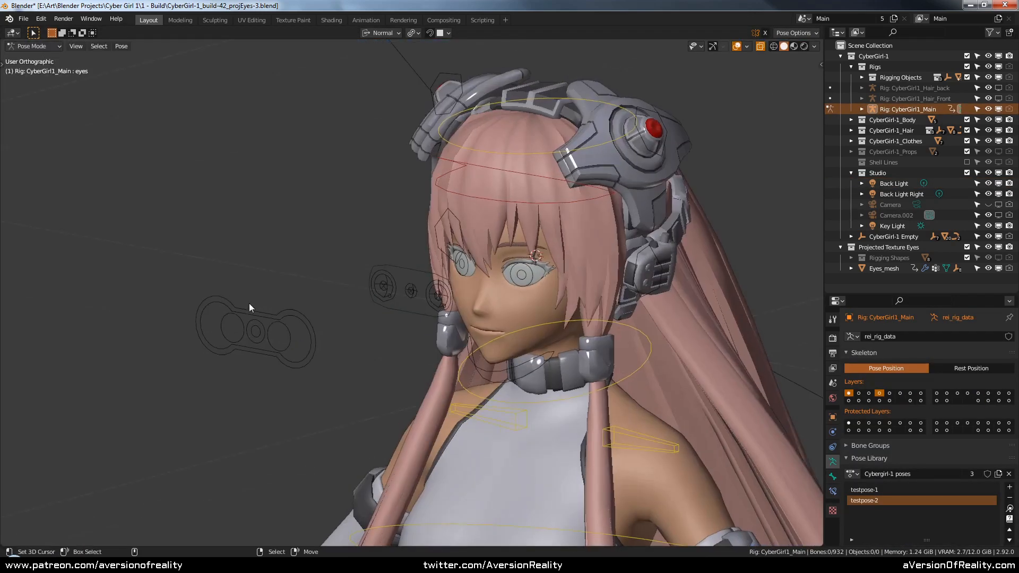
Step: Circle-select the old eyes control's bones in front of the head and hide them
key(c)
click(217, 317)
key(Escape)
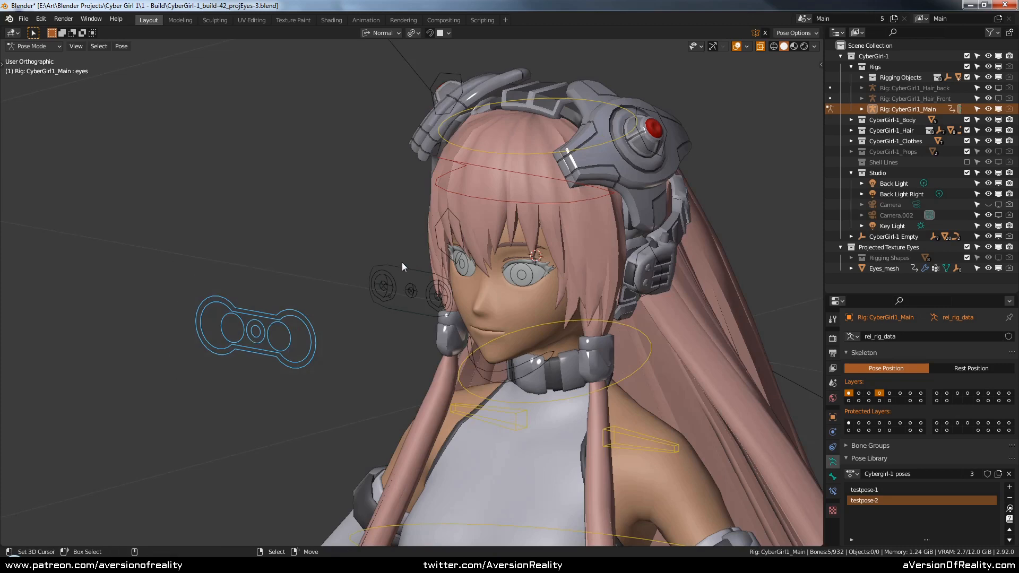
key(h)
middle_drag(402, 262, 371, 247)
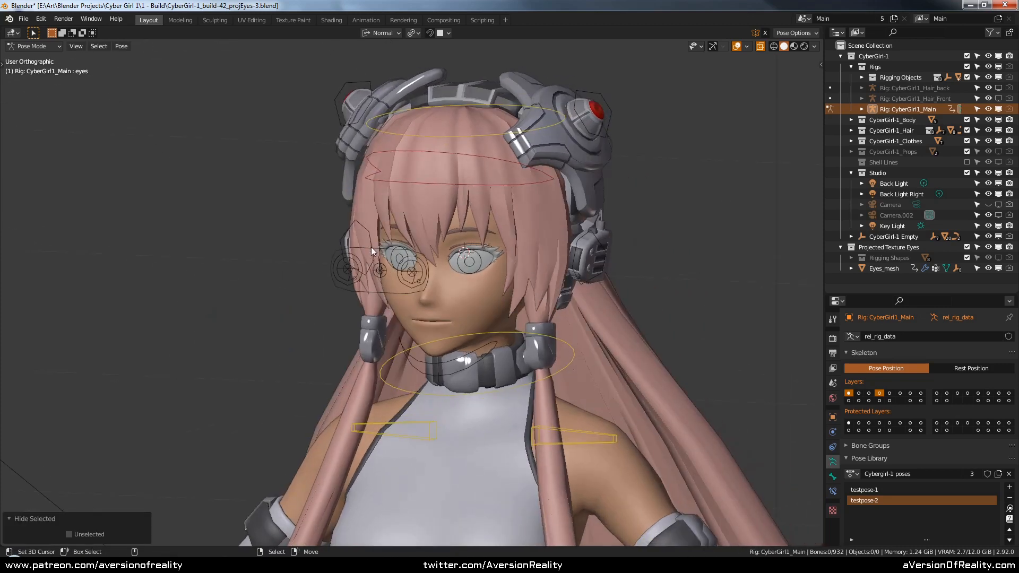
Step: Move the new eyes control in front of the face to test the gaze, and select the head control
key(ctrl+z)
scroll(502, 250, up, 3)
scroll(521, 251, down, 1)
key(g)
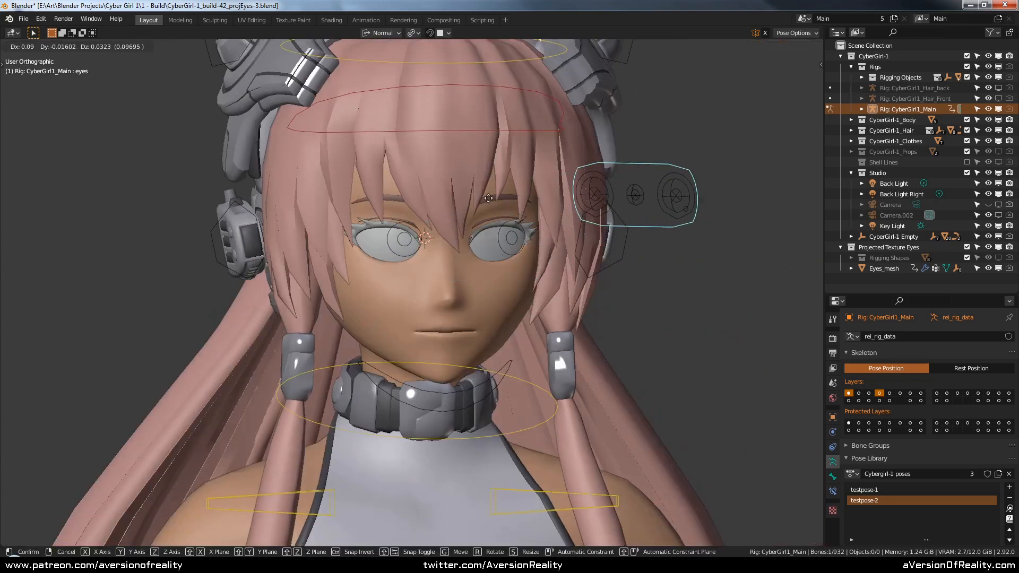
click(459, 227)
click(456, 96)
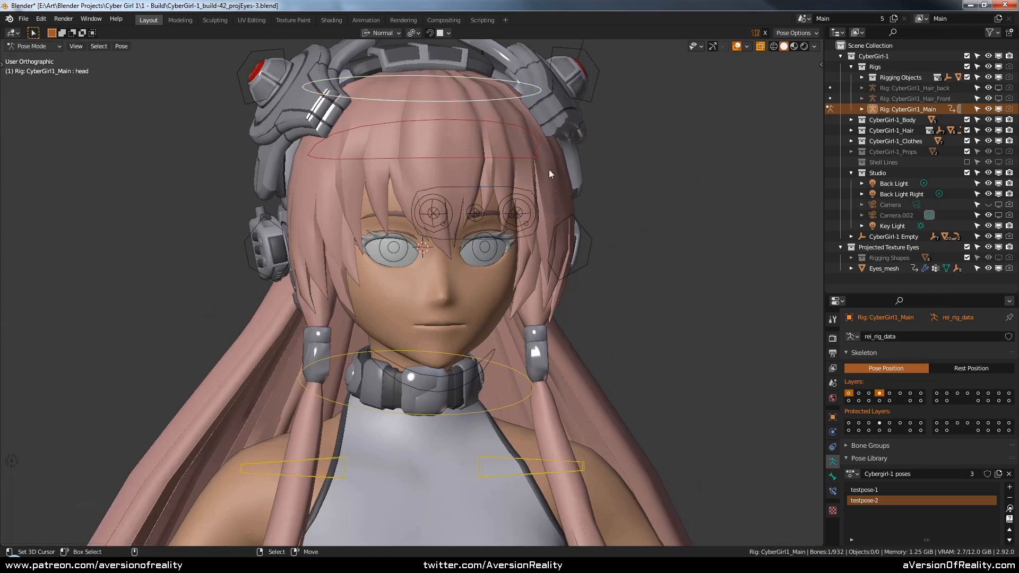
Step: Rotate the head control about 28° around its local X axis, then try a free rotation to test the eyes
key(r)
key(x)
key(x)
click(645, 227)
key(r)
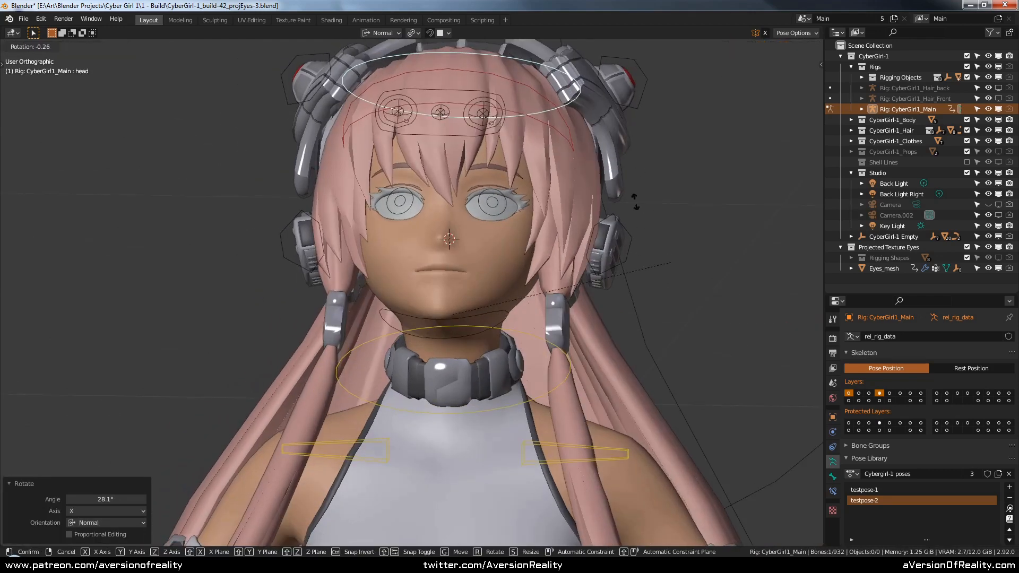
click(564, 350)
Step: Select the neck control and tilt it sideways, then turn it around its local Y axis
click(574, 359)
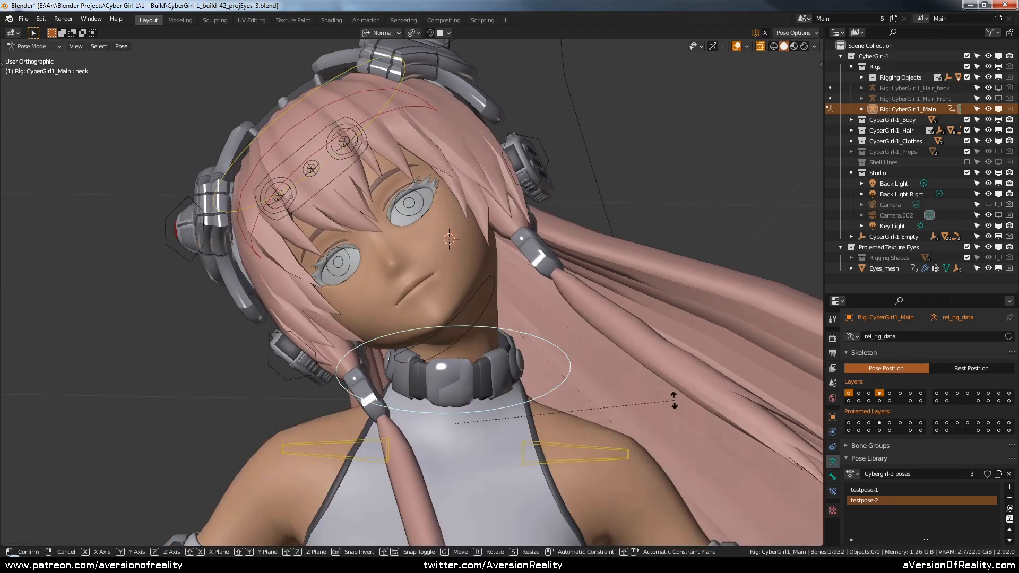
key(r)
key(y)
key(y)
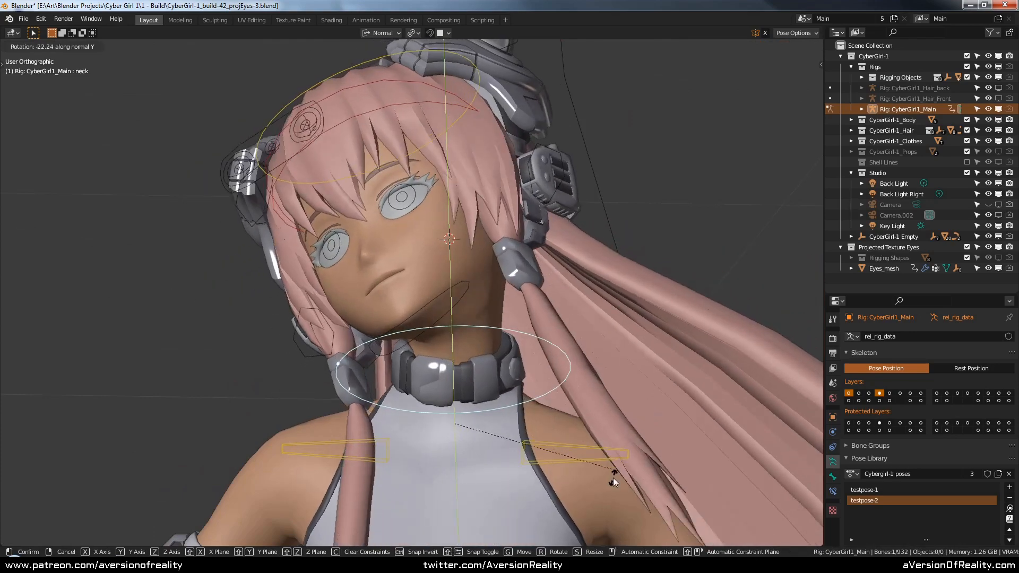
click(625, 454)
Step: Move the eyes control slightly downward, about 0.039 in Z, to test the gaze of the tilted head
middle_drag(593, 275, 590, 243)
click(348, 171)
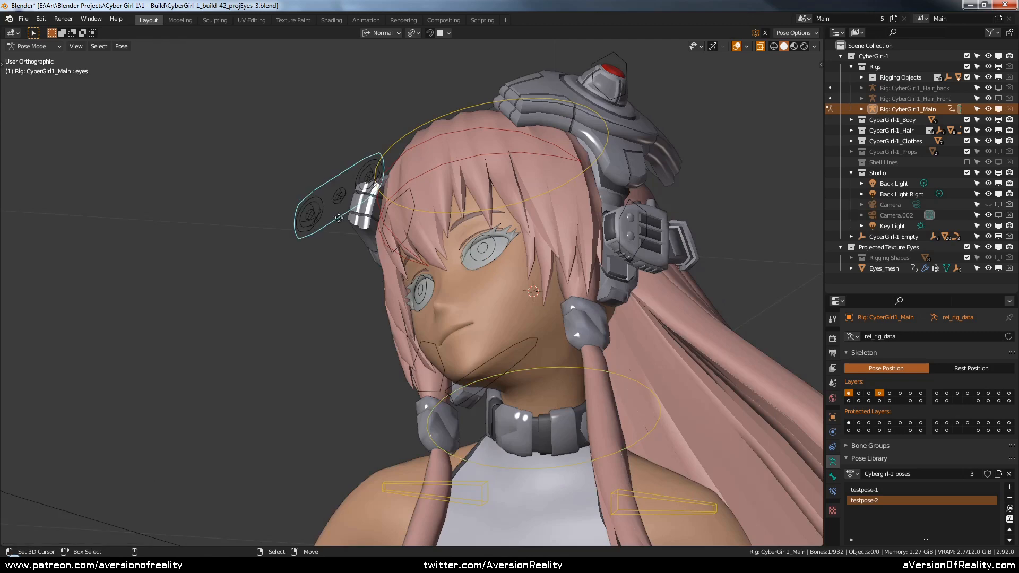
key(g)
click(366, 212)
middle_drag(477, 223, 501, 264)
Step: Switch the viewport to rendered shading and move the eyes control across the face, about 0.086 in X and 0.034 in Z
key(z)
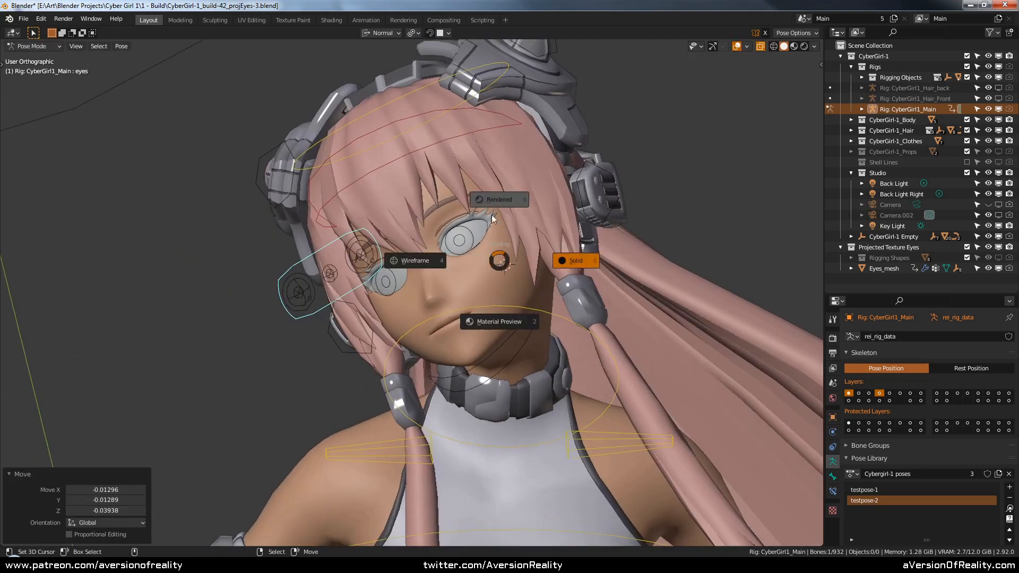
click(530, 260)
key(g)
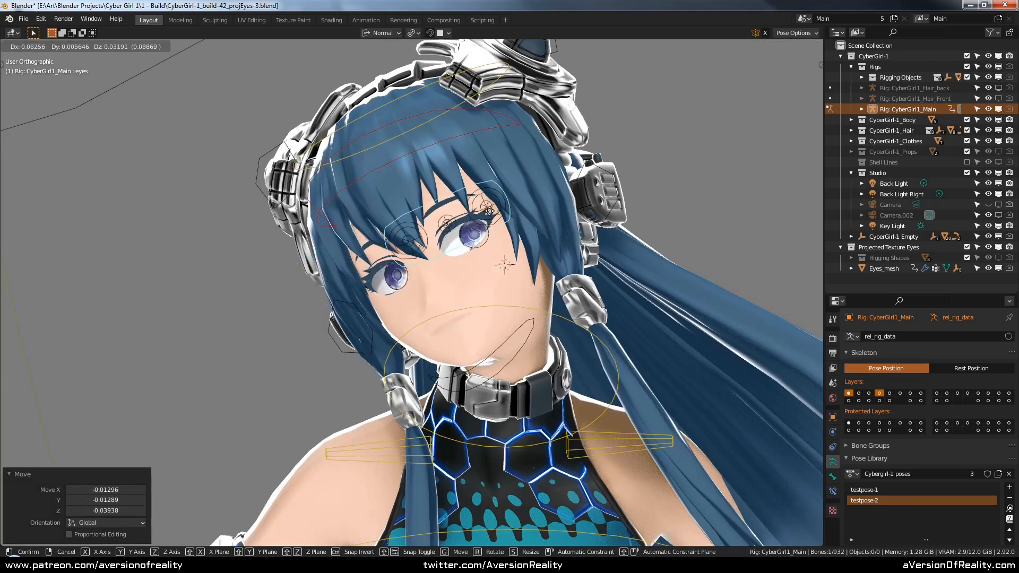
click(518, 208)
middle_drag(517, 208, 569, 227)
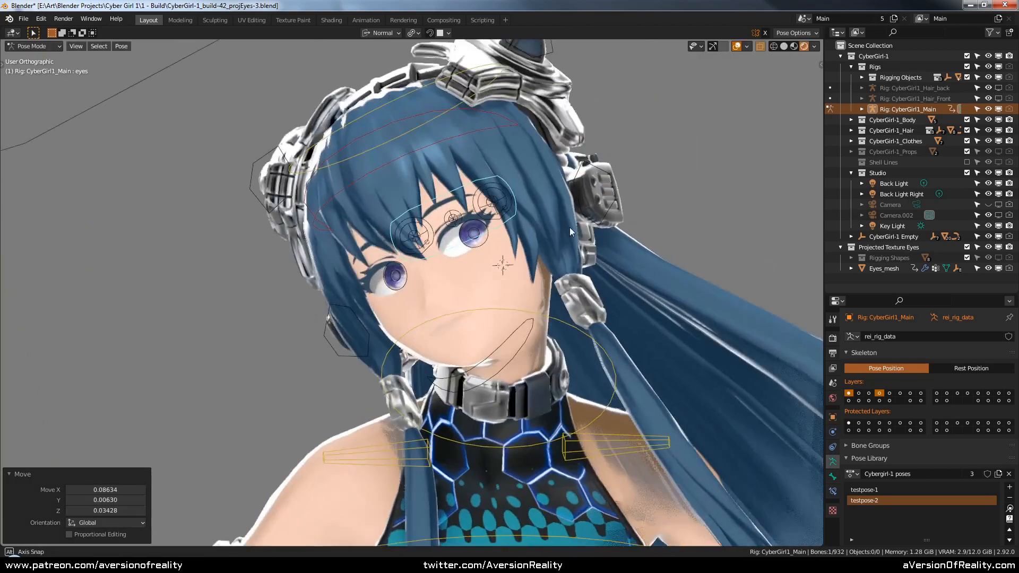
Step: Show the Root rig layer and select the root control around the character's feet
scroll(579, 240, down, 5)
key(n)
middle_drag(564, 279, 560, 234)
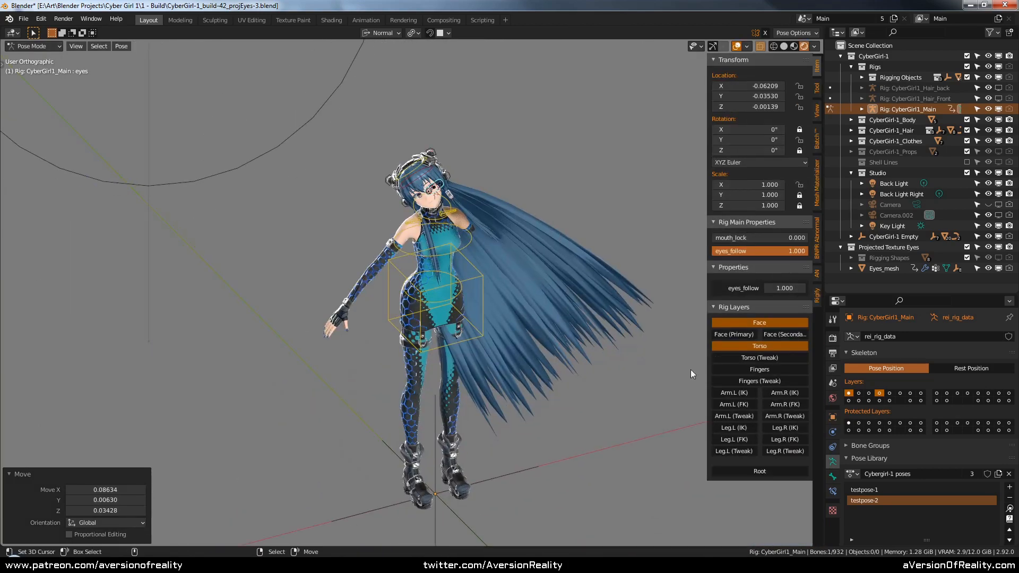
click(753, 470)
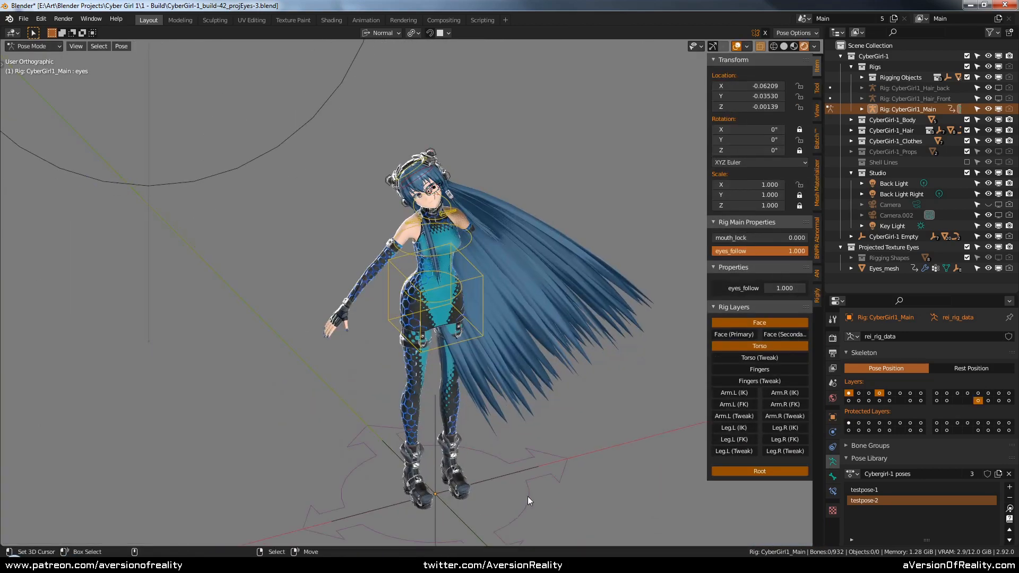
click(527, 496)
Step: Hide the viewport overlays and rotate the root about 80° around Z to test the whole rig
middle_drag(528, 496, 561, 400)
scroll(565, 435, up, 4)
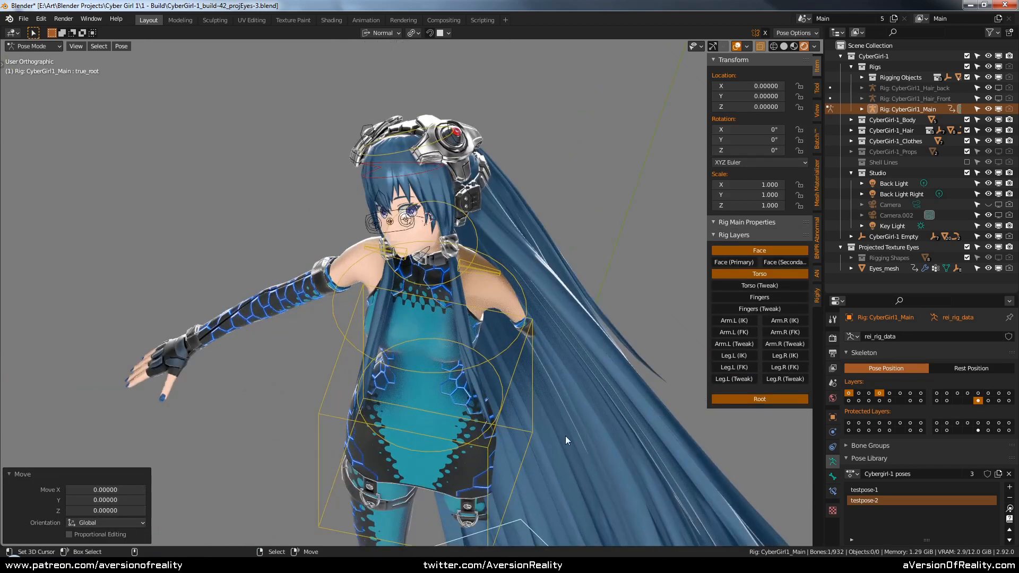
key(shift+alt+z)
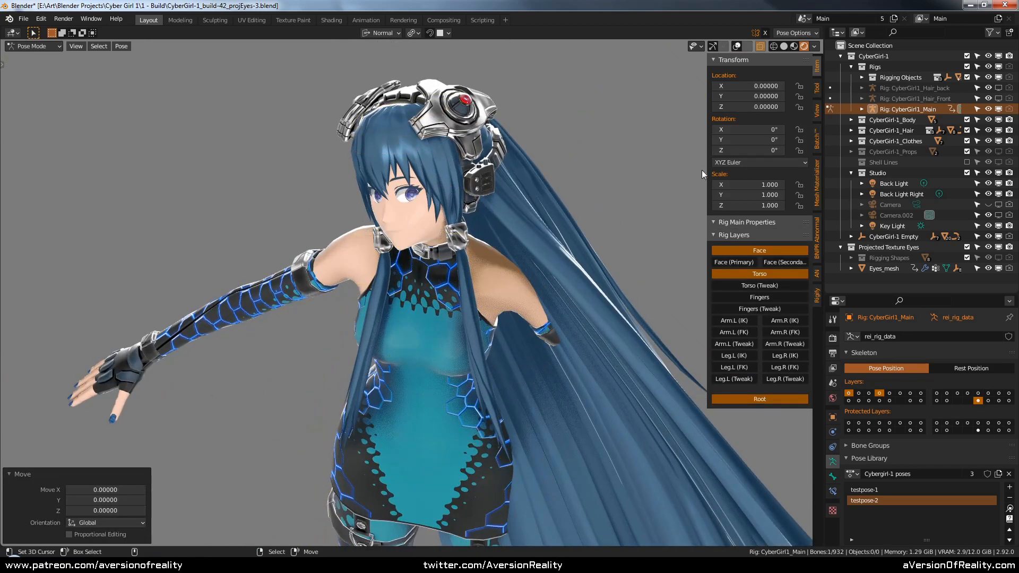
mouse_move(739, 151)
mouse_down()
mouse_move(767, 150)
mouse_move(733, 152)
mouse_up()
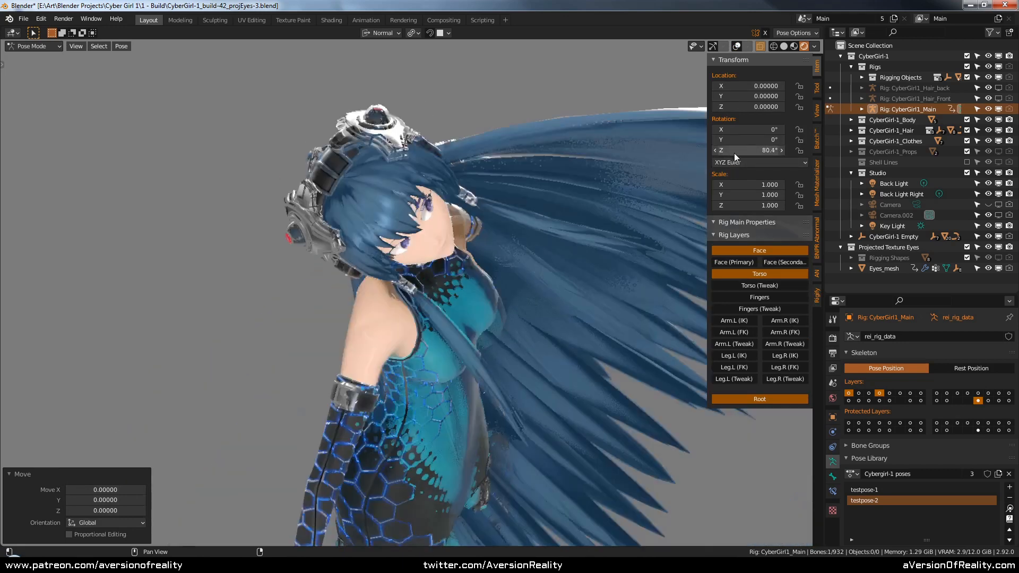
Step: Show the overlays in solid shading and clear the rotation and location of all visible bones
key(shift+alt+z)
key(z)
click(546, 191)
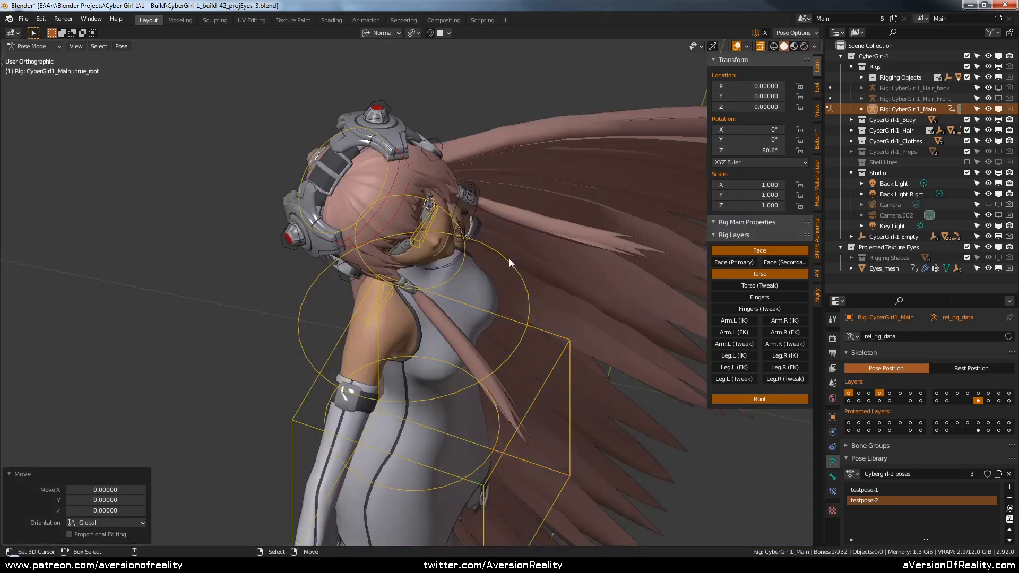
right_click(505, 252)
key(a)
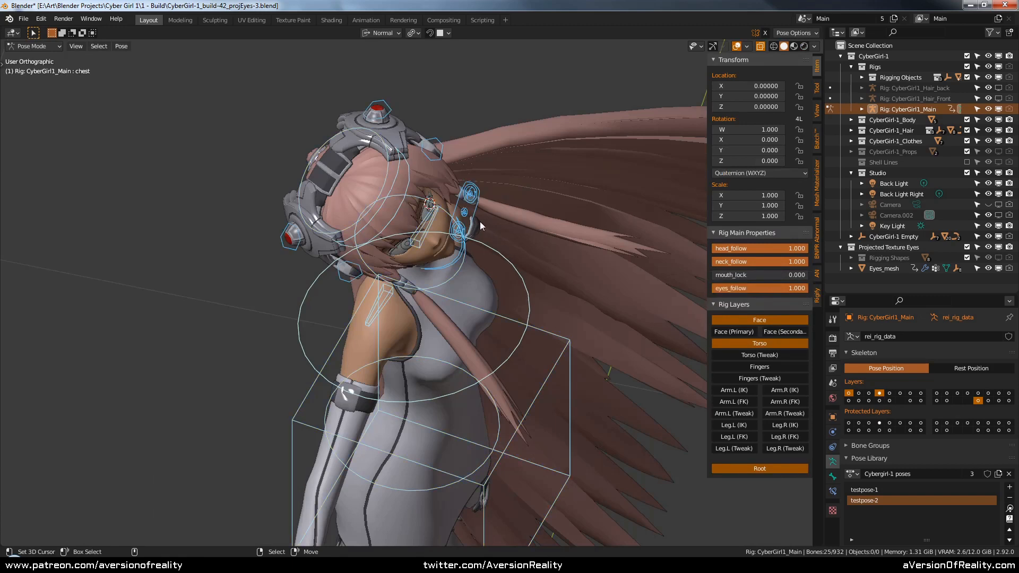
click(475, 216)
key(a)
key(alt+r)
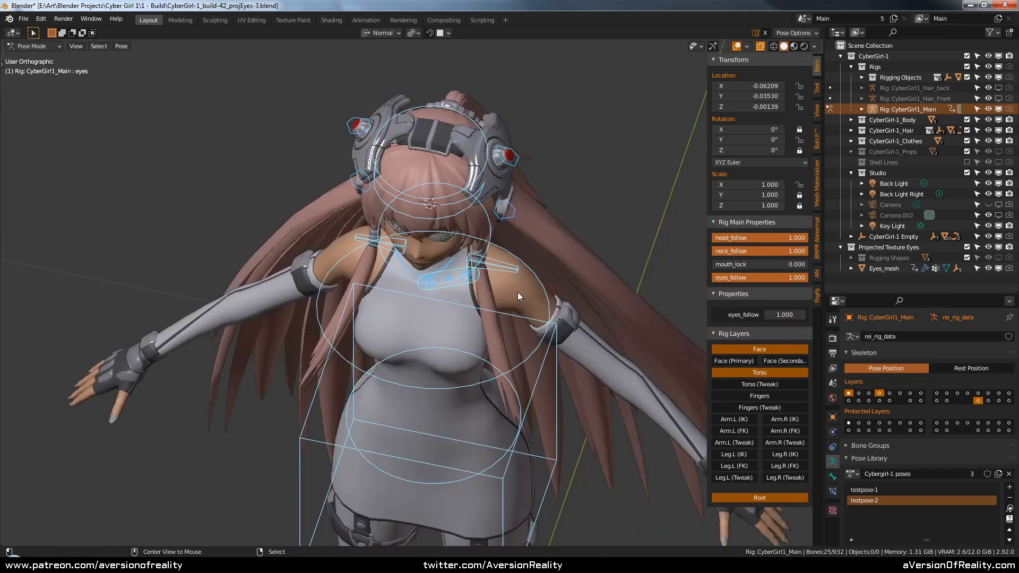
key(alt+g)
Step: Select the eyes control and, in rendered shading, move it around the face to test how the irises track it
scroll(520, 279, up, 3)
right_click(368, 311)
scroll(367, 311, up, 2)
key(z)
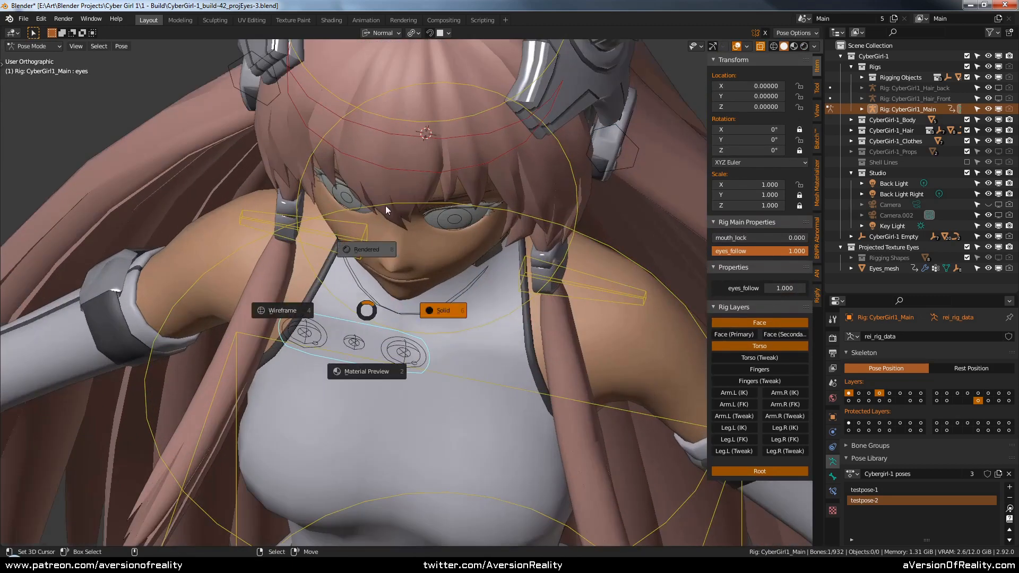
click(387, 211)
mouse_move(388, 213)
middle_down()
mouse_move(426, 219)
mouse_move(428, 186)
middle_up()
shift+scroll(429, 189, up, 5)
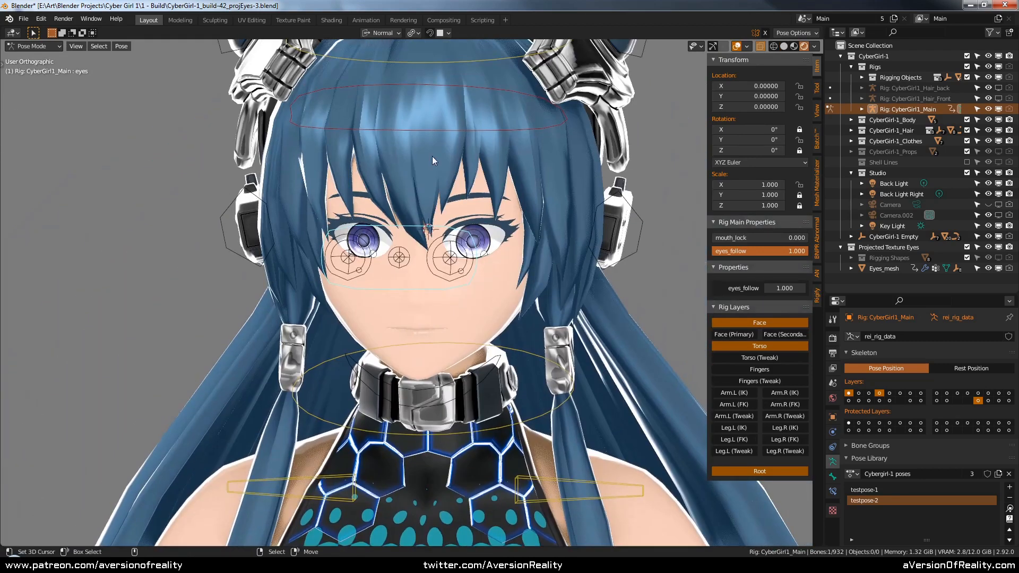
key(g)
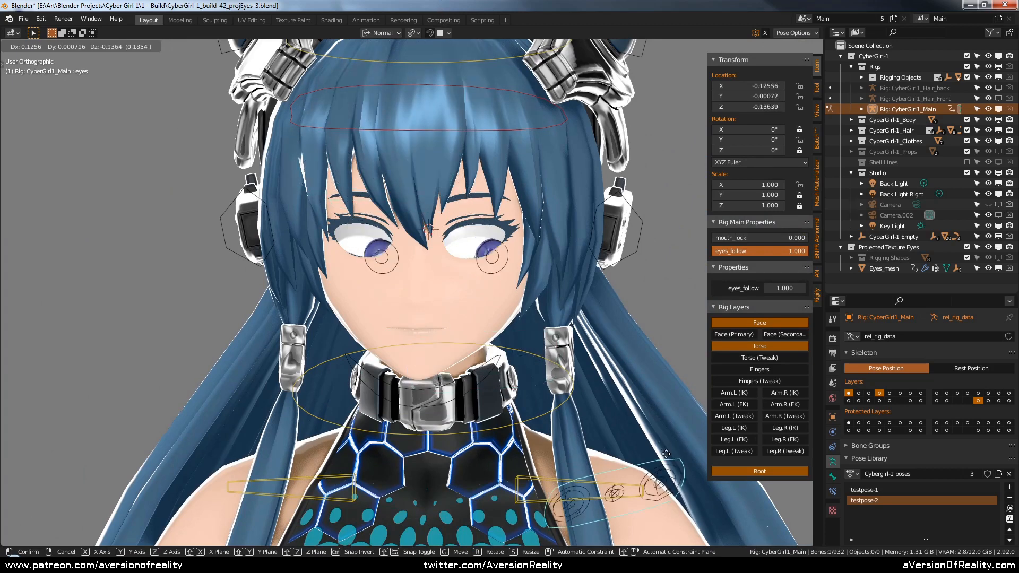
click(577, 249)
mouse_move(578, 249)
middle_down()
mouse_move(548, 215)
mouse_move(398, 220)
middle_up()
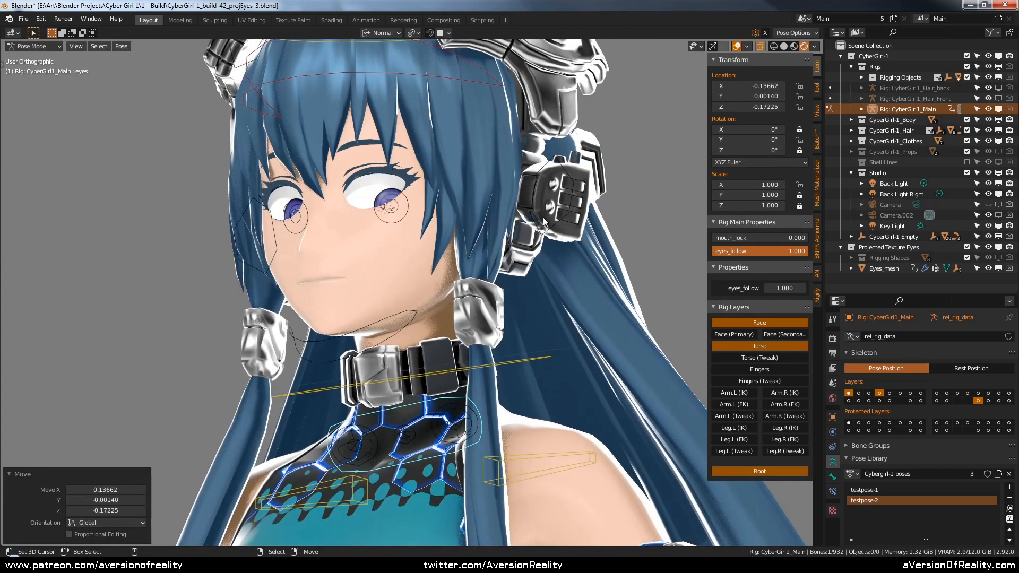
Step: Save the file and return the viewport to solid shading
key(ctrl+s)
key(z)
click(489, 218)
Step: Reset all visible bones so the eyes control returns to its rest location in front of the face
click(518, 358)
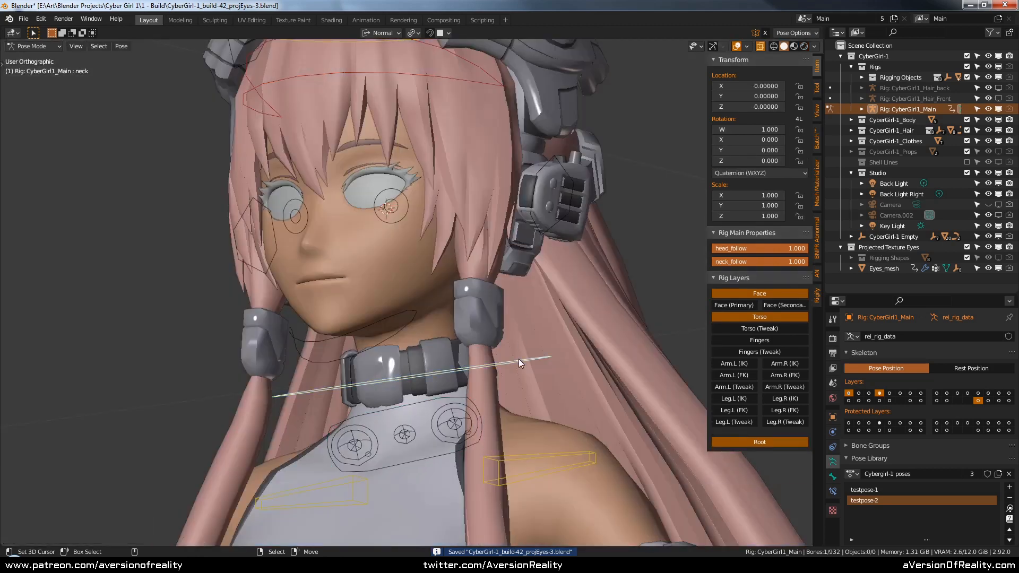
key(alt+h)
shift+middle_drag(518, 359, 580, 411)
scroll(505, 208, up, 2)
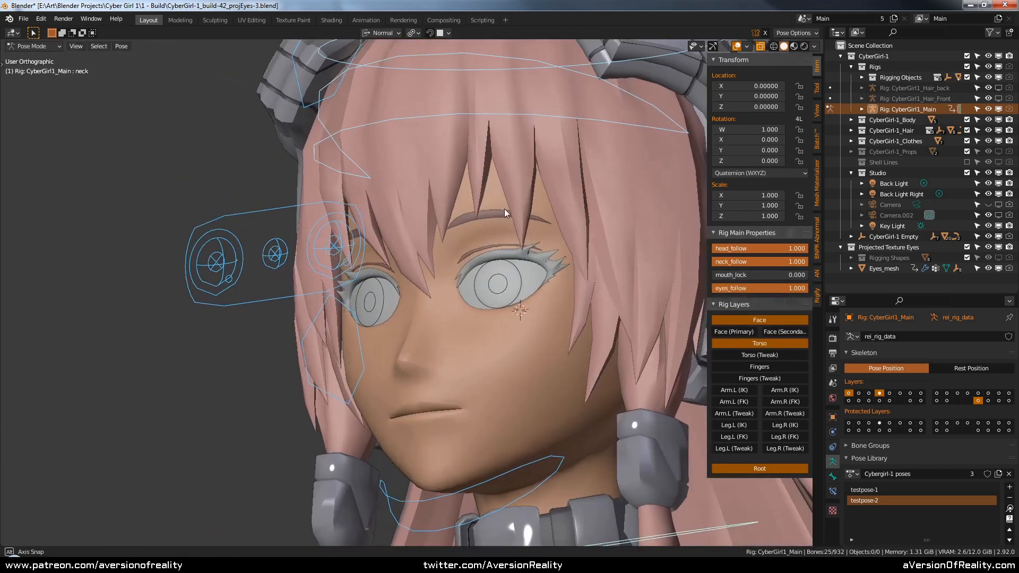
middle_drag(504, 209, 536, 218)
Step: Show the bone layer holding the eye mechanism bones and open the bone constraints of eye_track.l
right_click(431, 262)
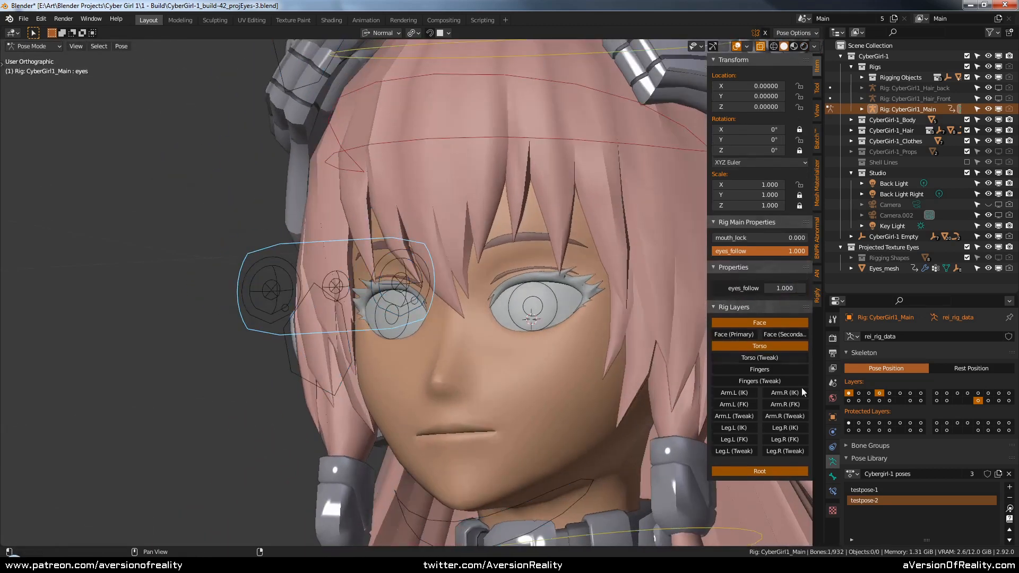
shift+click(910, 401)
scroll(581, 273, up, 3)
middle_drag(536, 258, 530, 252)
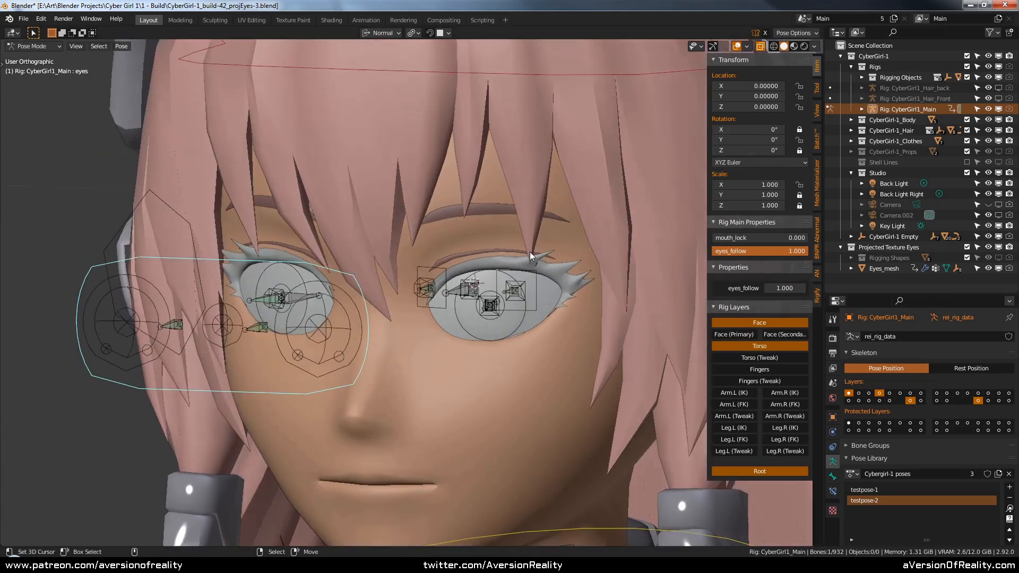
right_click(517, 296)
middle_drag(518, 296, 532, 248)
click(832, 491)
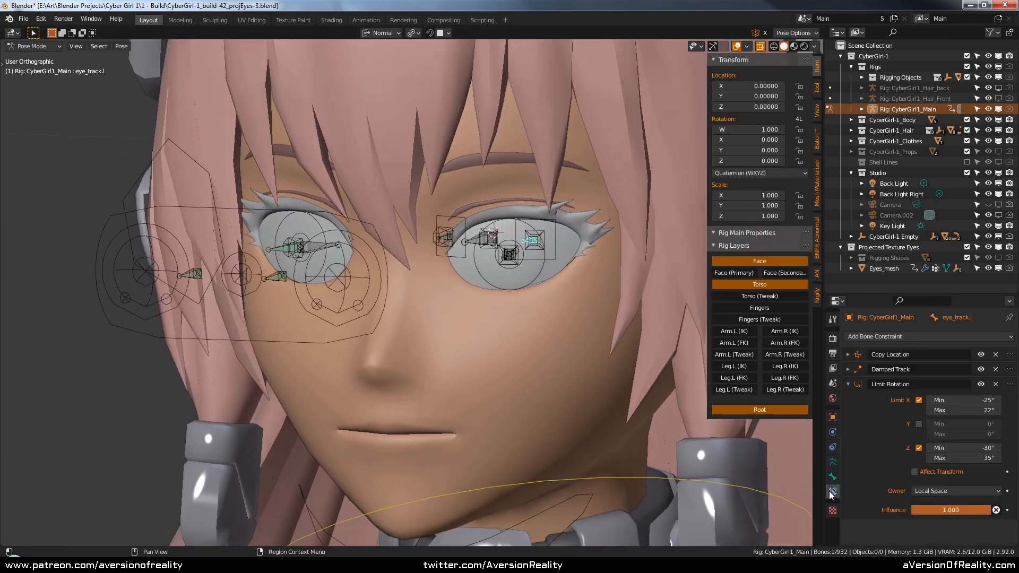
Step: Switch to rendered shading and lower the eyes control about 0.103 along its Z axis to test the downward gaze, then adjust its height again
middle_drag(589, 271, 539, 248)
right_click(232, 186)
key(z)
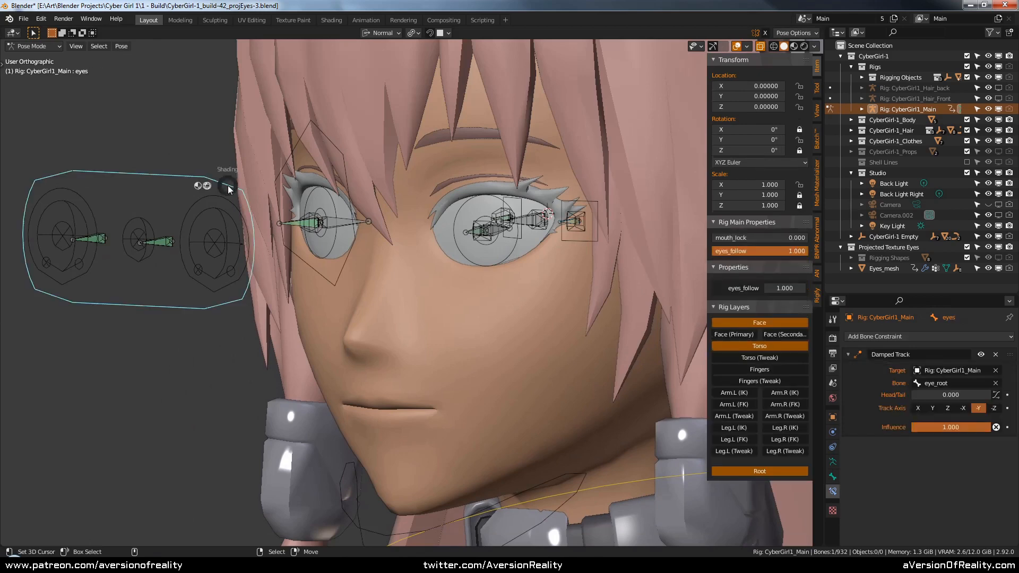
key(g)
key(z)
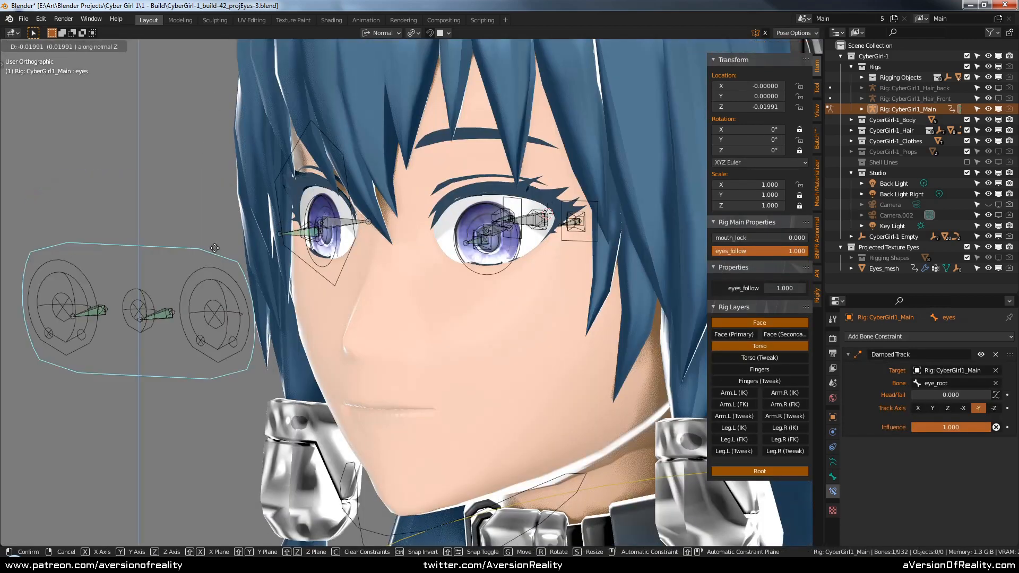
click(235, 465)
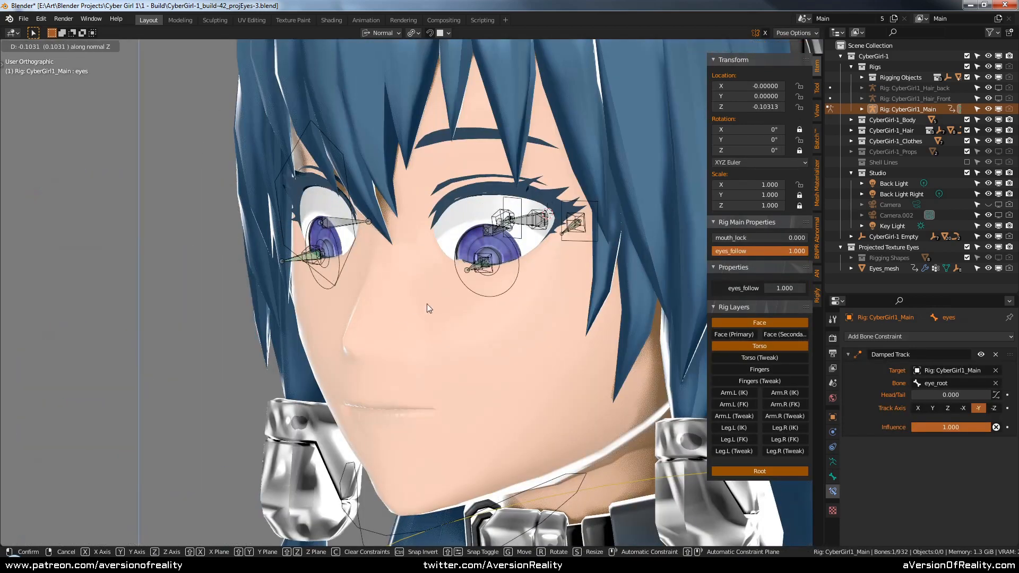
middle_drag(427, 303, 574, 241)
scroll(574, 240, down, 3)
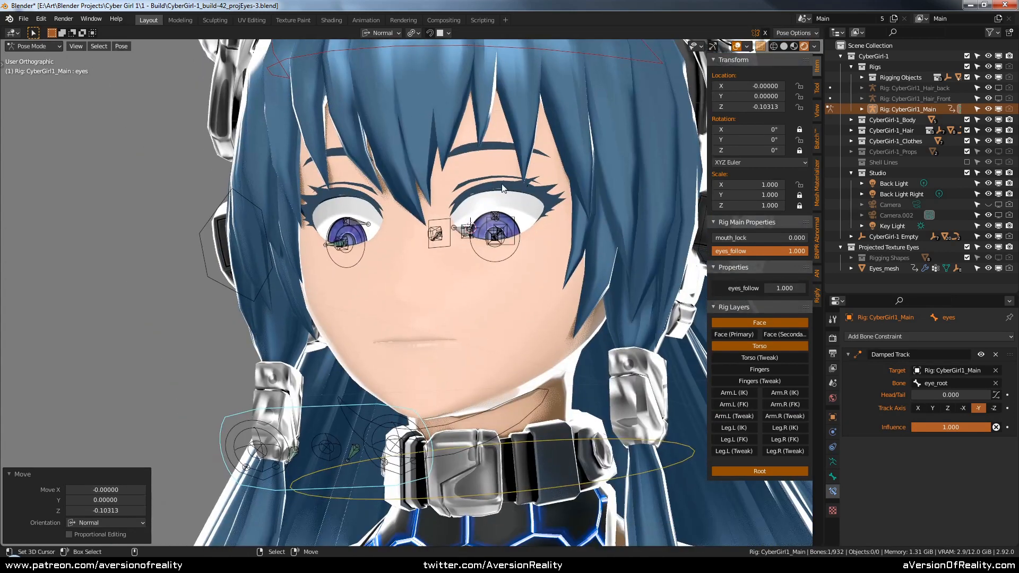
key(g)
key(z)
click(505, 244)
Step: Select eye_track.l and set the X minimum of its Limit Rotation constraint to -20°, then to -15°
middle_drag(584, 201, 610, 228)
scroll(521, 247, up, 3)
click(529, 244)
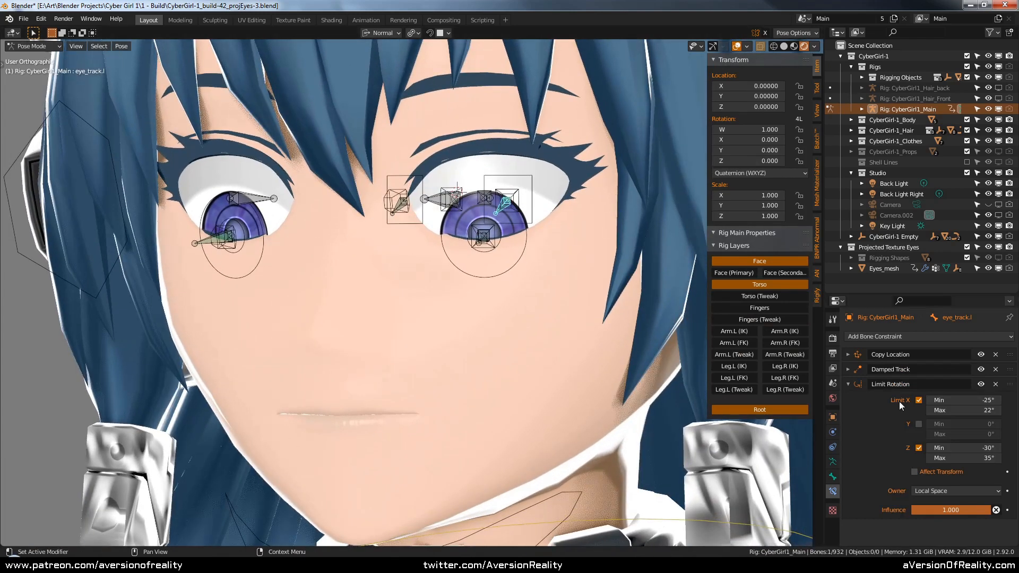
click(952, 399)
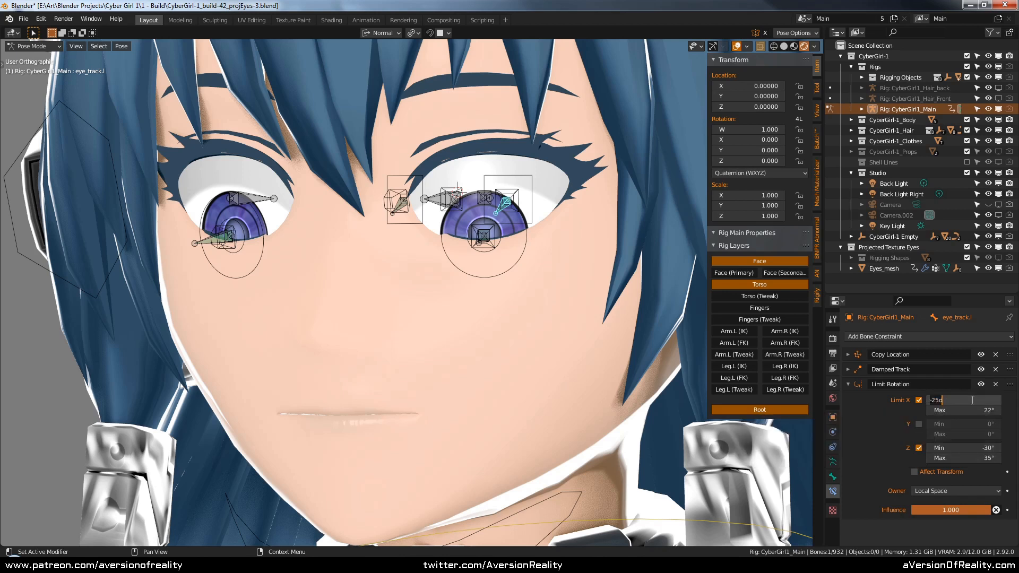
key(Return)
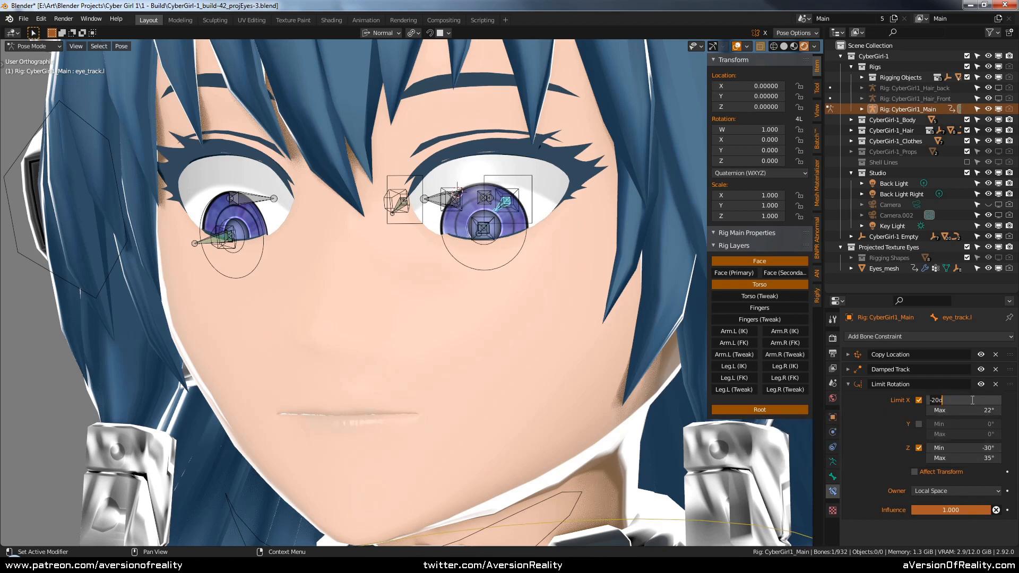
key(Return)
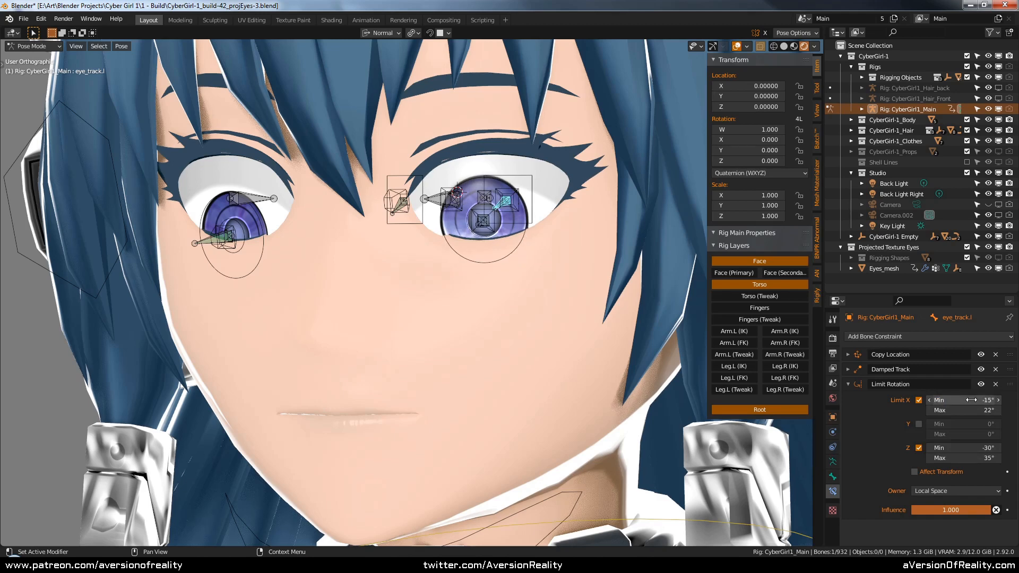
Step: Set the X minimum of eye_track.l's Limit Rotation constraint to -17°, then to -16°, and give eye_track.r the same -16° minimum
mouse_move(591, 282)
middle_down()
mouse_move(607, 286)
mouse_move(589, 269)
middle_up()
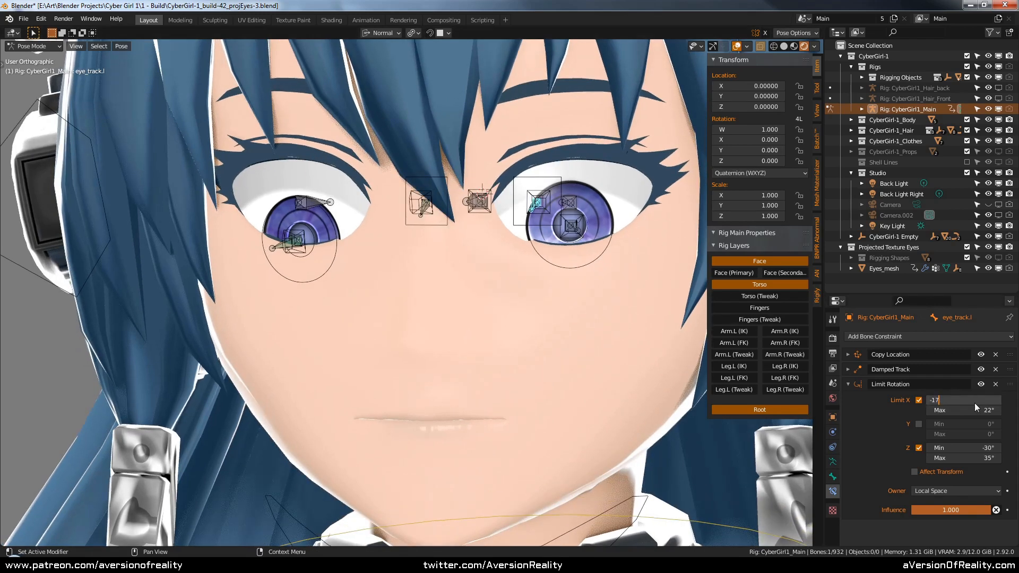
key(Return)
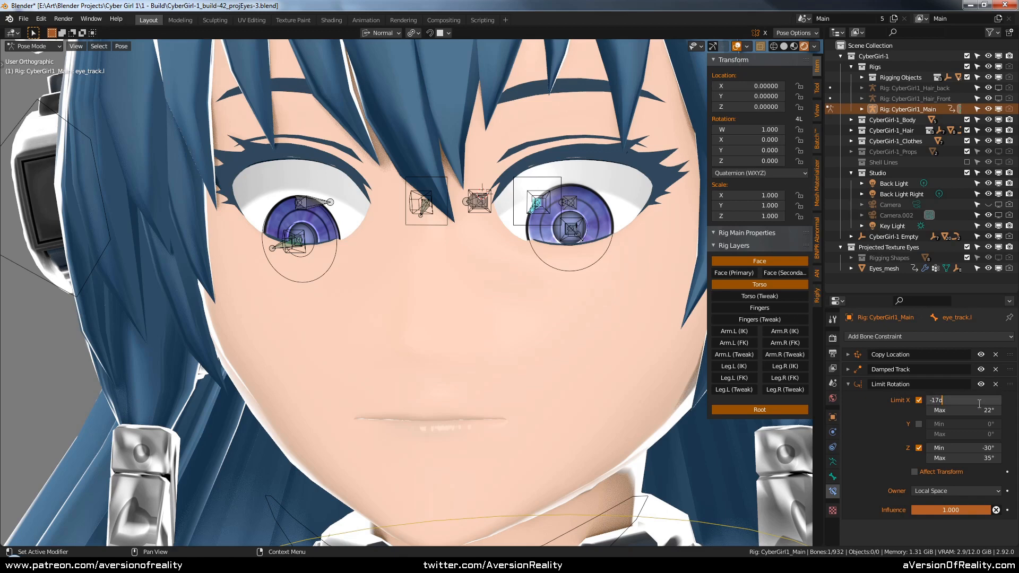
key(Return)
ctrl+click(979, 404)
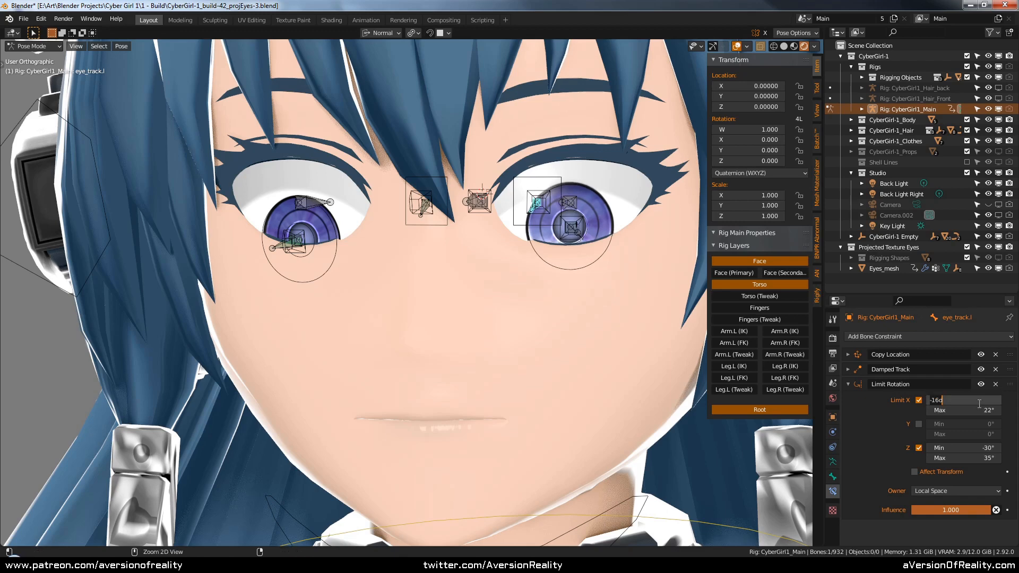
key(Return)
middle_drag(317, 210, 312, 255)
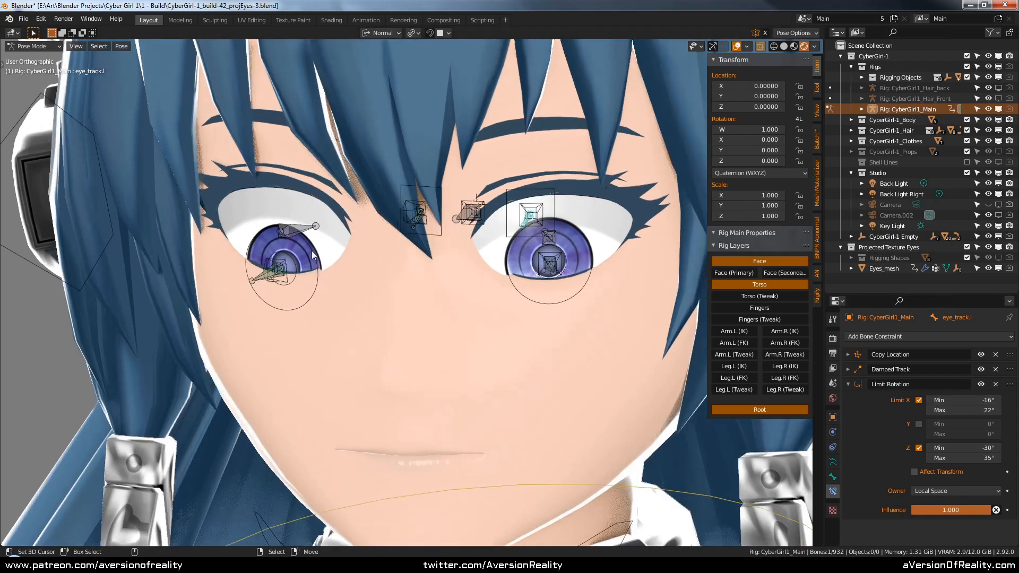
click(418, 230)
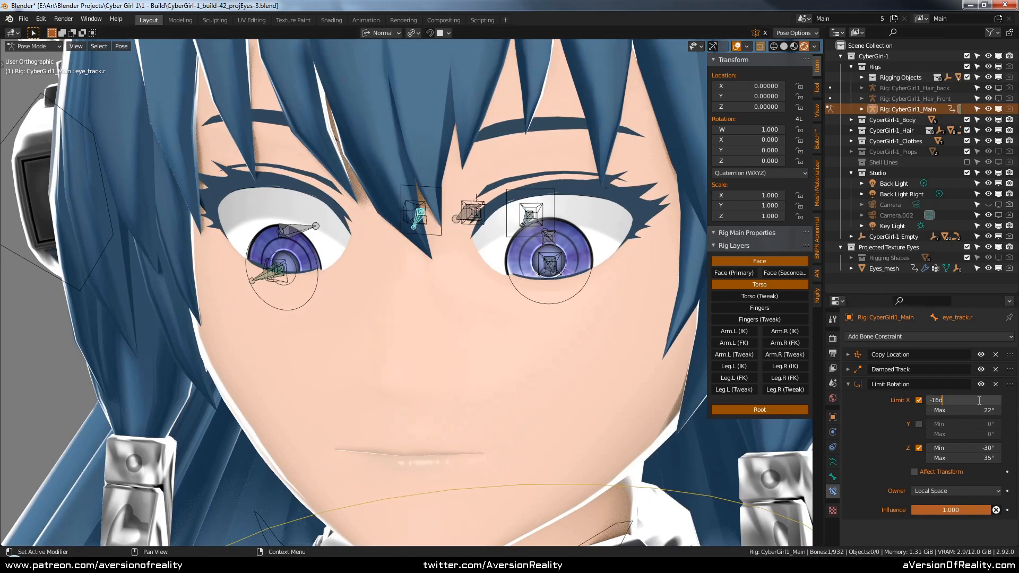
key(Return)
Step: Reset the eyes control's location and raise it about 0.094 along its Z axis to test the upward gaze
scroll(441, 297, down, 6)
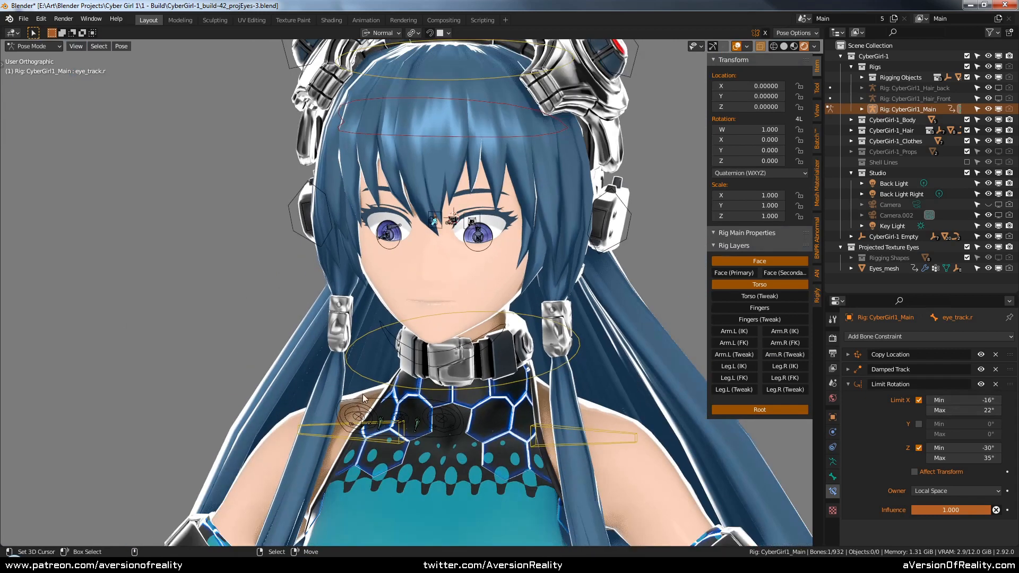
click(364, 397)
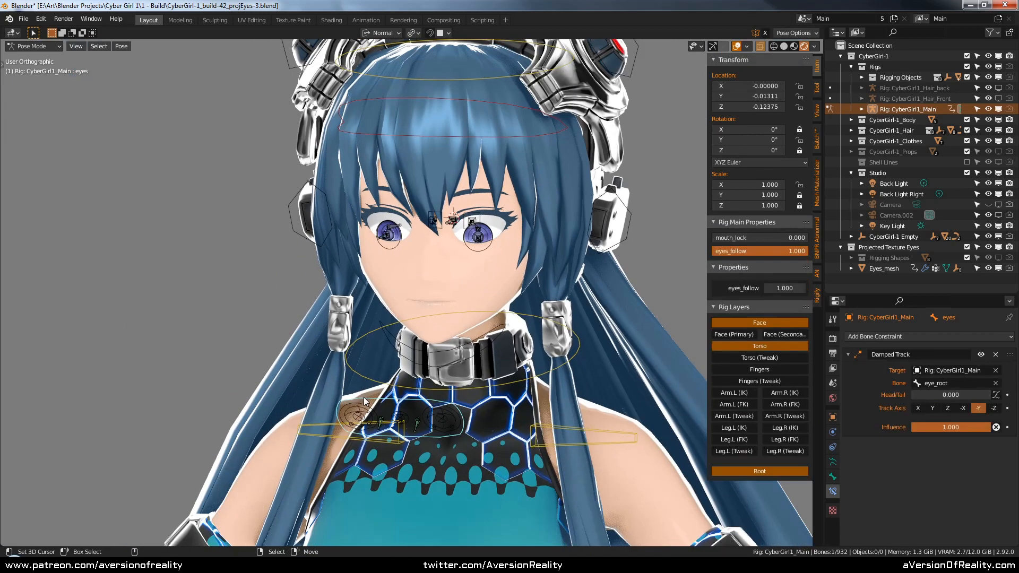
middle_drag(364, 397, 455, 343)
scroll(455, 339, up, 1)
key(g)
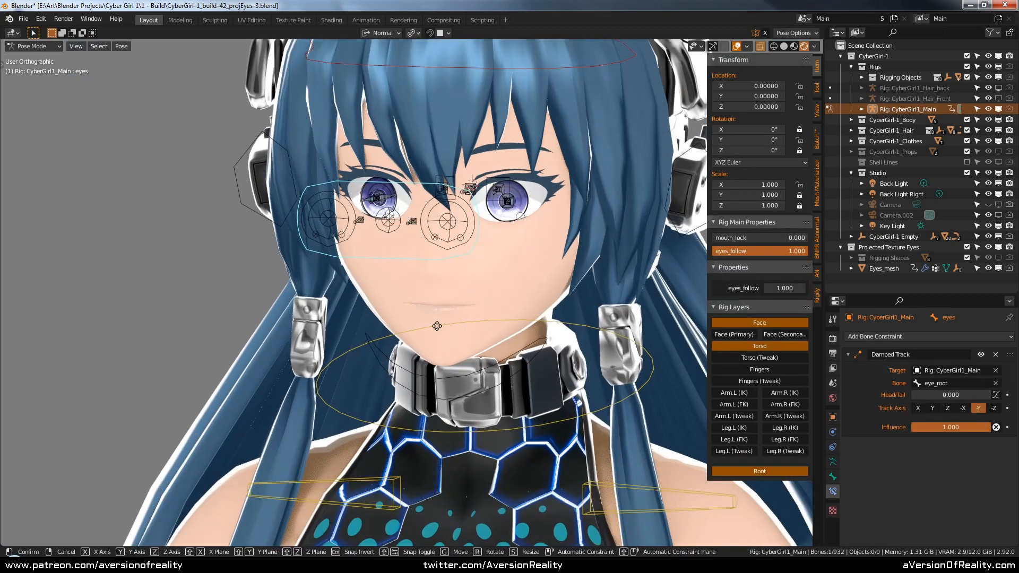
key(z)
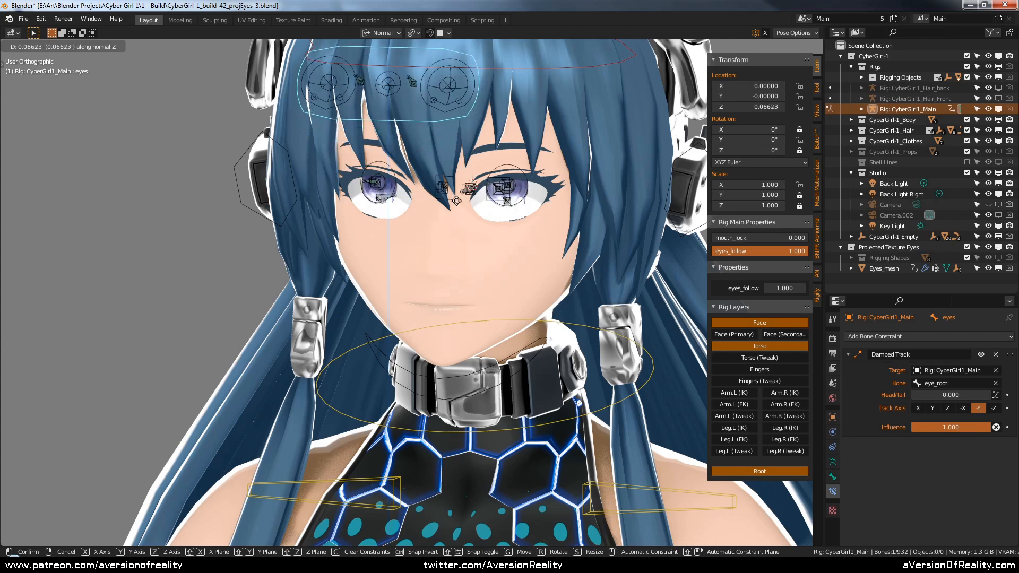
click(578, 161)
shift+middle_drag(584, 180, 559, 282)
scroll(562, 278, up, 4)
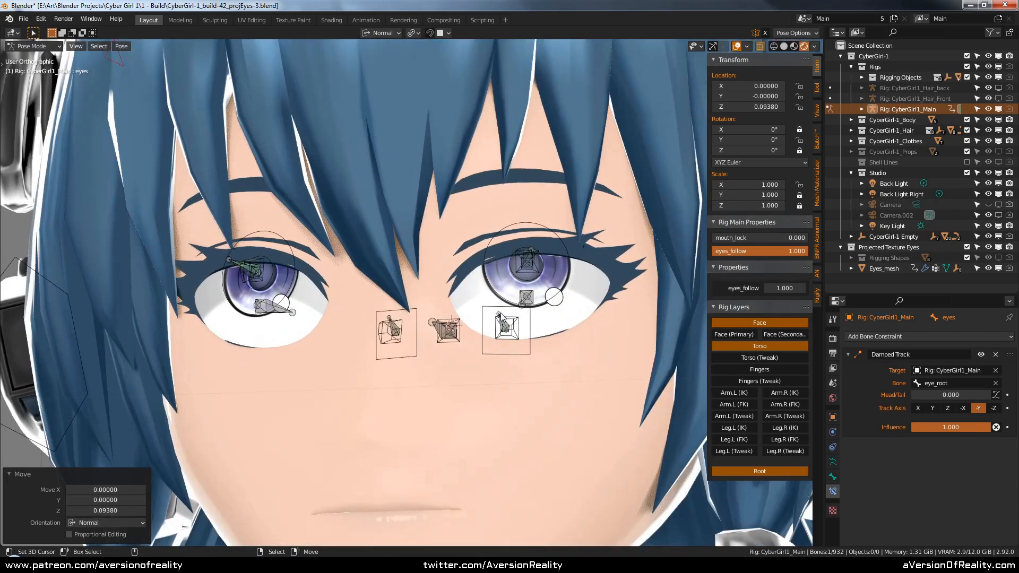
Step: Set the X maximum of eye_track.l's Limit Rotation constraint to 20°, then to 18°, checking the upward gaze from several angles
click(501, 314)
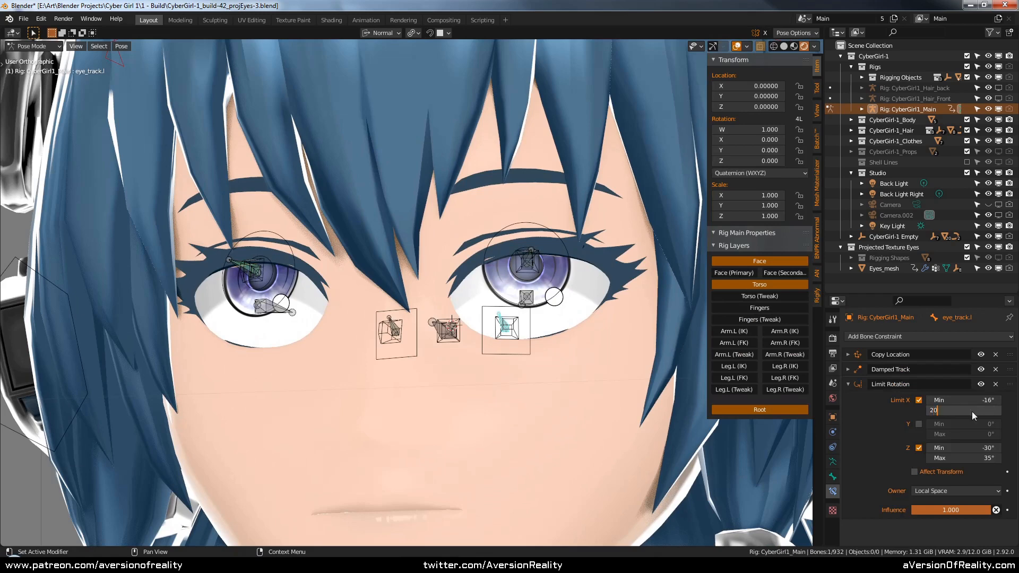
key(Return)
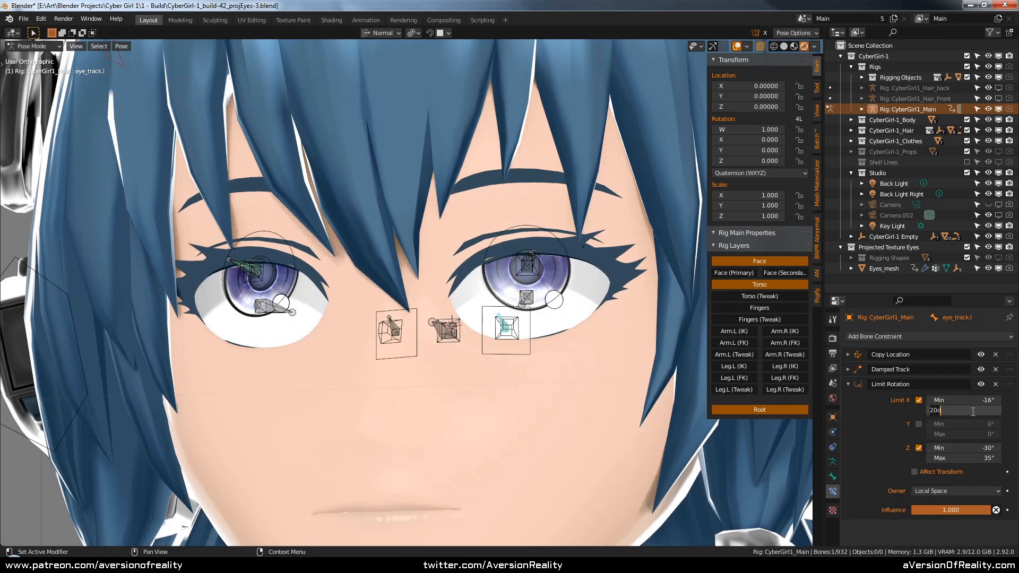
key(Return)
middle_drag(685, 305, 511, 351)
shift+middle_drag(656, 378, 629, 367)
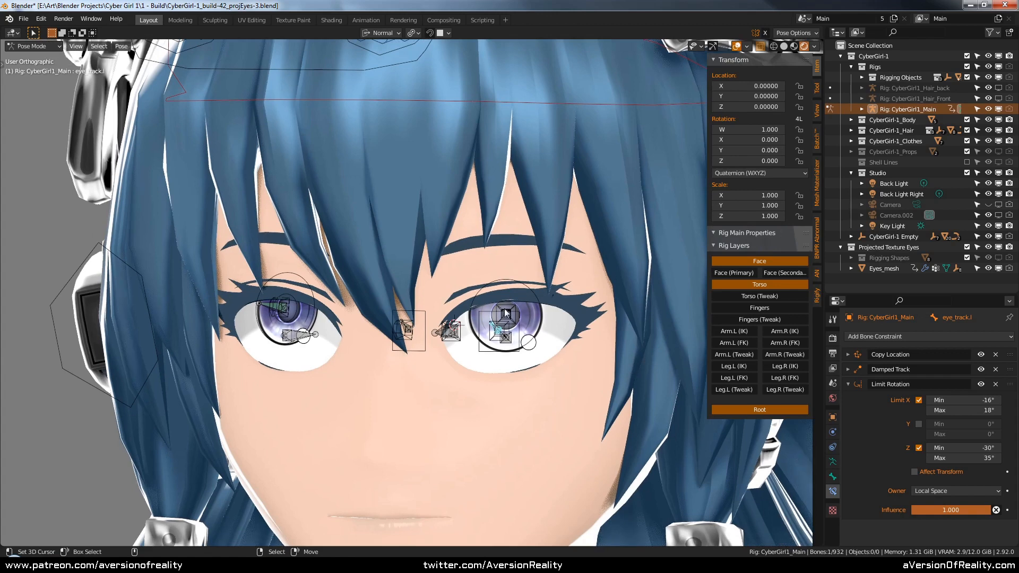
middle_drag(531, 328, 537, 288)
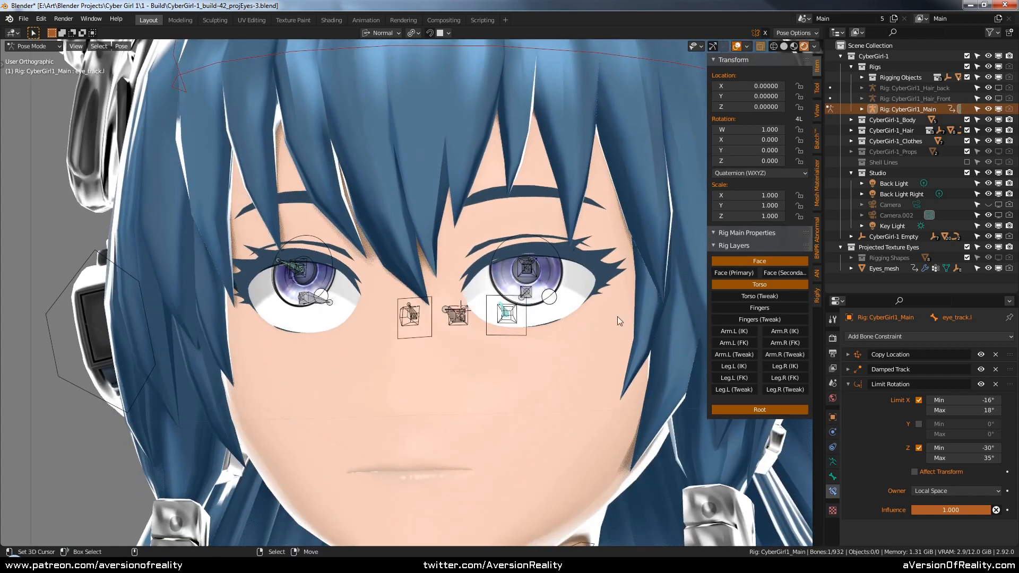
Step: Copy the 18° X maximum from eye_track.l to eye_track.r's Limit Rotation constraint and save the file
double_click(970, 411)
text(d)
key(Return)
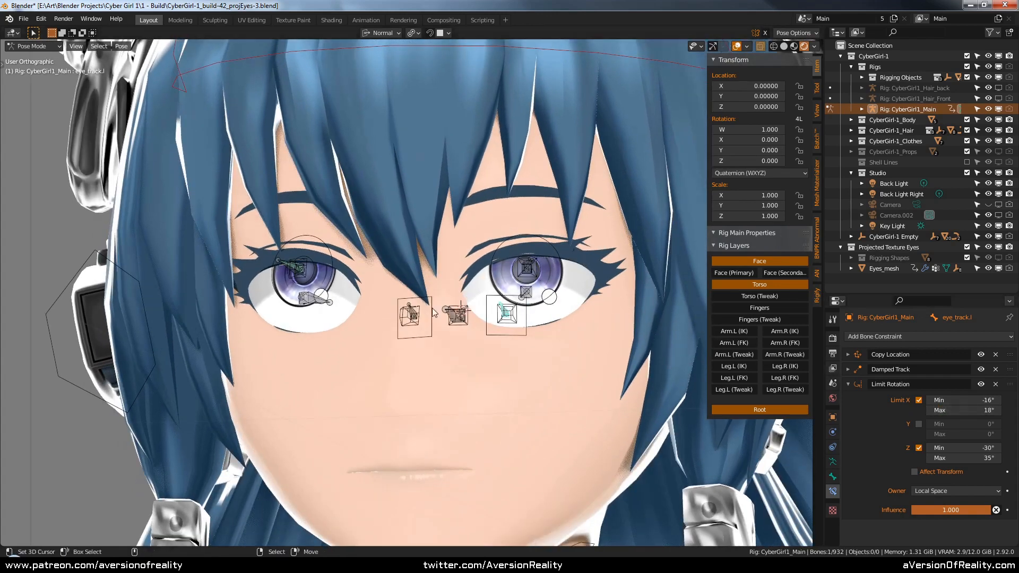
click(410, 308)
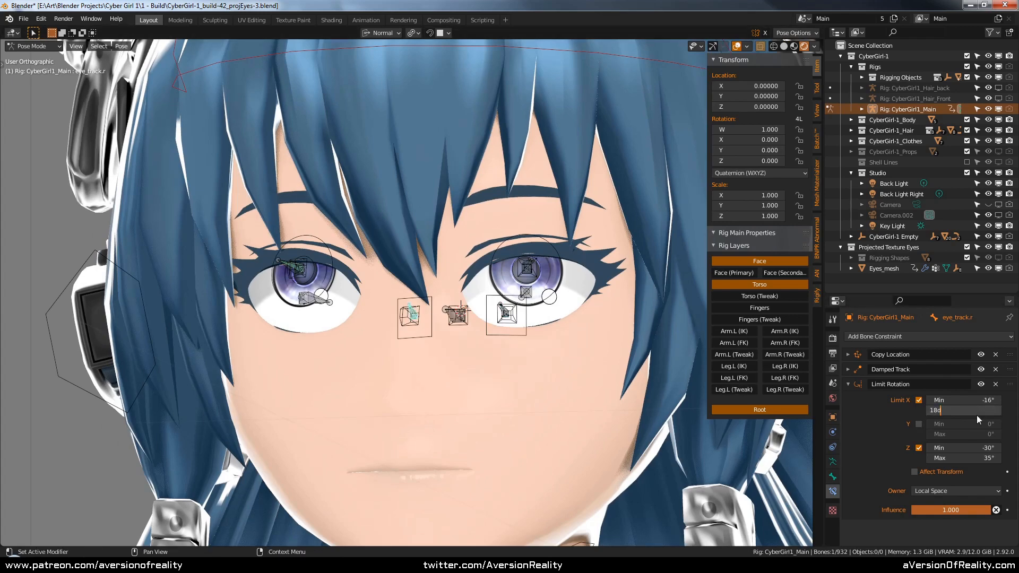
key(Return)
scroll(561, 333, down, 5)
key(ctrl+s)
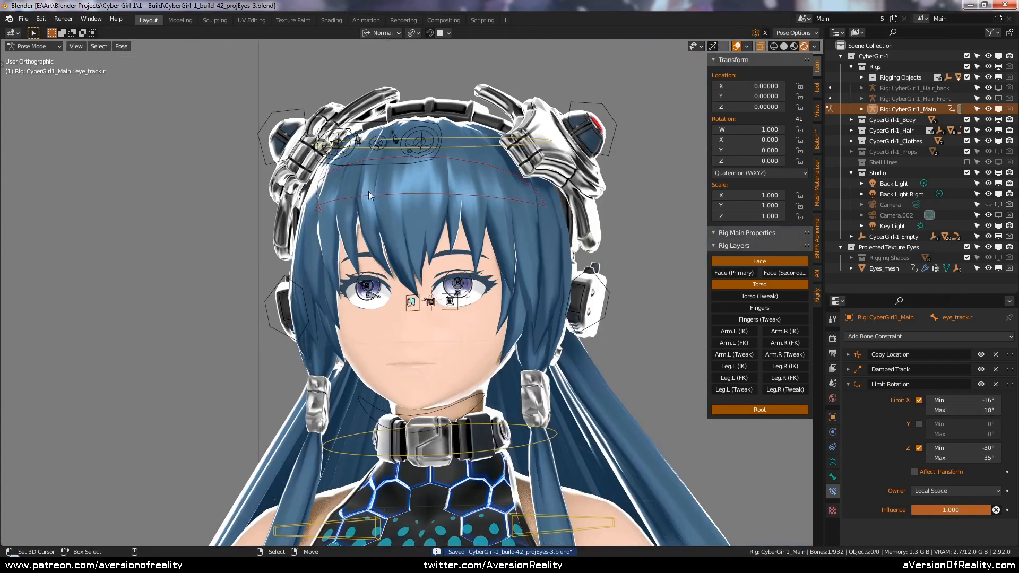
Step: Reset the eyes control's location and move it about -0.48 along its X axis to test the sideways gaze
right_click(374, 124)
key(alt+g)
scroll(444, 239, up, 2)
key(g)
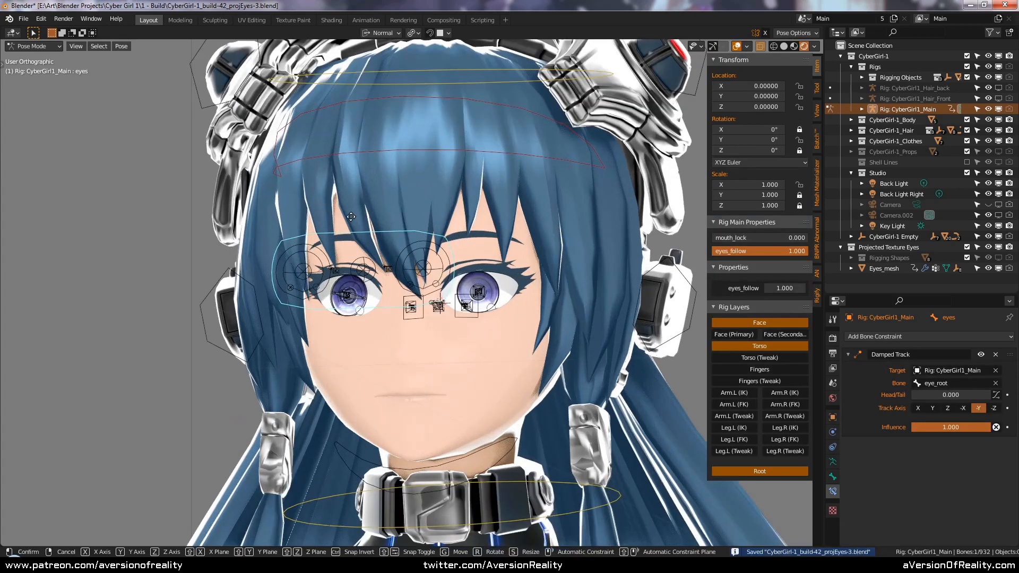
key(x)
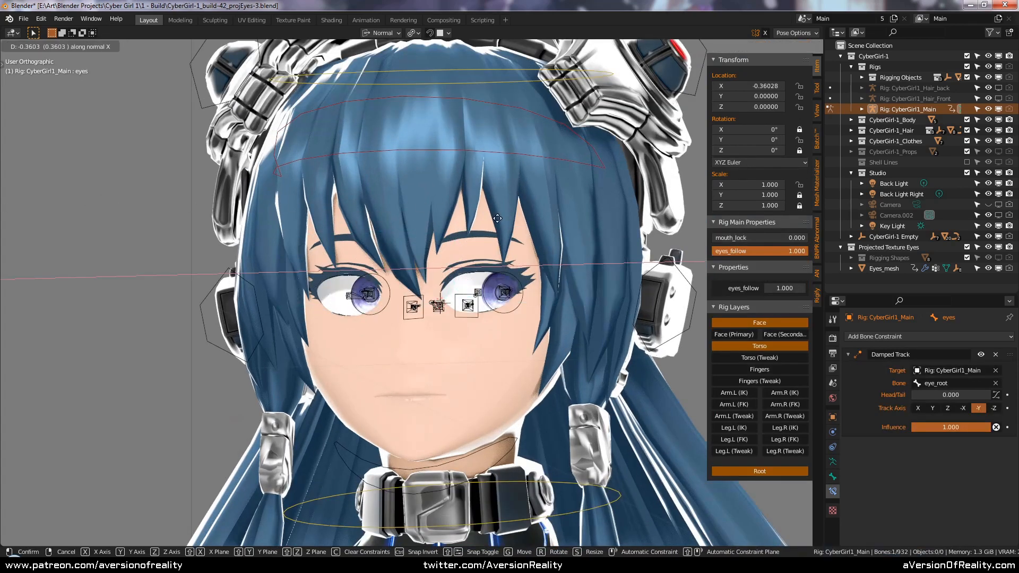
click(510, 224)
middle_drag(510, 224, 561, 193)
scroll(538, 248, up, 3)
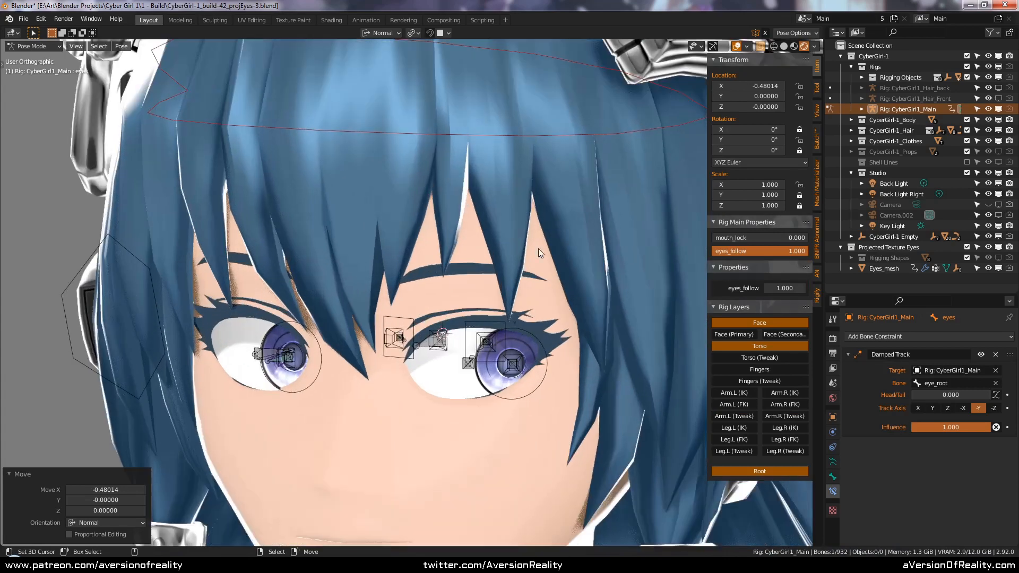
Step: Try a Z maximum of 30° in eye_track.l's Limit Rotation constraint, then return it to 35°
right_click(488, 344)
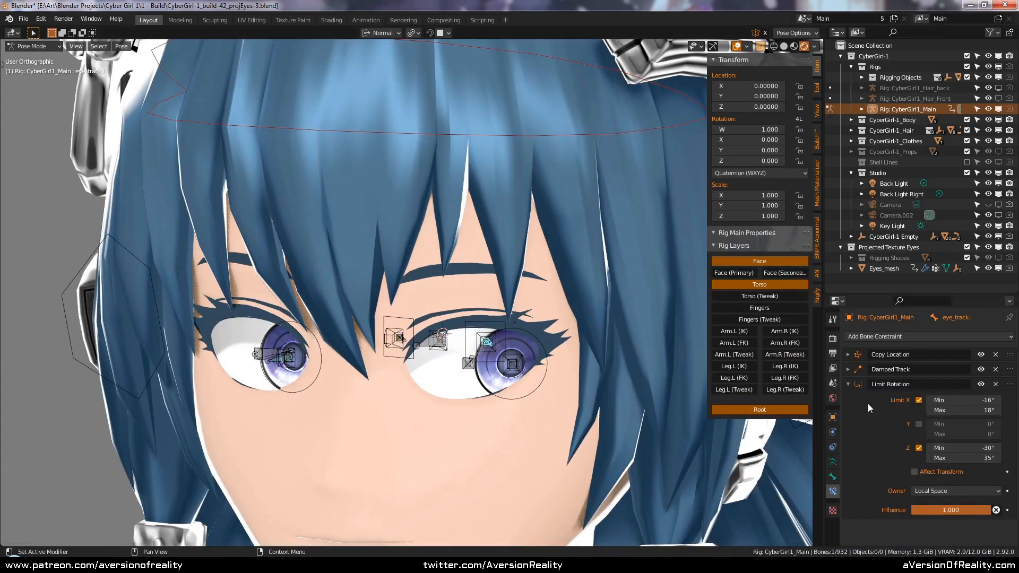
click(975, 458)
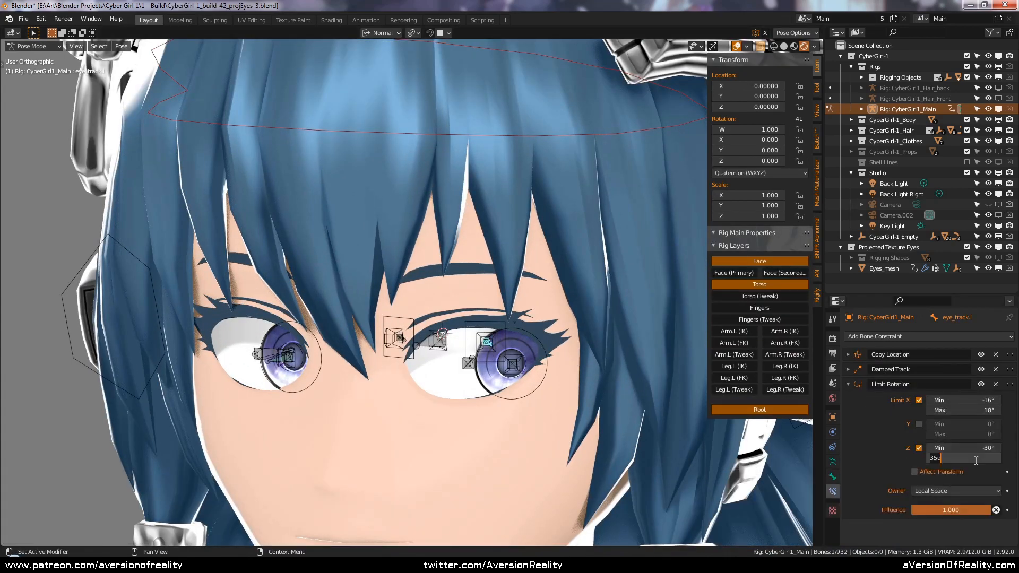
text(30)
key(Return)
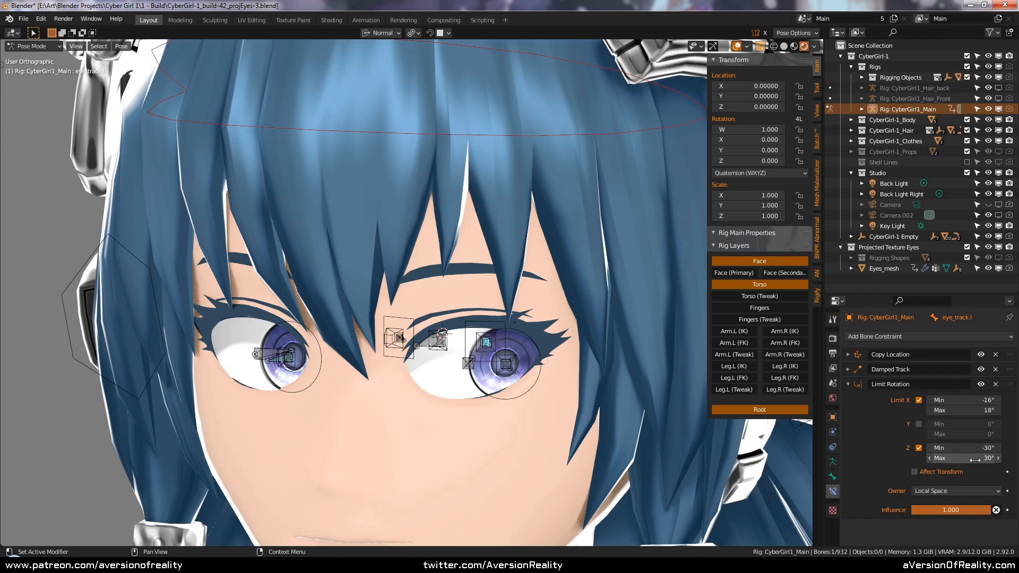
key(Return)
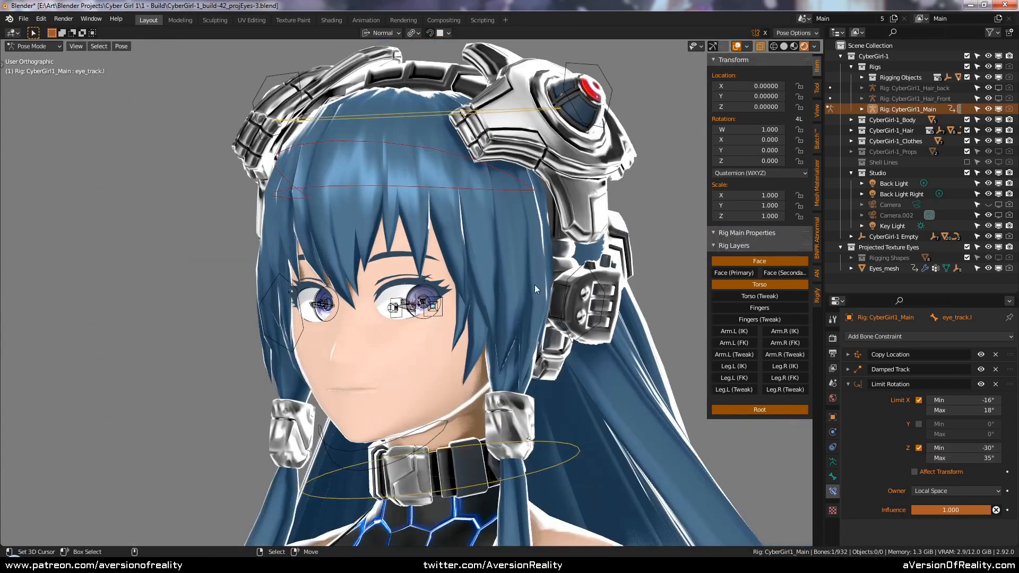
Step: Select the eyes control beside the character and reset its location
middle_drag(533, 284, 559, 279)
scroll(558, 279, down, 6)
click(651, 290)
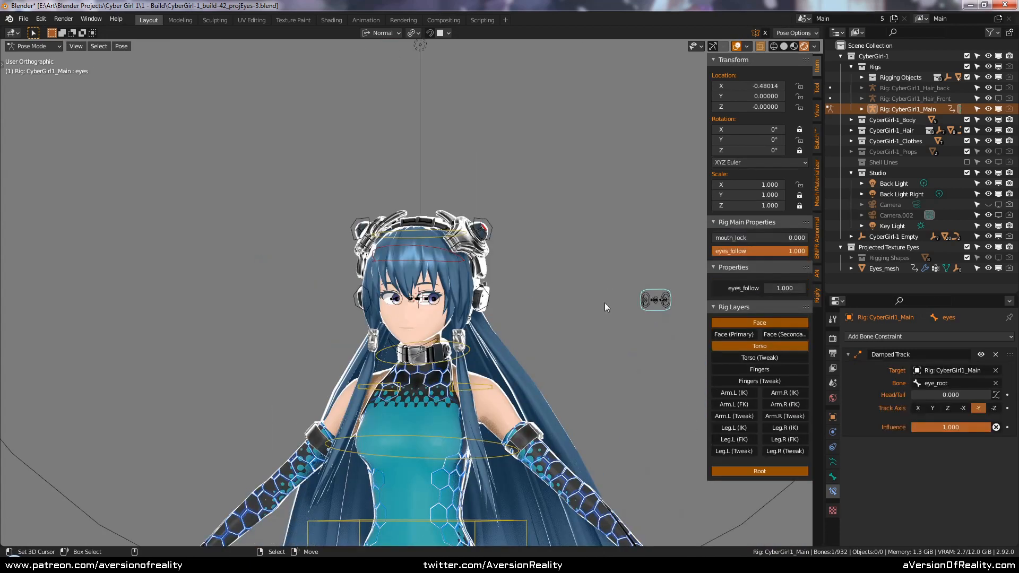
scroll(597, 305, up, 6)
key(alt+g)
scroll(555, 293, up, 3)
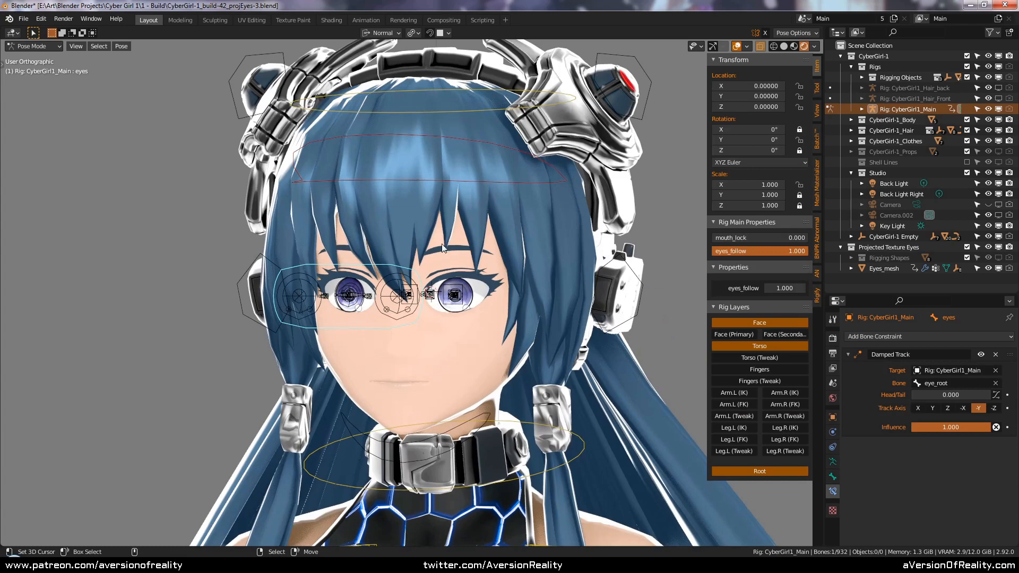
Step: Move the eyes control freely to about X -0.079, Y -0.012, Z -0.021 to test diagonal gazes, and save the file
key(g)
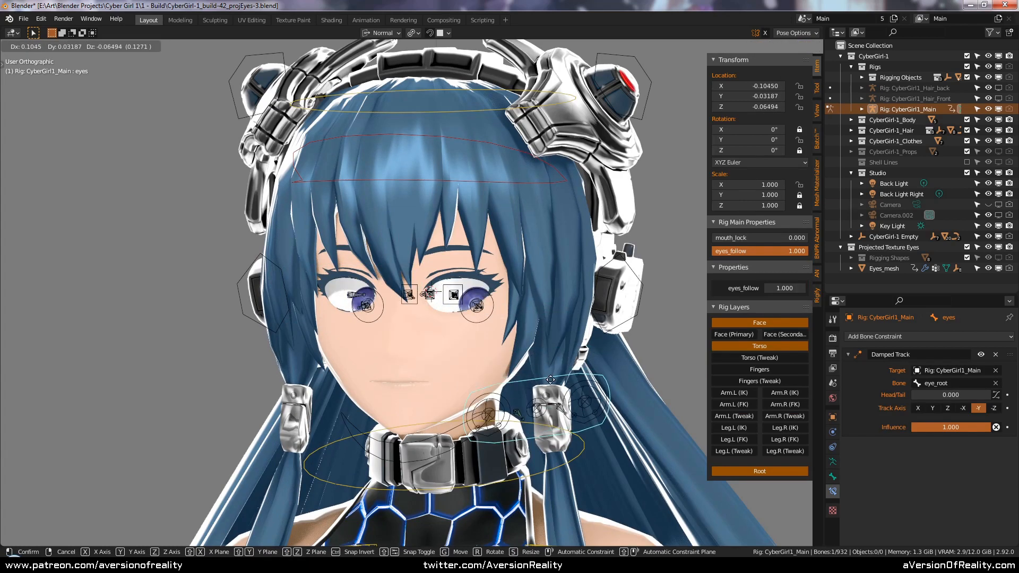
click(591, 329)
middle_drag(591, 330, 498, 293)
key(g)
click(531, 325)
key(ctrl+s)
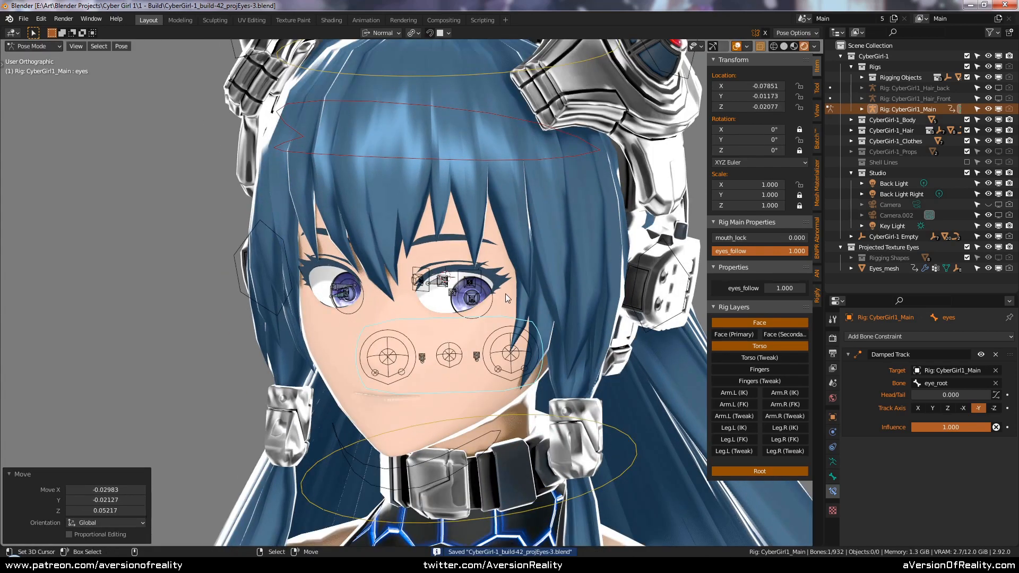
Step: Reset the eyes control's location and try moving it sideways in front view
key(alt+g)
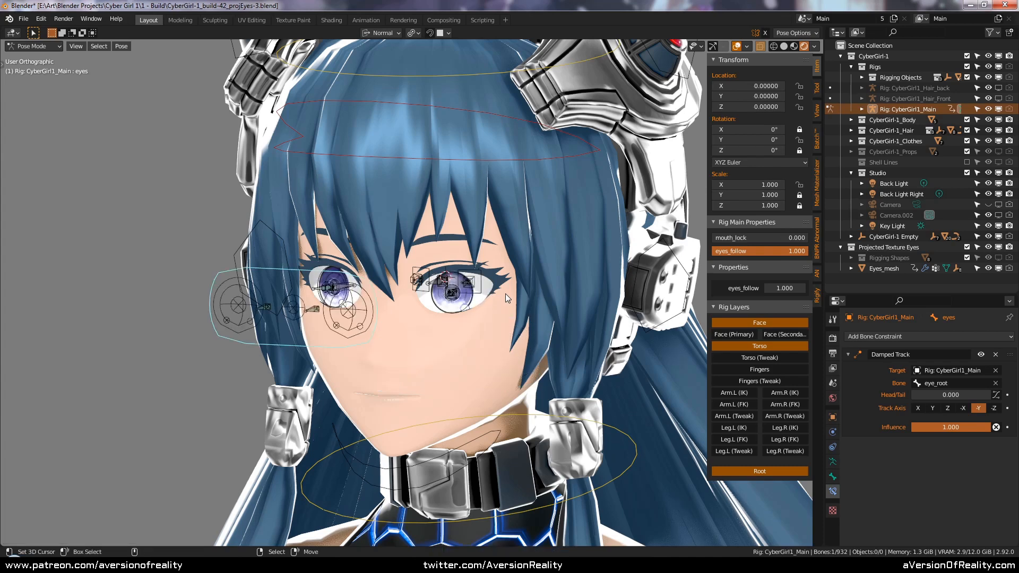
key(KP_1)
shift+middle_drag(592, 259, 563, 274)
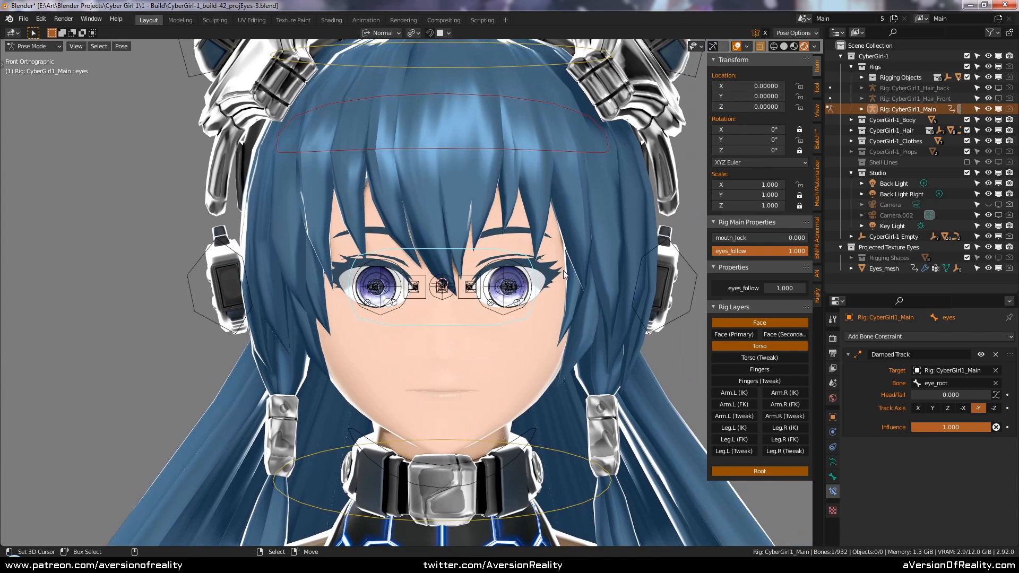
key(g)
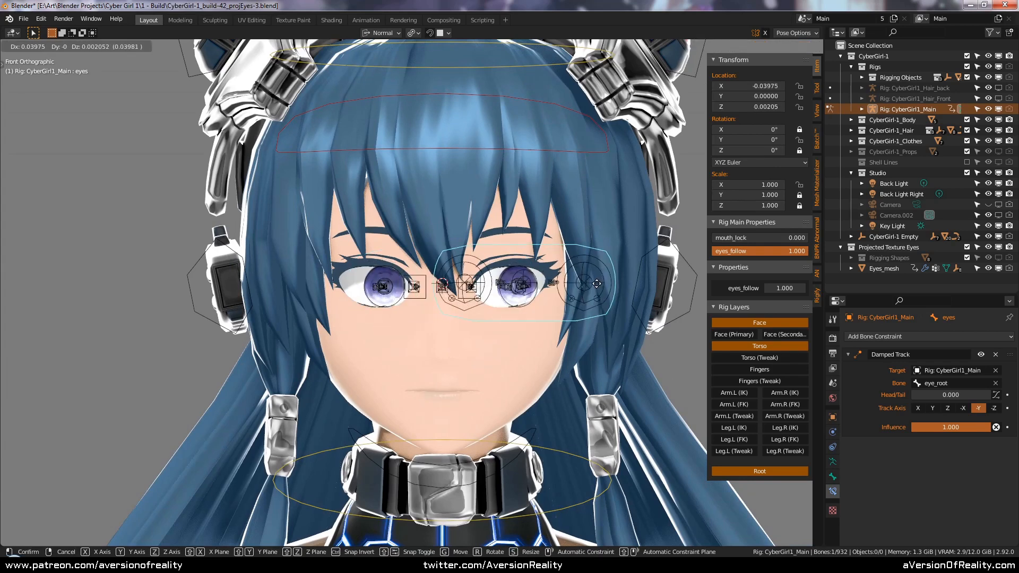
right_click(606, 259)
Step: Move the eyes control from an angled view to about X -0.059, Y -0.023, Z -0.015 to test the gaze
middle_drag(606, 259, 417, 260)
key(g)
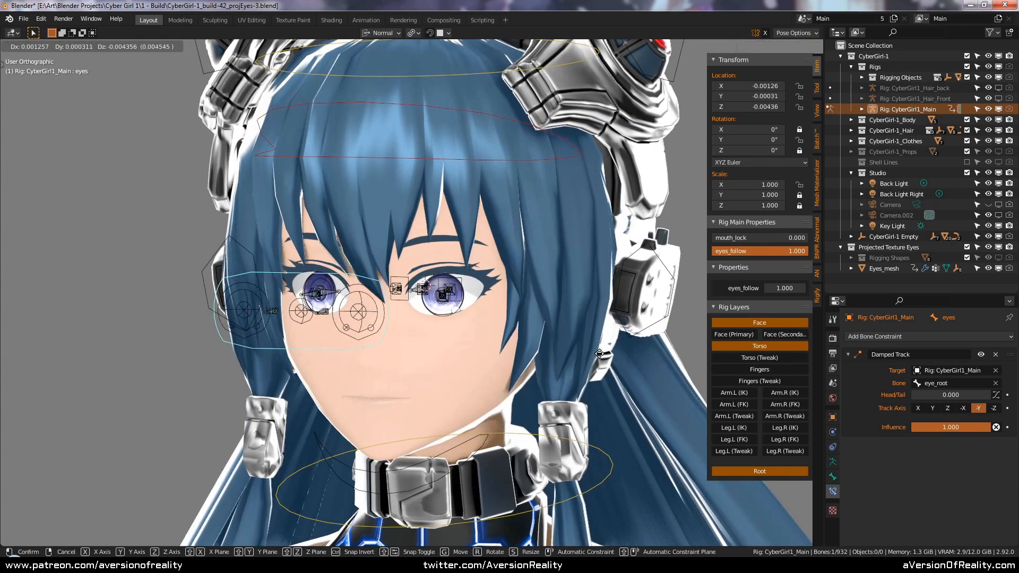
click(546, 289)
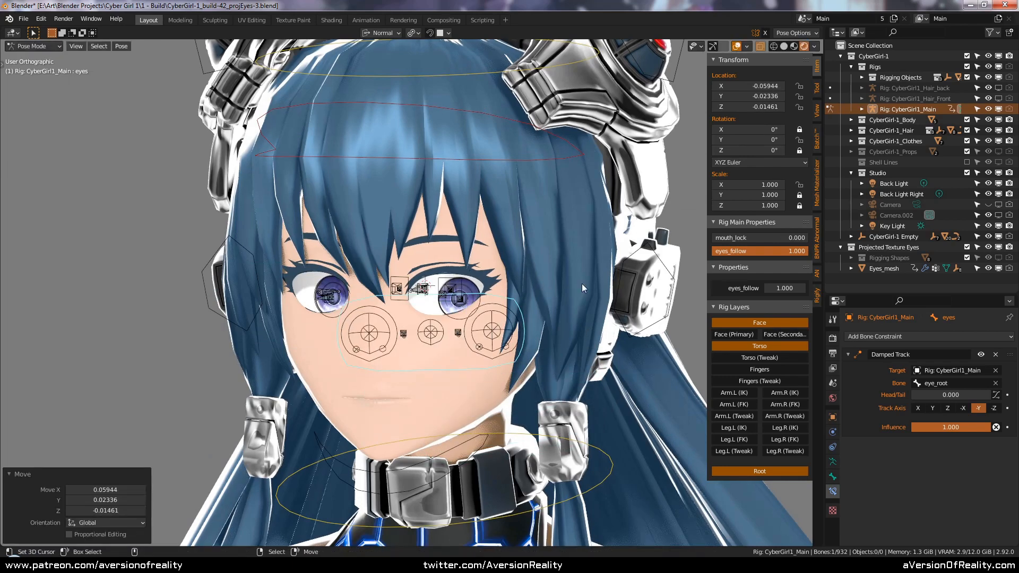
Step: Reset the eyes control's location and switch the viewport to solid shading
scroll(512, 206, down, 3)
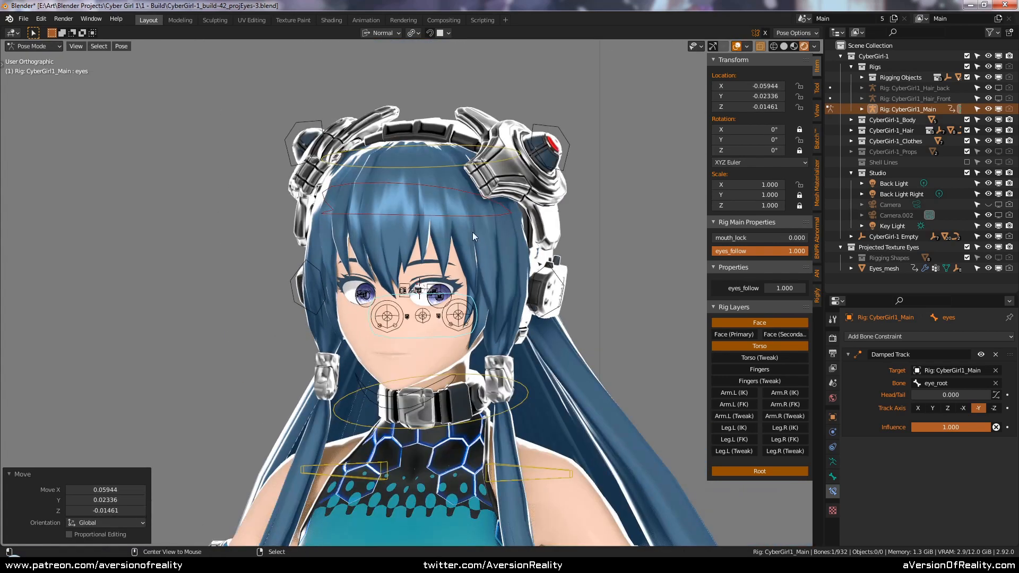
key(alt+g)
key(z)
mouse_move(497, 204)
middle_down()
mouse_move(544, 211)
mouse_move(528, 212)
middle_up()
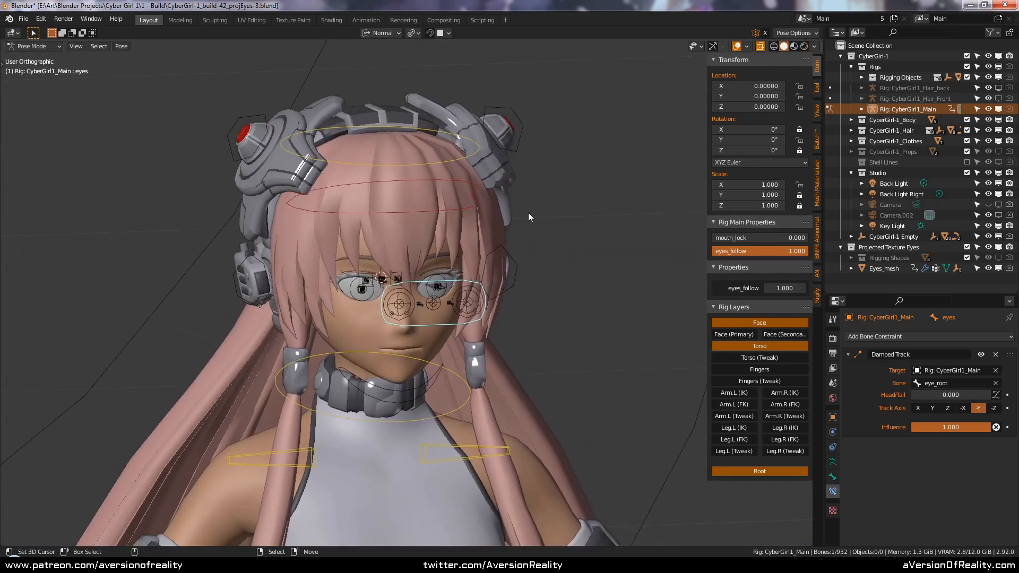
Step: Hide the viewport sidebar and make the Projected Texture Eyes collection active, selecting the CyberGirl-1 Empty in between
key(n)
scroll(531, 239, down, 5)
scroll(552, 157, up, 6)
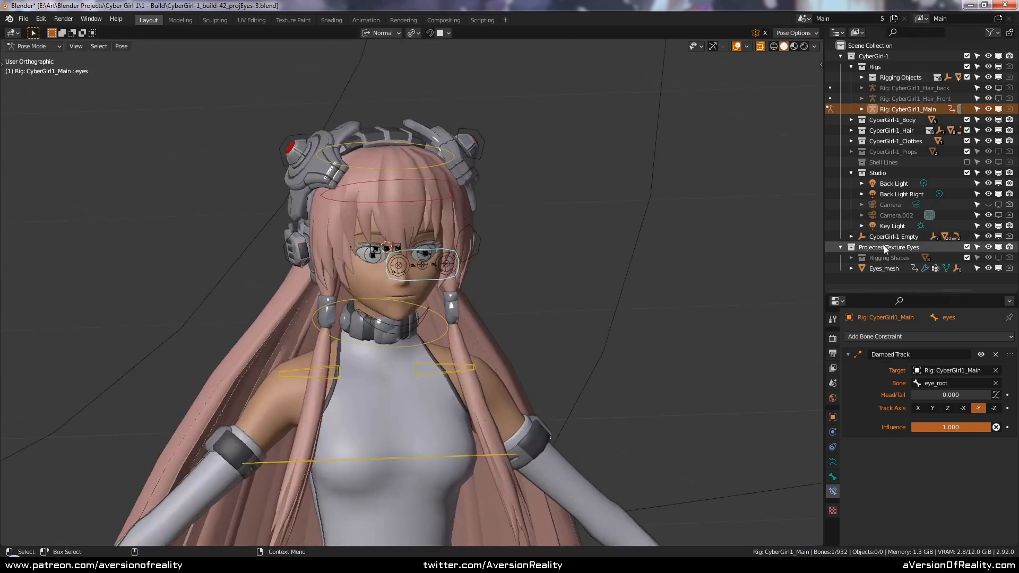
click(884, 248)
shift+middle_drag(616, 203, 650, 219)
scroll(651, 218, up, 3)
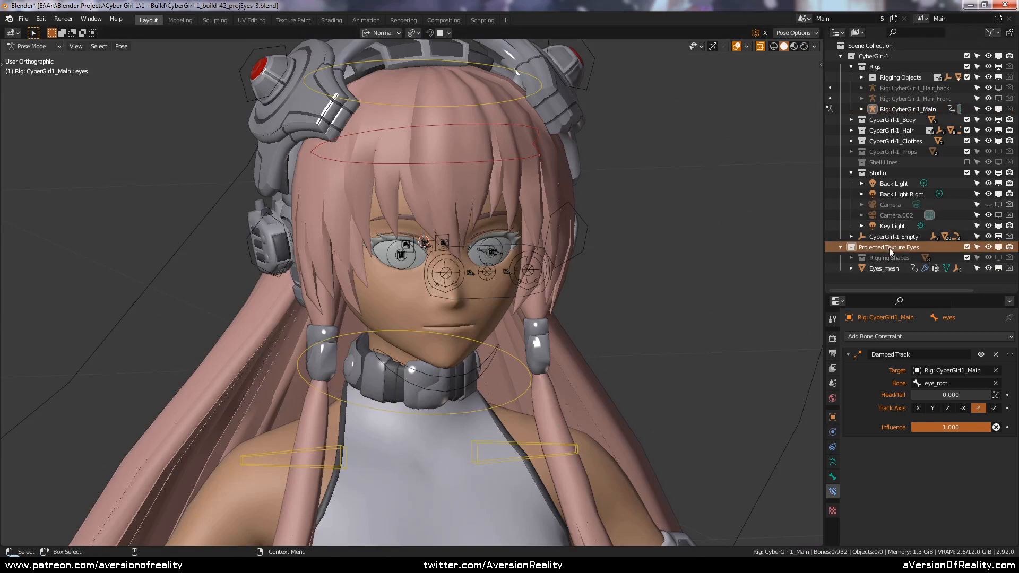
click(888, 237)
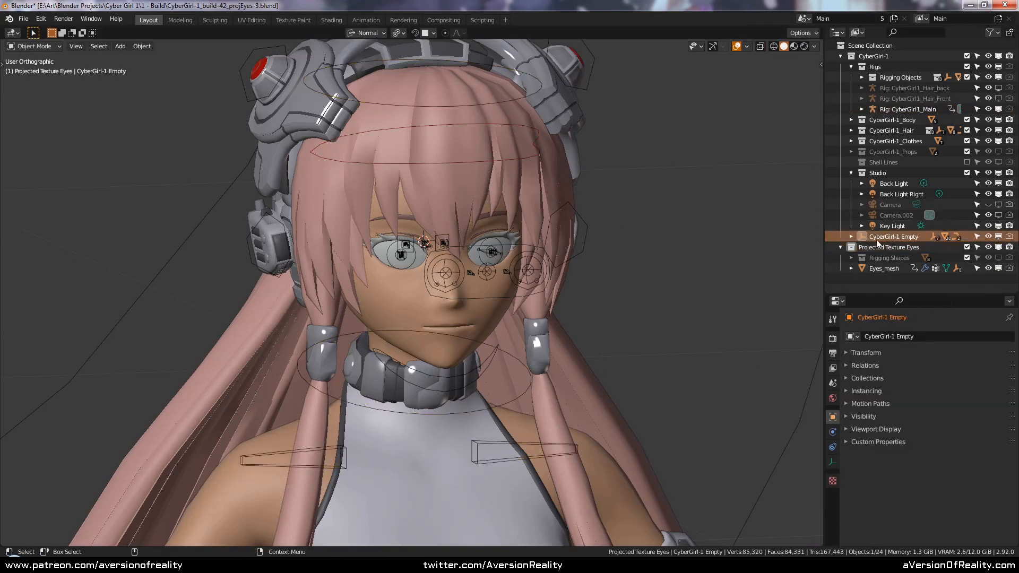
scroll(705, 256, down, 3)
scroll(706, 256, down, 6)
scroll(642, 275, up, 8)
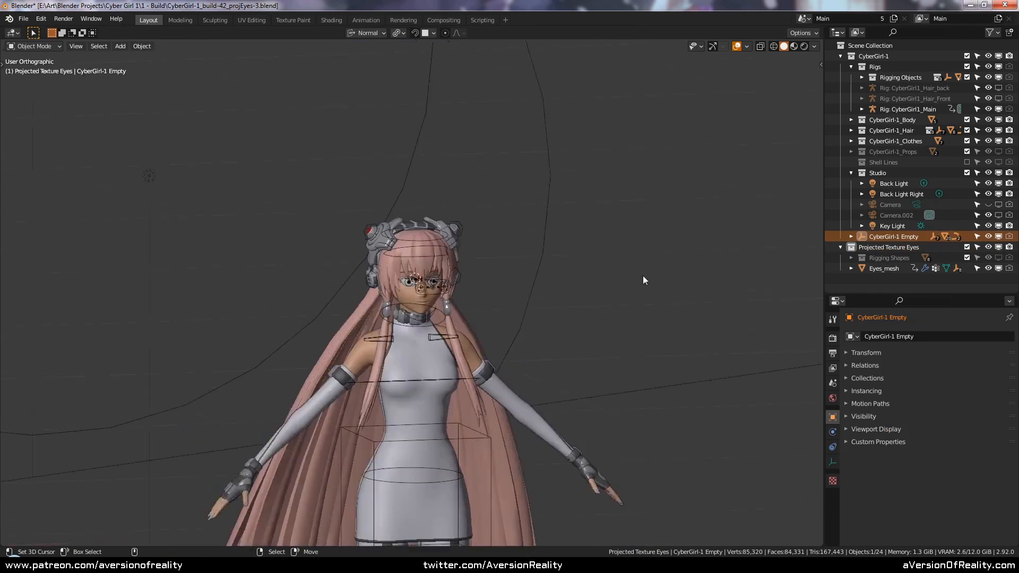
click(902, 248)
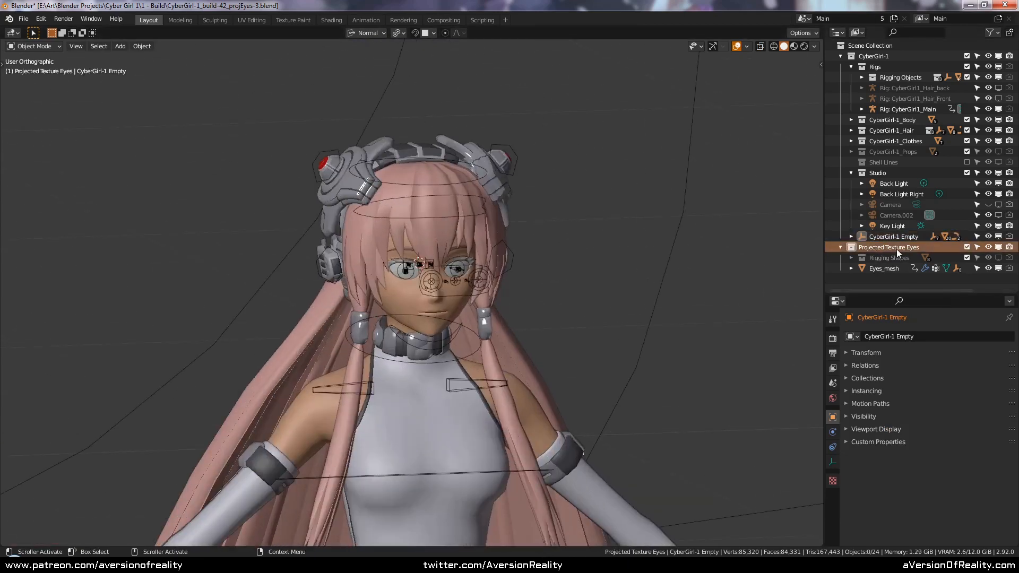
scroll(660, 180, up, 3)
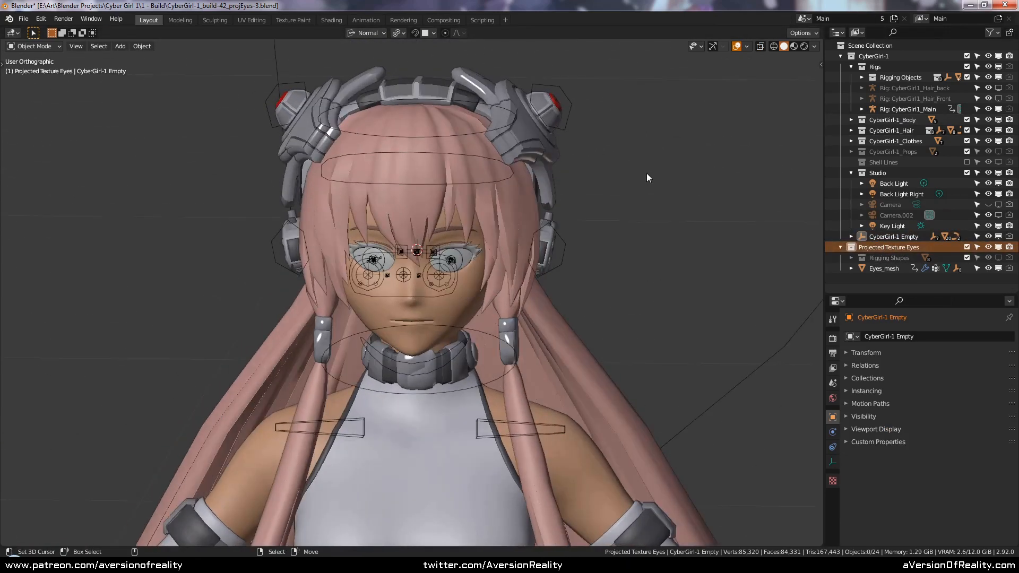
Step: Put the main rig in pose mode, hide its two extra eye bone layers and select the eyes control
key(KP_1)
scroll(556, 116, up, 2)
click(557, 128)
key(ctrl+Tab)
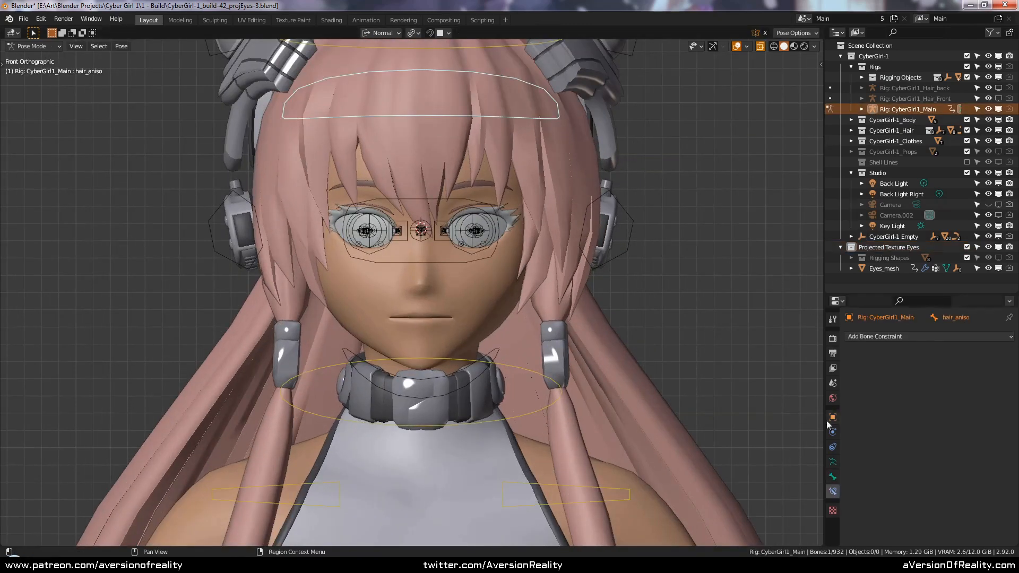
click(833, 462)
shift+click(986, 401)
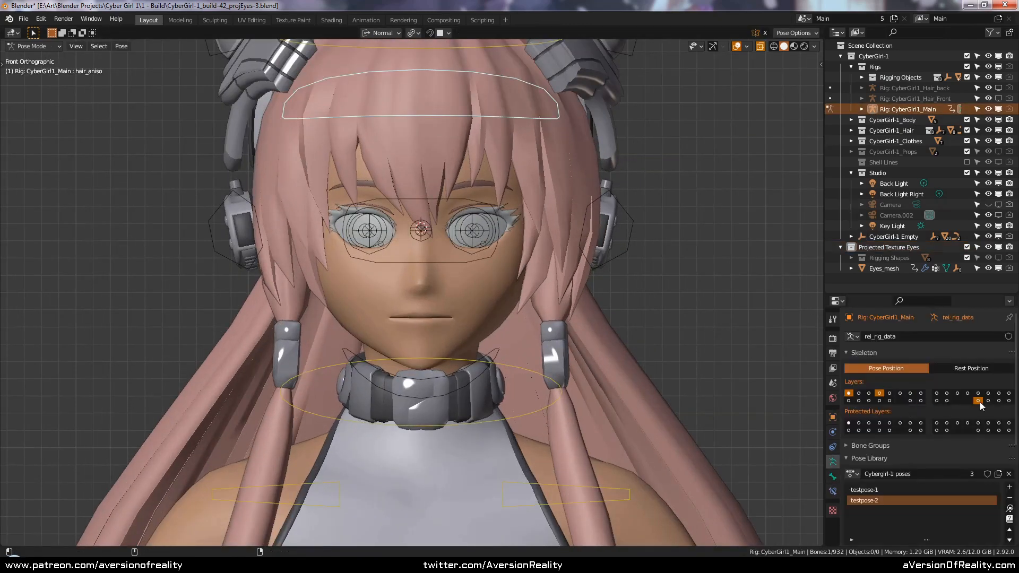
shift+click(978, 401)
middle_drag(819, 342, 692, 266)
click(414, 257)
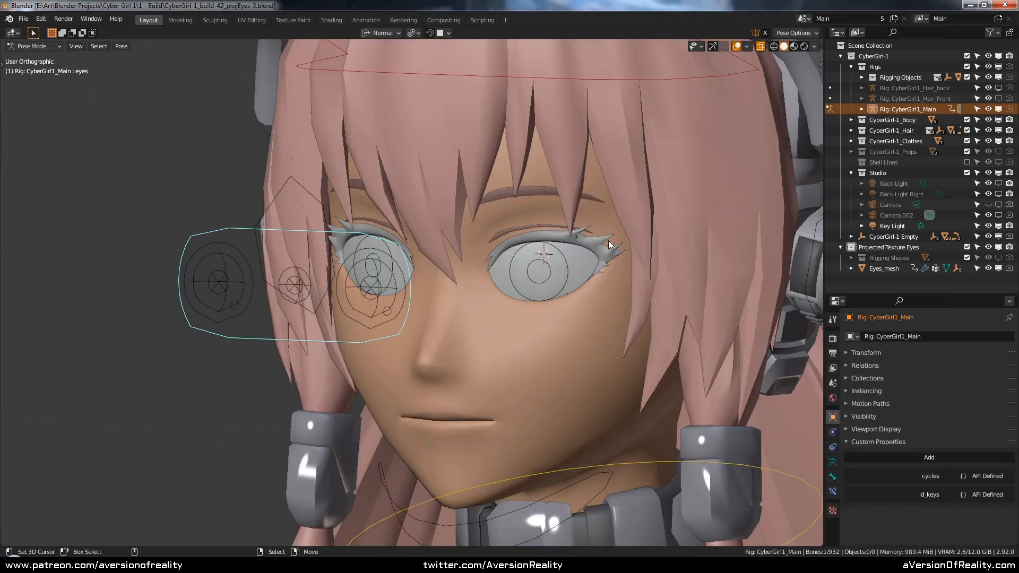
Step: Select Eyes_mesh in object mode and switch the viewport to rendered shading to view its custom properties alongside the eyes
scroll(600, 249, up, 1)
middle_drag(565, 263, 585, 270)
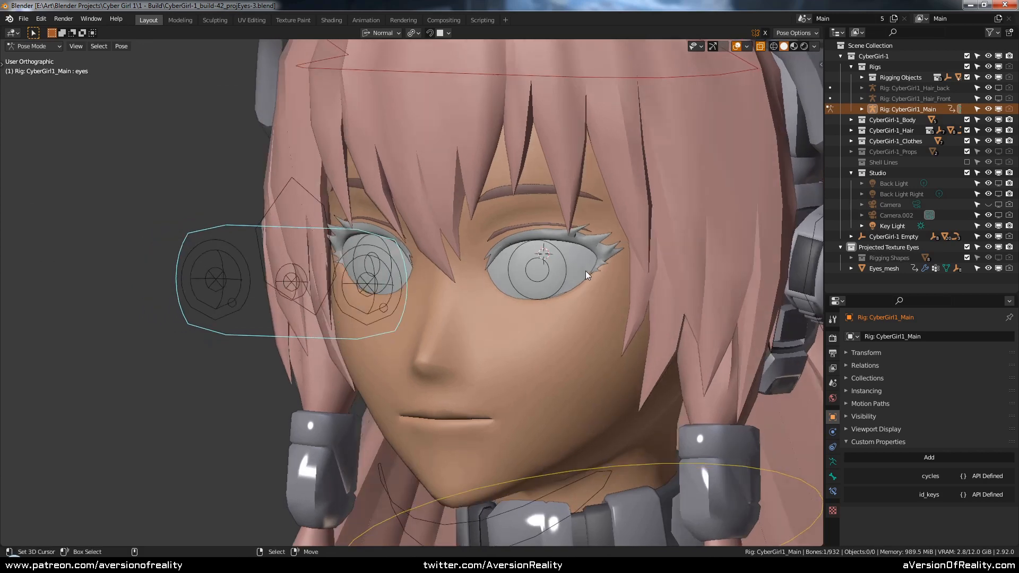
key(ctrl+Tab)
click(582, 259)
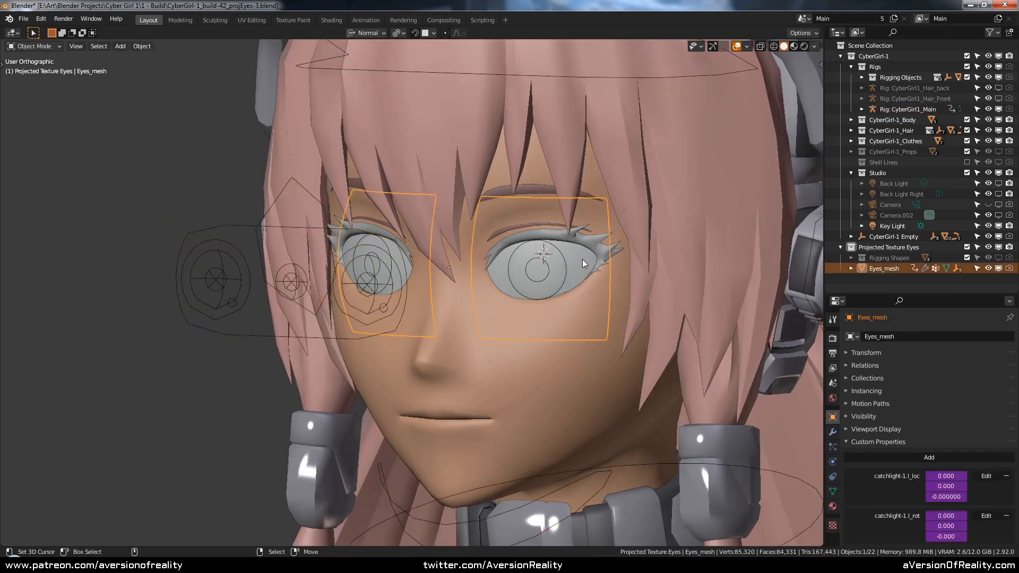
scroll(889, 439, down, 10)
key(z)
click(648, 224)
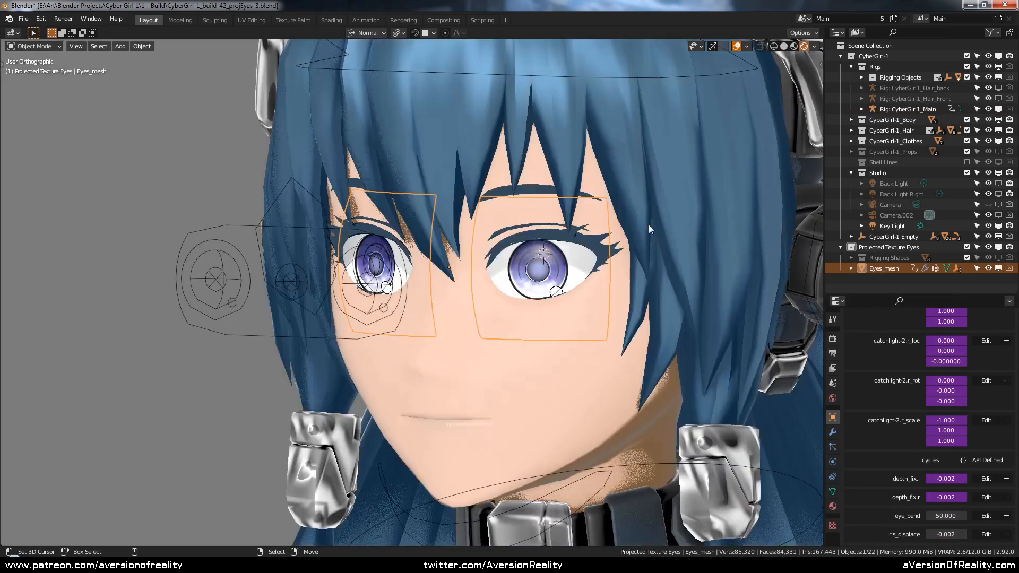
scroll(680, 321, up, 2)
middle_drag(710, 295, 698, 299)
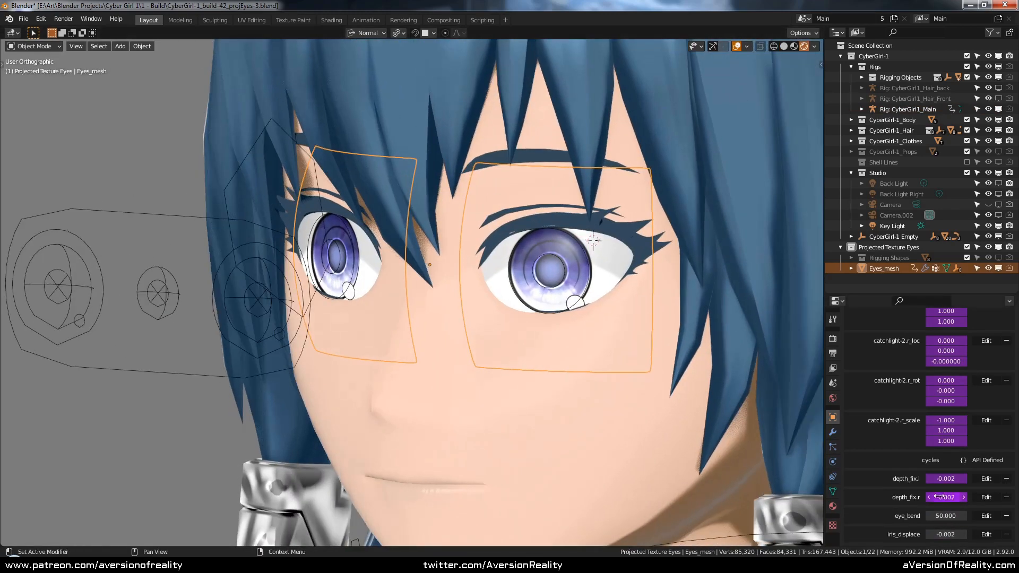
Step: Test Eyes_mesh's iris_displace property at -0.004 from an angled view and return it to -0.002
middle_drag(714, 348, 692, 371)
click(953, 534)
text(4)
key(Return)
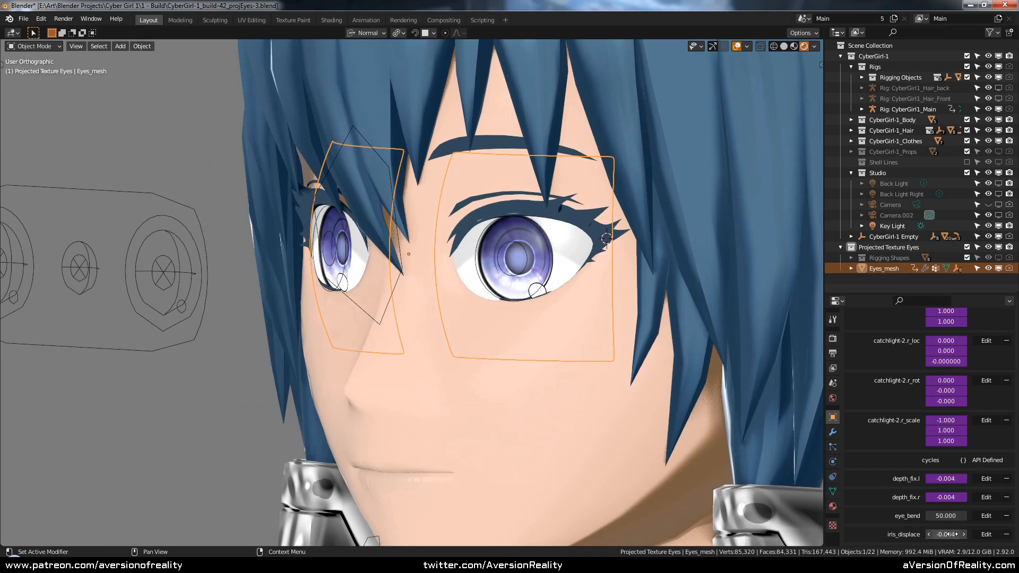
double_click(953, 534)
text(2)
key(Return)
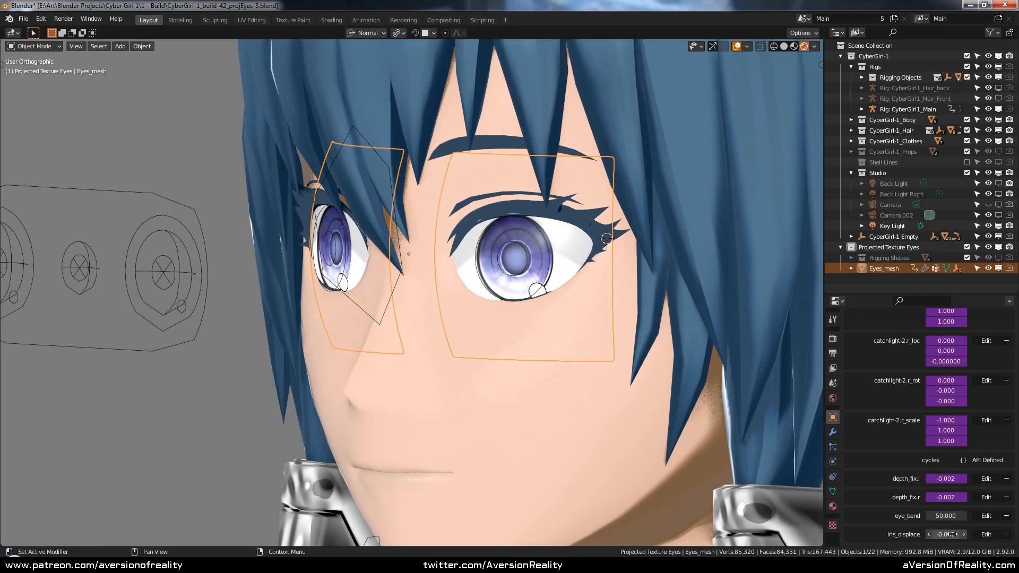
Step: Try an eye_bend value of 60 on Eyes_mesh and undo the change
click(950, 516)
text(60)
key(Return)
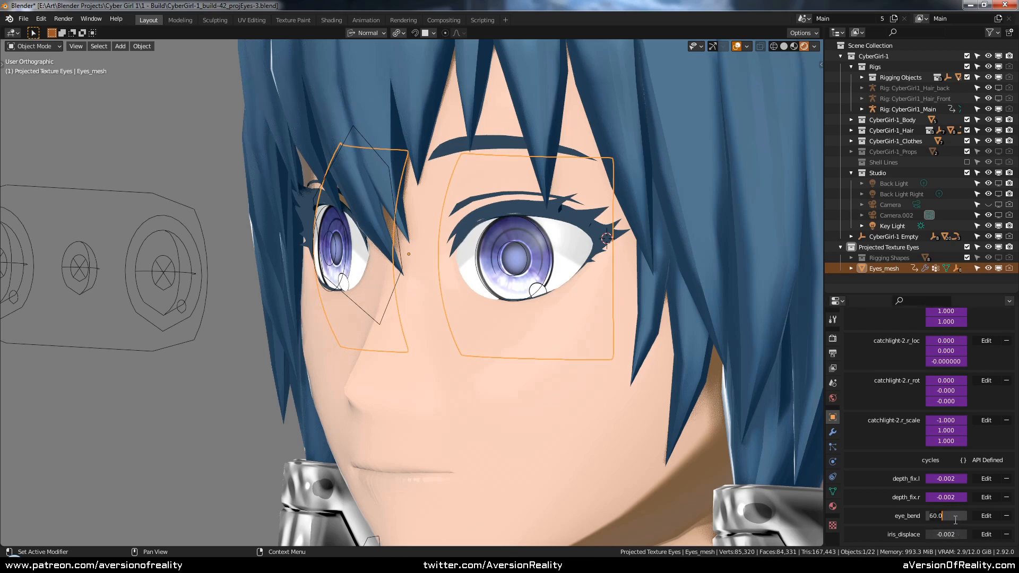
key(ctrl+z)
middle_drag(531, 267, 531, 314)
middle_drag(598, 315, 567, 272)
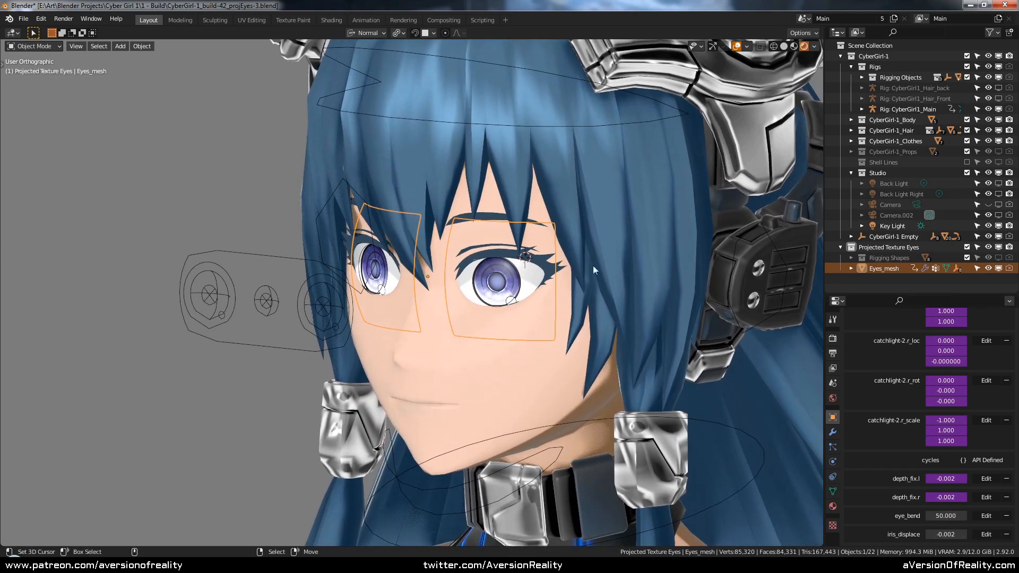
Step: Save the file and switch the viewport to solid shading
key(ctrl+s)
key(z)
click(695, 239)
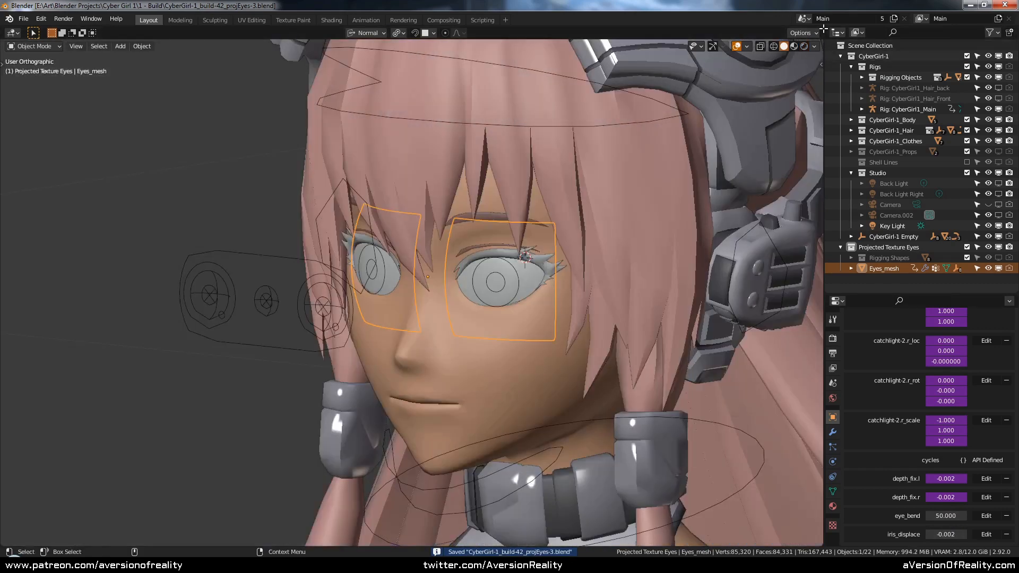
Step: Split the viewport horizontally, make the lower area a Shader Editor and use rendered shading in the upper one
drag(823, 29, 801, 282)
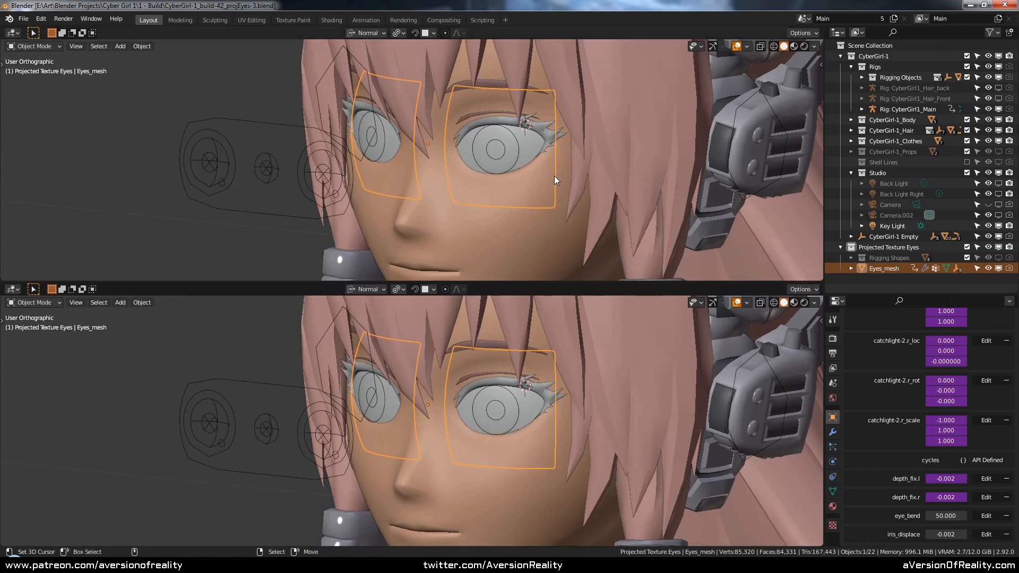
click(12, 289)
click(60, 402)
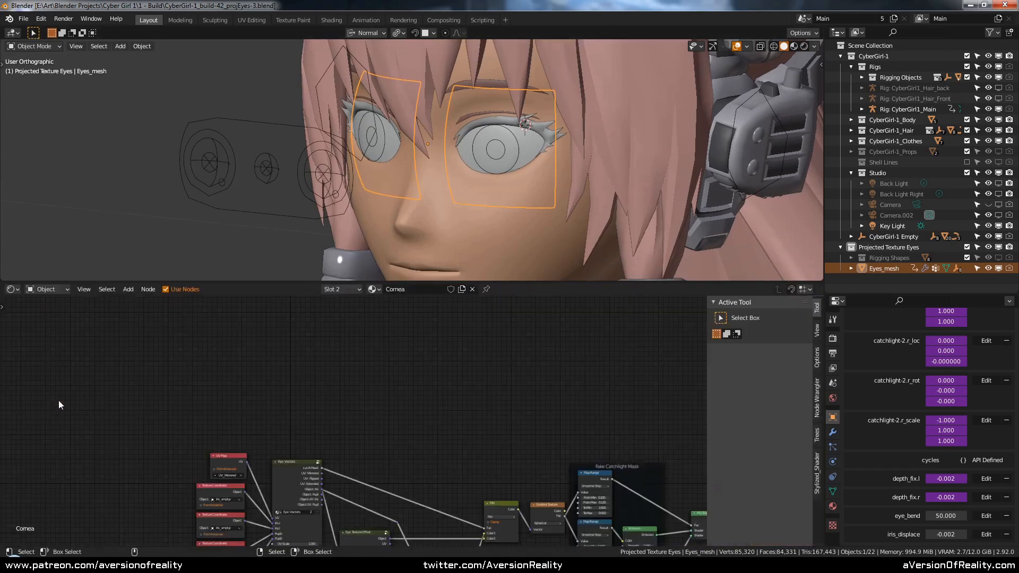
key(z)
click(585, 192)
Step: Show the node tree of Eyes_mesh's Iris material in the Shader Editor with its sidebar hidden
middle_drag(546, 436, 510, 410)
click(832, 505)
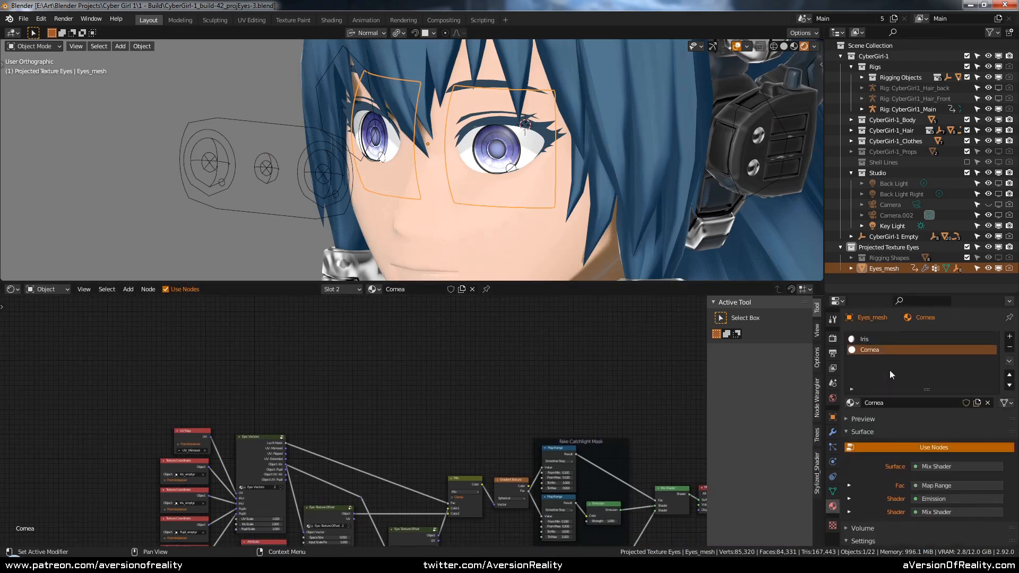
click(889, 340)
key(n)
middle_drag(438, 455, 442, 363)
scroll(442, 361, up, 5)
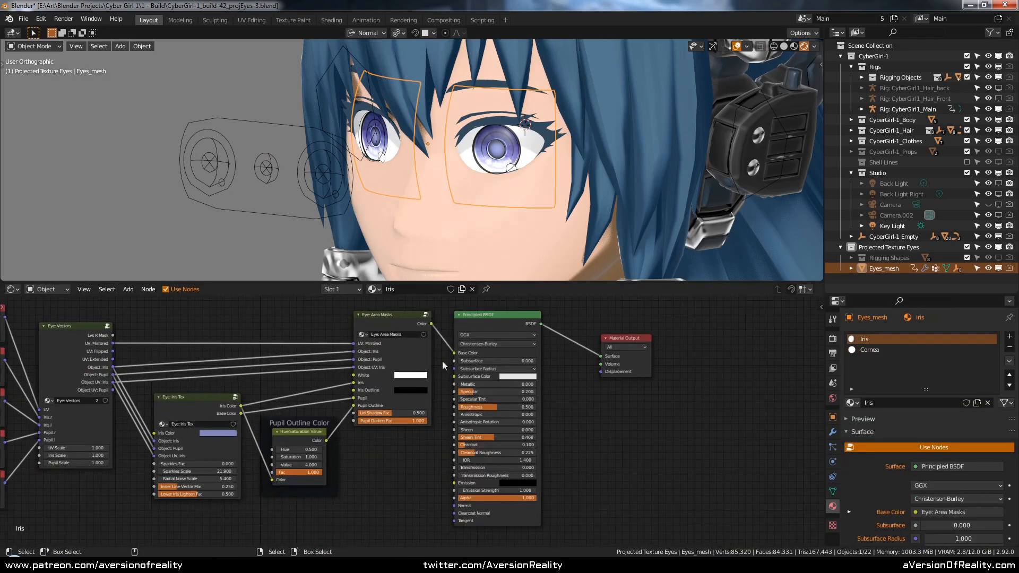
Step: Open the Eye: Area Masks node group and examine the Eye: Masks from Gradient node that feeds the iris mask
click(392, 321)
scroll(460, 368, up, 2)
key(Tab)
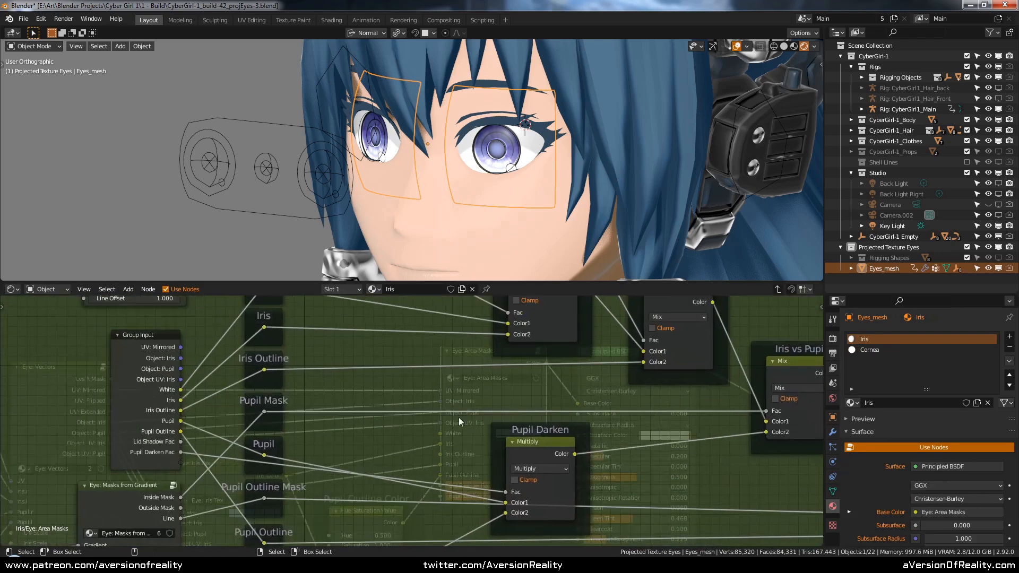
middle_drag(361, 328, 609, 473)
scroll(573, 474, up, 4)
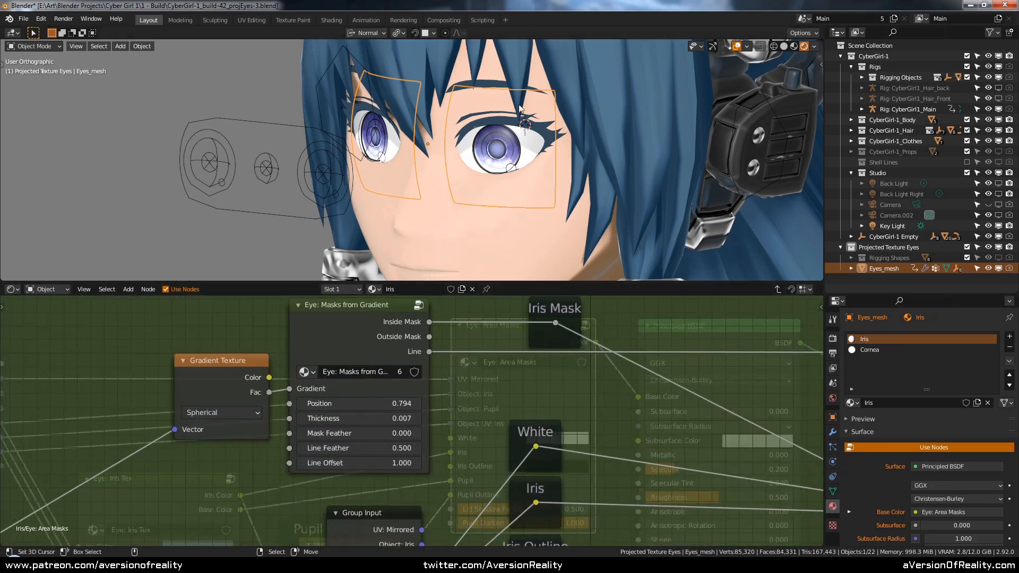
scroll(520, 109, up, 2)
scroll(478, 417, down, 2)
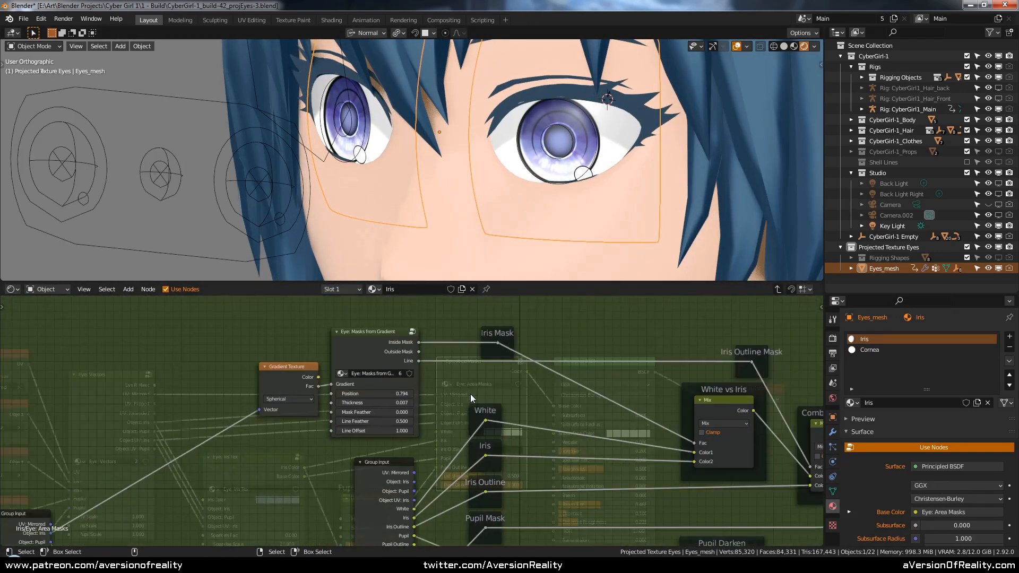
scroll(470, 398, down, 1)
middle_drag(477, 476, 555, 544)
scroll(538, 459, up, 3)
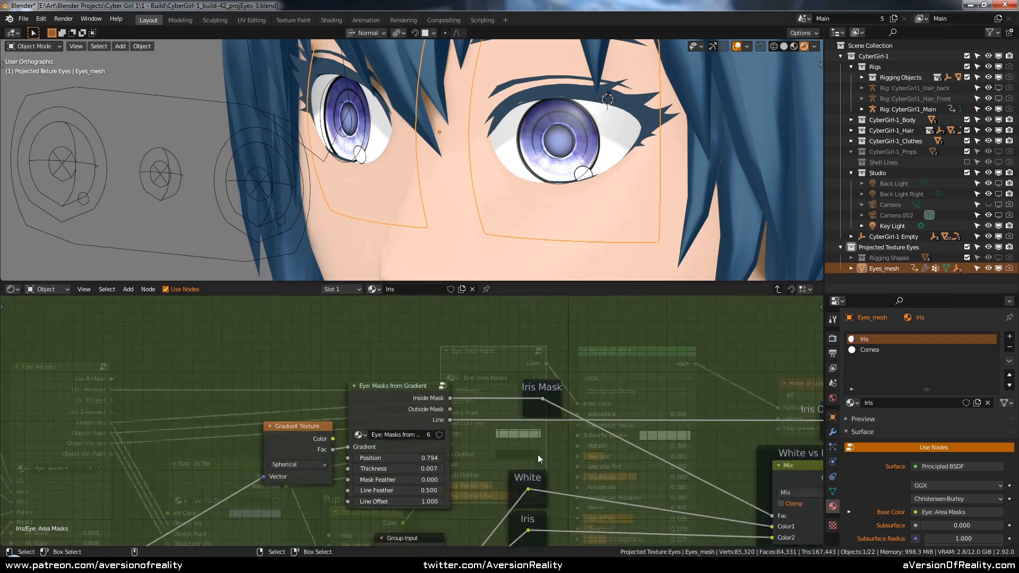
scroll(539, 459, up, 2)
Step: Test the iris mask's gradient Position at 0.8 and 0.85, and set it back to 0.794
click(408, 423)
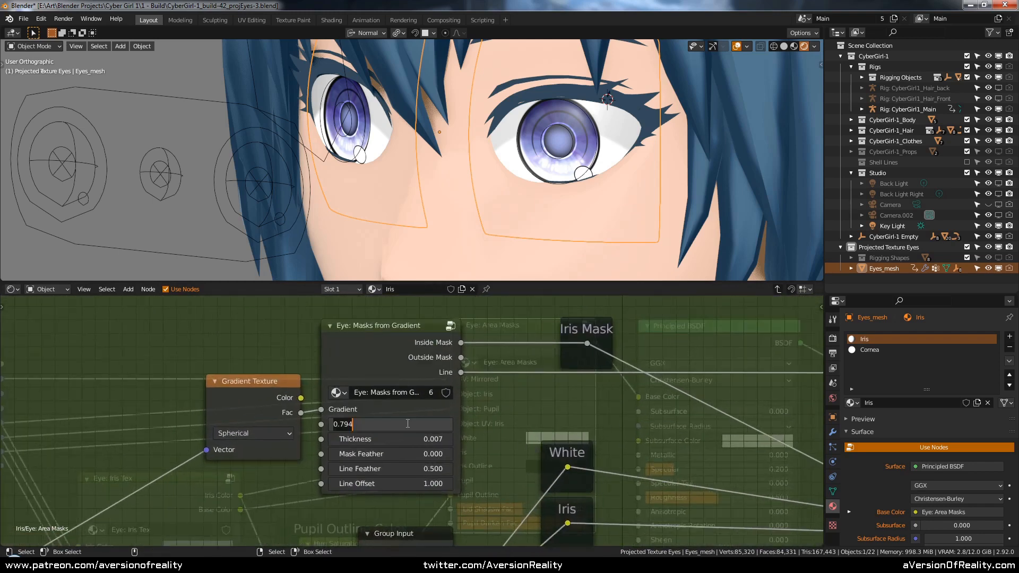
key(BackSpace)
key(BackSpace)
key(BackSpace)
key(BackSpace)
key(BackSpace)
text(.8)
key(Return)
click(408, 424)
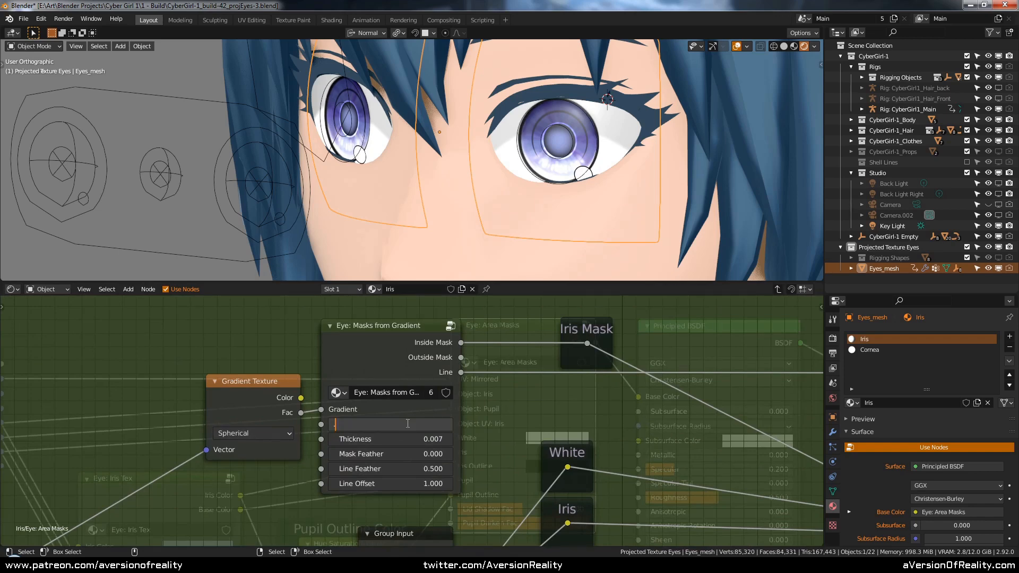
text(5)
key(Return)
click(406, 423)
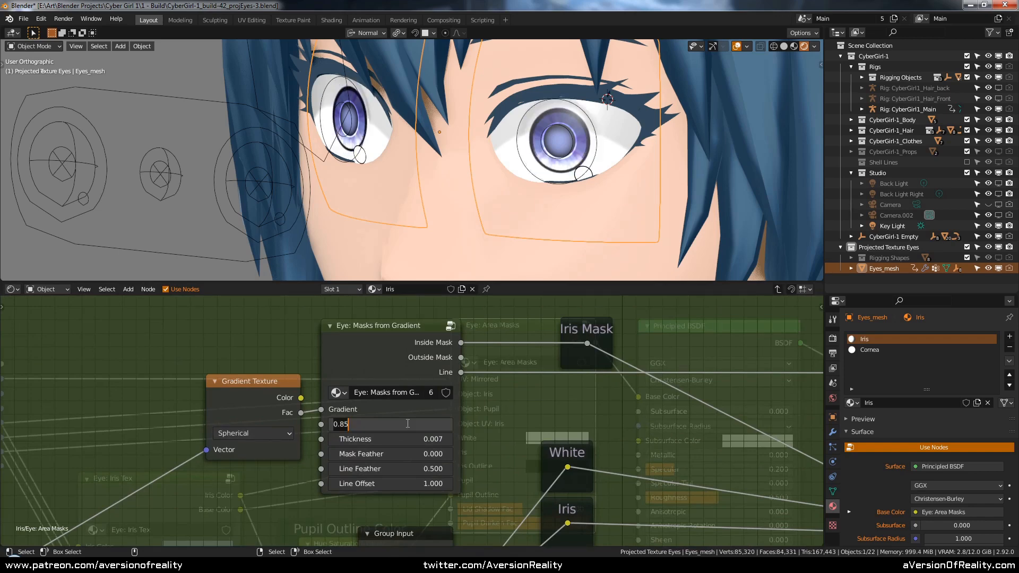
text(.794)
key(Return)
Step: Examine the pupil mask, Pupil Darken and Fake Lid Shadow nodes inside the Eye: Area Masks group
scroll(410, 420, down, 2)
scroll(522, 399, down, 3)
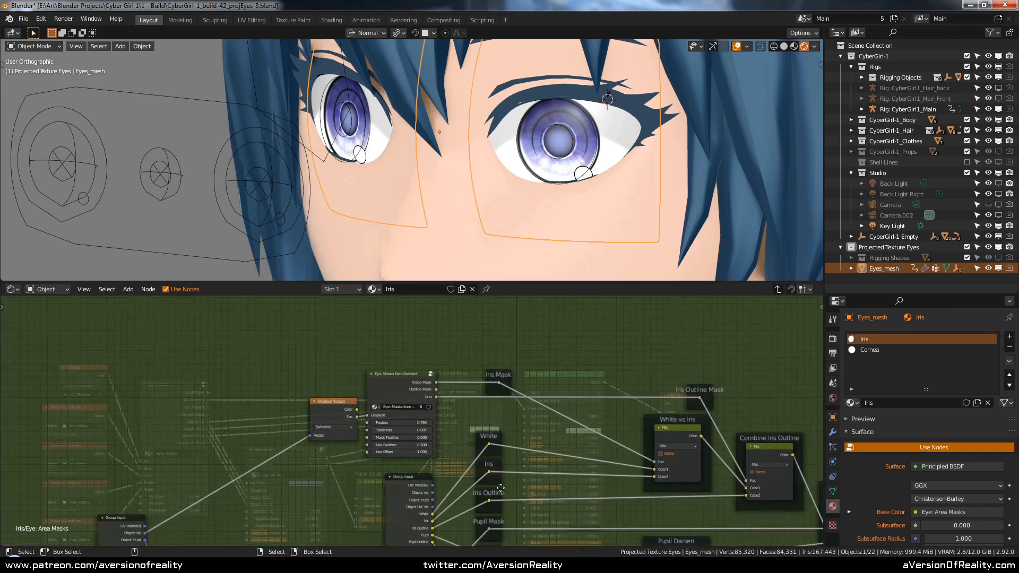
middle_drag(494, 487, 466, 338)
middle_drag(459, 421, 475, 383)
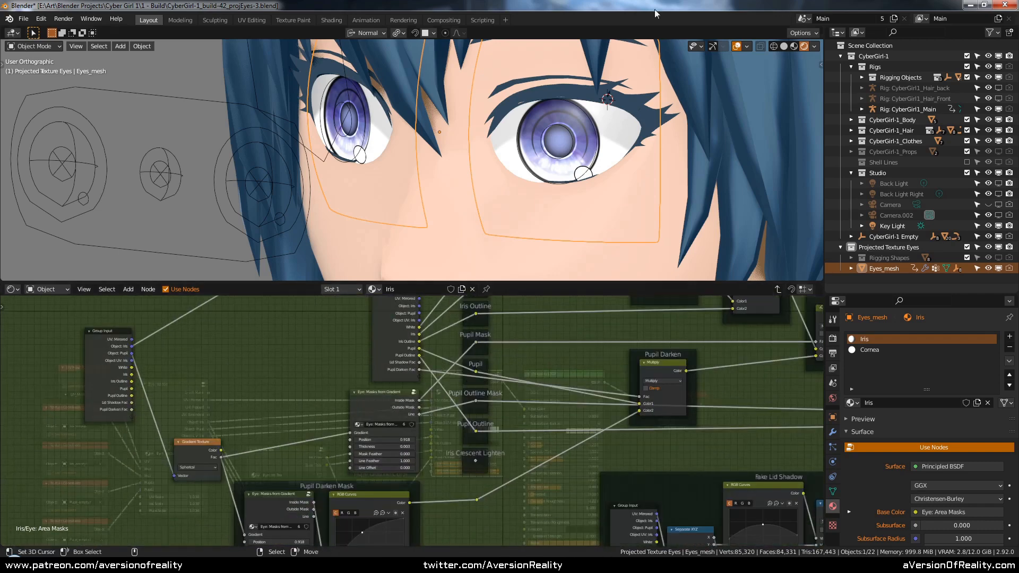
scroll(586, 133, down, 2)
Step: Select the main rig, toggle it through pose mode back to object mode, and save the file
middle_drag(587, 133, 598, 142)
click(366, 114)
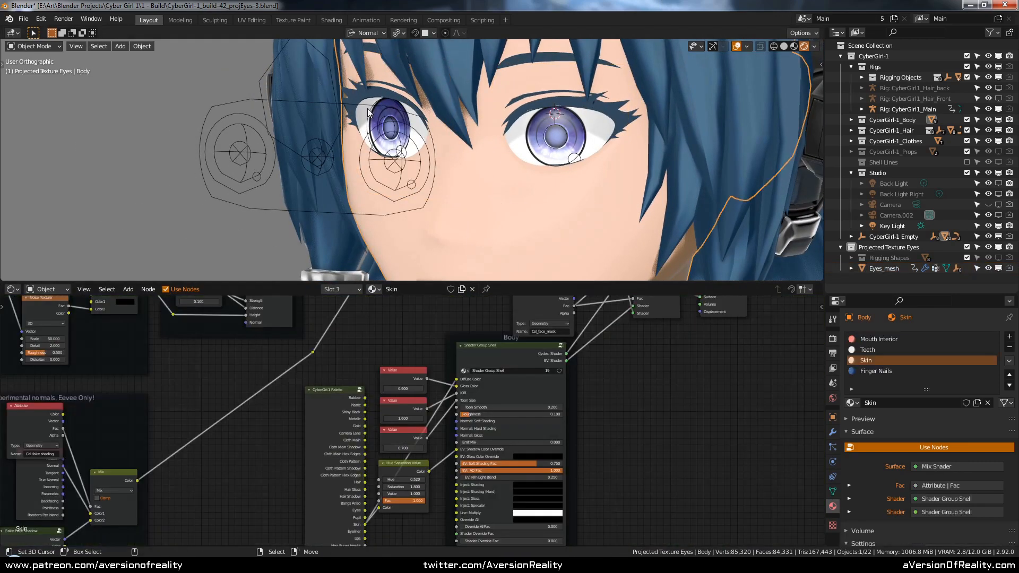
click(410, 133)
key(ctrl+Tab)
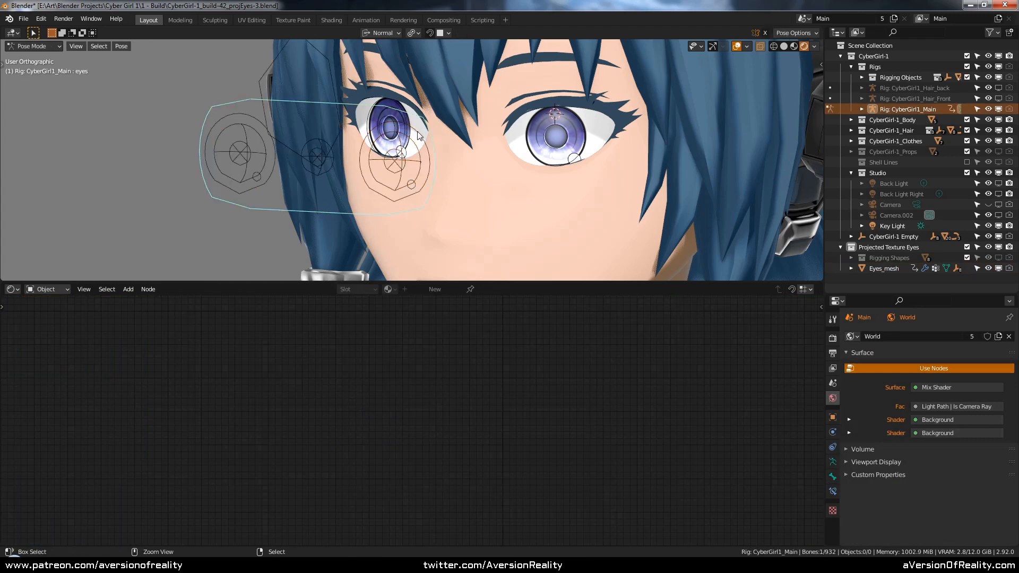
shift+middle_drag(592, 120, 535, 138)
key(ctrl+Tab)
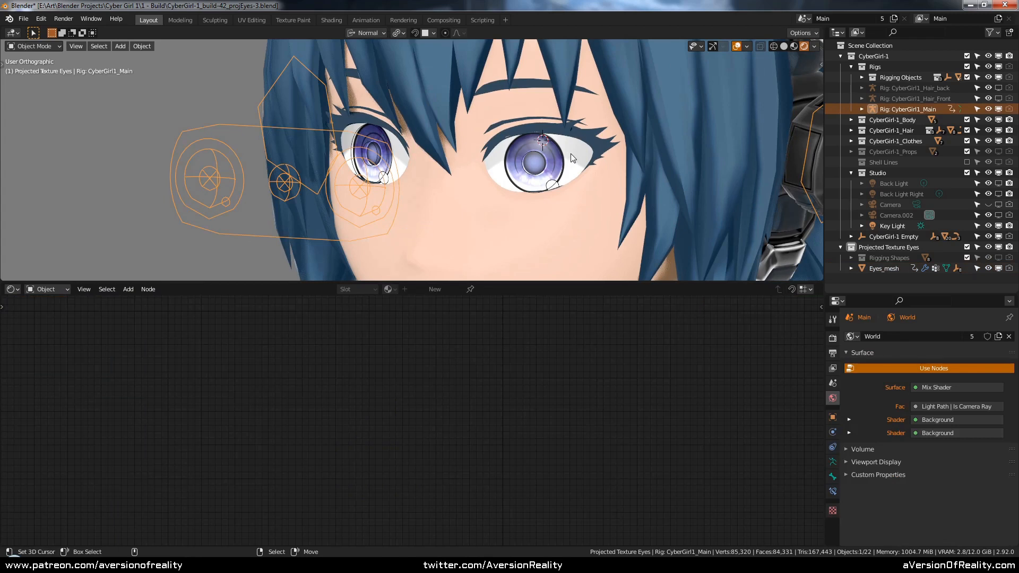
key(ctrl+s)
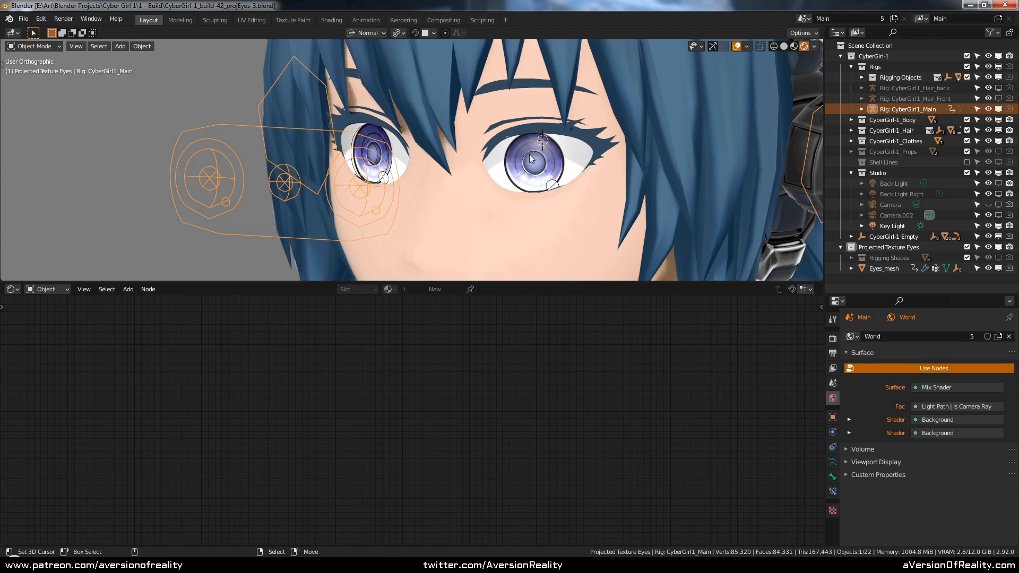
Step: Select the projected eyes mesh and examine the overall node tree of its Iris material
click(574, 163)
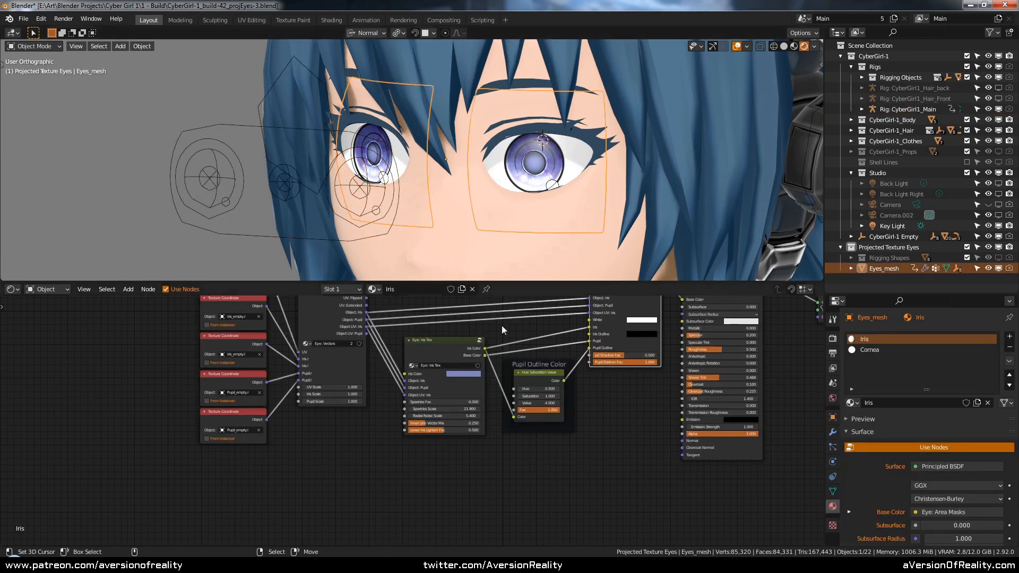
middle_drag(518, 416, 515, 420)
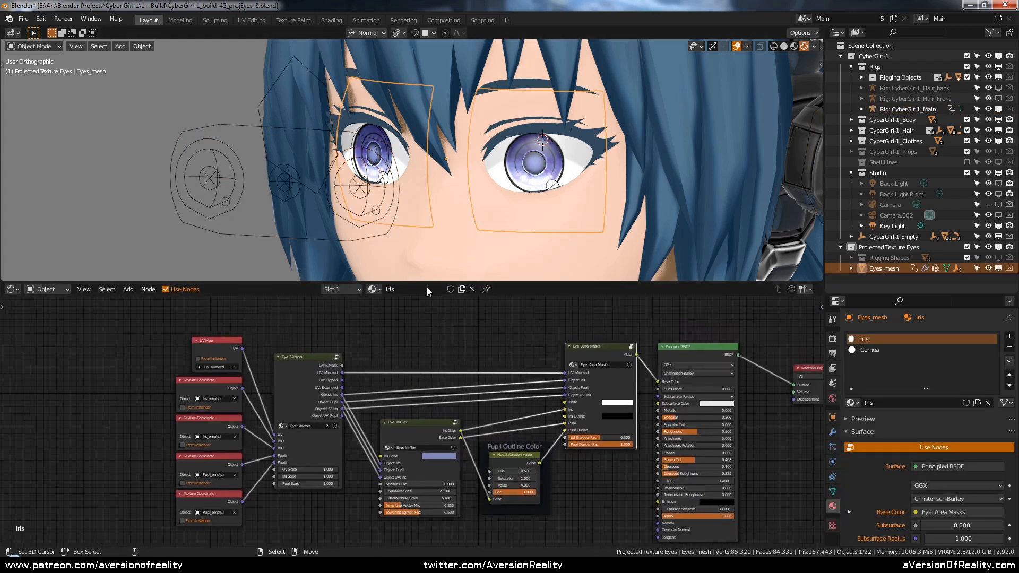
scroll(504, 336, up, 1)
middle_drag(493, 336, 527, 336)
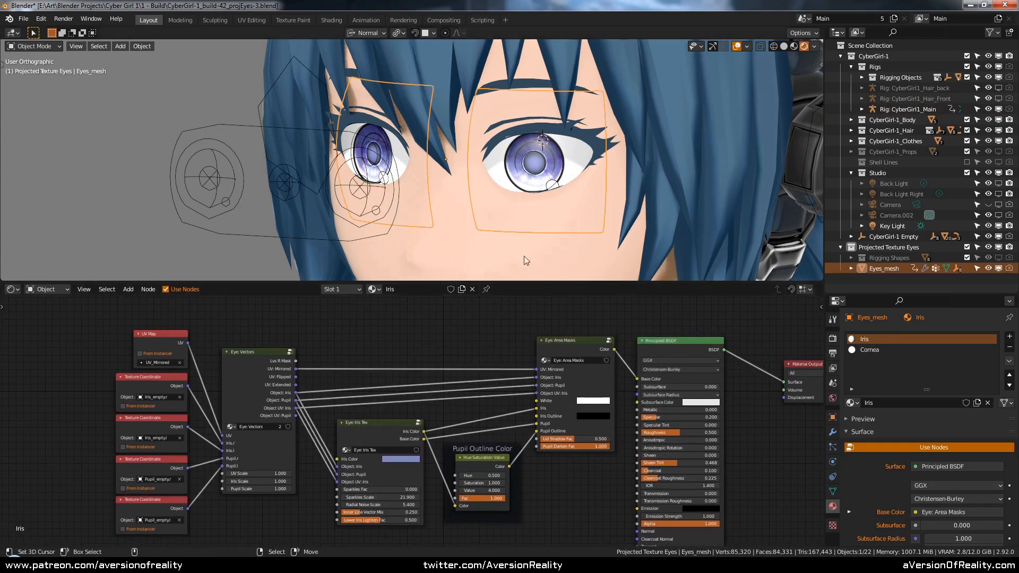
scroll(600, 180, down, 4)
scroll(601, 180, up, 2)
scroll(600, 180, up, 1)
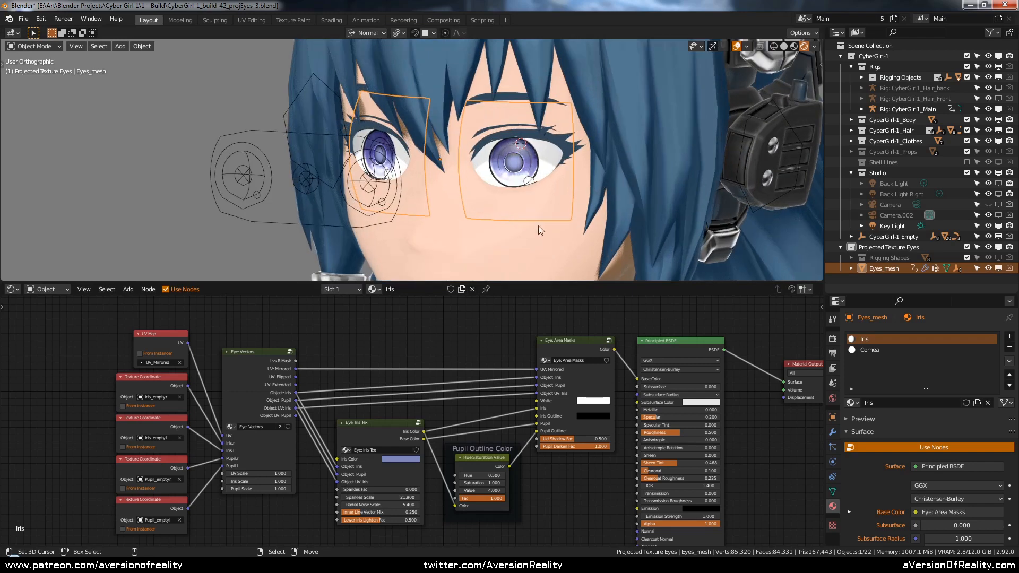
middle_drag(487, 314, 516, 314)
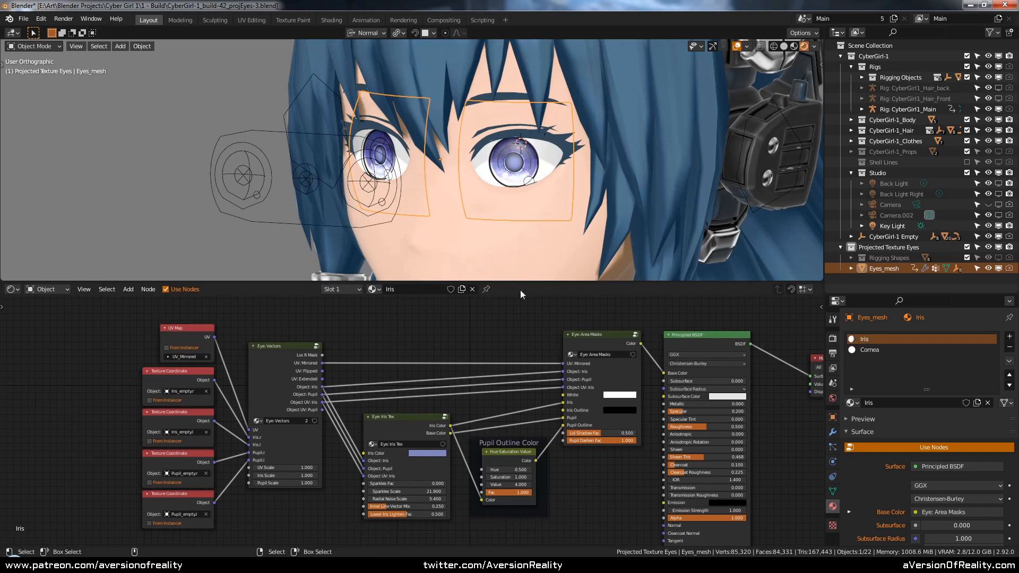
middle_drag(574, 312, 519, 320)
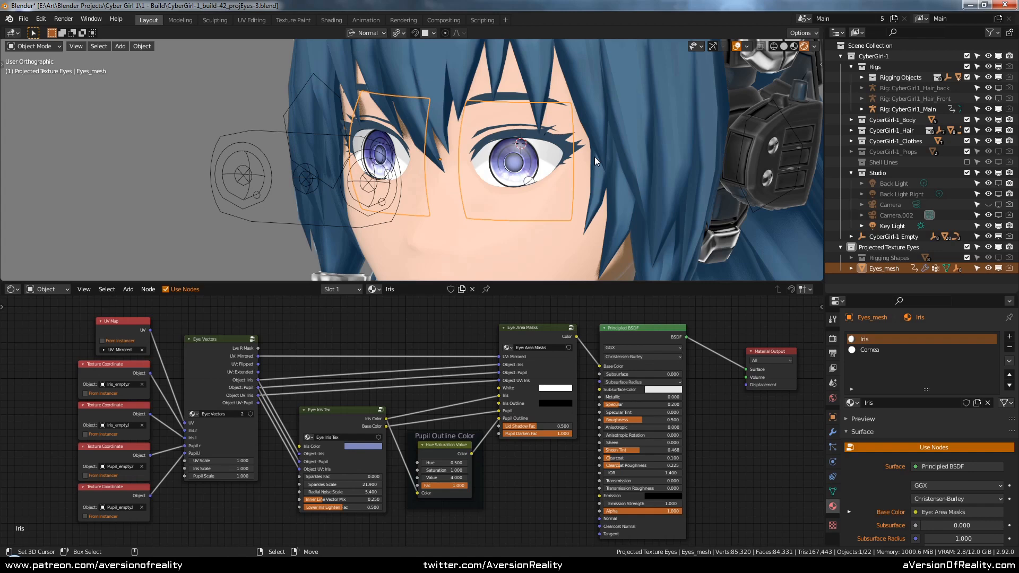
Step: Enlarge the node editor slightly and examine the character's projected eyes from a more sideways angle
drag(562, 282, 561, 279)
scroll(560, 304, up, 1)
middle_drag(450, 331, 473, 335)
scroll(520, 164, down, 5)
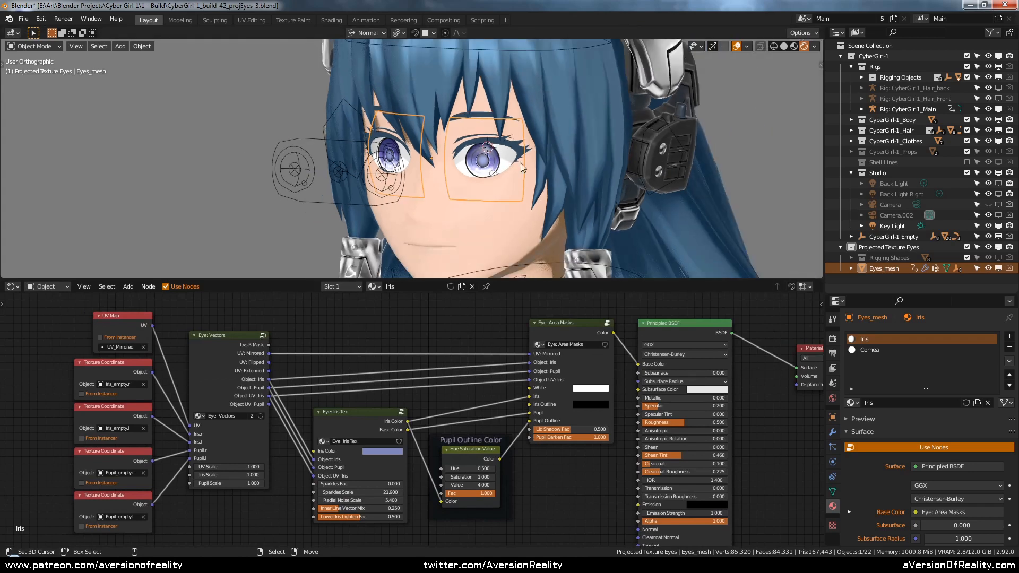
middle_drag(547, 154, 634, 170)
scroll(607, 166, up, 2)
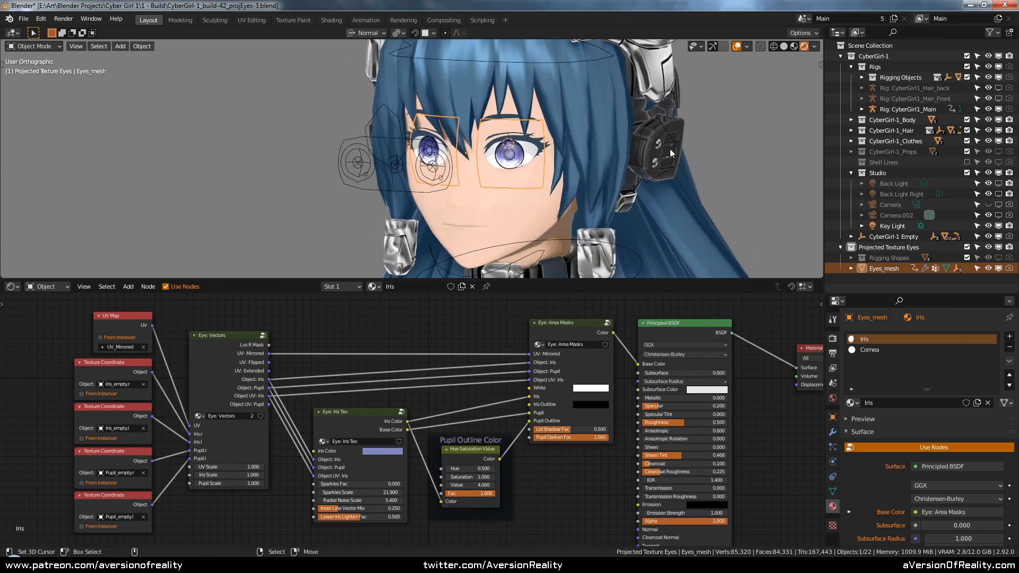
scroll(518, 143, up, 1)
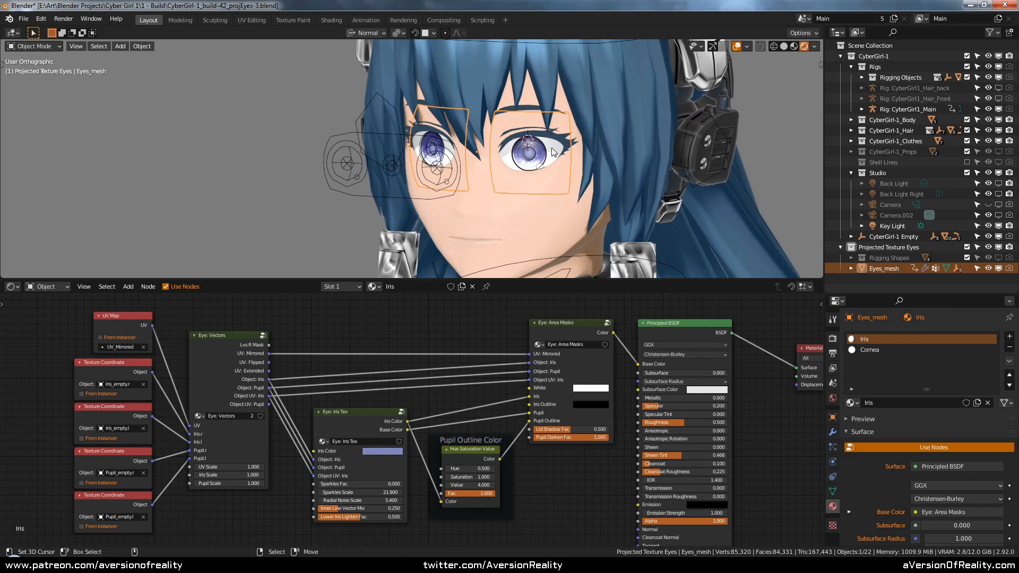
scroll(553, 152, down, 2)
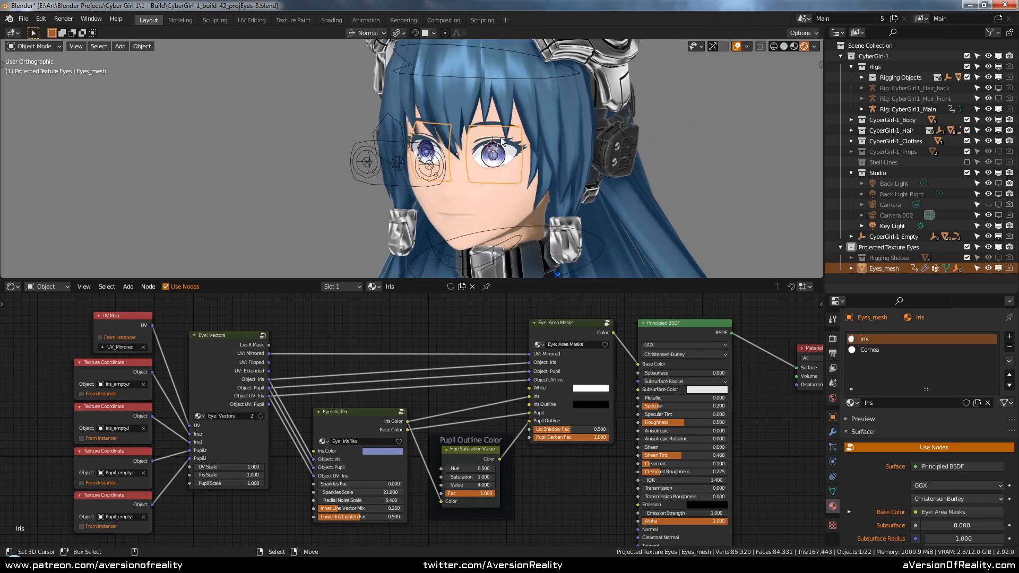
middle_drag(501, 140, 635, 131)
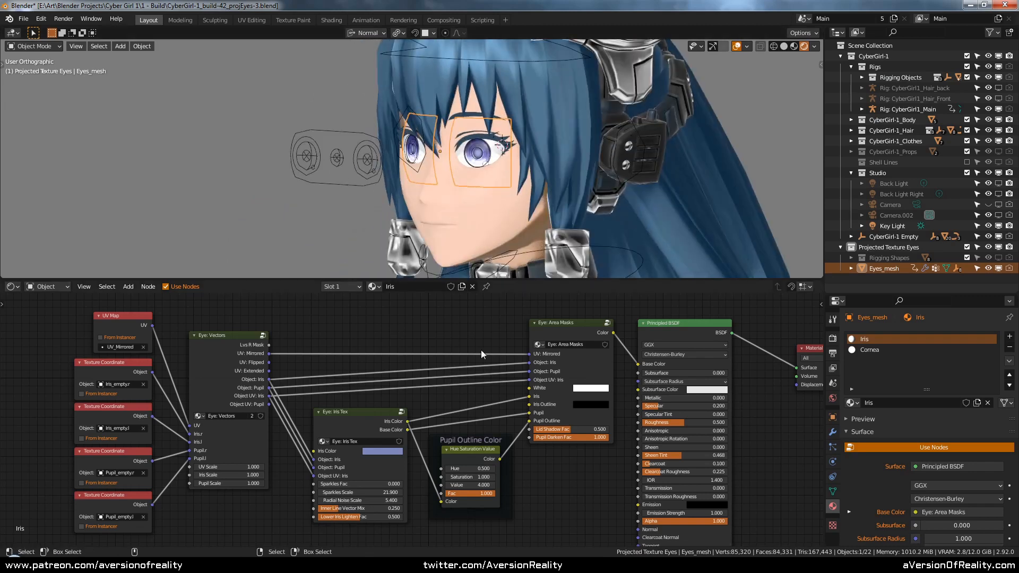
Step: Examine the Eye: Area Masks node's inputs and its connection to the Principled BSDF base color
scroll(485, 332, up, 2)
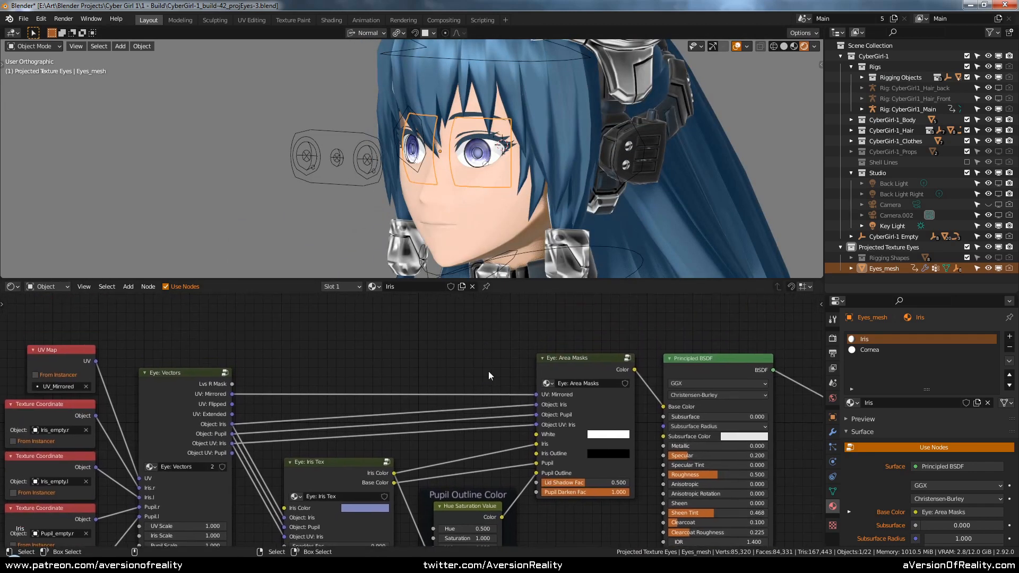
click(578, 365)
click(476, 357)
middle_drag(475, 356, 495, 312)
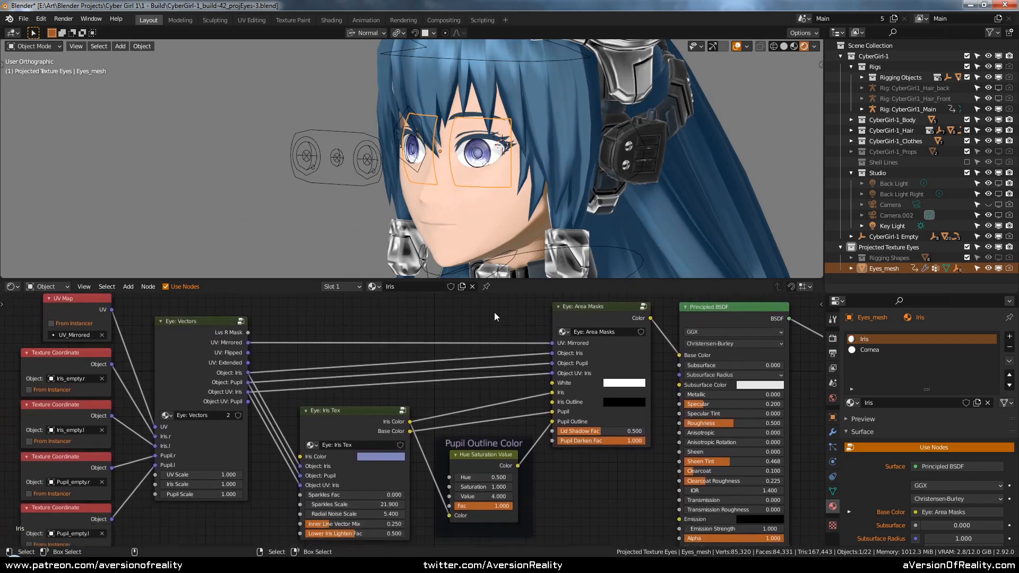
click(584, 308)
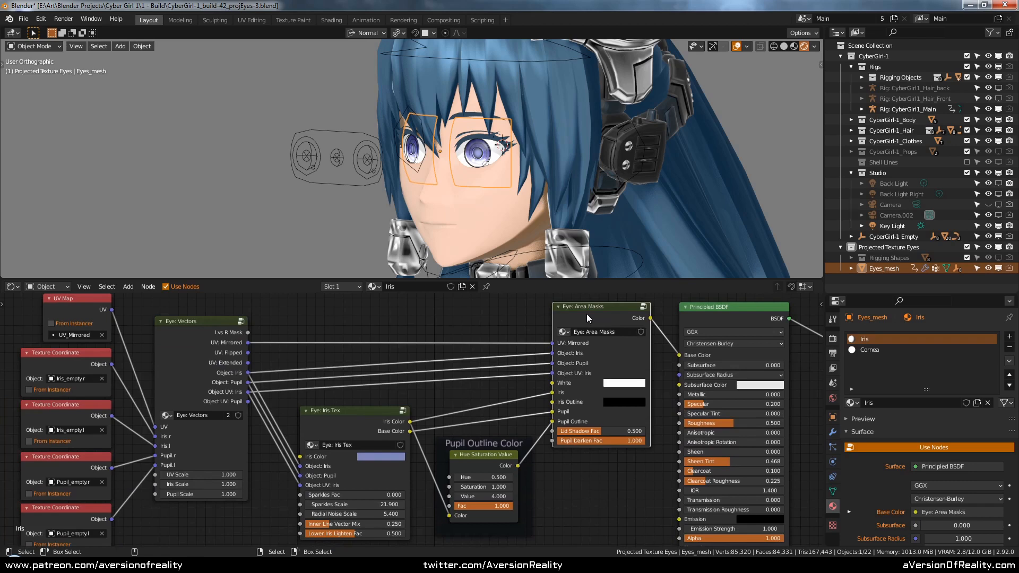
middle_drag(503, 314, 488, 327)
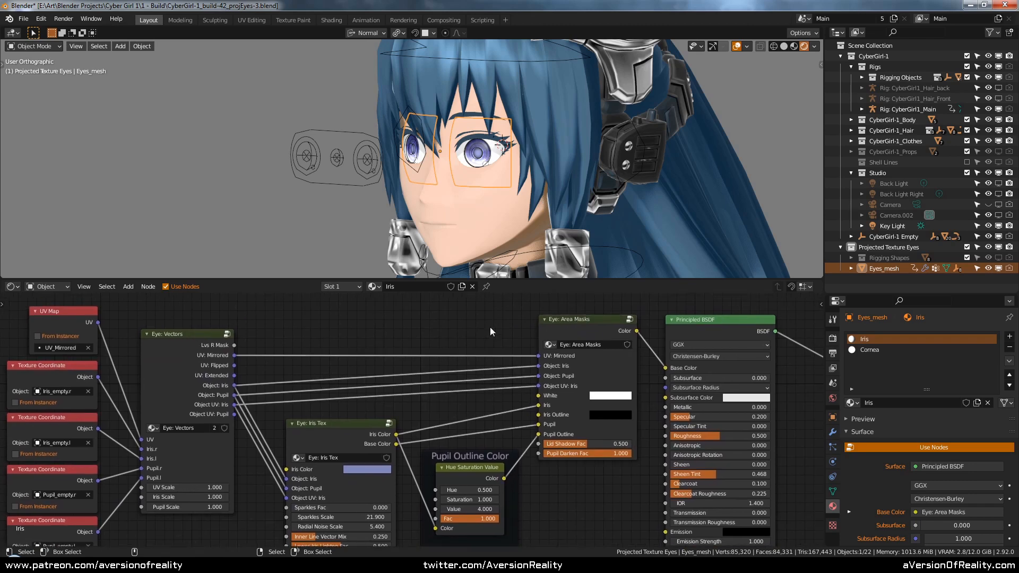
click(558, 324)
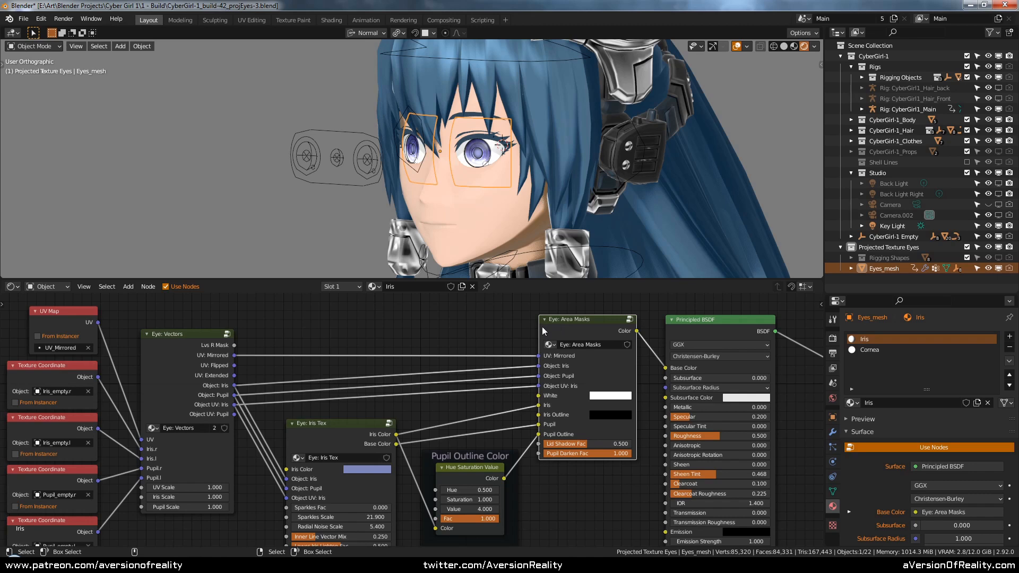
click(518, 334)
scroll(518, 334, up, 1)
click(603, 320)
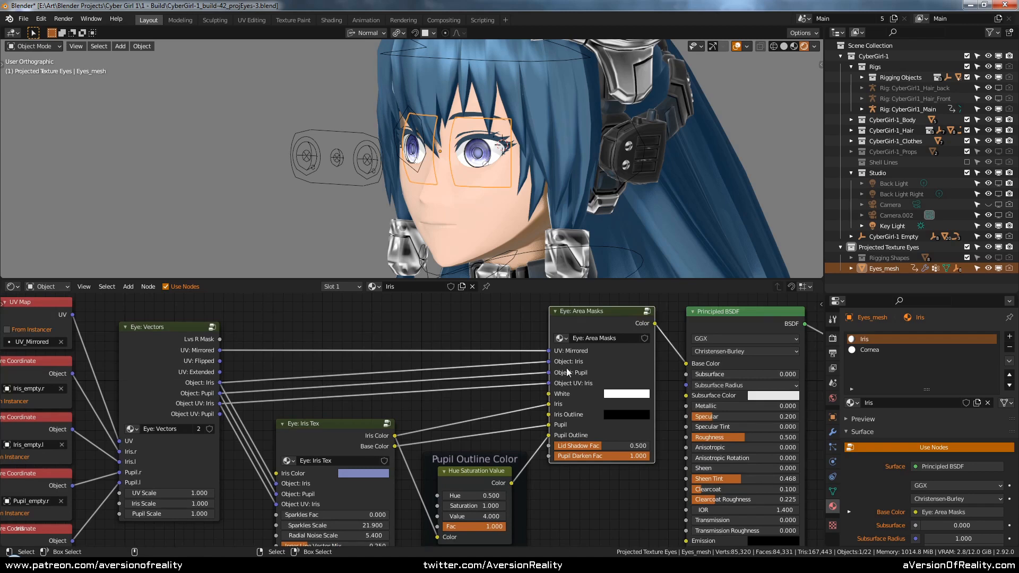
middle_drag(533, 322, 454, 327)
scroll(454, 327, up, 1)
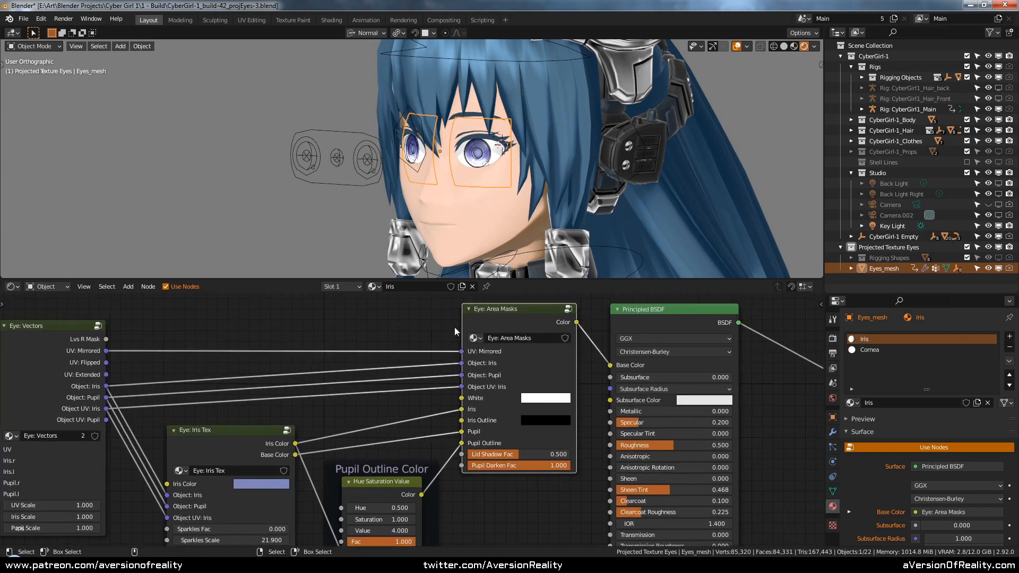
Step: Look inside the Eye: Area Masks group at the iris mask and White vs Iris mix, and return to the Iris node tree
key(Tab)
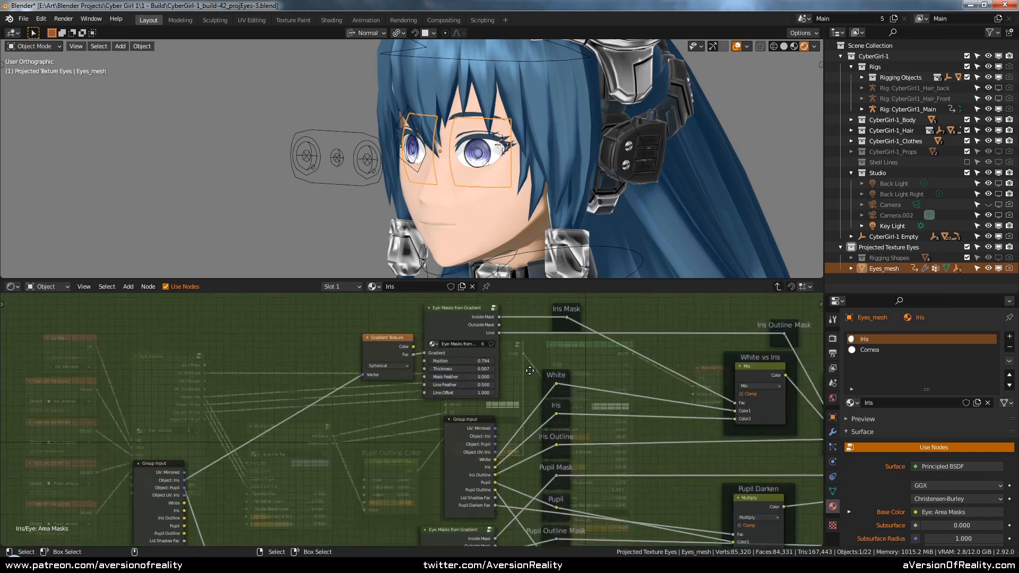
middle_drag(540, 393, 454, 339)
scroll(454, 339, up, 1)
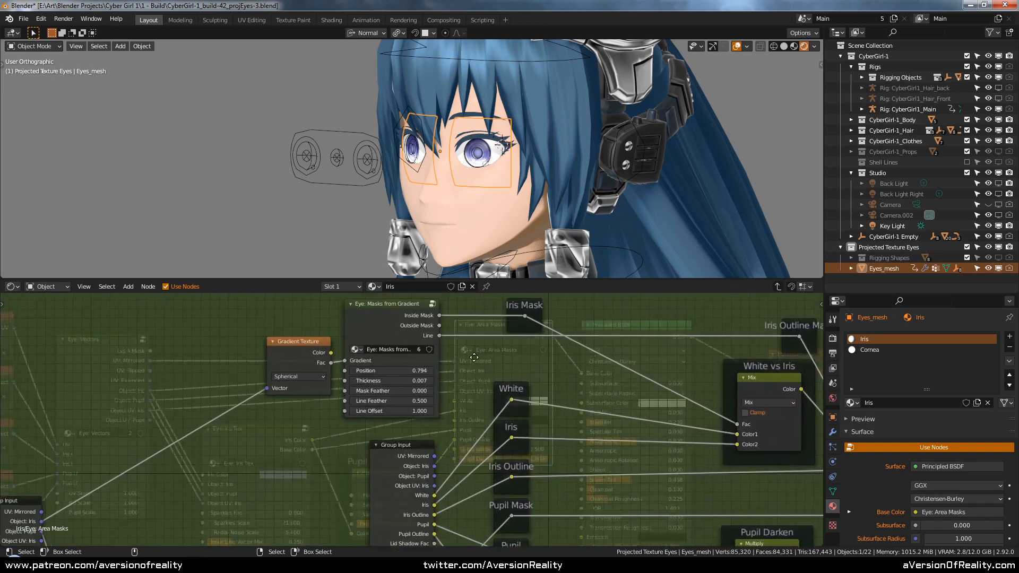
key(Tab)
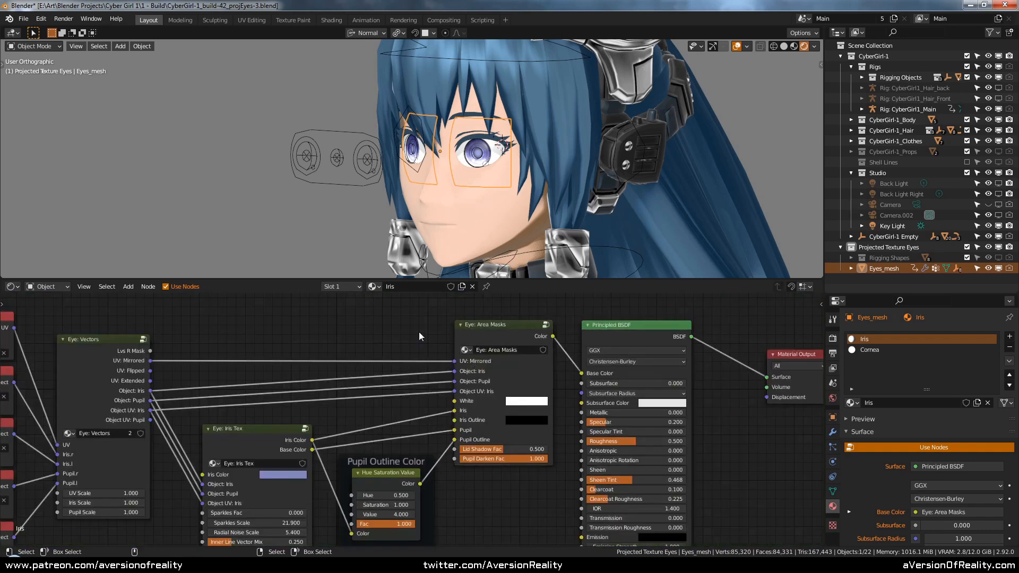
scroll(419, 335, down, 1)
middle_drag(372, 334, 474, 324)
scroll(473, 324, up, 1)
scroll(495, 337, up, 1)
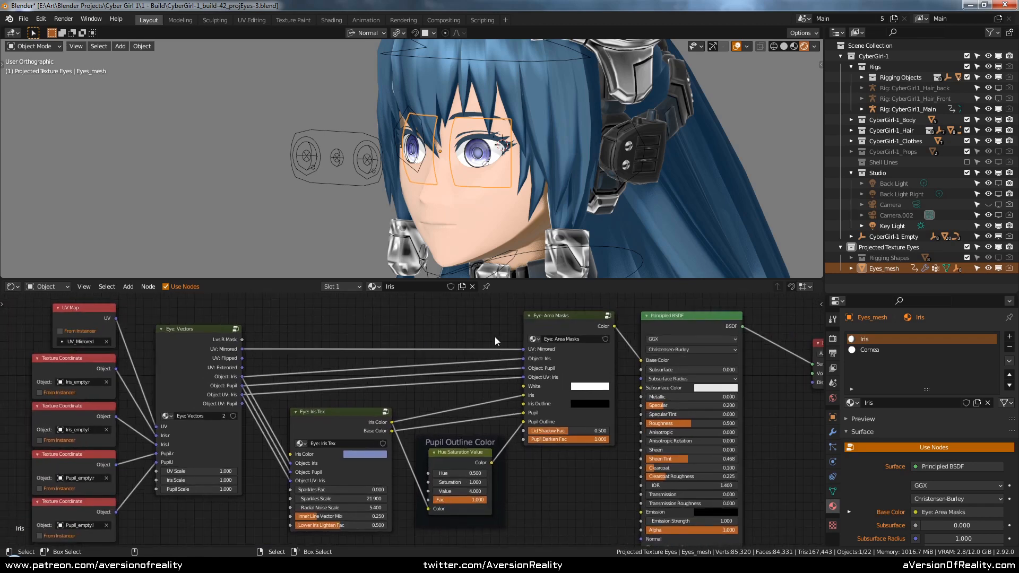
Step: Examine how the iris and pupil empties' texture coordinates pass through Eye: Vectors into the Eye: Area Masks node
scroll(491, 319, down, 1)
click(545, 308)
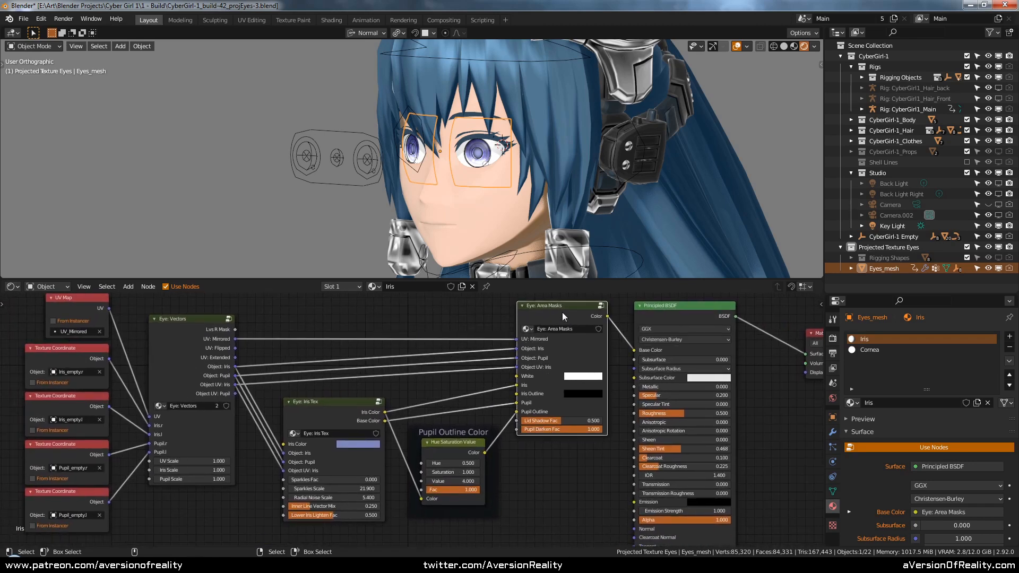
click(455, 304)
scroll(455, 304, down, 1)
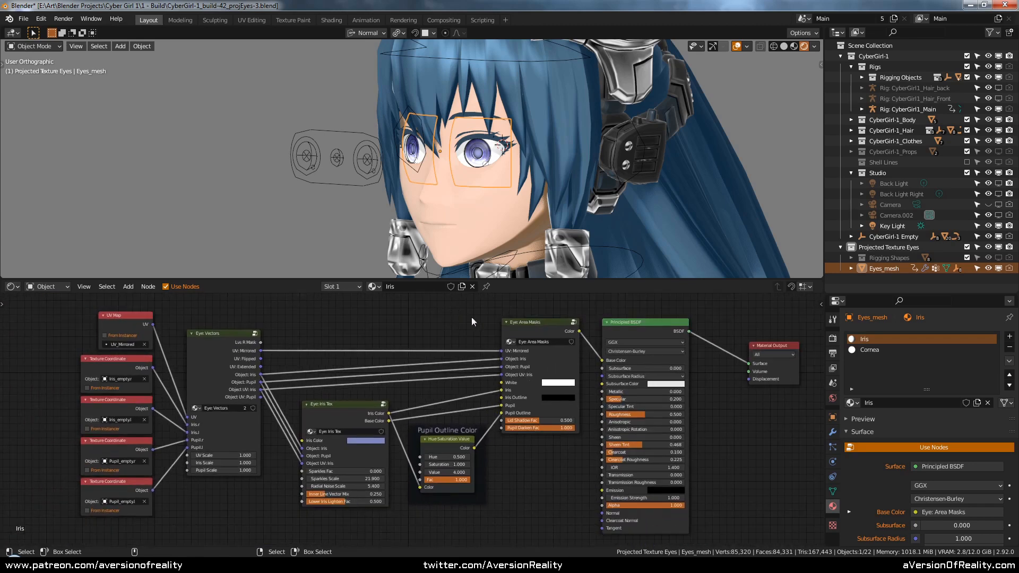
scroll(496, 330, up, 1)
middle_drag(265, 333, 459, 323)
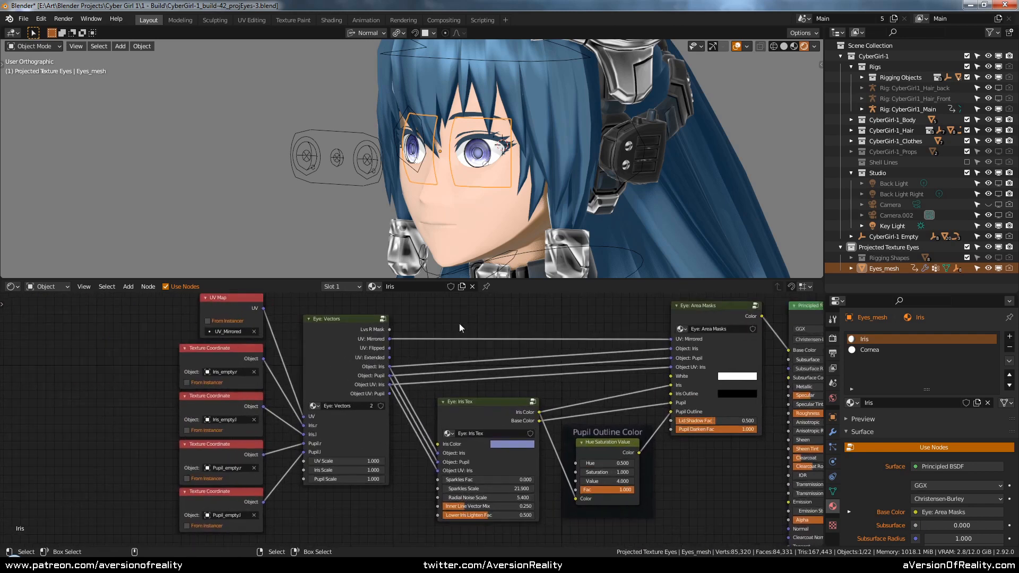
scroll(466, 336, up, 1)
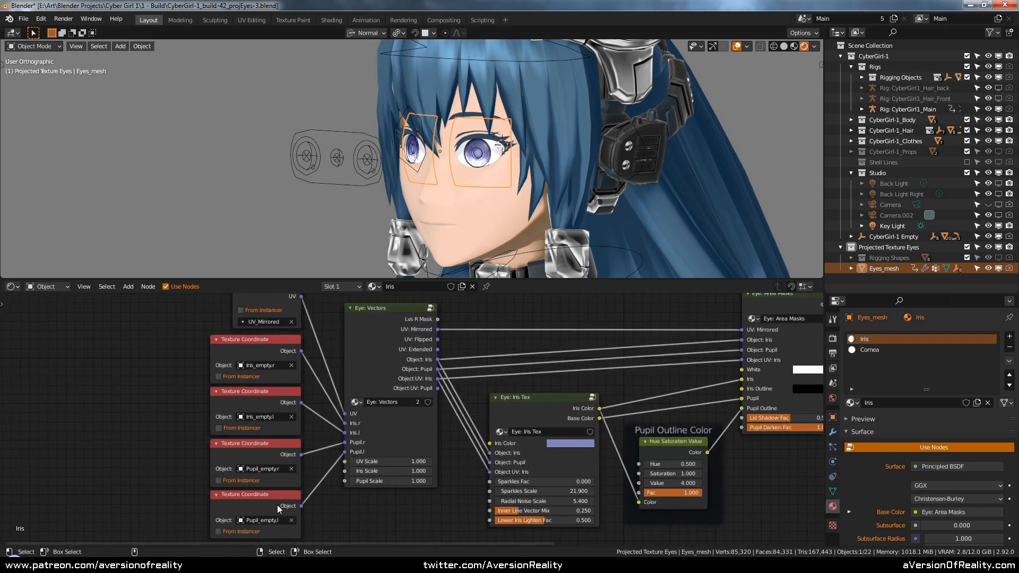
scroll(481, 323, down, 1)
middle_drag(606, 305, 459, 327)
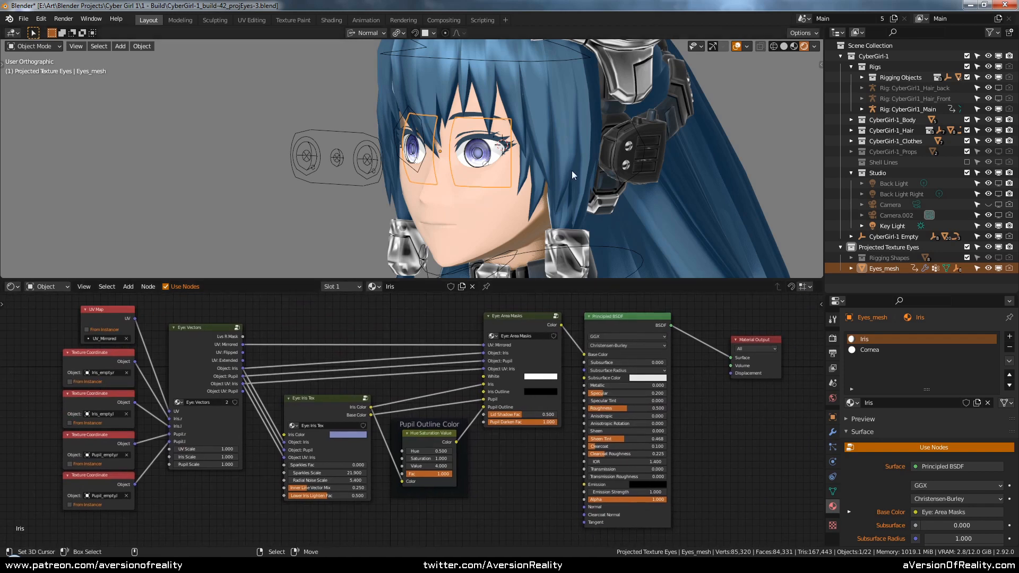
click(522, 325)
middle_drag(521, 322, 519, 337)
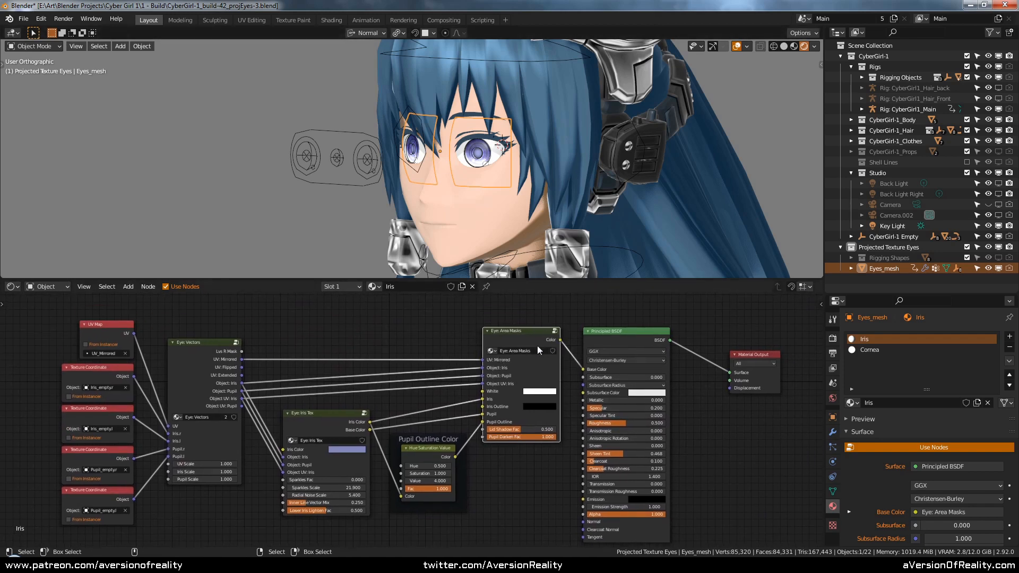
click(600, 307)
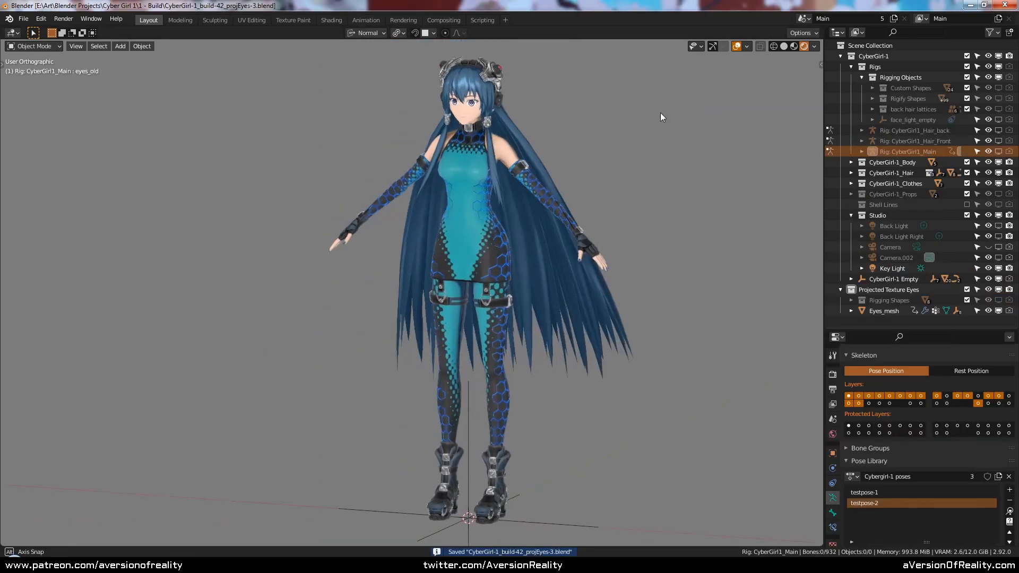
Step: Switch the viewport to solid shading and unhide the main rig in pose mode with its bones selected
key(z)
click(737, 120)
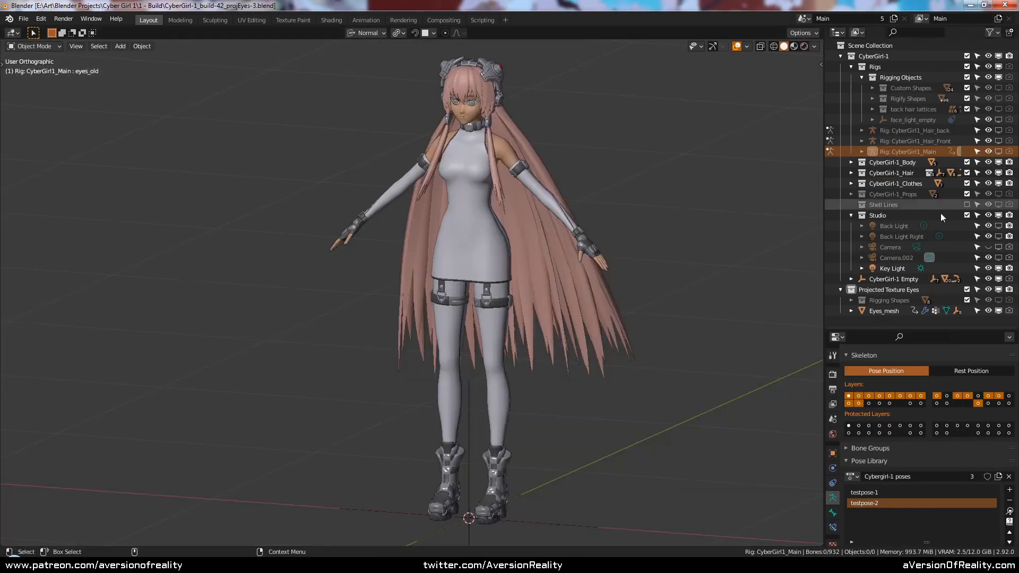
click(999, 152)
key(ctrl+Tab)
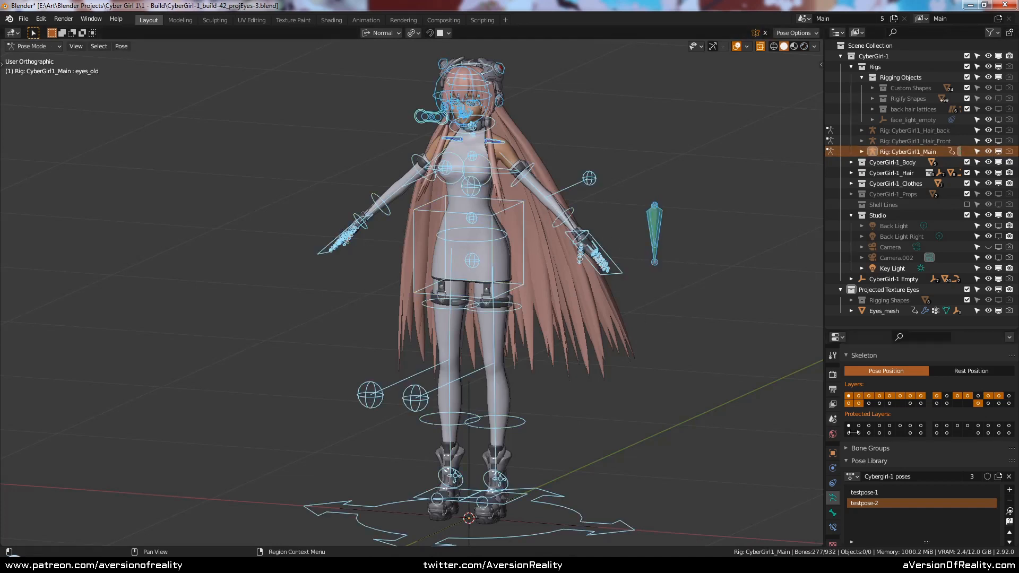
Step: Apply the testpose-2 library pose to the main rig, clear the bone selection and hide the rig
click(1009, 510)
scroll(719, 261, up, 3)
key(alt+a)
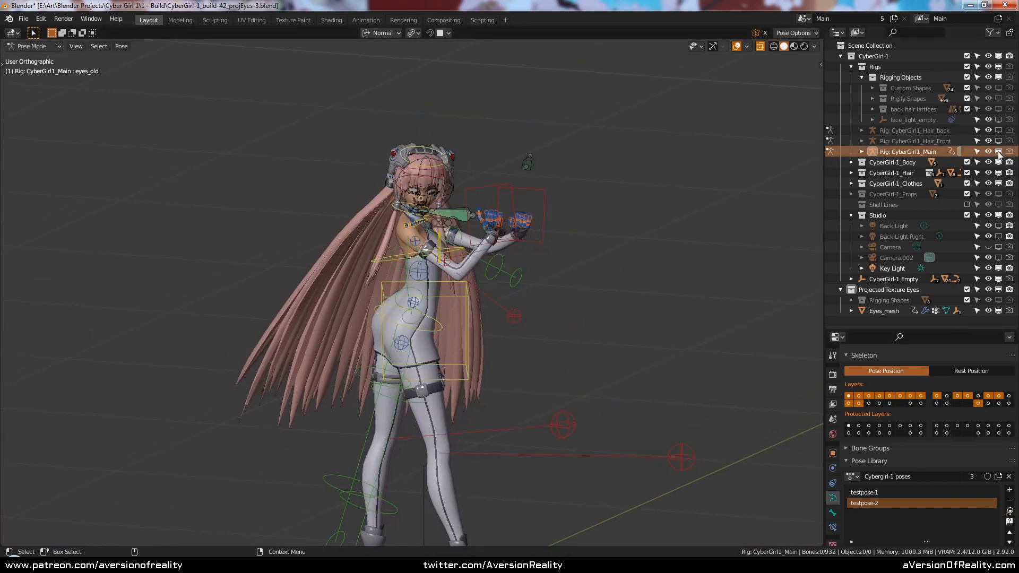
click(999, 152)
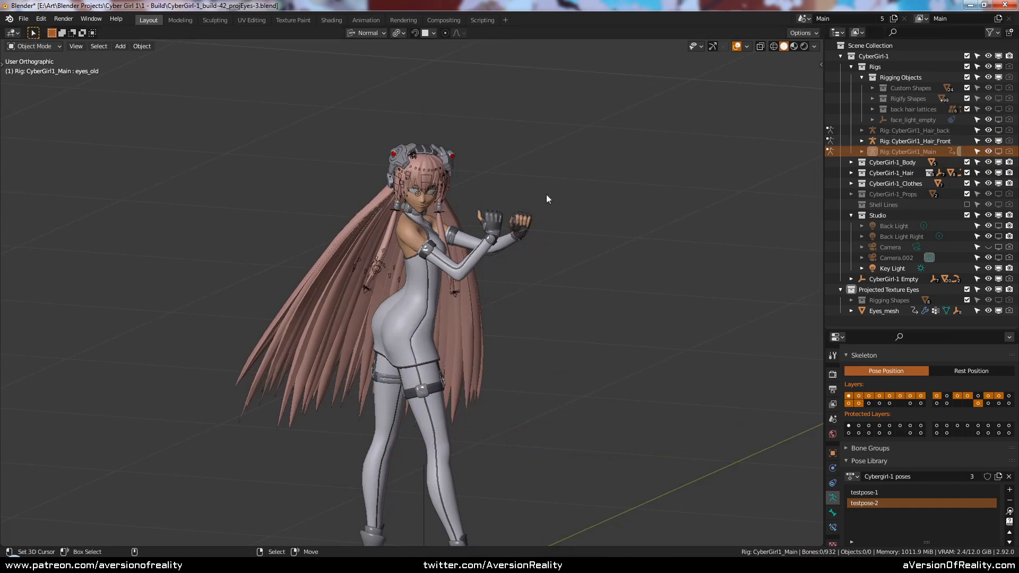
Step: Apply the testpose-2 library pose to the front hair rig and hide that rig
click(454, 293)
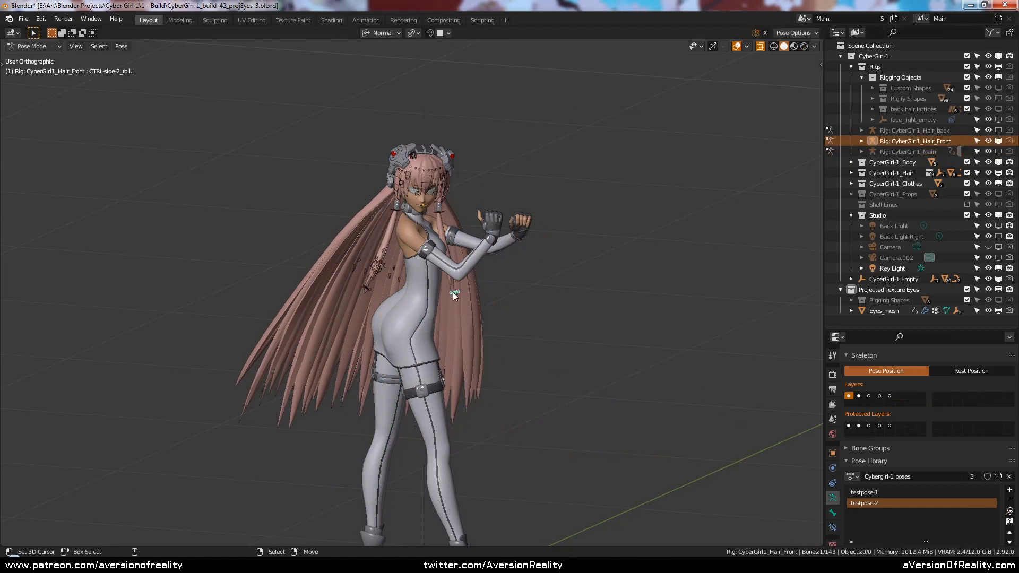
click(1010, 510)
click(998, 141)
Step: Apply the testpose-2 library pose to all bones of the back hair rig, clear the selection and hide that rig
click(998, 130)
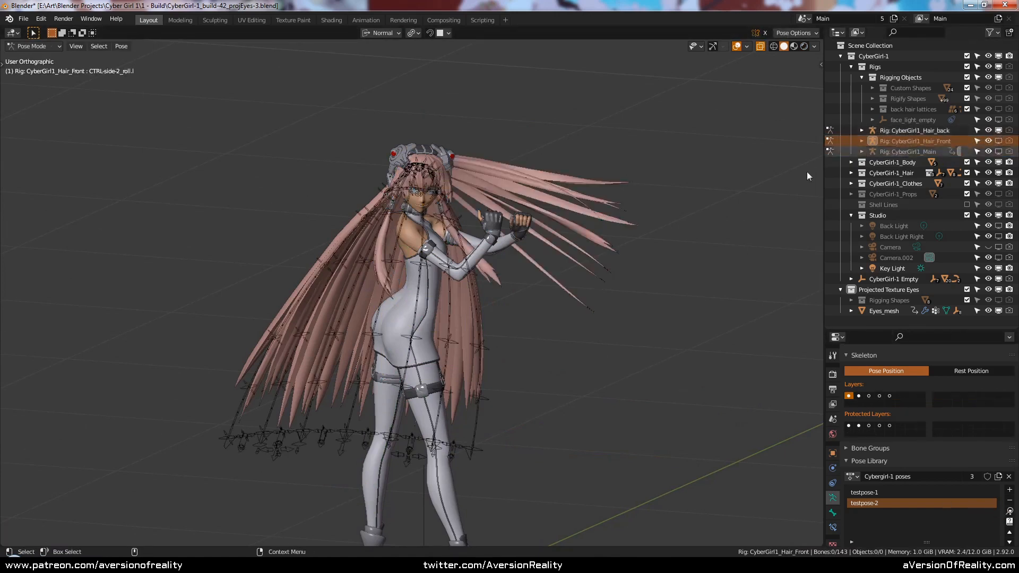
right_click(478, 448)
key(a)
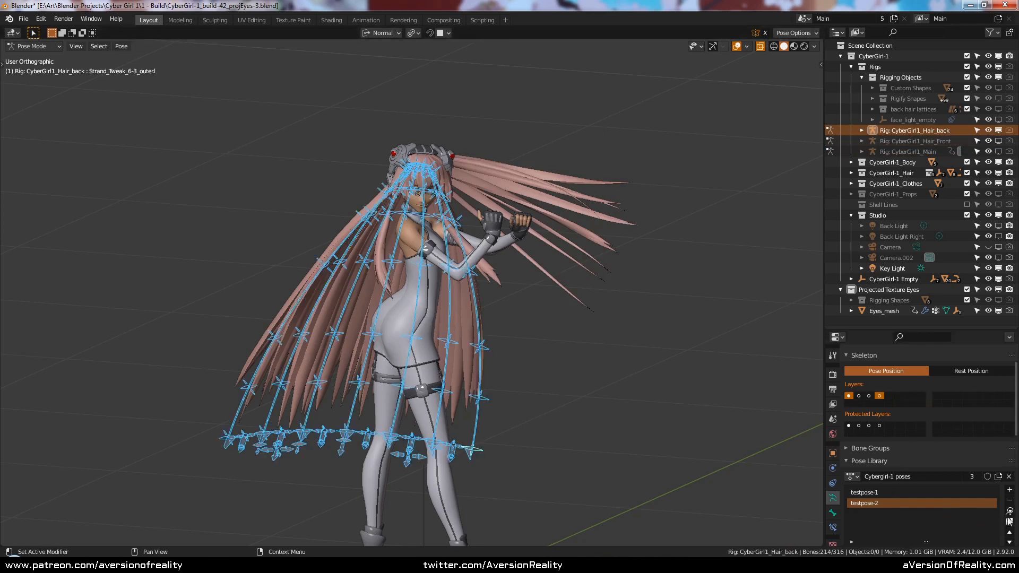
click(1010, 510)
key(alt+a)
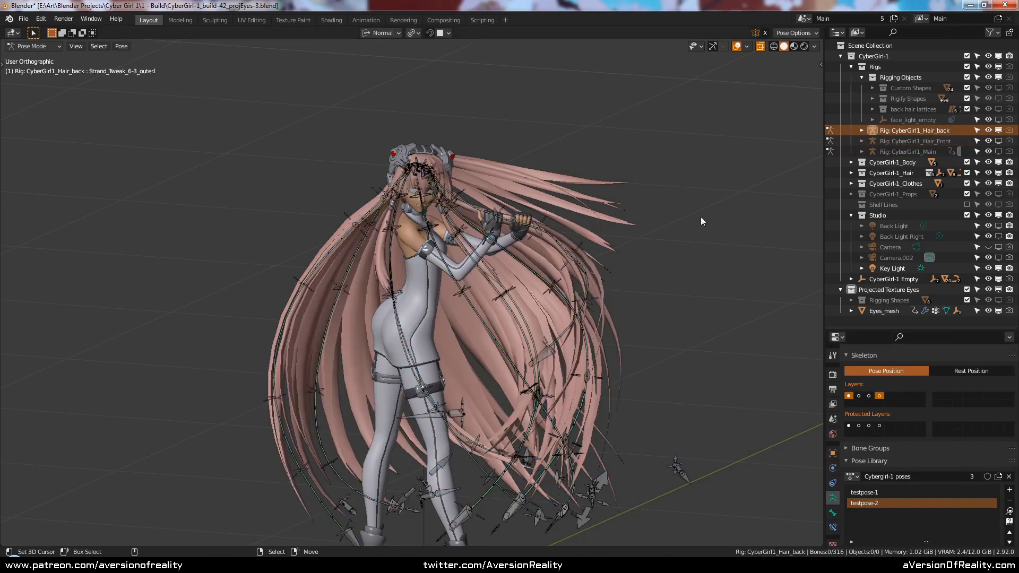
click(862, 77)
click(862, 78)
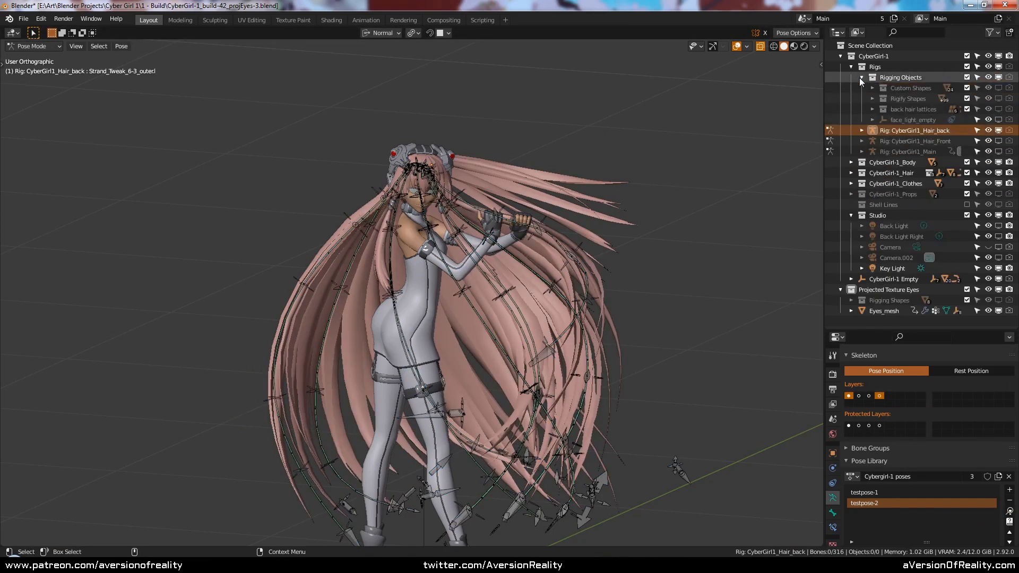
click(998, 130)
Step: Unhide the main rig and the CyberGirl-1_Props collection that holds the sword
click(998, 151)
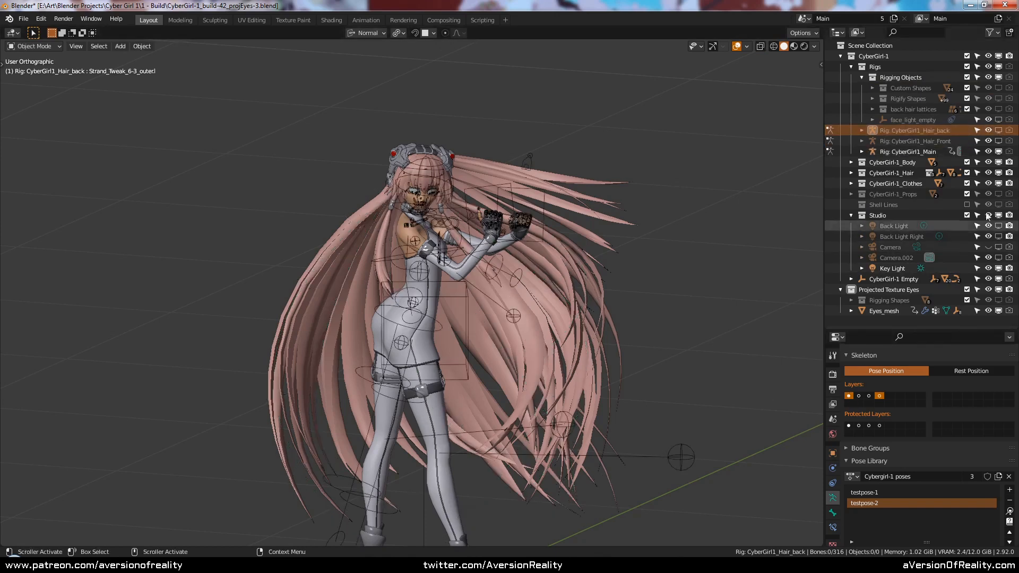
click(998, 194)
scroll(529, 227, up, 5)
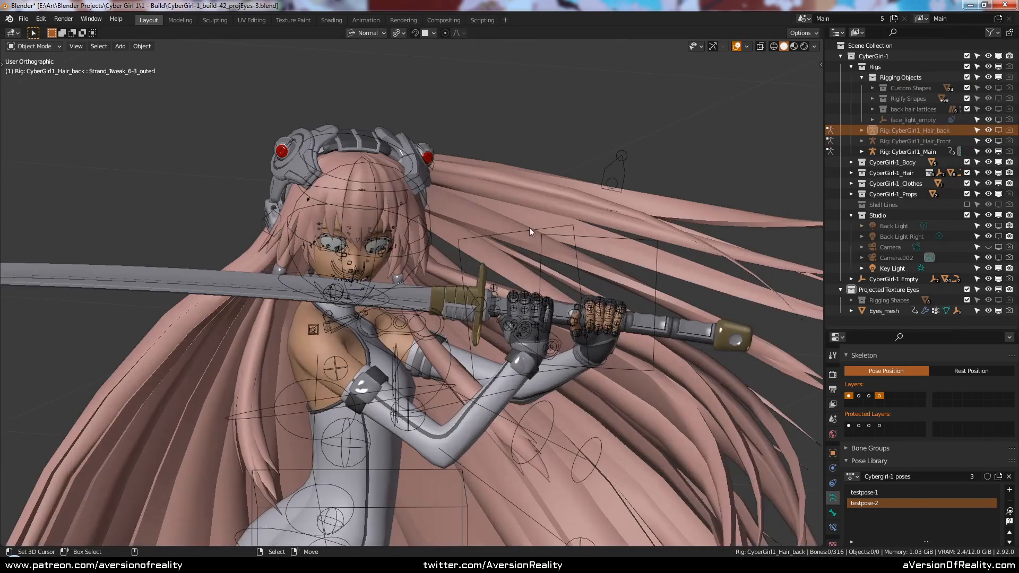
middle_drag(539, 218, 547, 196)
Step: Select the main rig's eyes_old control in pose mode and show only the rig's first bone layer
right_click(496, 319)
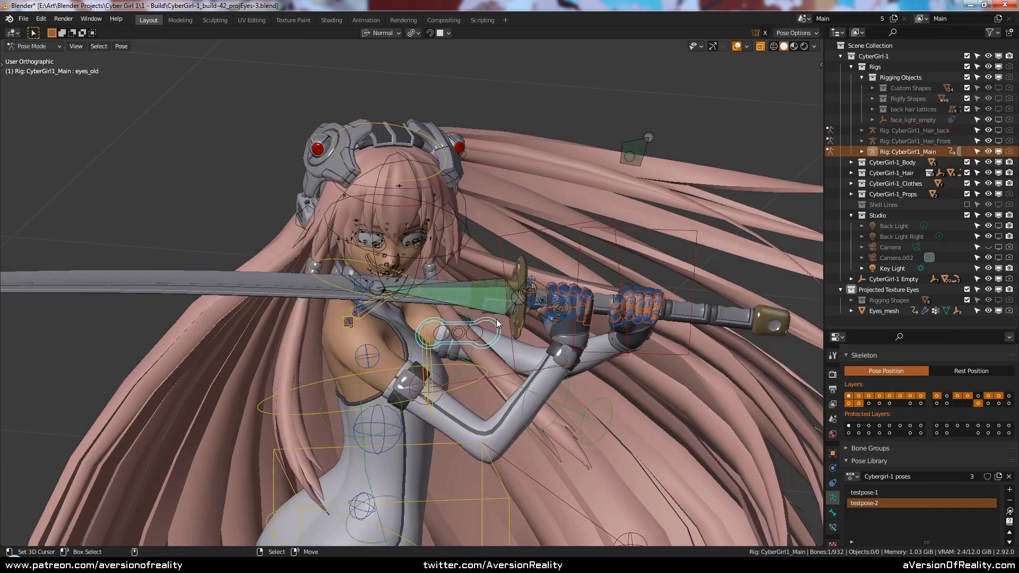
click(849, 396)
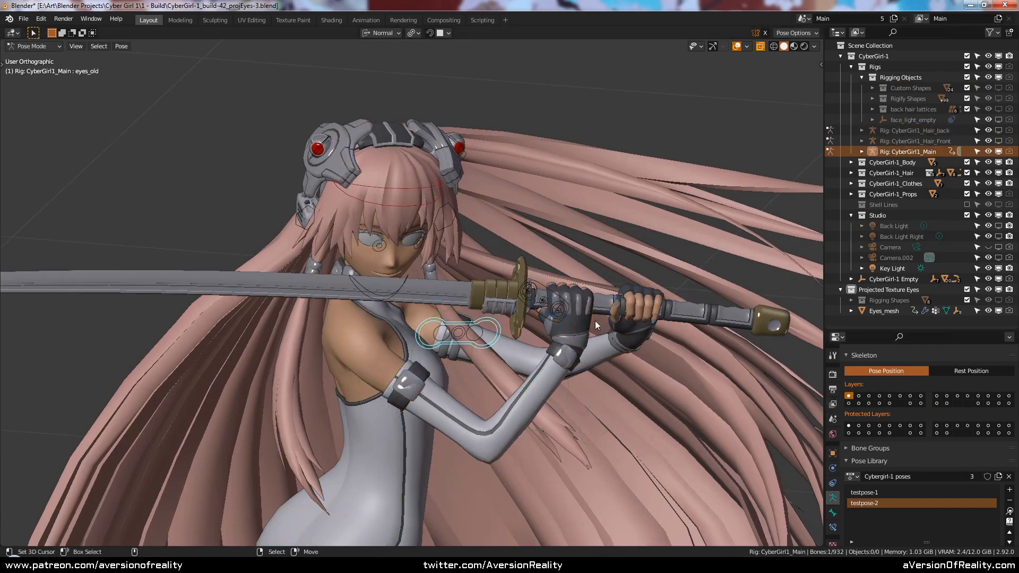
scroll(595, 313, up, 2)
middle_drag(601, 276, 755, 218)
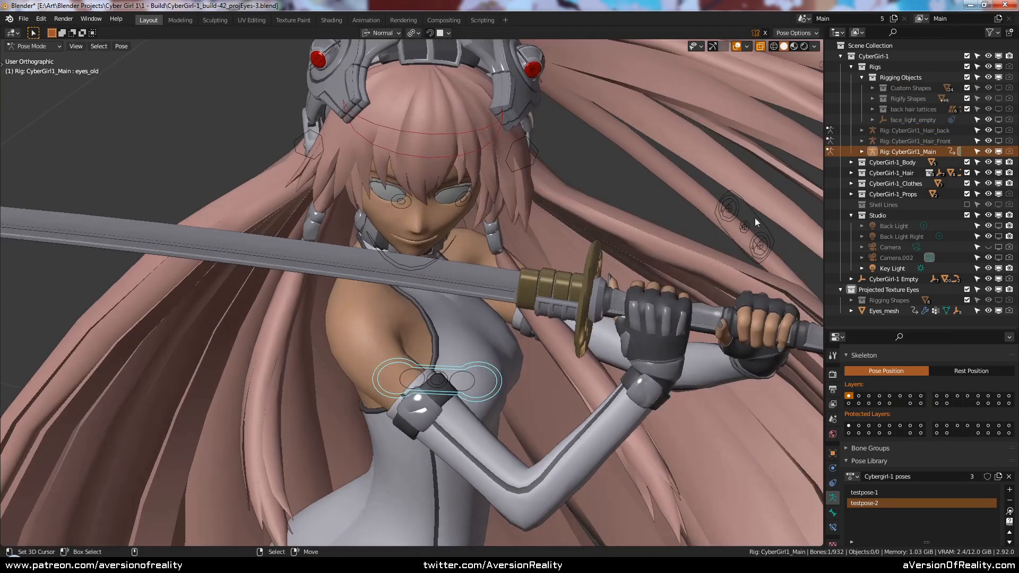
Step: Snap the 3D cursor to the eyes_old control and snap the eyes control to the cursor
key(shift+s)
click(657, 263)
middle_drag(475, 362, 558, 287)
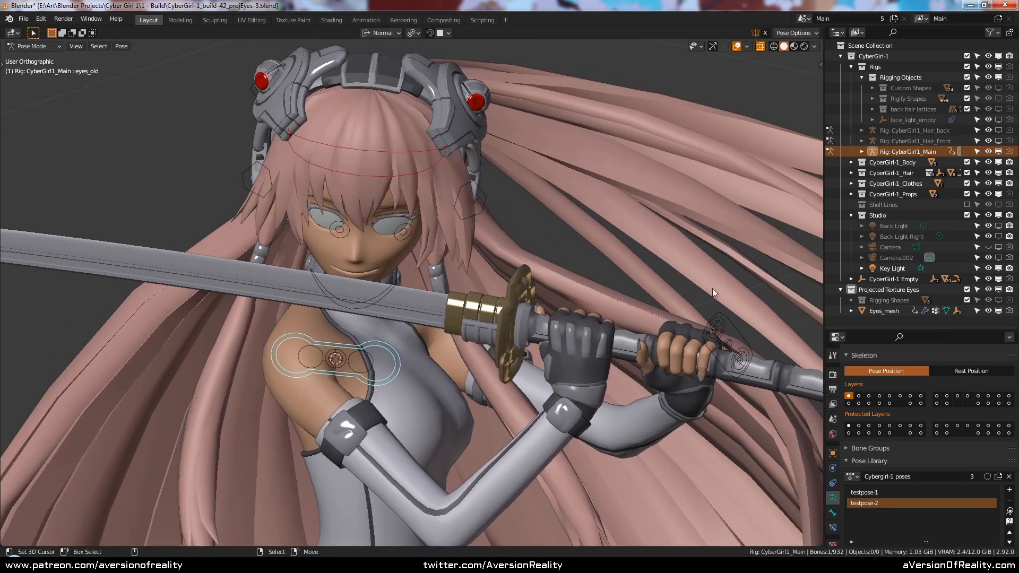
click(734, 327)
key(shift+s)
click(667, 180)
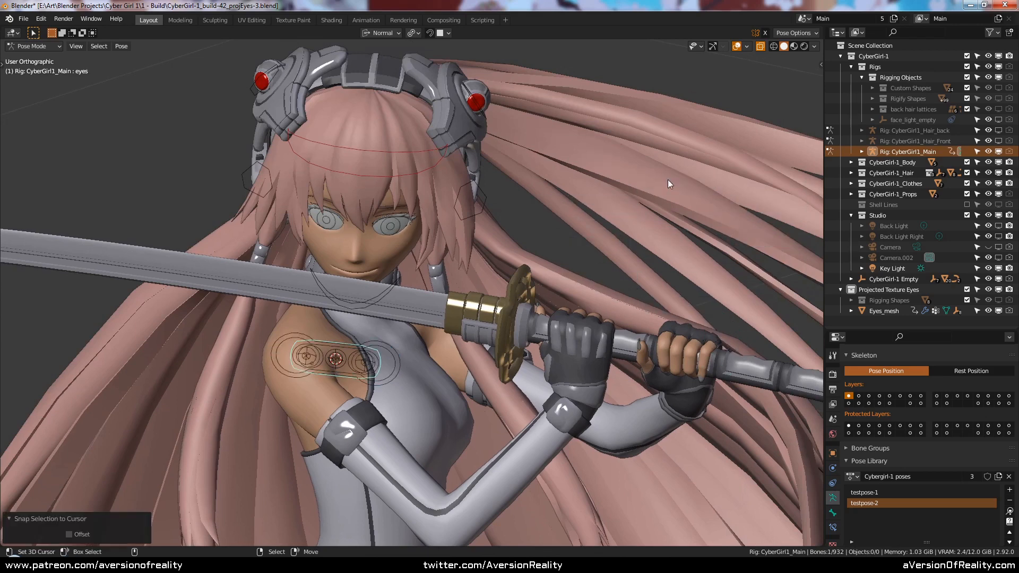
Step: Examine the eyes_old, eye.L and eyes controls up close by selecting each of them in turn
middle_drag(584, 235, 536, 228)
scroll(525, 262, up, 2)
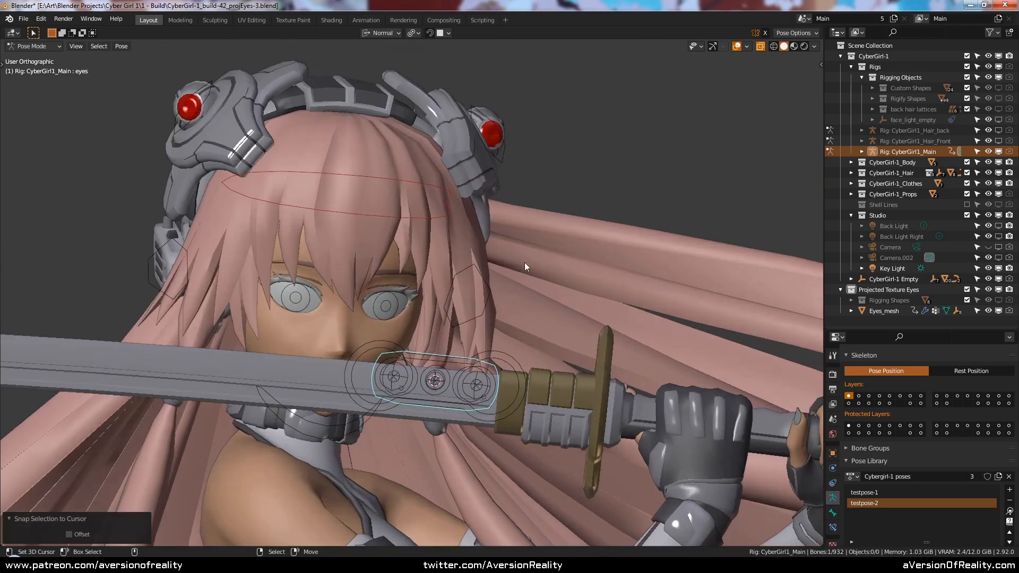
right_click(508, 365)
key(alt+a)
right_click(512, 362)
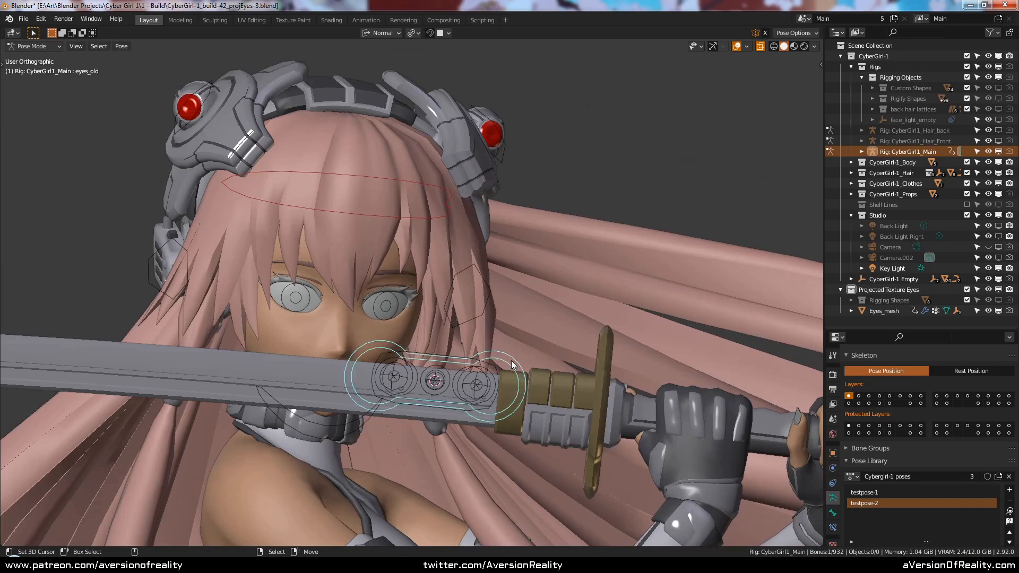
scroll(508, 371, up, 3)
key(alt+a)
right_click(498, 420)
scroll(496, 339, up, 2)
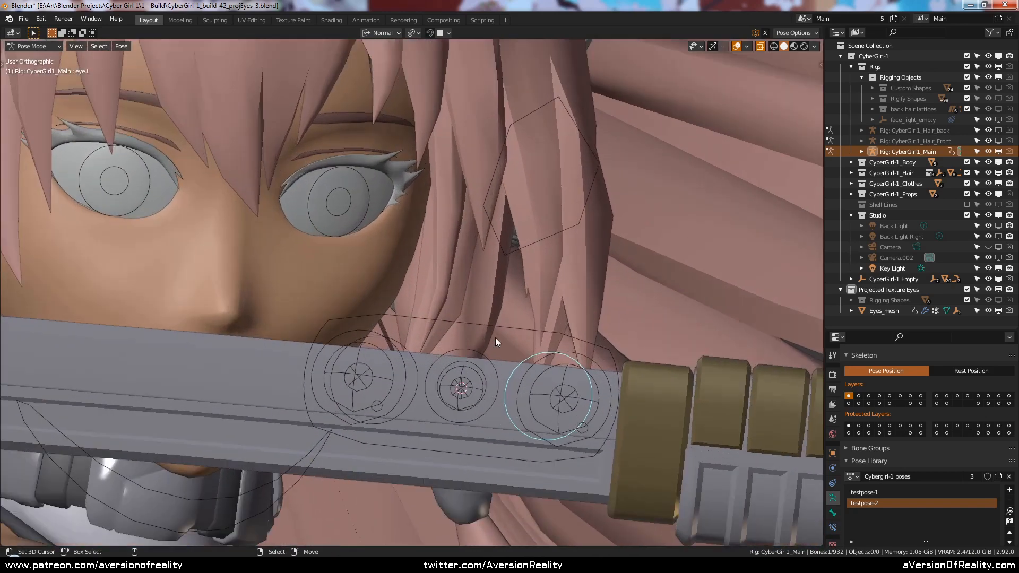
right_click(472, 362)
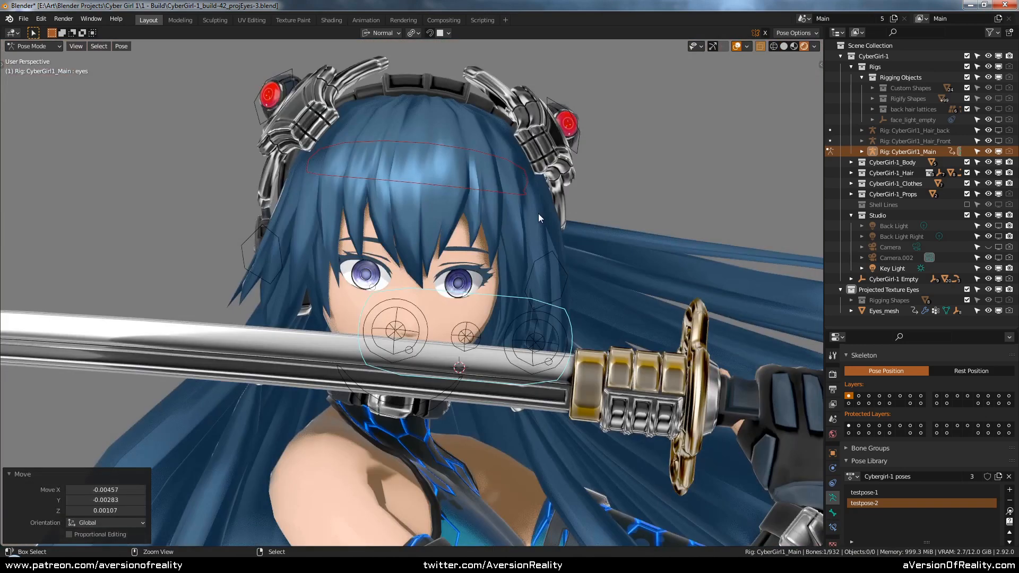
Step: Set the Fac of the Blush Toggle mix node in the Skin material to 1.000 and put the node editor window away
scroll(454, 309, up, 2)
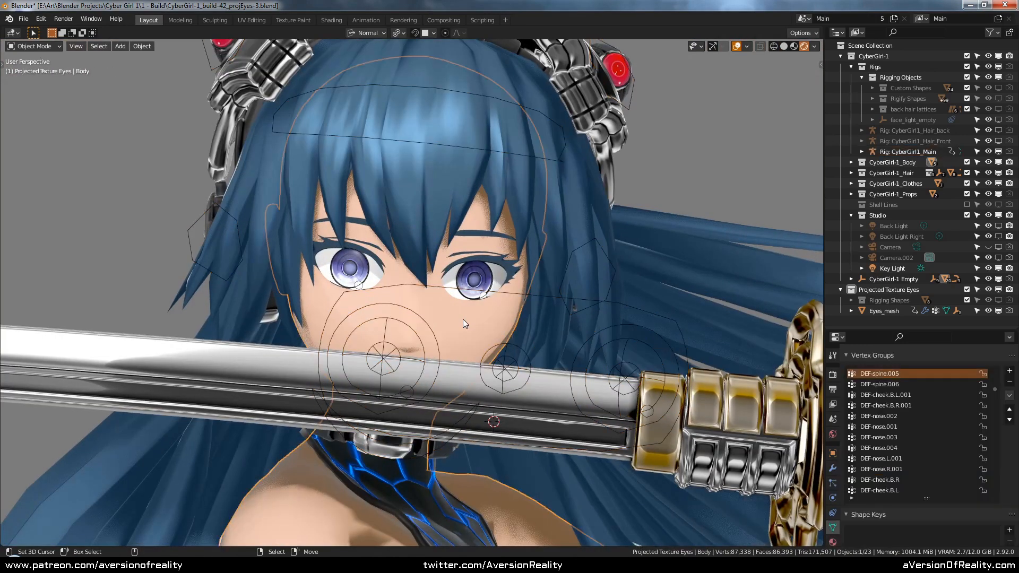
drag(1018, 6, 831, 17)
click(813, 171)
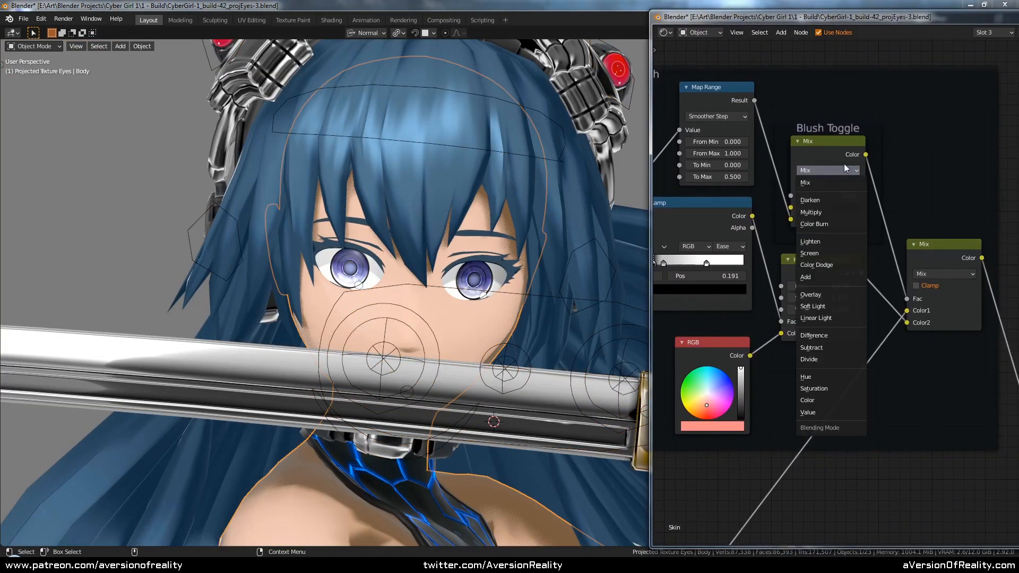
click(913, 158)
drag(804, 196, 849, 196)
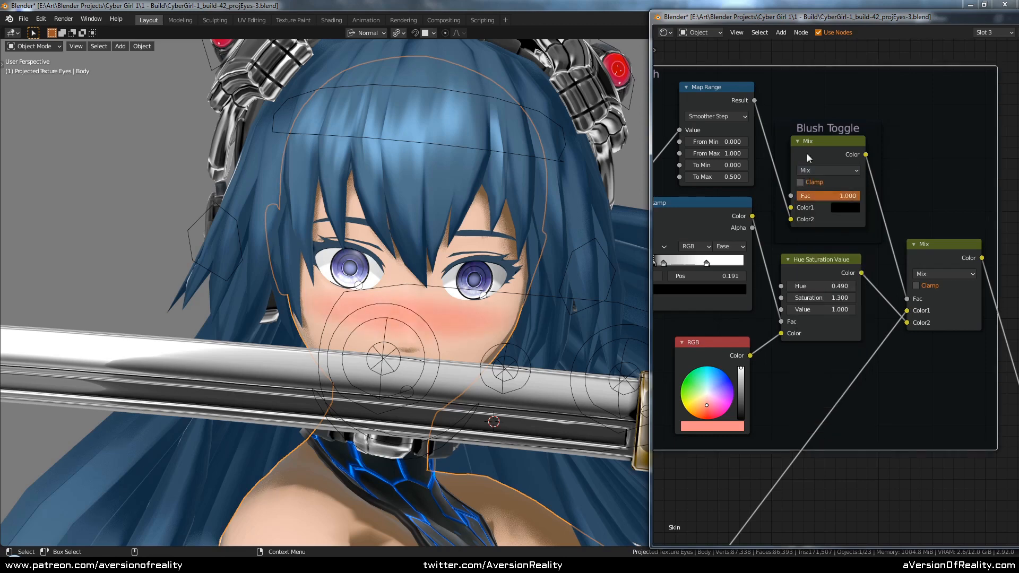
drag(731, 17, 1018, 16)
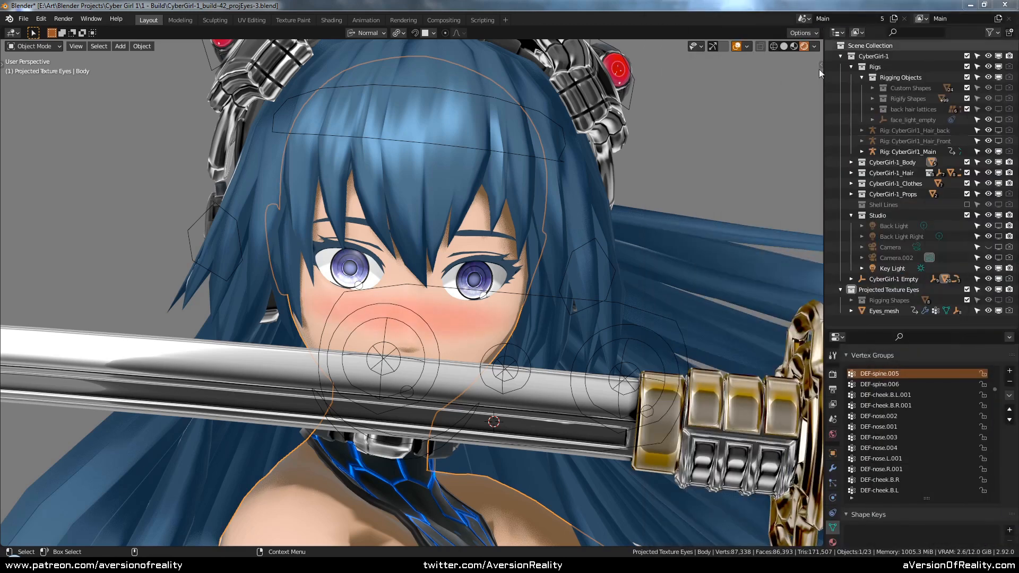
Step: Switch to the camera view and reframe the camera on the character's face and sword hilt
scroll(584, 214, down, 5)
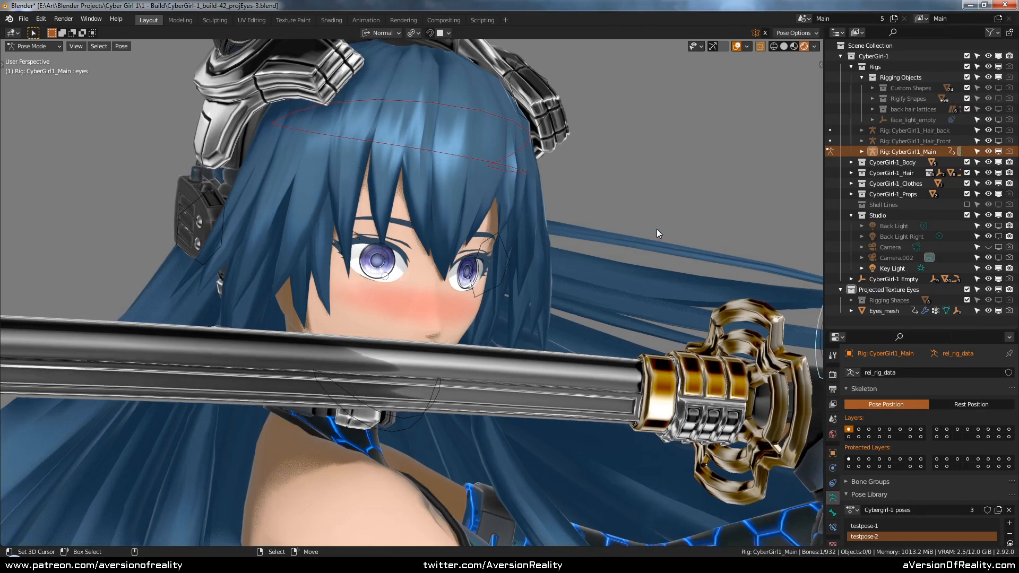
key(KP_0)
key(n)
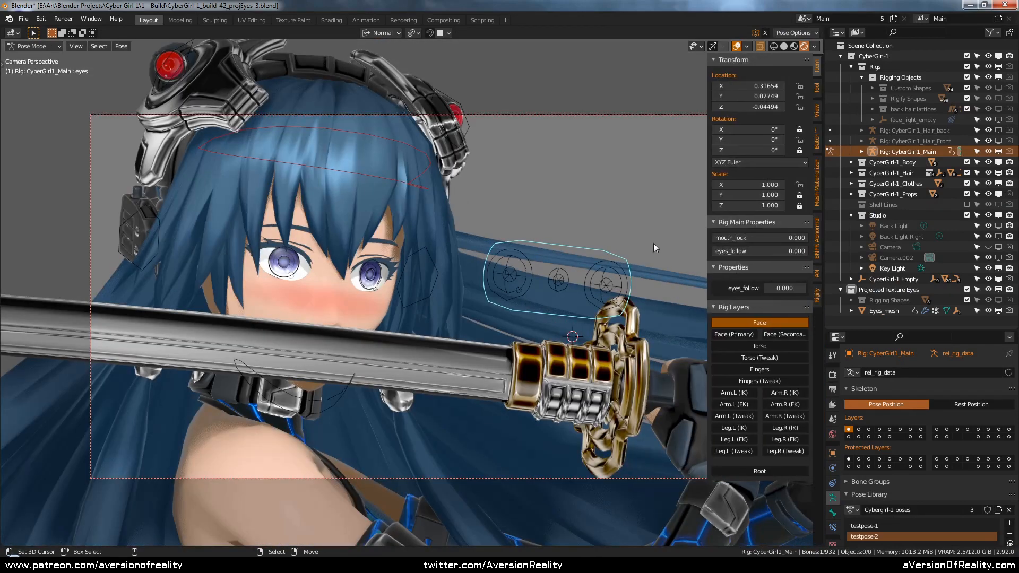
key(n)
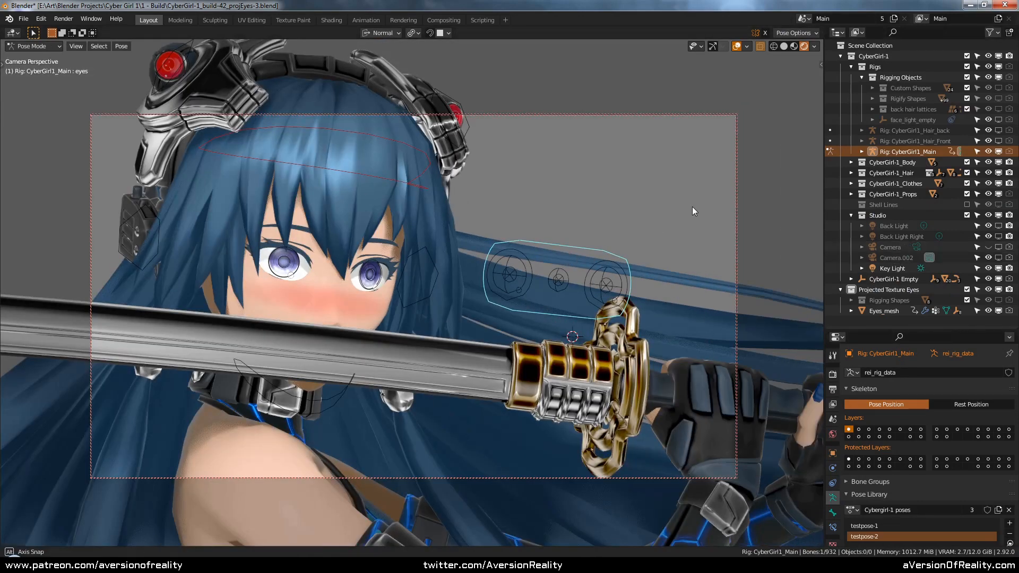
middle_drag(692, 206, 683, 205)
shift+middle_drag(548, 253, 616, 246)
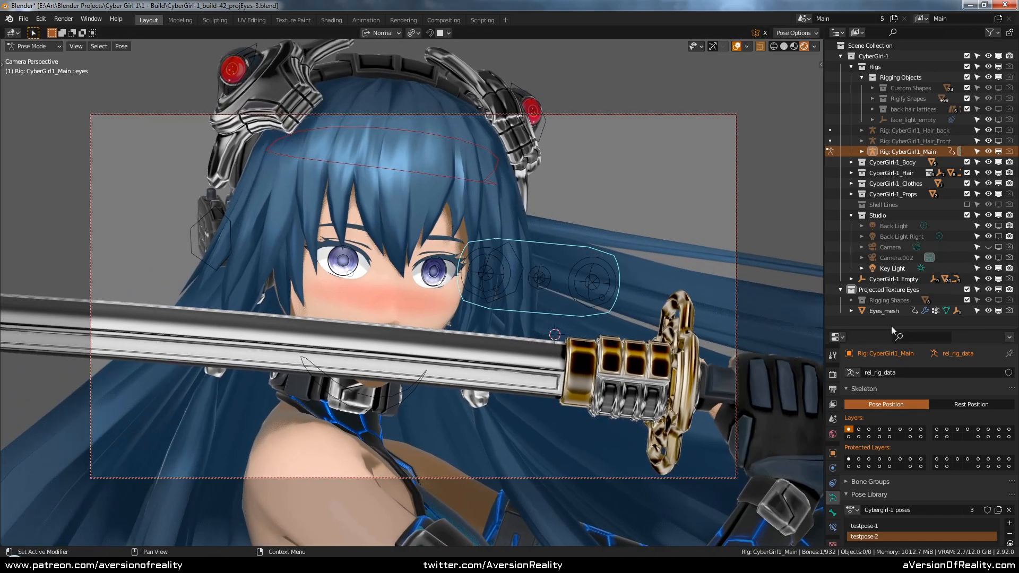
Step: Add a Copy Location bone constraint to the eyes control with Camera.002 as its target
drag(897, 329, 896, 255)
click(832, 454)
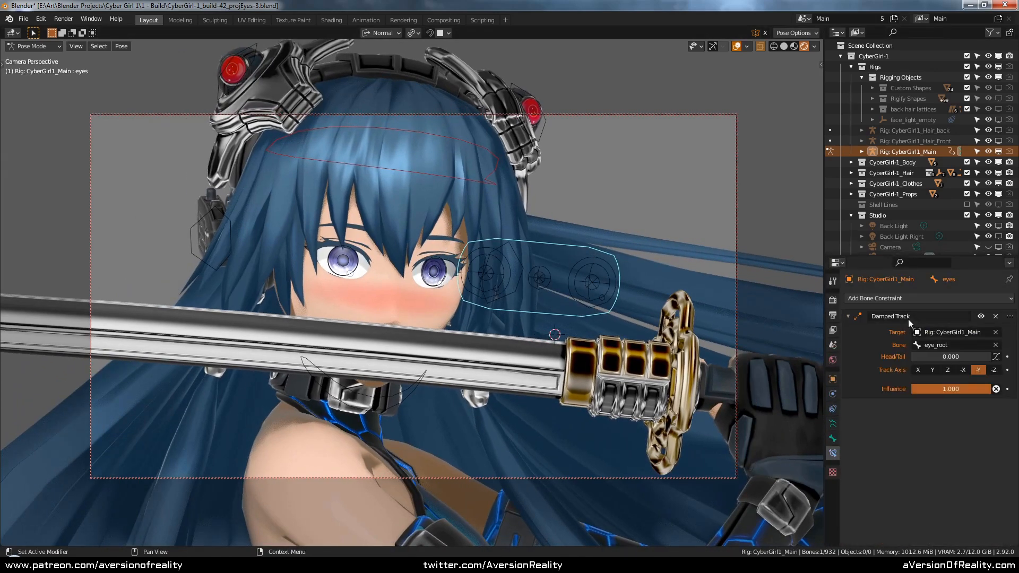
click(914, 298)
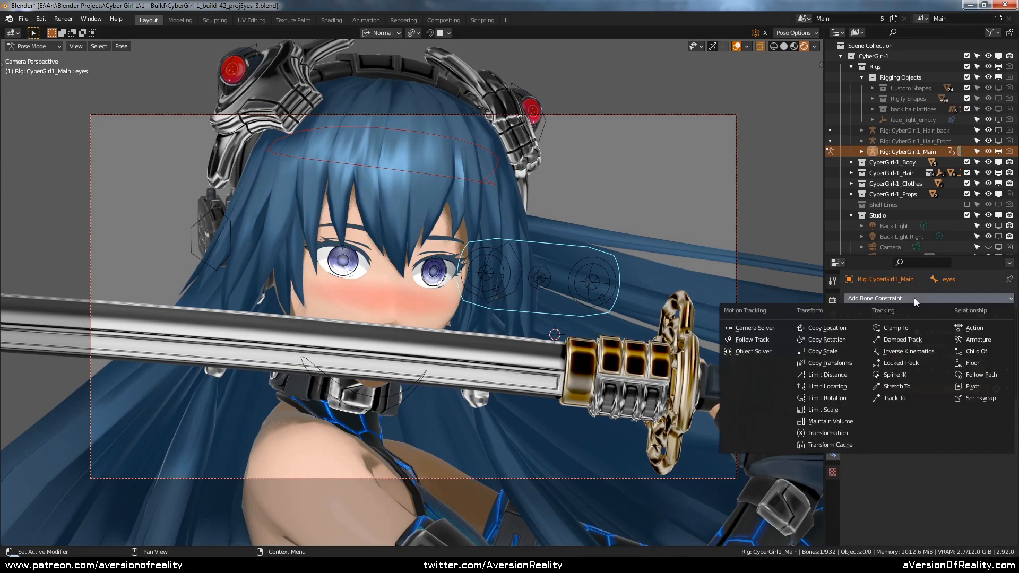
click(832, 329)
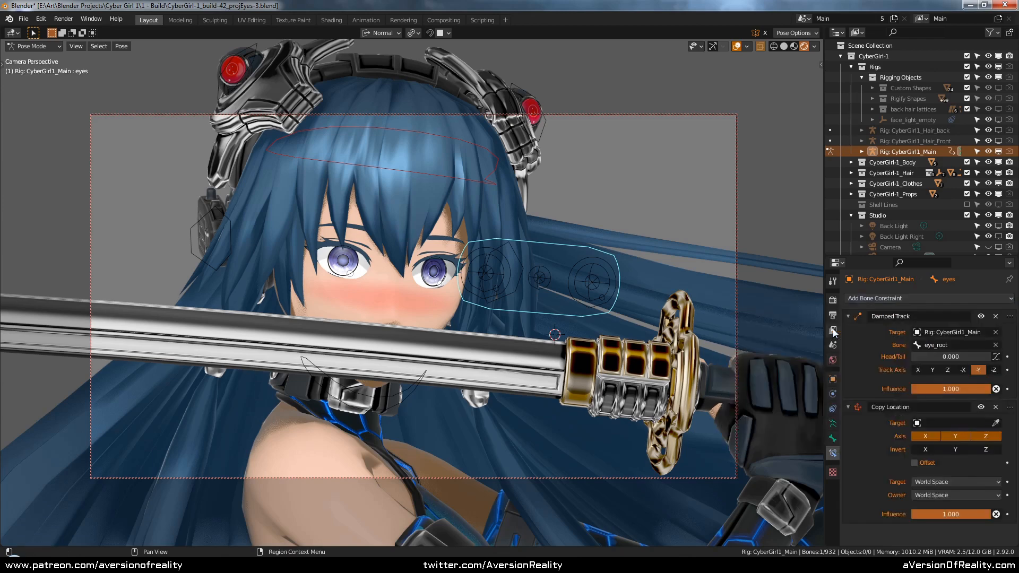
click(959, 422)
text(Camera.002)
key(Return)
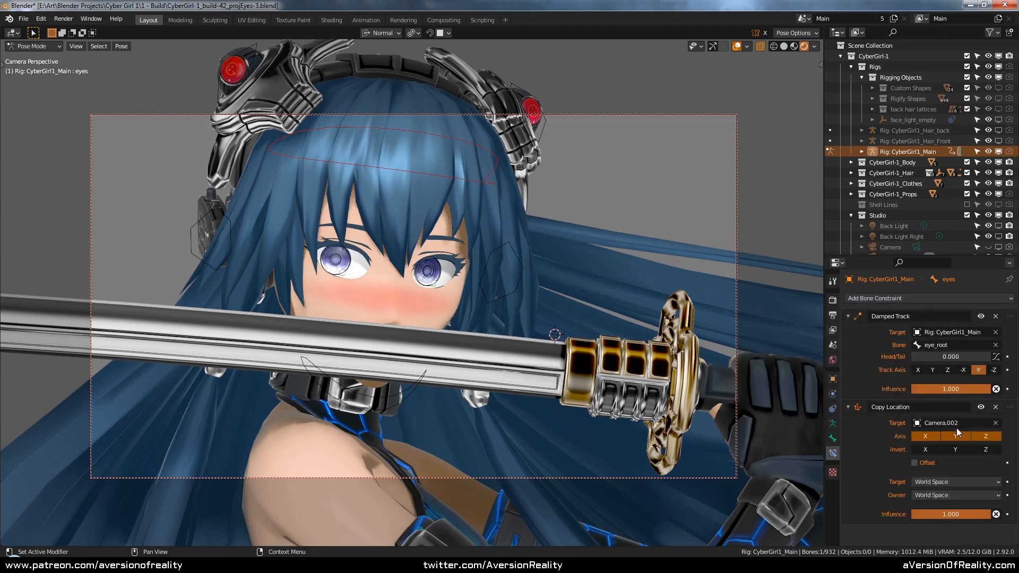
Step: Check the gaze from another camera angle without overlays and disable the eyes control's Copy Location constraint
mouse_move(626, 216)
middle_down()
mouse_move(686, 201)
mouse_move(632, 196)
mouse_move(675, 176)
mouse_move(581, 220)
mouse_move(598, 205)
mouse_move(568, 211)
mouse_move(560, 224)
mouse_move(575, 241)
mouse_move(629, 218)
mouse_move(591, 224)
mouse_move(606, 216)
middle_up()
key(shift+alt+z)
key(shift+alt+z)
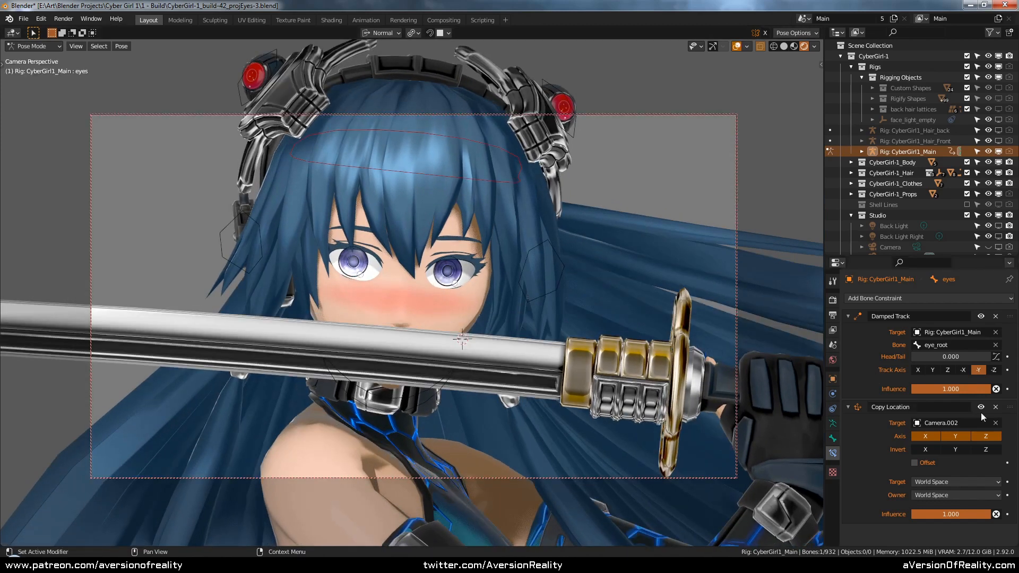
click(981, 407)
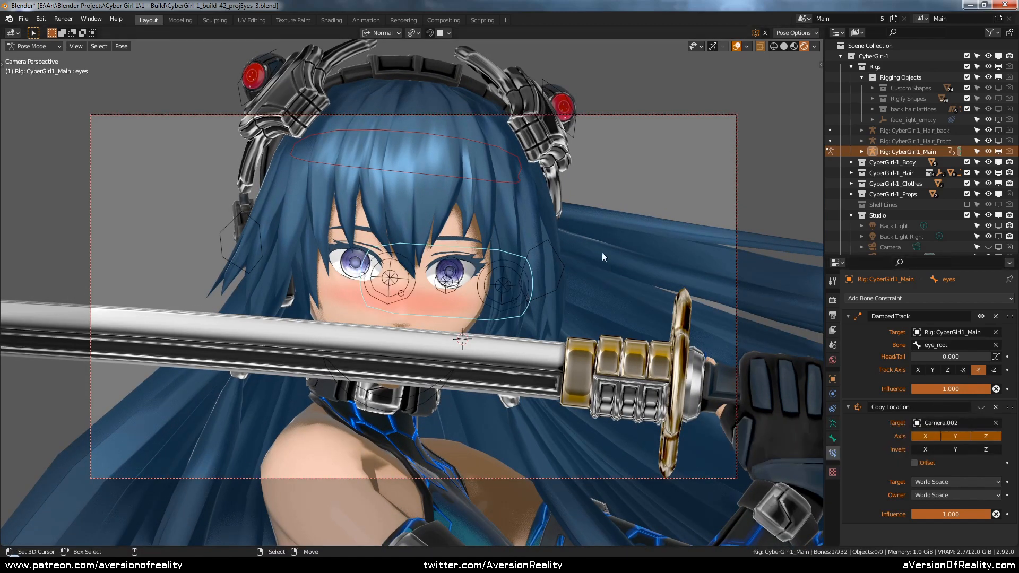
Step: Leave the camera view, frame the full character and hide the viewport overlays
key(KP_0)
scroll(601, 252, down, 8)
middle_drag(662, 240, 636, 186)
key(shift+alt+z)
Step: Enable all Subdivision Surface modifiers in the file through the batch modifier list
key(n)
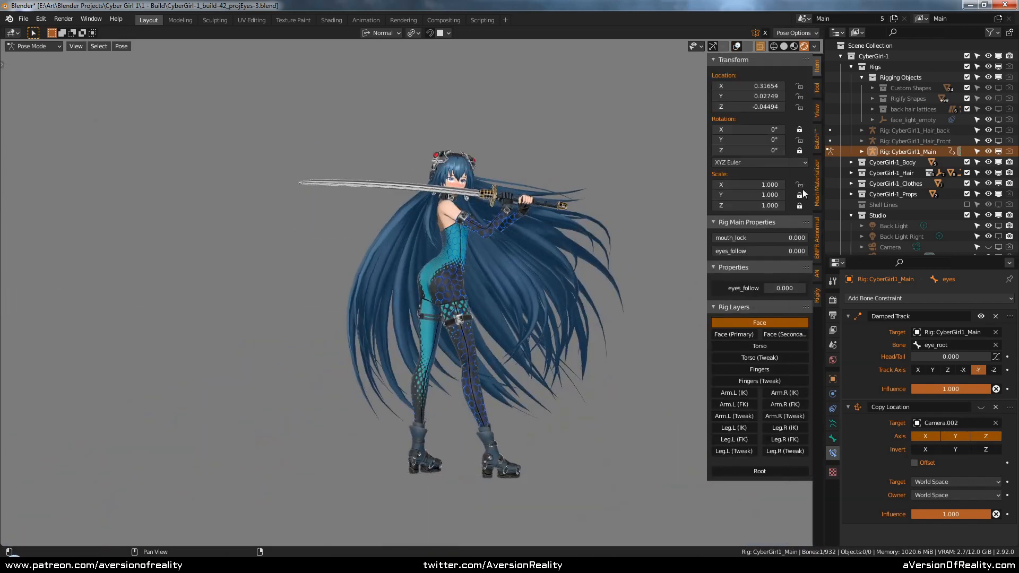
click(817, 142)
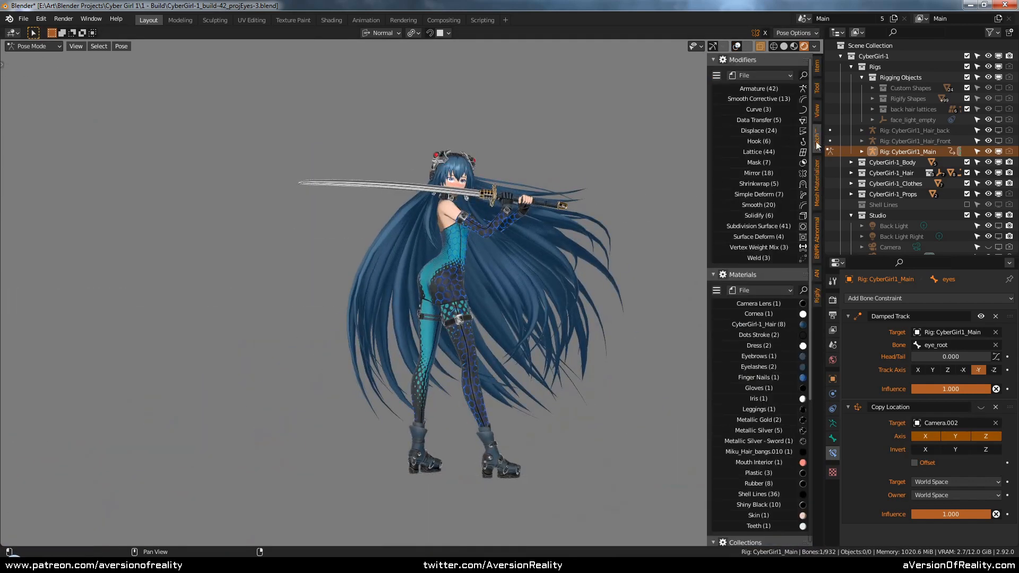
right_click(752, 229)
mouse_move(744, 311)
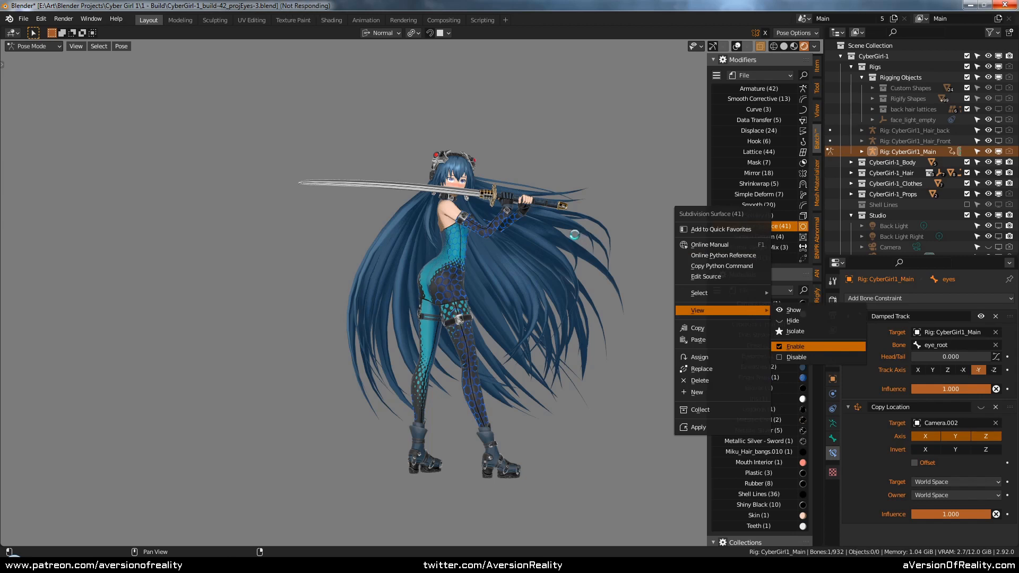
key(n)
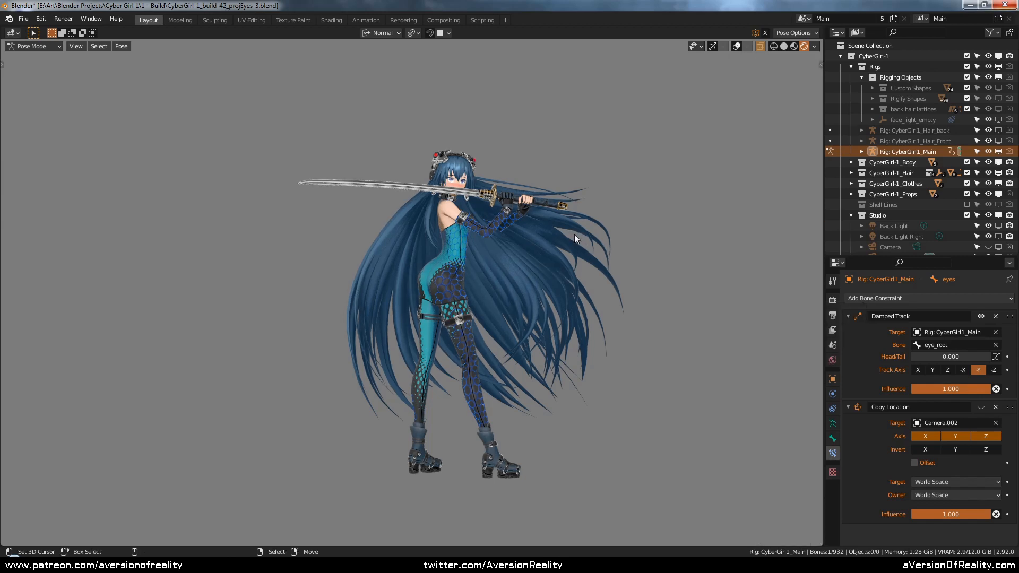
Step: Inspect the subdivided character's face, sword and outfit up close and from another angle
scroll(574, 234, up, 8)
scroll(678, 197, down, 7)
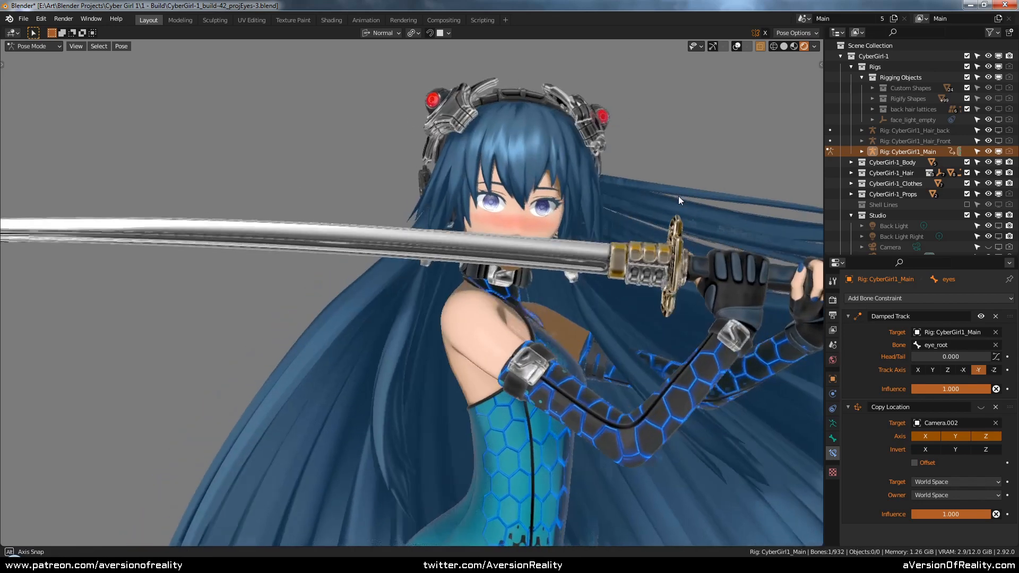
middle_drag(678, 197, 600, 197)
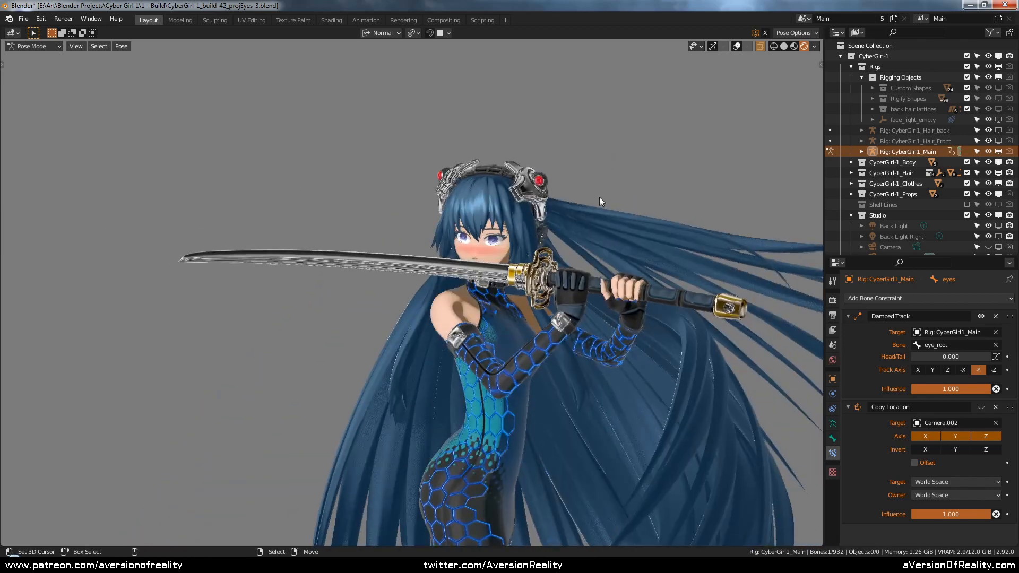
Step: Save the current file with the subdivided character
scroll(626, 196, up, 6)
middle_drag(609, 238, 649, 212)
key(ctrl+s)
scroll(651, 216, down, 8)
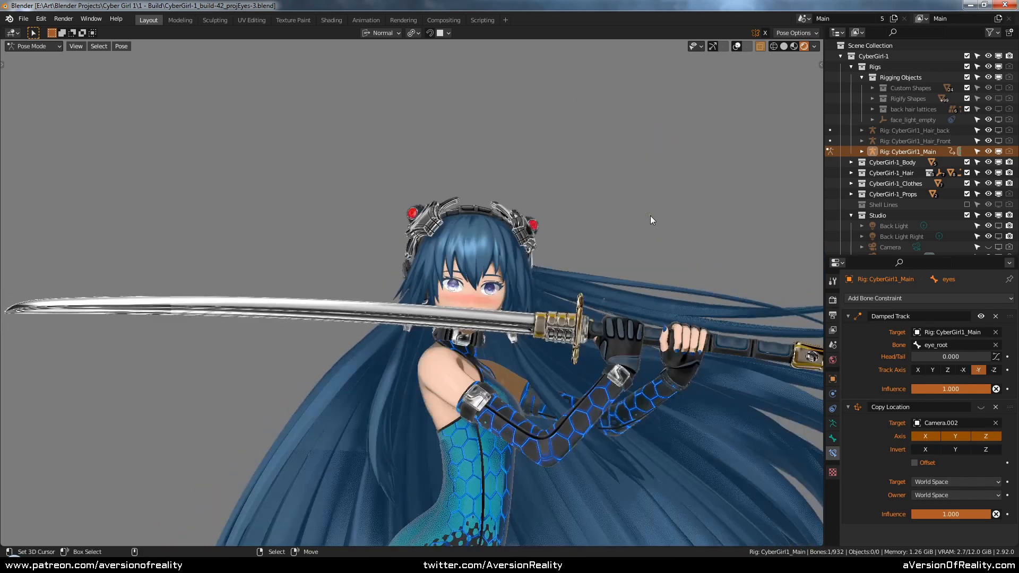
Step: Examine the full subdivided character's pose, hair and outfit from several front and side angles
scroll(607, 341, up, 4)
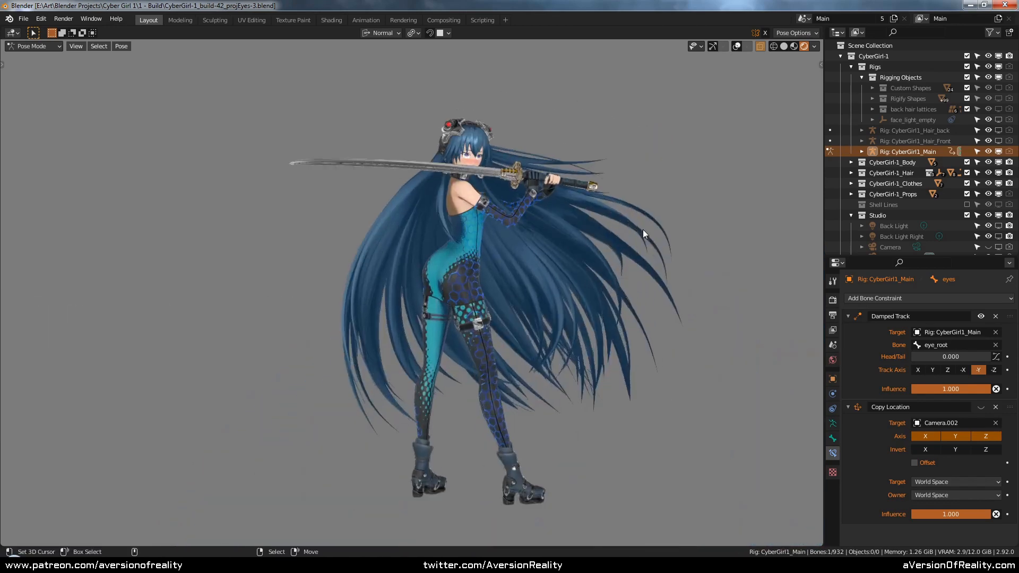
middle_drag(642, 229, 660, 194)
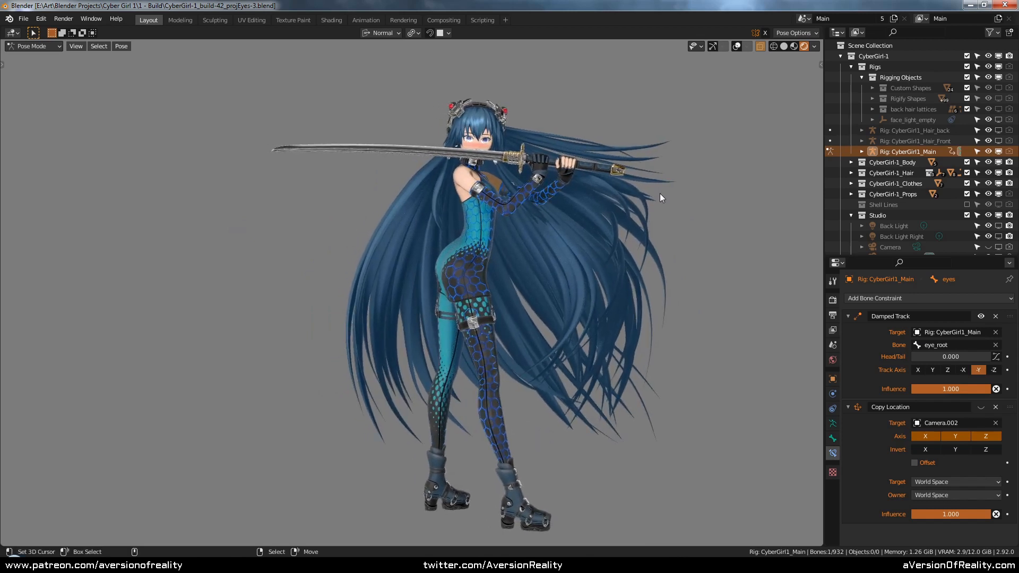
middle_drag(677, 165, 643, 193)
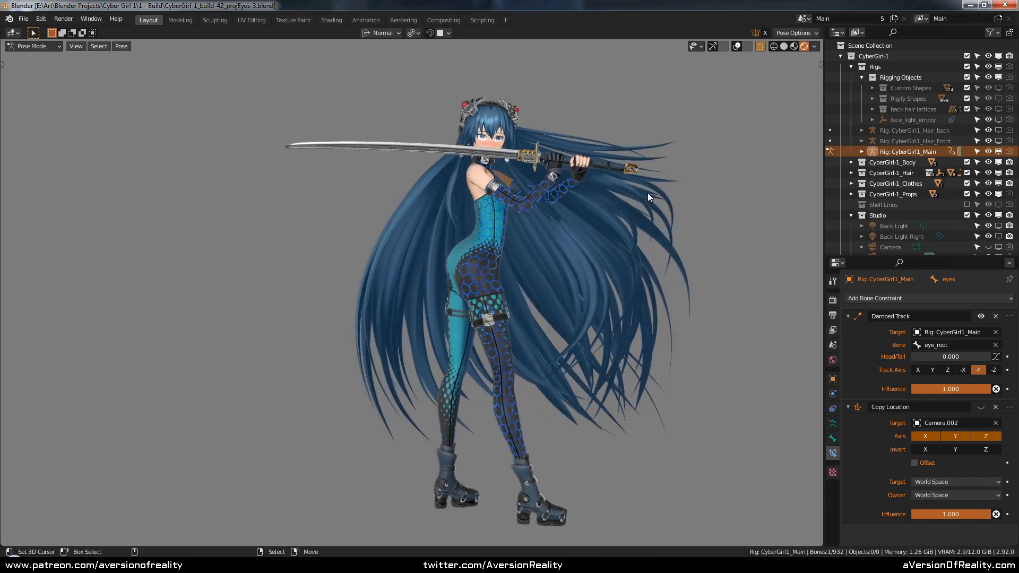
middle_drag(647, 193, 699, 175)
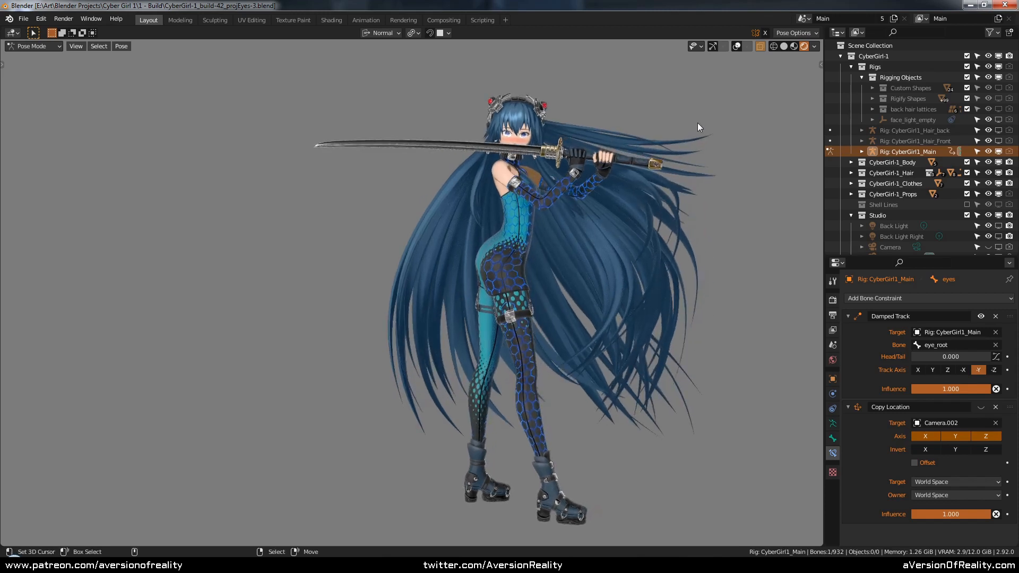
middle_drag(697, 122, 584, 129)
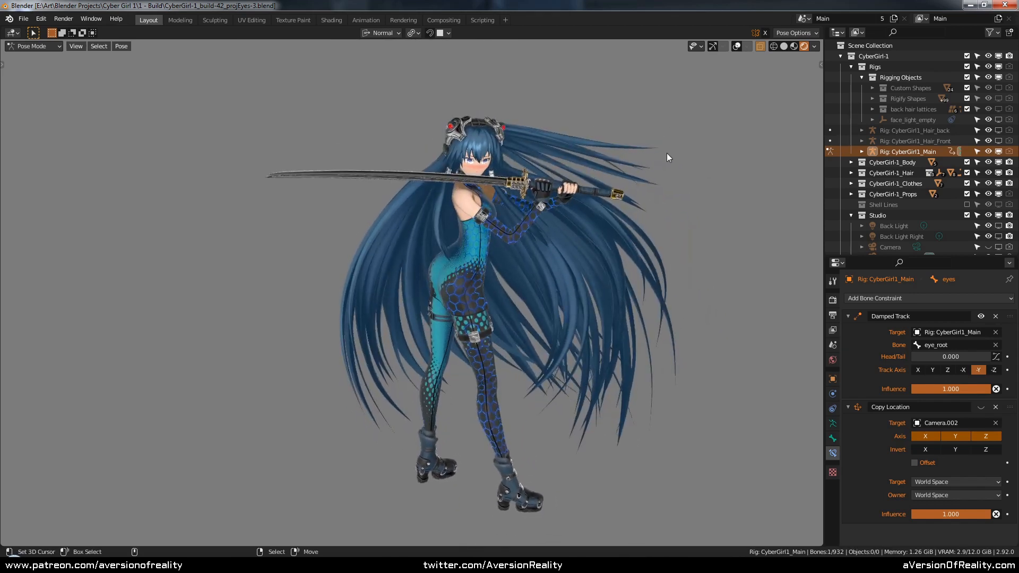
middle_drag(666, 157, 650, 135)
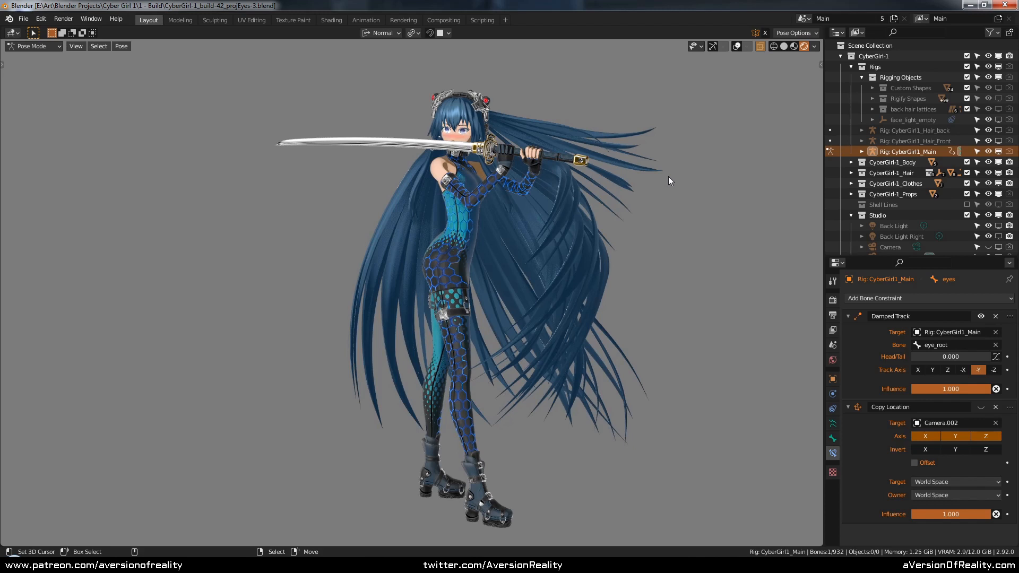
Step: Enable the Back Light and Back Light Right of the Studio collection in the viewport
scroll(934, 159, down, 3)
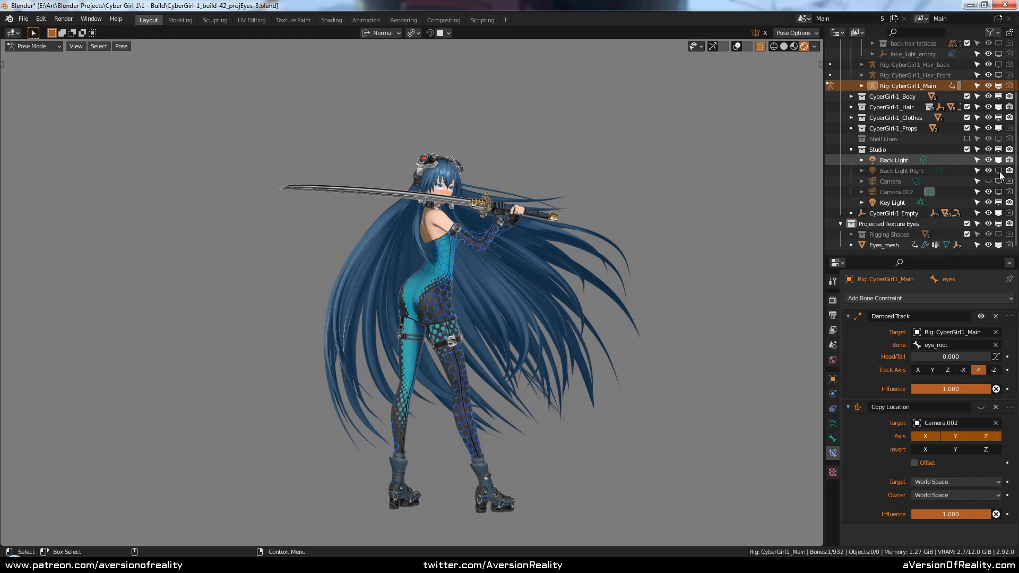
drag(997, 171, 998, 160)
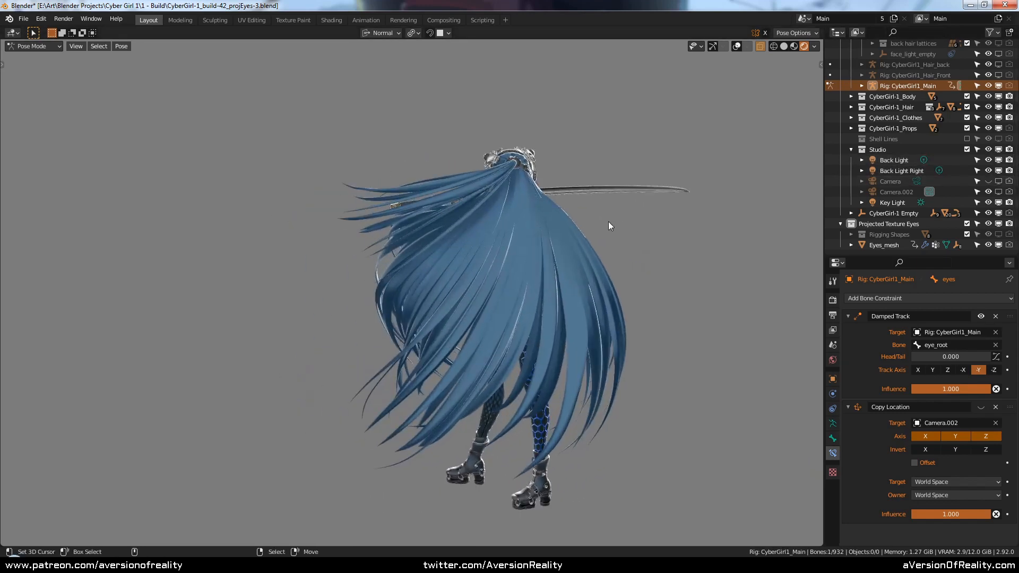
Step: Examine the back lights' rim lighting on the hair, outfit and sword from behind and from several front angles
scroll(621, 221, up, 2)
middle_drag(630, 219, 642, 220)
scroll(577, 228, down, 1)
scroll(626, 244, up, 1)
shift+middle_drag(578, 227, 631, 225)
middle_drag(536, 202, 626, 195)
scroll(604, 199, down, 1)
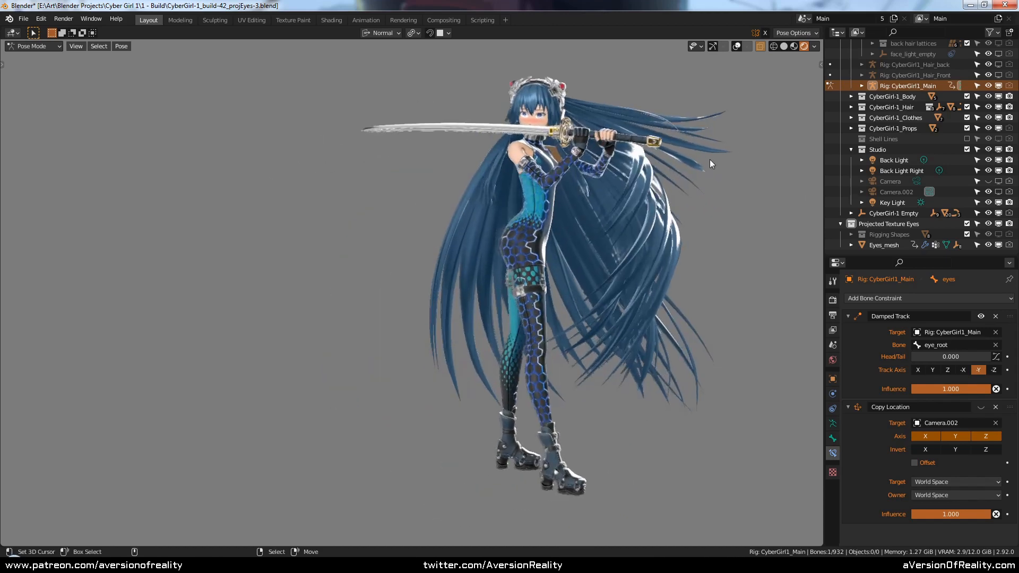
middle_drag(710, 160, 659, 165)
scroll(597, 187, up, 1)
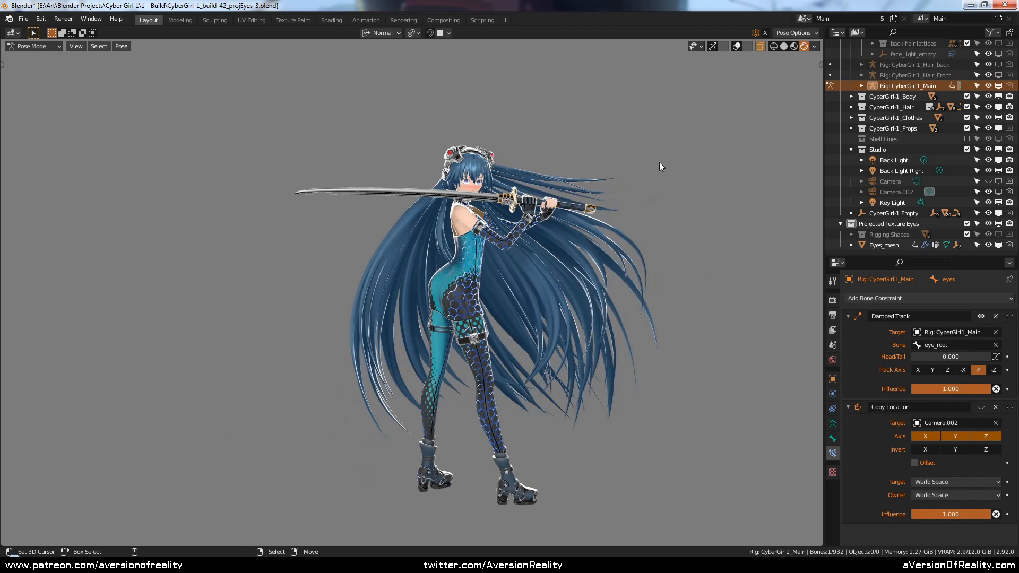
middle_drag(659, 161, 711, 152)
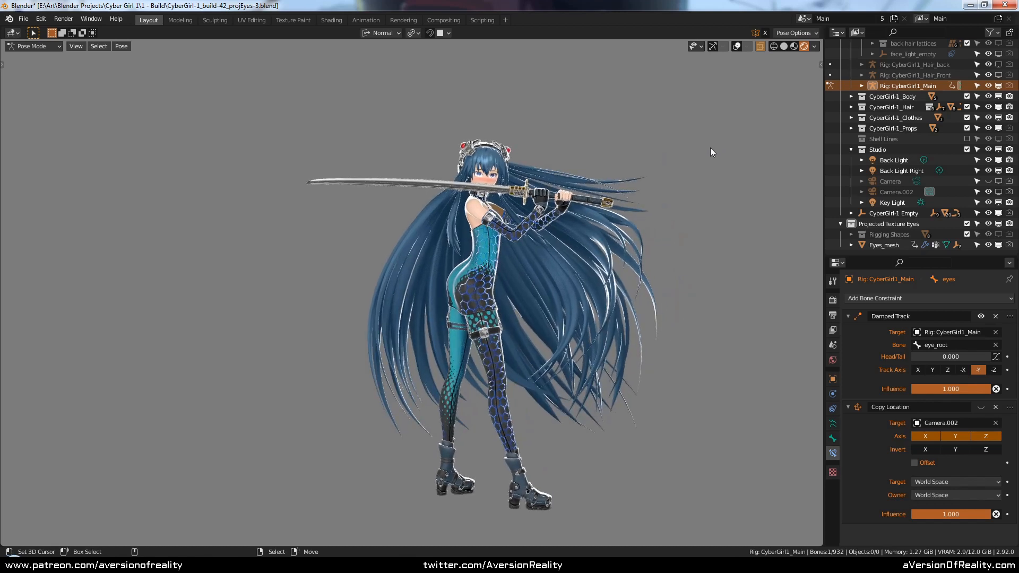
middle_drag(710, 150, 660, 226)
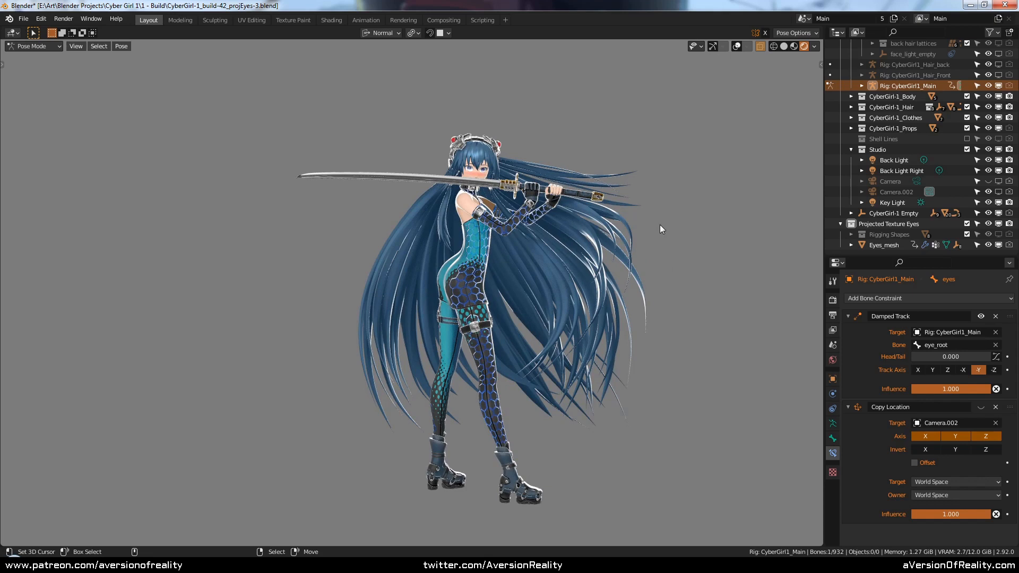